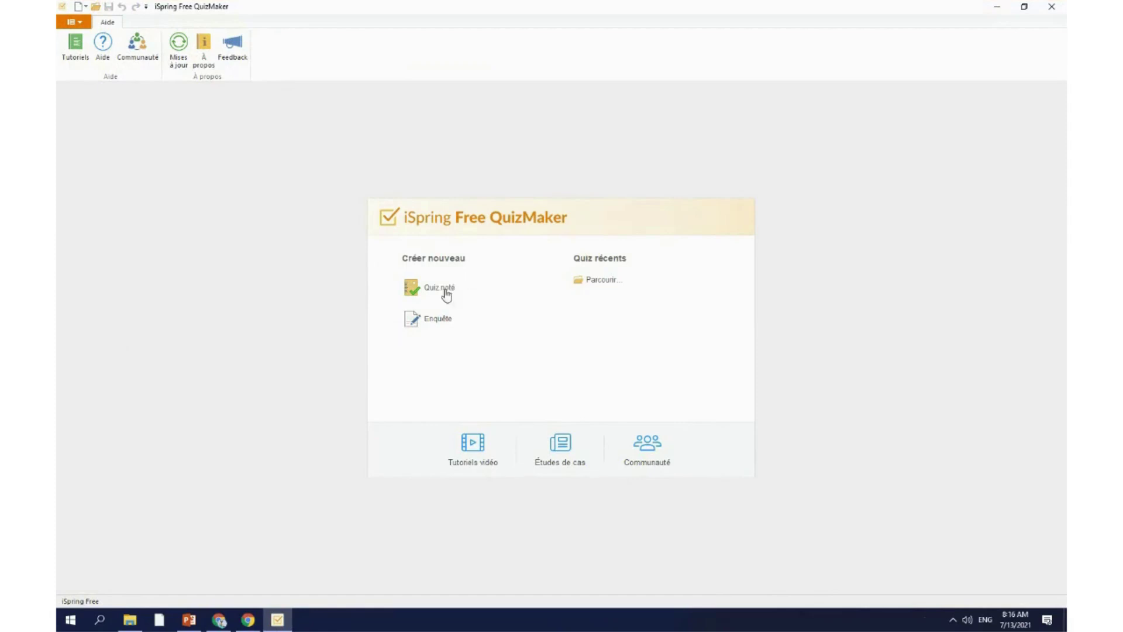
Step: Start a new graded quiz, 'Quiz sans titre', and show the introduction slide types
{"action": "left_click", "coordinate": [439, 288]}
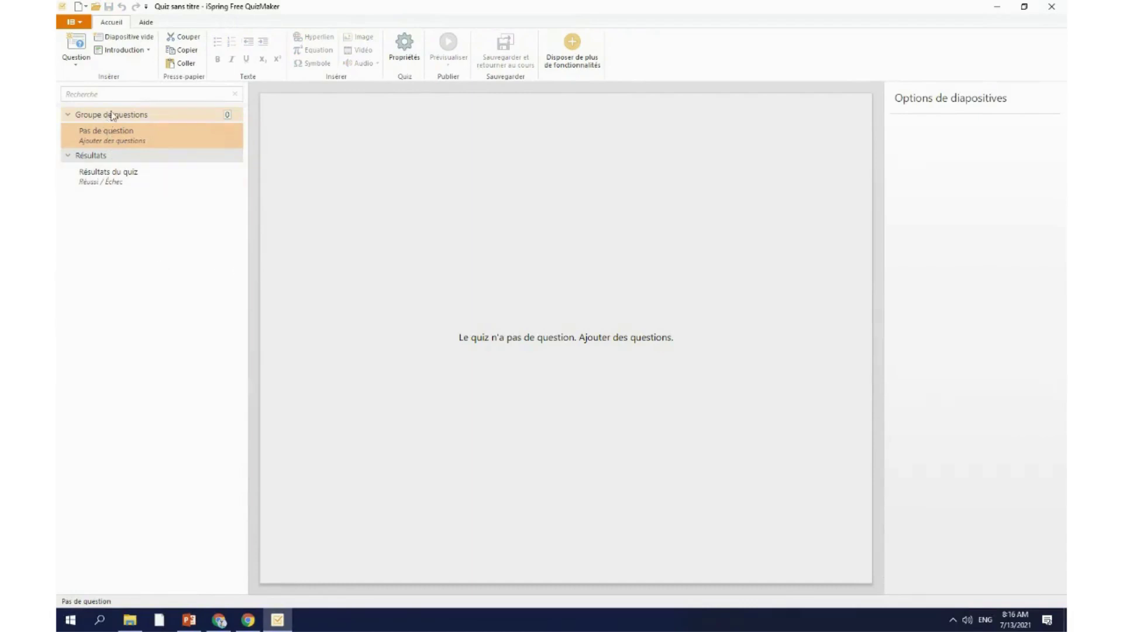
{"action": "left_click", "coordinate": [113, 53]}
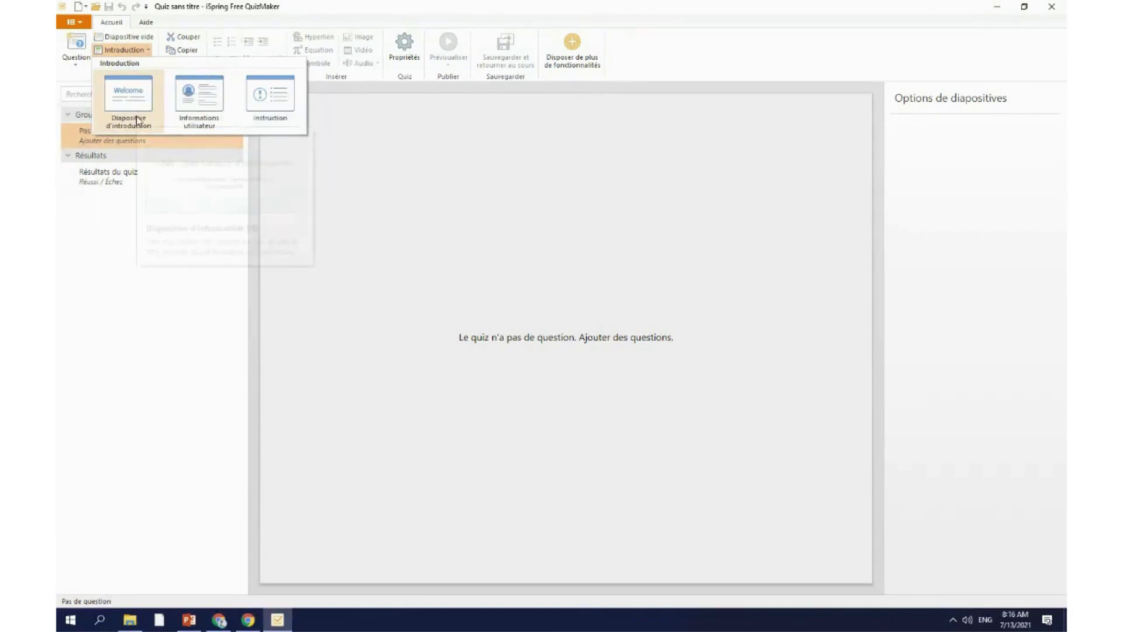
Step: Add an instructions slide whose title reads 'Quiz', pasted from the source document
{"action": "left_click", "coordinate": [272, 119]}
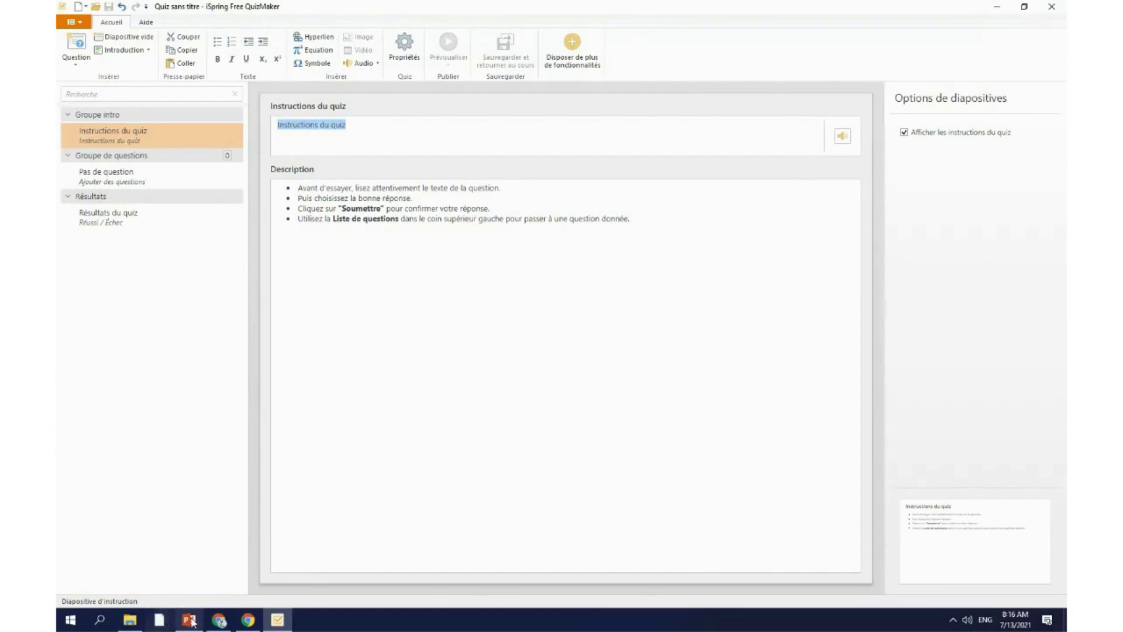
{"action": "left_click", "coordinate": [133, 628]}
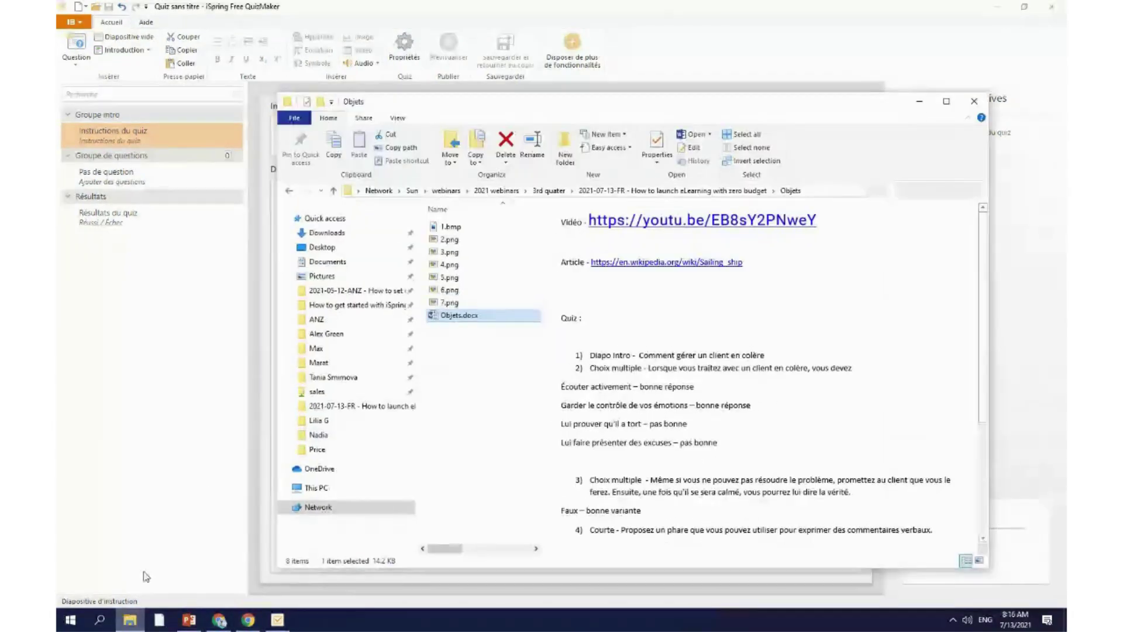
{"action": "scroll", "coordinate": [690, 370], "scroll_direction": "down", "scroll_amount": 2}
{"action": "scroll", "coordinate": [685, 370], "scroll_direction": "up", "scroll_amount": 2}
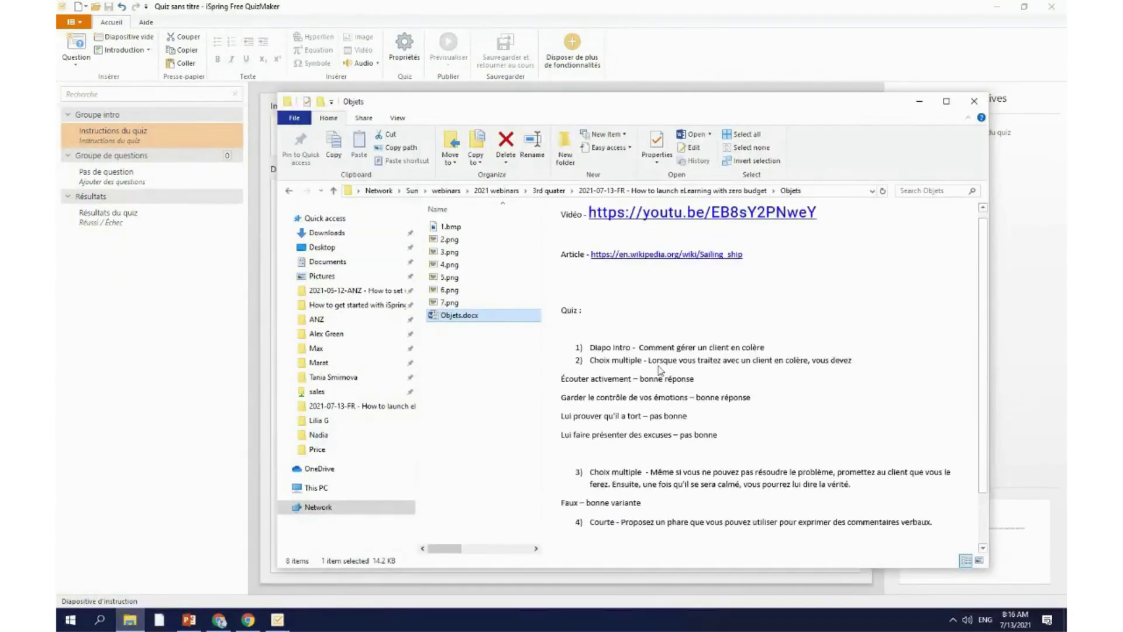
{"action": "double_click", "coordinate": [573, 320]}
{"action": "key", "text": "ctrl+c"}
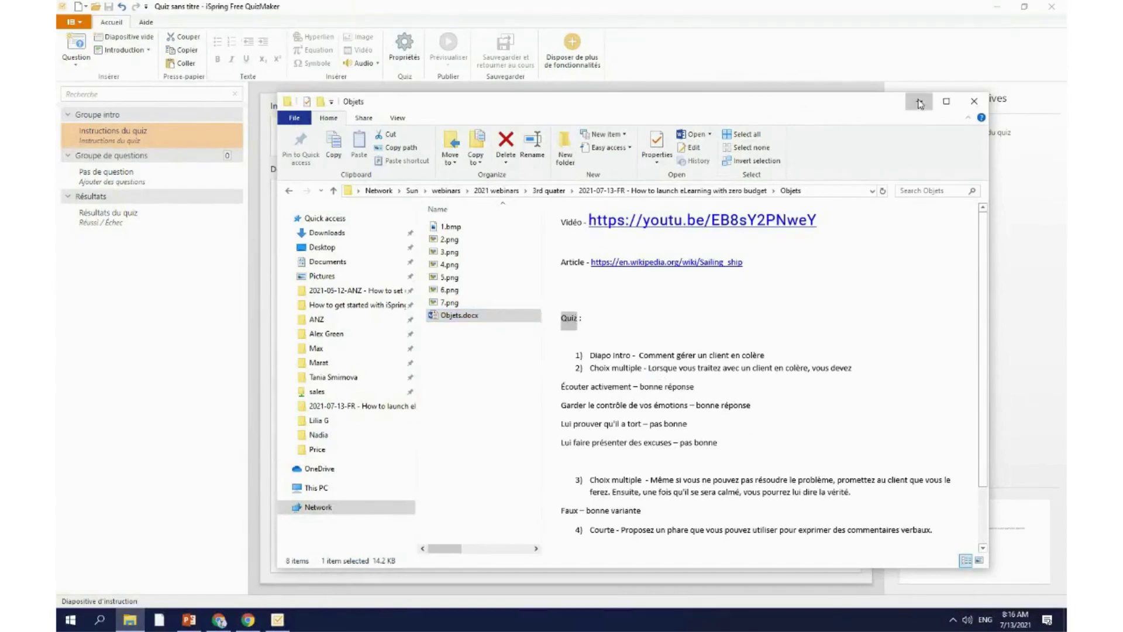
{"action": "left_click", "coordinate": [919, 101]}
{"action": "left_click", "coordinate": [377, 129]}
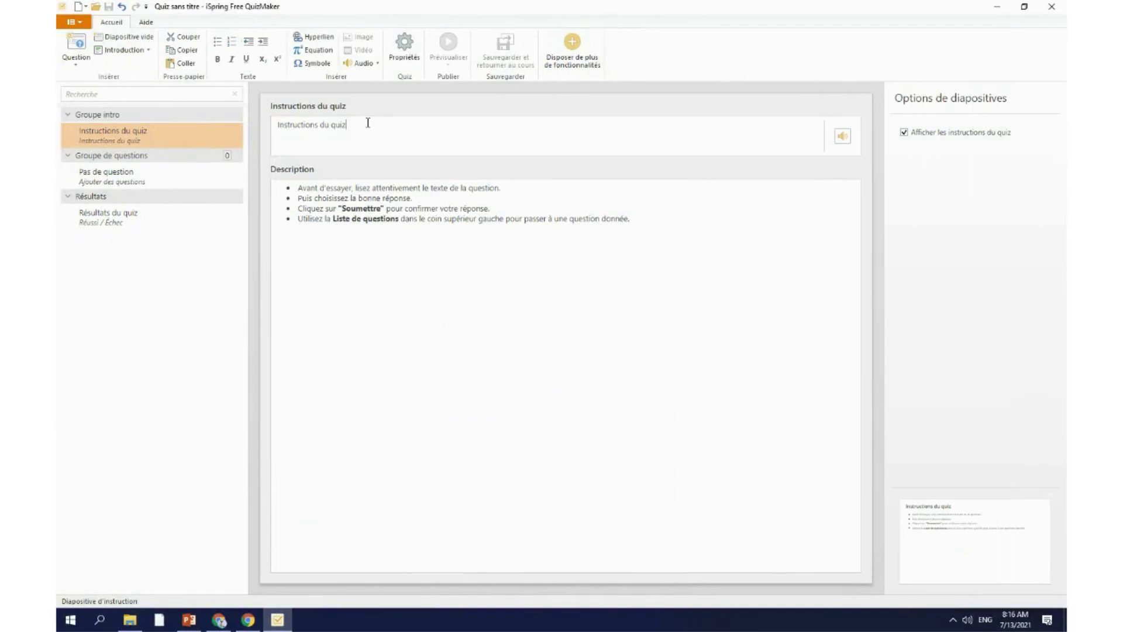
{"action": "left_click_drag", "start_coordinate": [367, 122], "coordinate": [224, 127]}
{"action": "key", "text": "ctrl+v"}
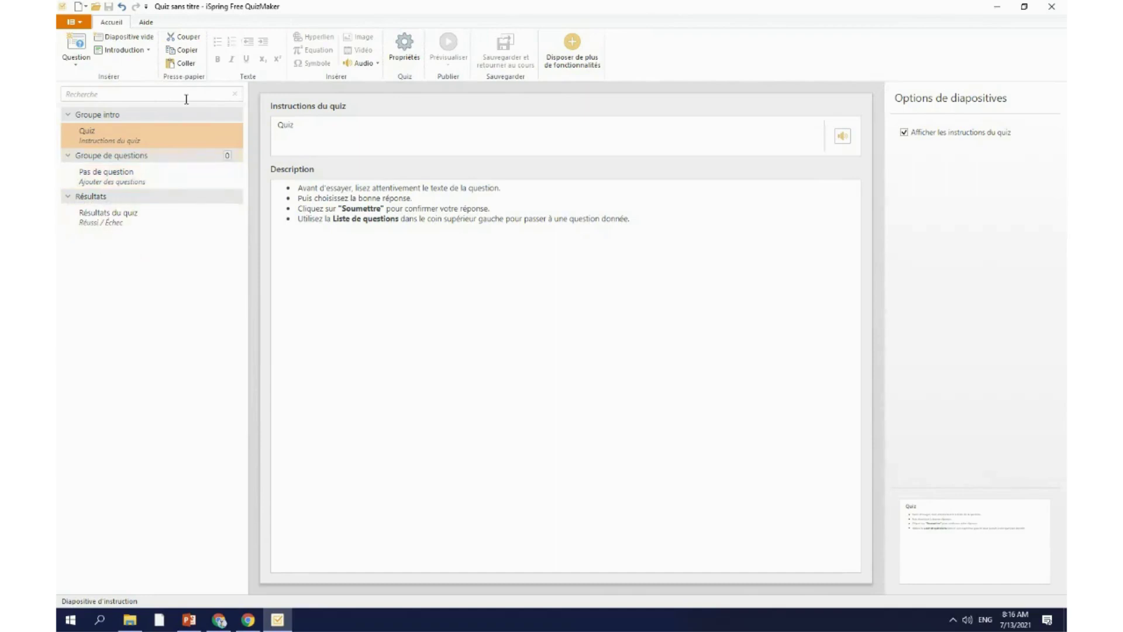
{"action": "left_click", "coordinate": [78, 67]}
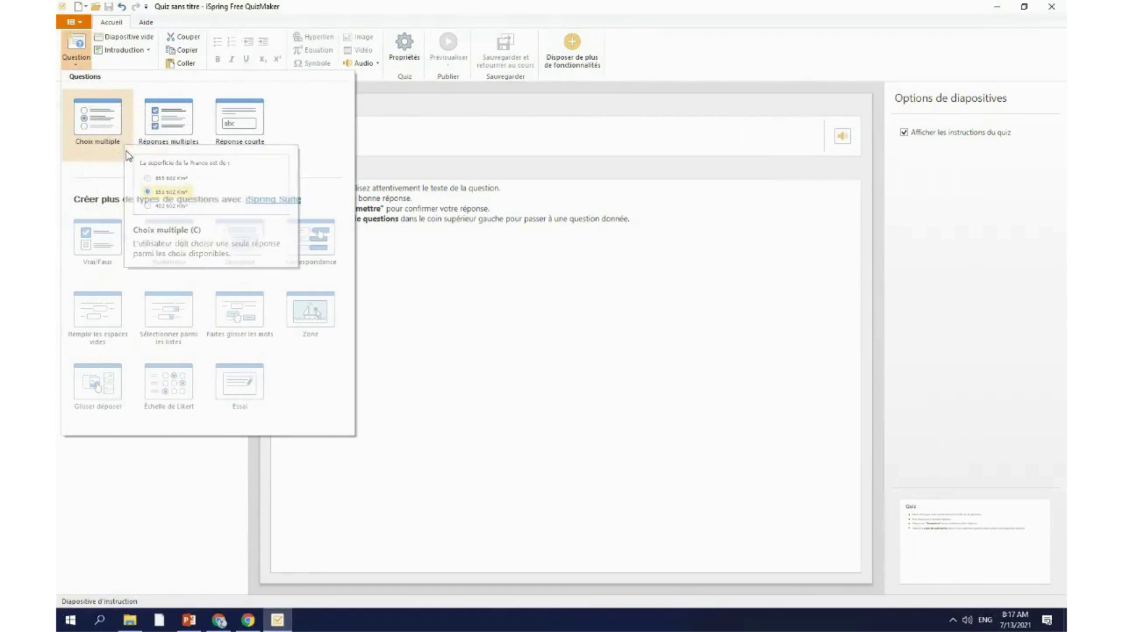
Step: Add a Choix multiple question with placeholder choices Option 1 to Option 3
{"action": "left_click", "coordinate": [129, 154]}
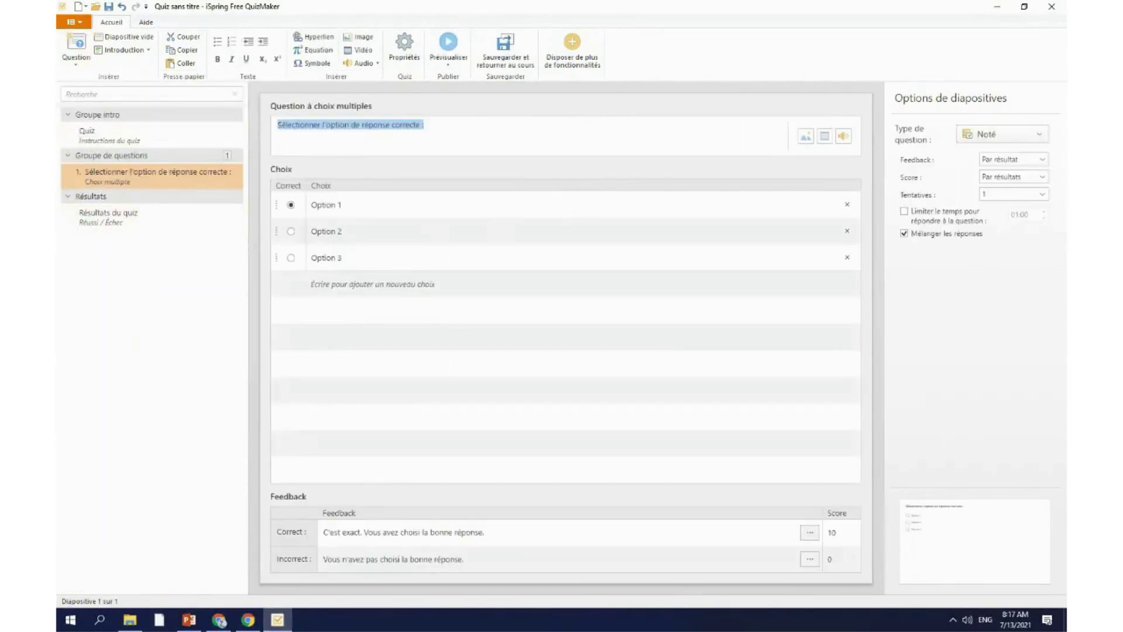
{"action": "left_click", "coordinate": [83, 65]}
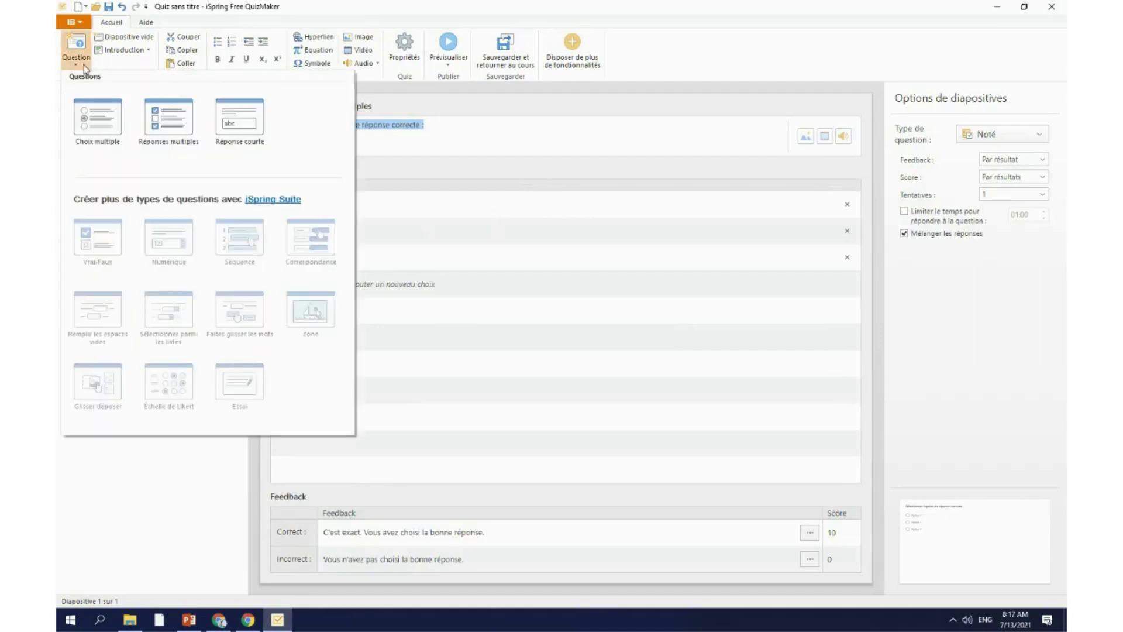
{"action": "left_click", "coordinate": [126, 501]}
{"action": "left_click", "coordinate": [82, 65]}
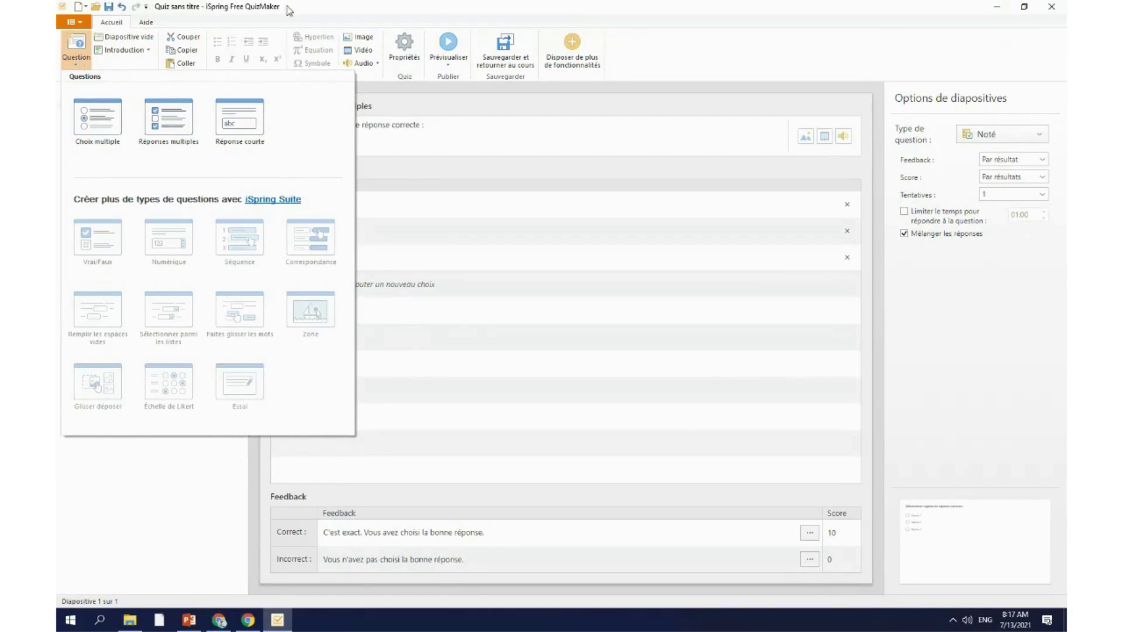
{"action": "left_click", "coordinate": [80, 556]}
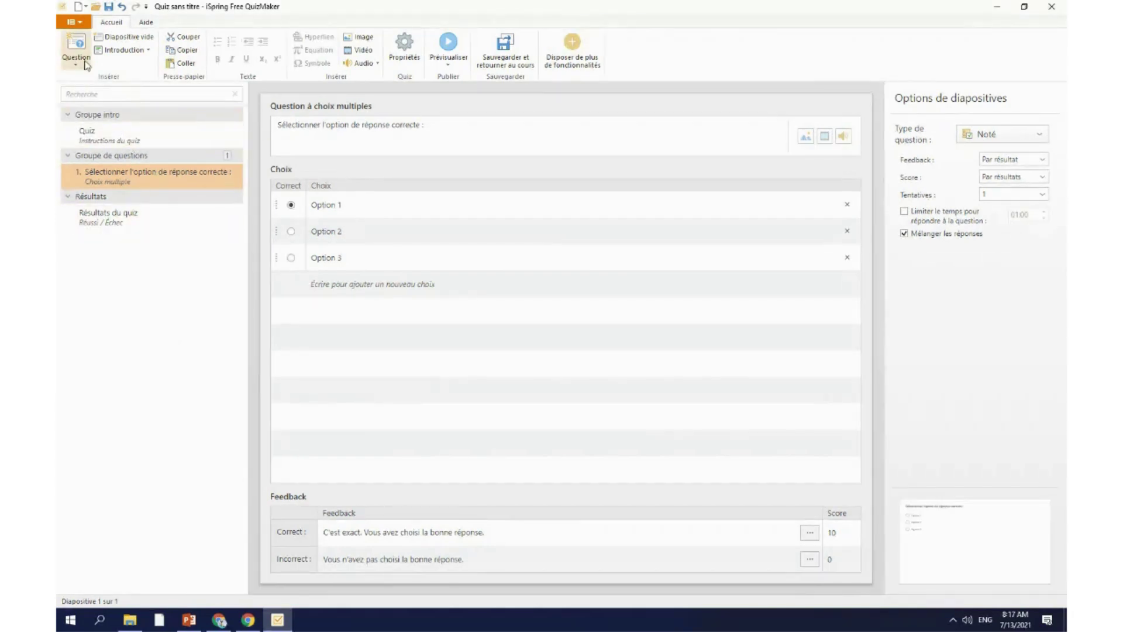
{"action": "left_click", "coordinate": [128, 52]}
{"action": "left_click", "coordinate": [139, 142]}
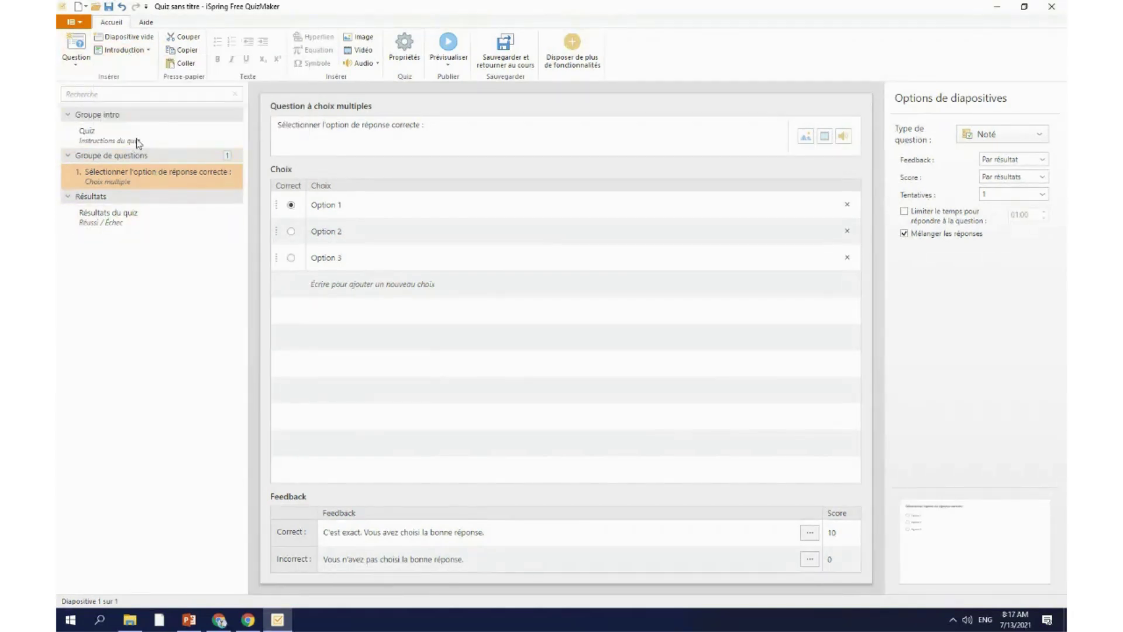
{"action": "left_click", "coordinate": [124, 50]}
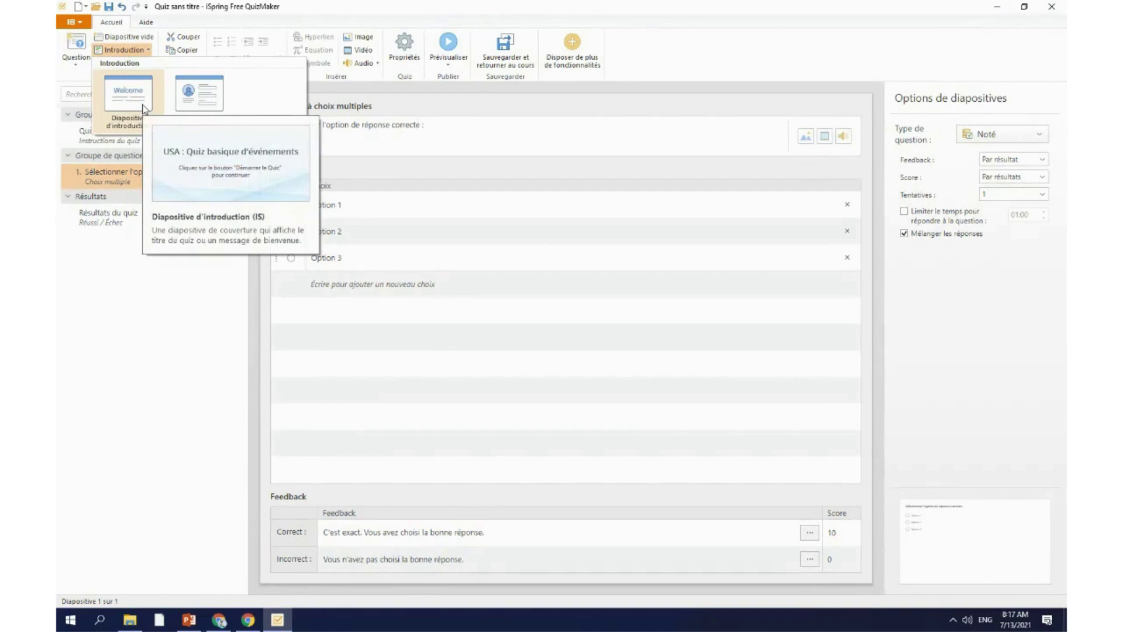
Step: Add a Diapositive d'introduction welcome slide and consult the source document
{"action": "left_click", "coordinate": [144, 109]}
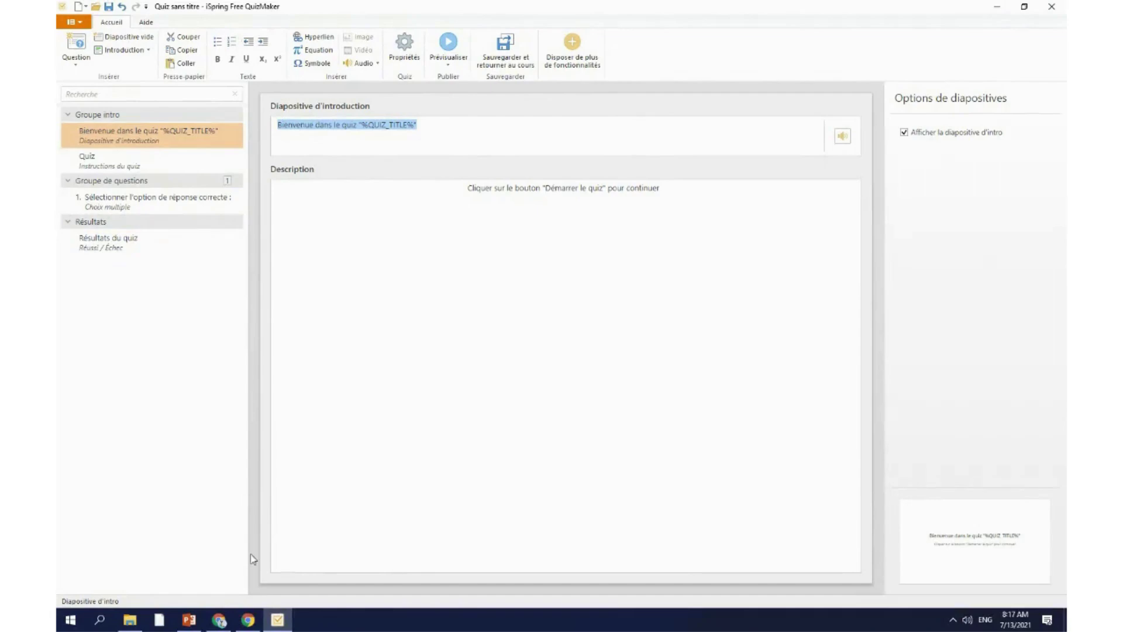
{"action": "left_click", "coordinate": [130, 619]}
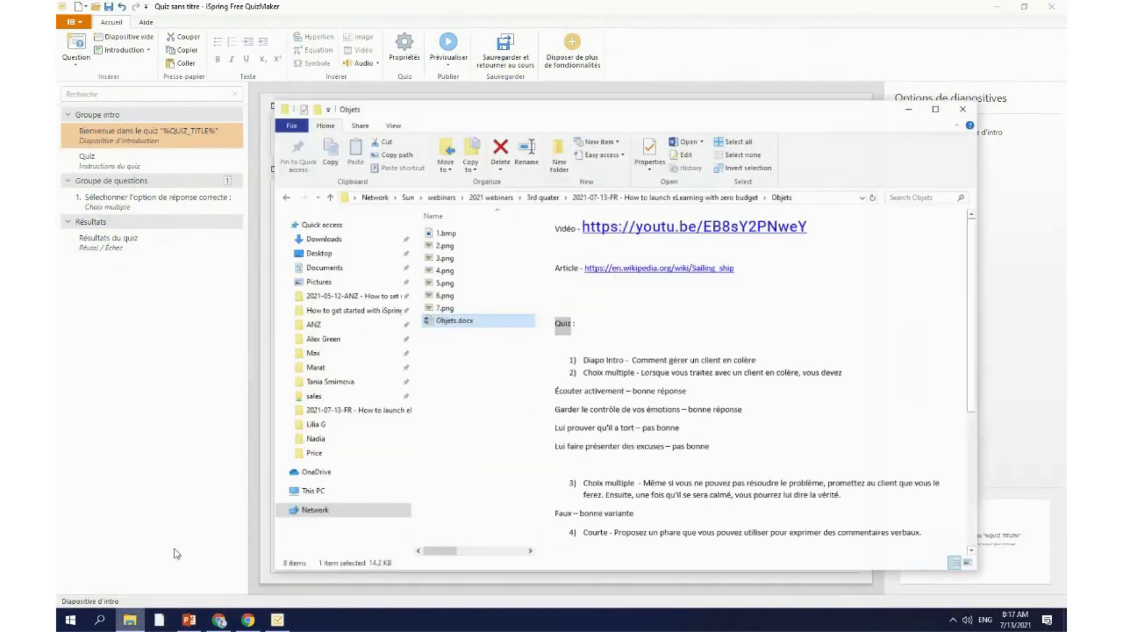
{"action": "double_click", "coordinate": [917, 103]}
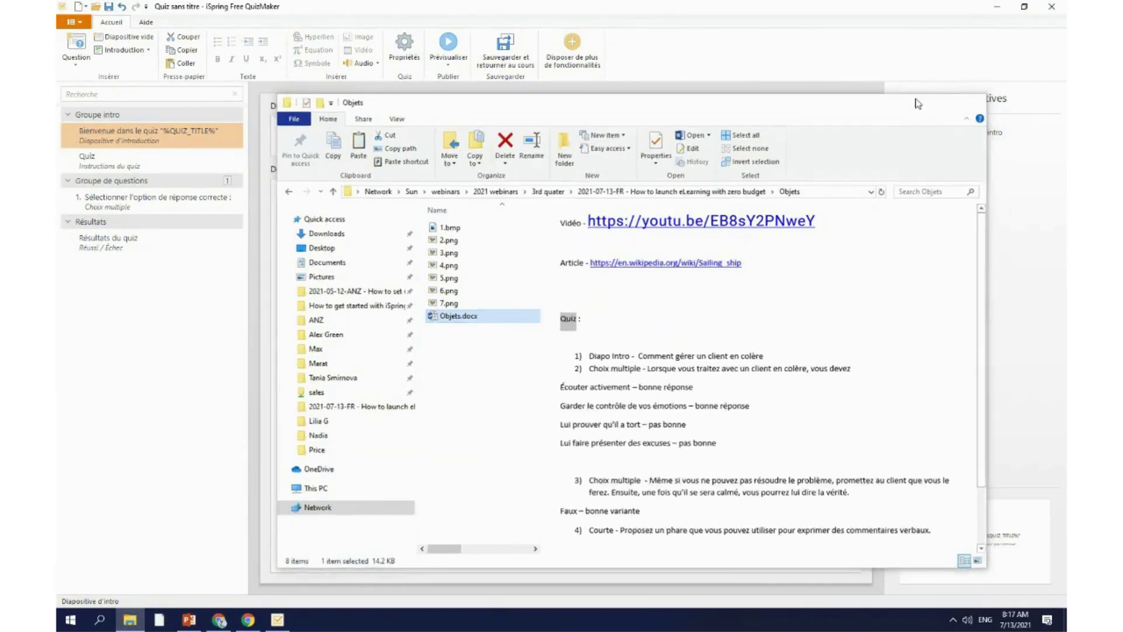
{"action": "left_click", "coordinate": [466, 123]}
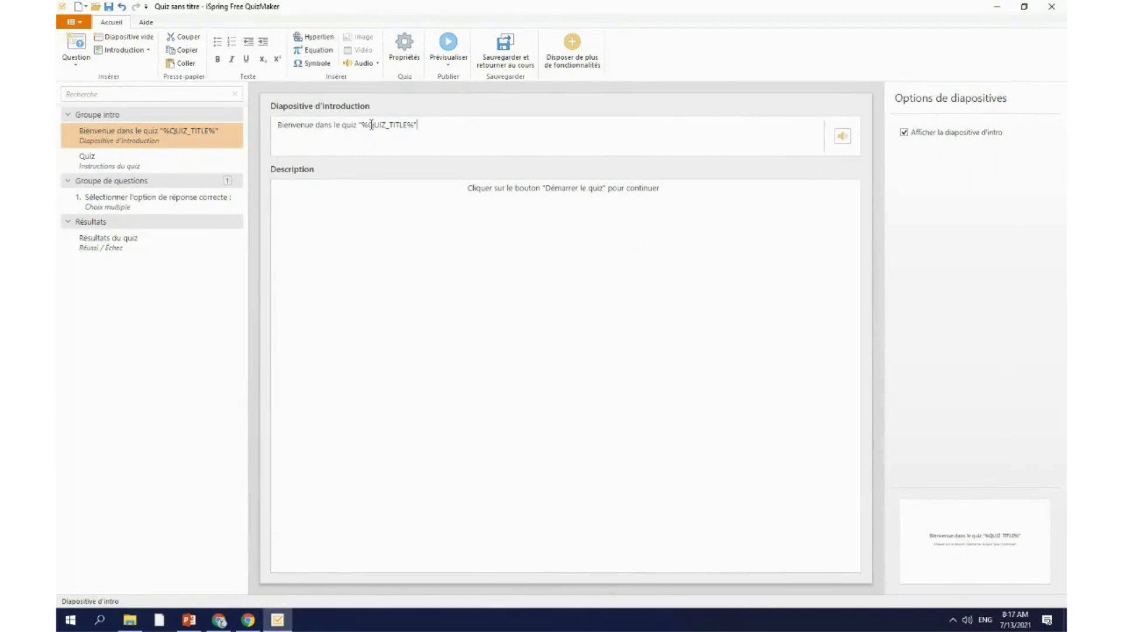
Step: Erase QUIZ_TITLE from the intro heading, leaving 'Bienvenue dans le quiz%'
{"action": "left_click_drag", "start_coordinate": [371, 125], "coordinate": [406, 125]}
{"action": "left_click", "coordinate": [431, 144]}
{"action": "left_click_drag", "start_coordinate": [408, 125], "coordinate": [371, 126]}
{"action": "key", "text": "Right"}
{"action": "key", "text": "BackSpace"}
{"action": "key", "text": "BackSpace"}
{"action": "key", "text": "BackSpace"}
{"action": "key", "text": "BackSpace"}
{"action": "key", "text": "BackSpace"}
{"action": "key", "text": "BackSpace"}
{"action": "key", "text": "BackSpace"}
{"action": "key", "text": "BackSpace"}
{"action": "key", "text": "BackSpace"}
{"action": "key", "text": "BackSpace"}
{"action": "key", "text": "BackSpace"}
{"action": "key", "text": "BackSpace"}
{"action": "key", "text": "BackSpace"}
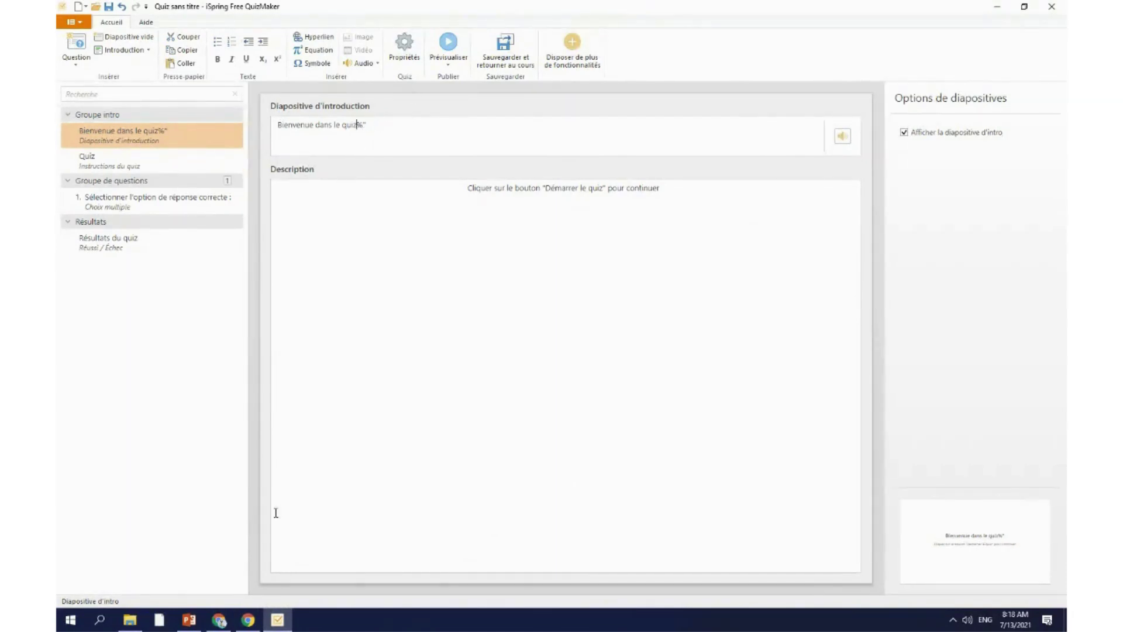
{"action": "left_click", "coordinate": [189, 620]}
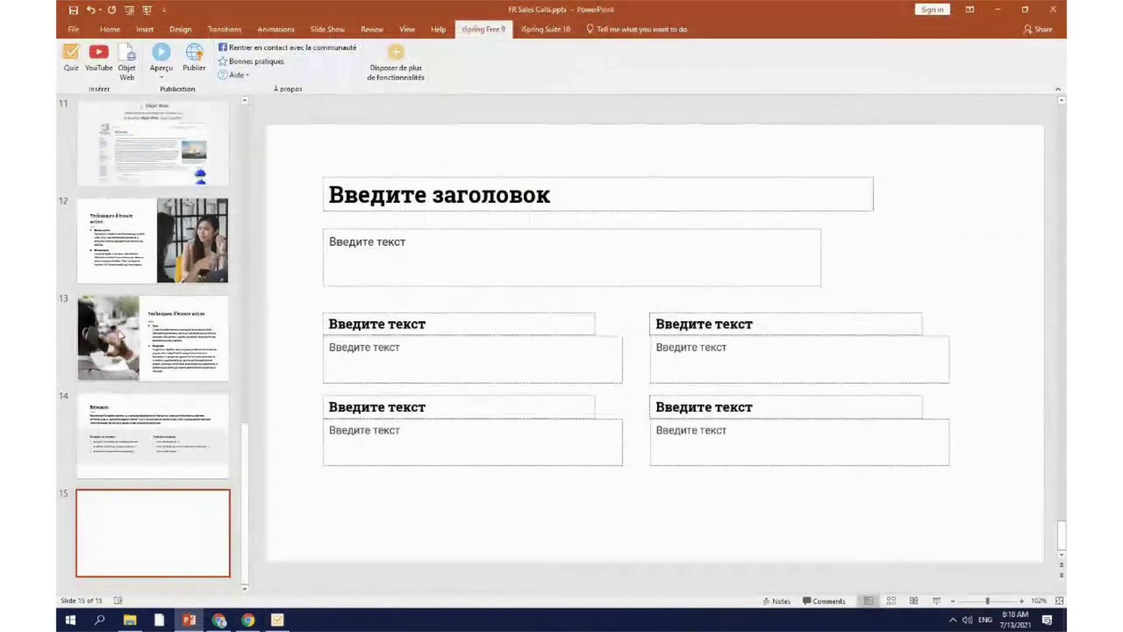
{"action": "left_click", "coordinate": [277, 621]}
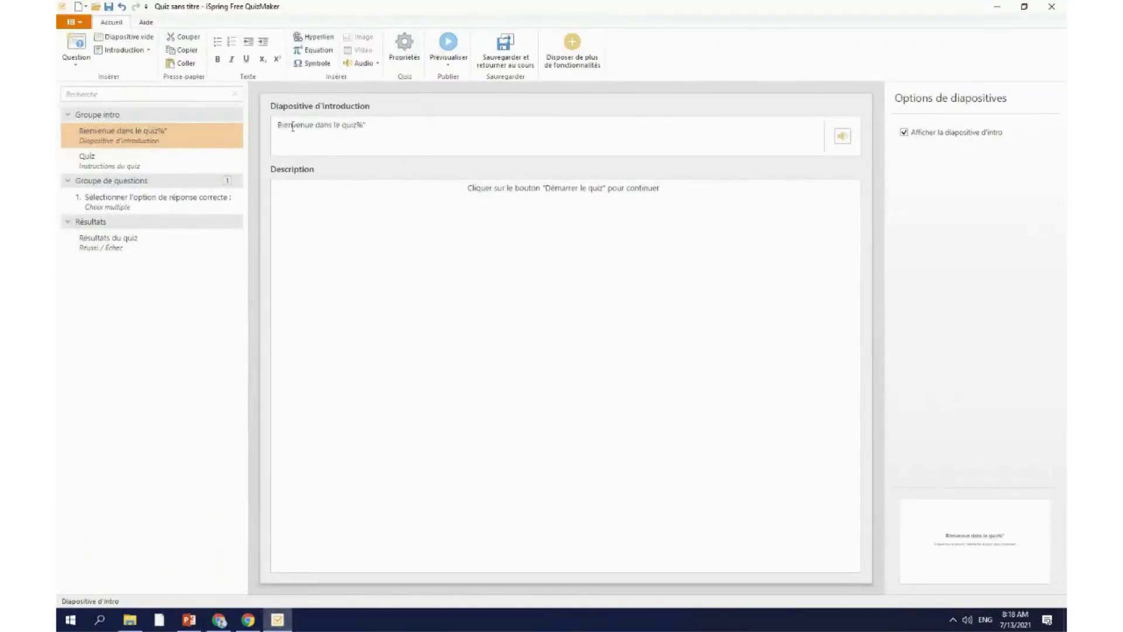
{"action": "left_click", "coordinate": [166, 136]}
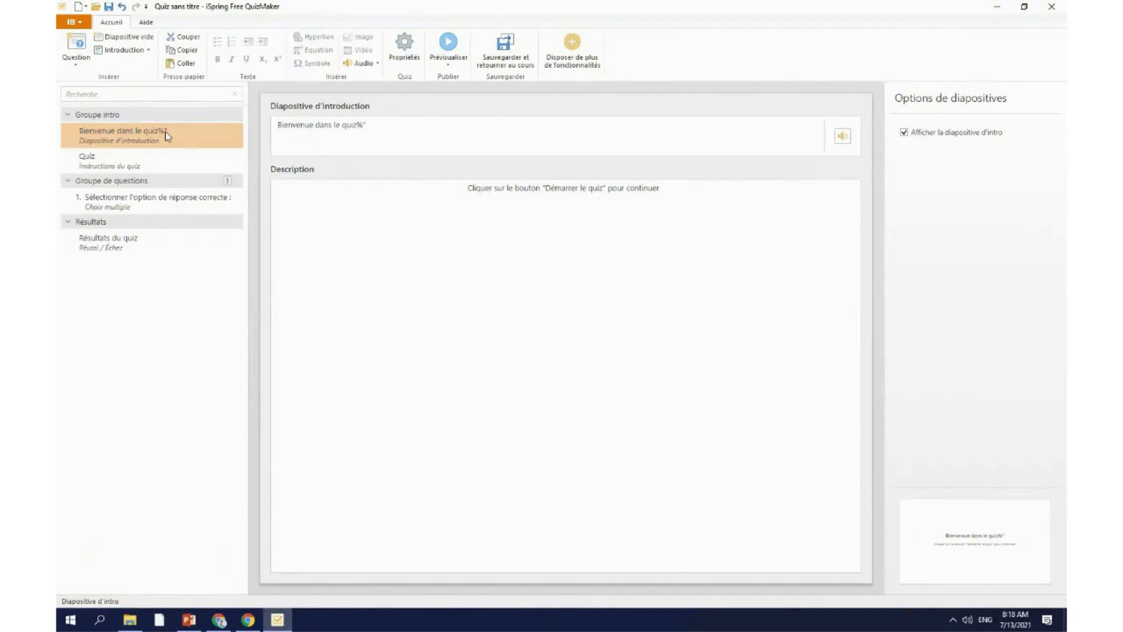
Step: Re-add the welcome slide with heading '% Calls %' and delete the multiple-choice question
{"action": "key", "text": "Delete"}
{"action": "left_click", "coordinate": [125, 50]}
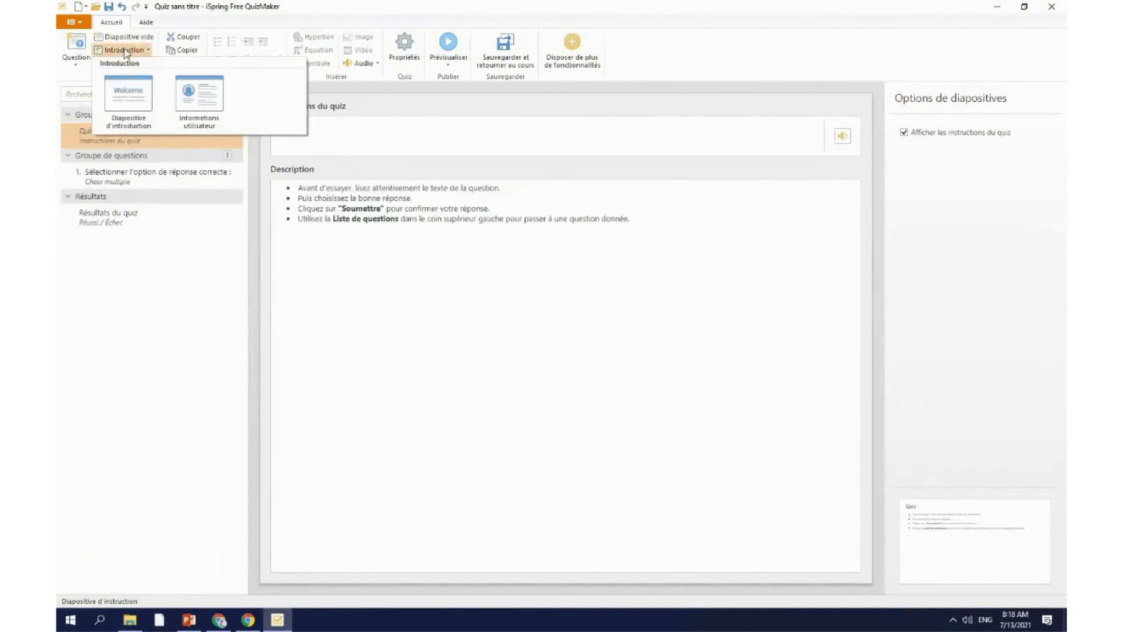
{"action": "left_click", "coordinate": [128, 100]}
{"action": "left_click", "coordinate": [394, 127]}
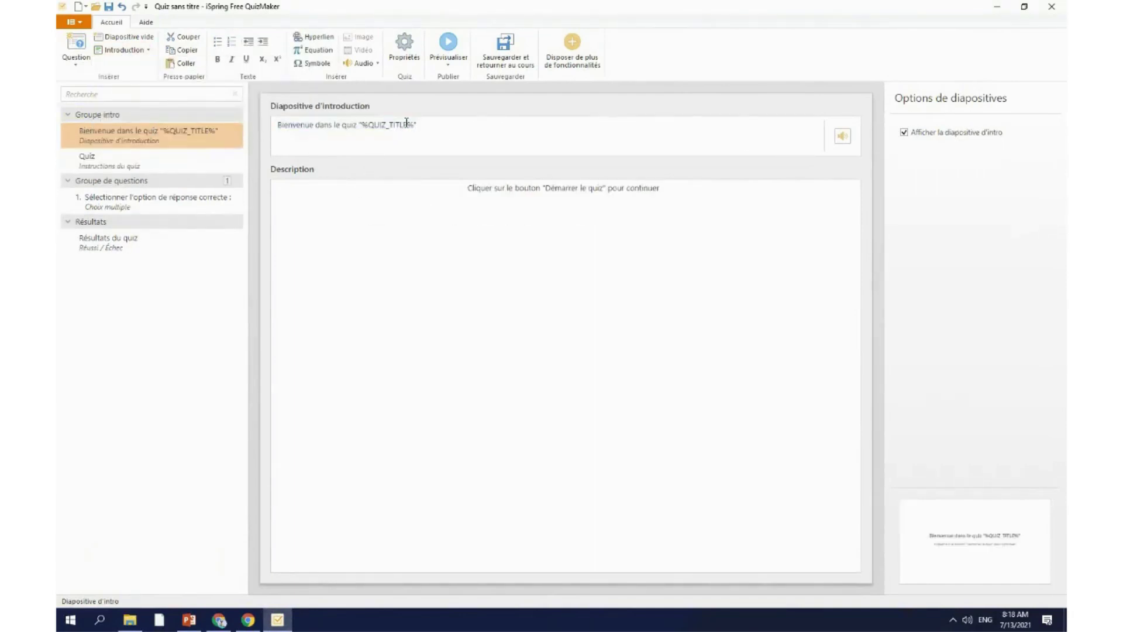
{"action": "key", "text": "BackSpace"}
{"action": "key", "text": "BackSpace"}
{"action": "key", "text": "BackSpace"}
{"action": "key", "text": "BackSpace"}
{"action": "key", "text": "BackSpace"}
{"action": "key", "text": "BackSpace"}
{"action": "key", "text": "BackSpace"}
{"action": "key", "text": "BackSpace"}
{"action": "key", "text": "BackSpace"}
{"action": "key", "text": "BackSpace"}
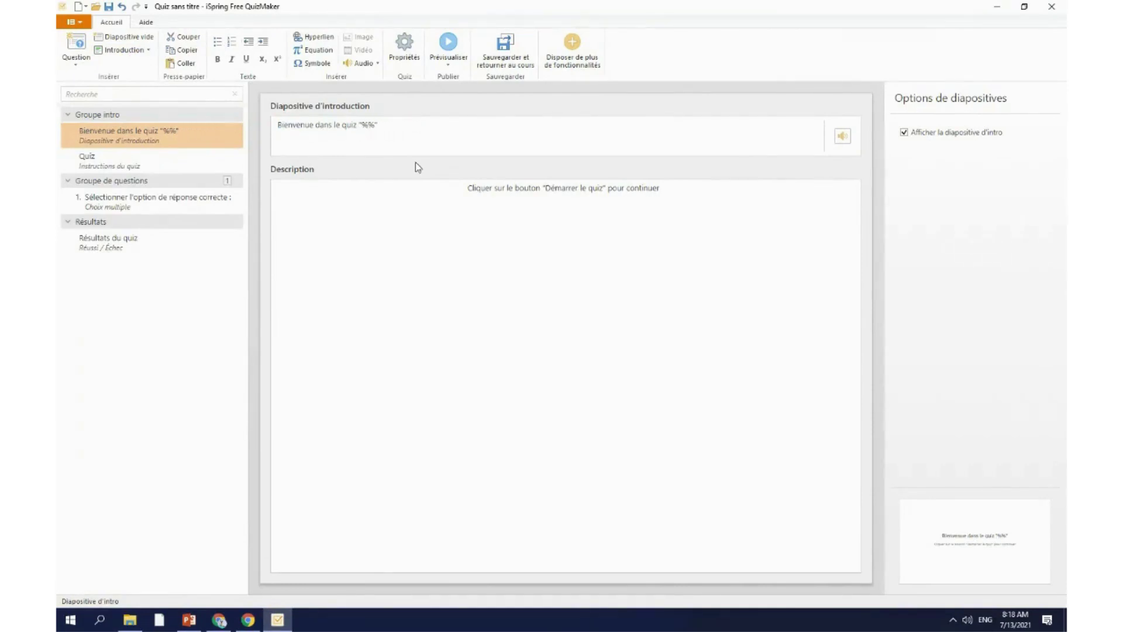
{"action": "type", "text": "5"}
{"action": "key", "text": "BackSpace"}
{"action": "type", "text": "Calls"}
{"action": "key", "text": "BackSpace"}
{"action": "left_click", "coordinate": [184, 299]}
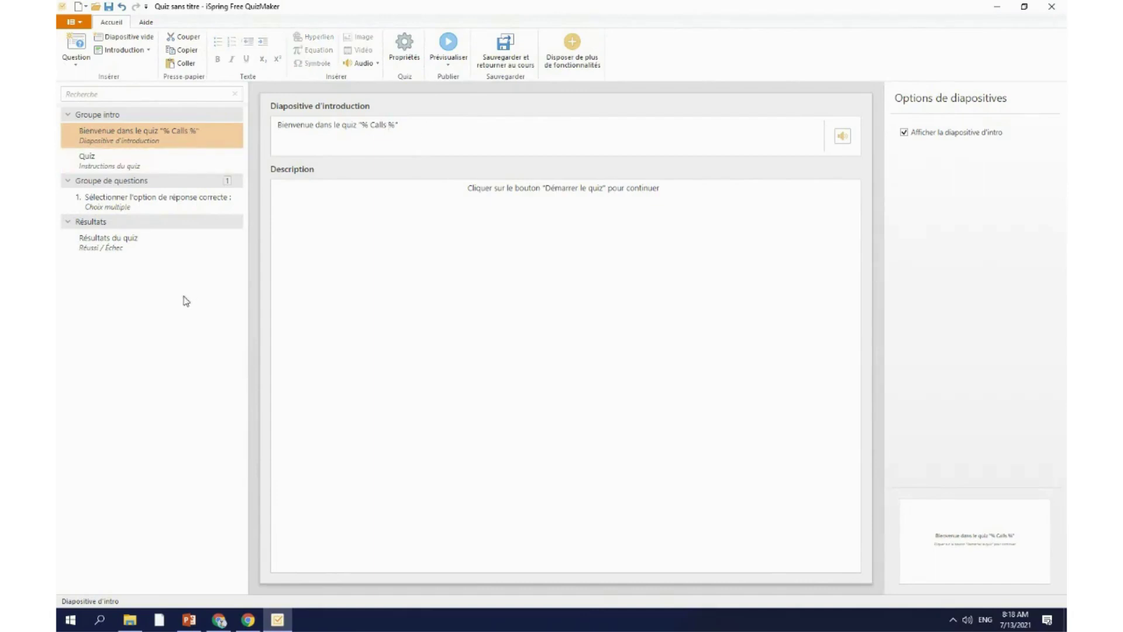
{"action": "left_click", "coordinate": [163, 208]}
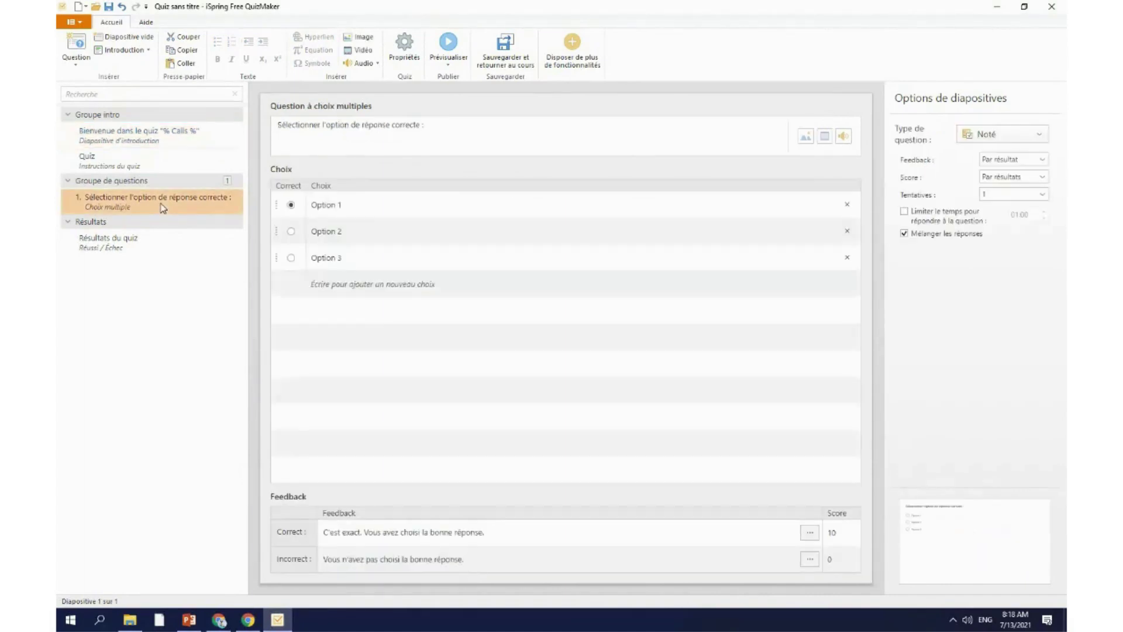
{"action": "key", "text": "Delete"}
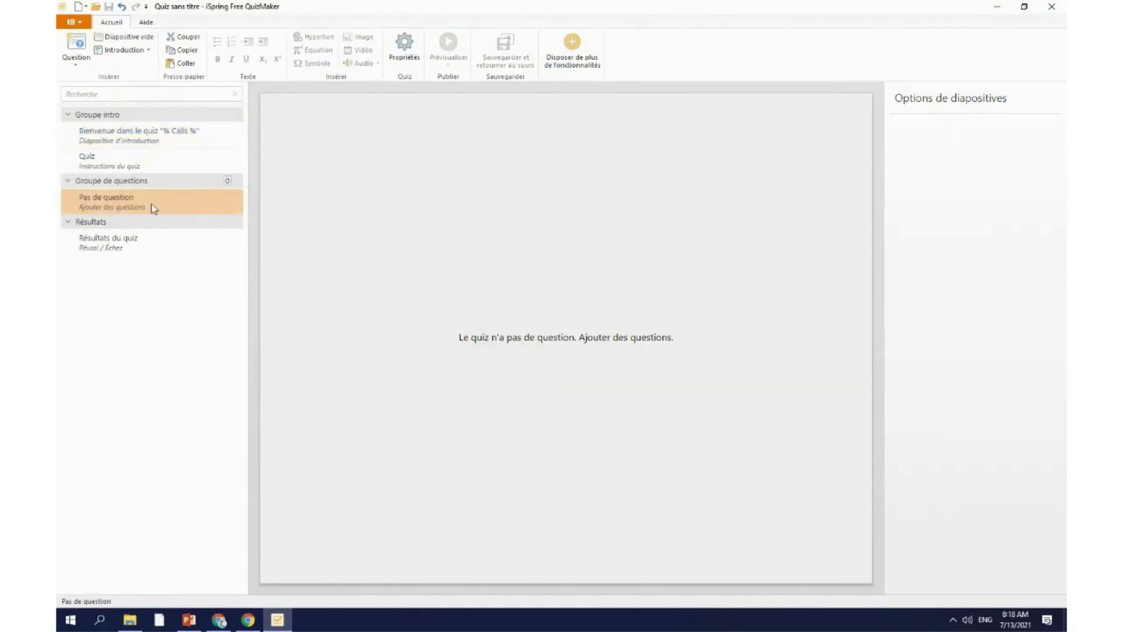
{"action": "left_click", "coordinate": [76, 64]}
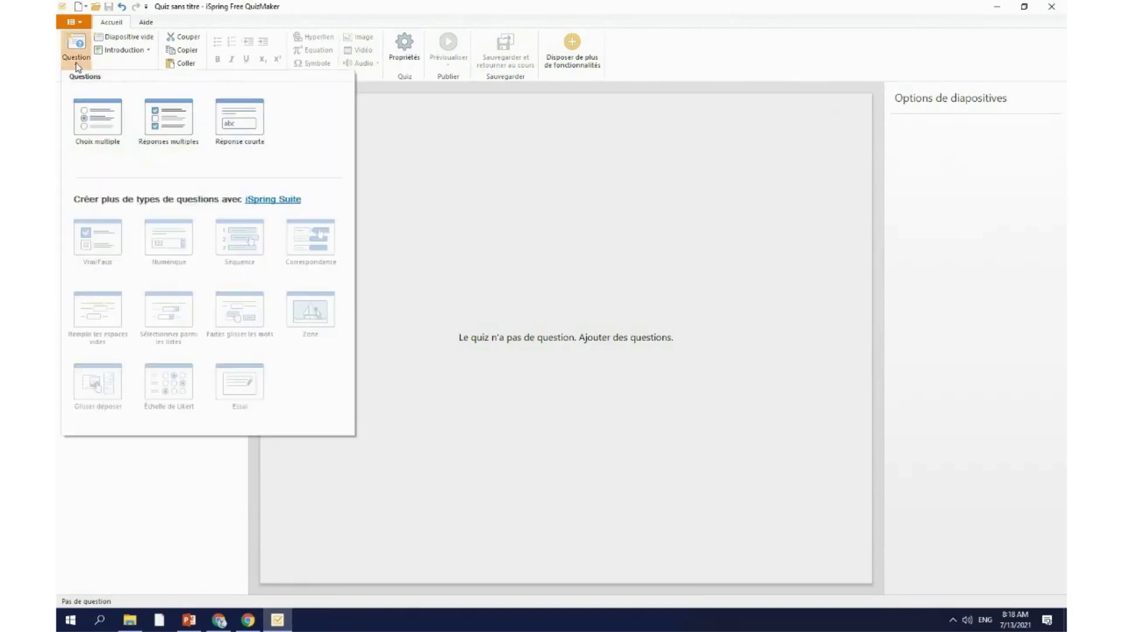
{"action": "left_click", "coordinate": [97, 127]}
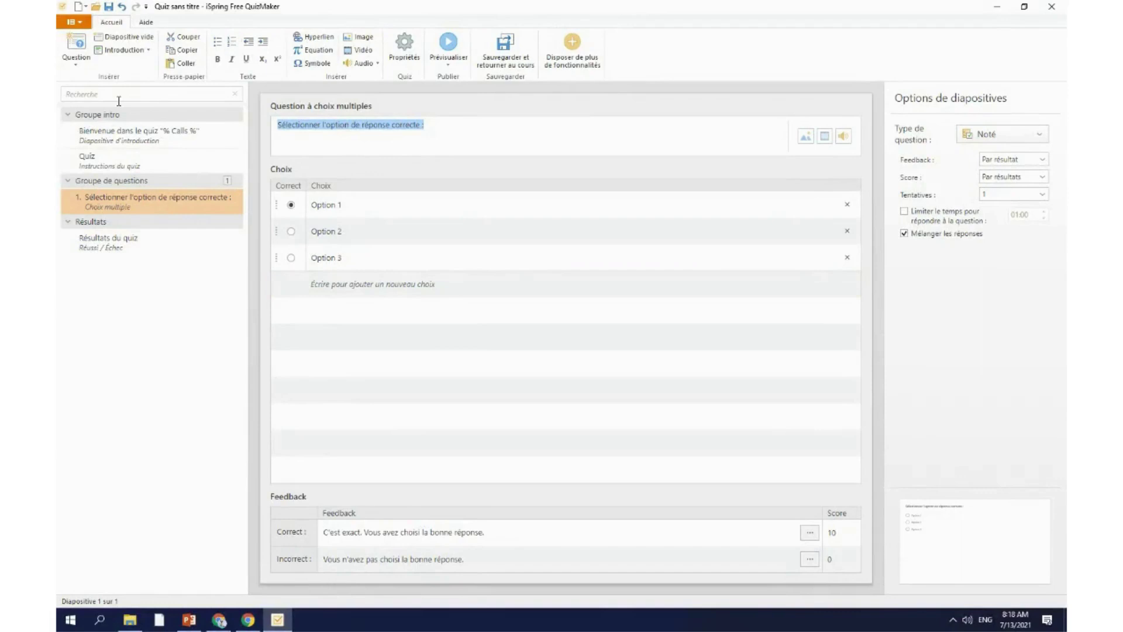
{"action": "left_click", "coordinate": [75, 64]}
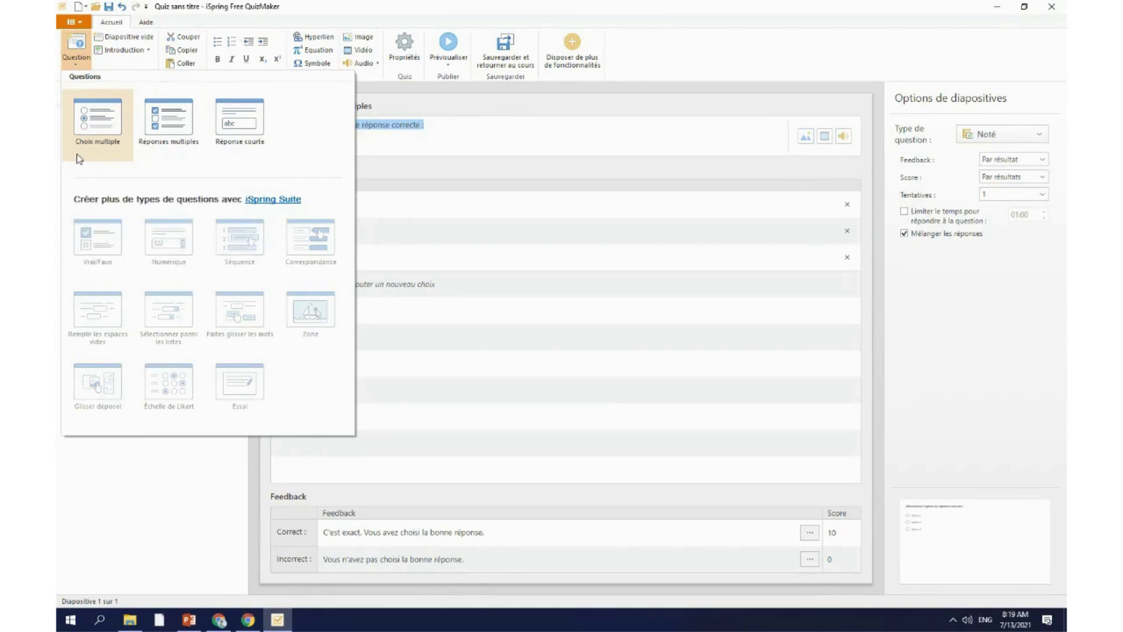
{"action": "left_click", "coordinate": [532, 413]}
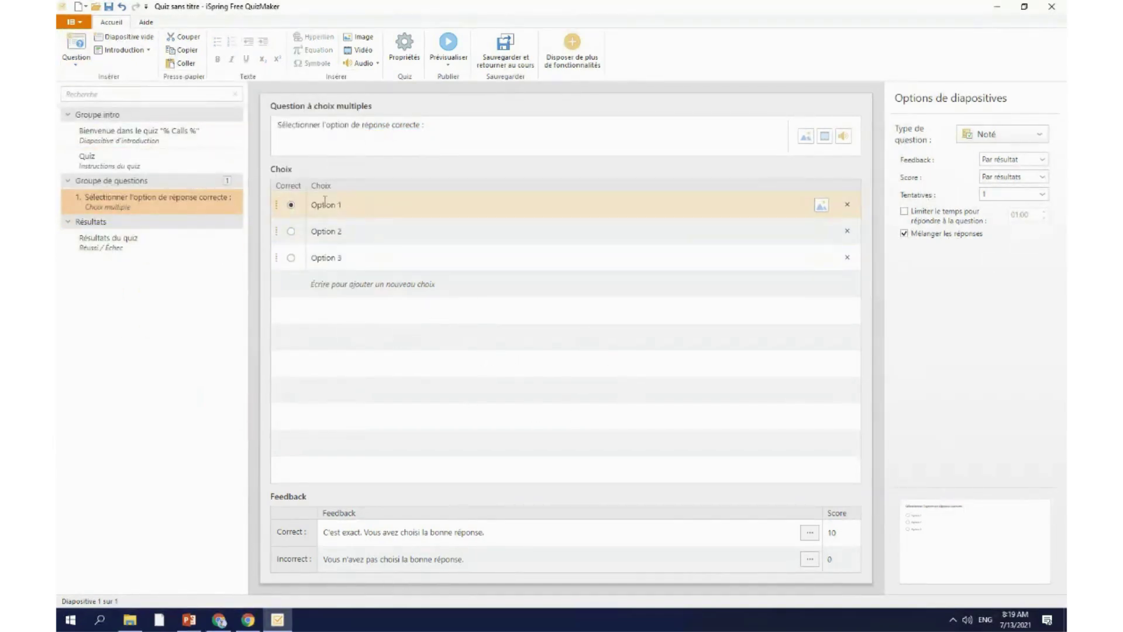
Step: Replace 'Calls' in the intro title with 'Comment gérer un client en colère' from Objets.docx
{"action": "left_click", "coordinate": [130, 621]}
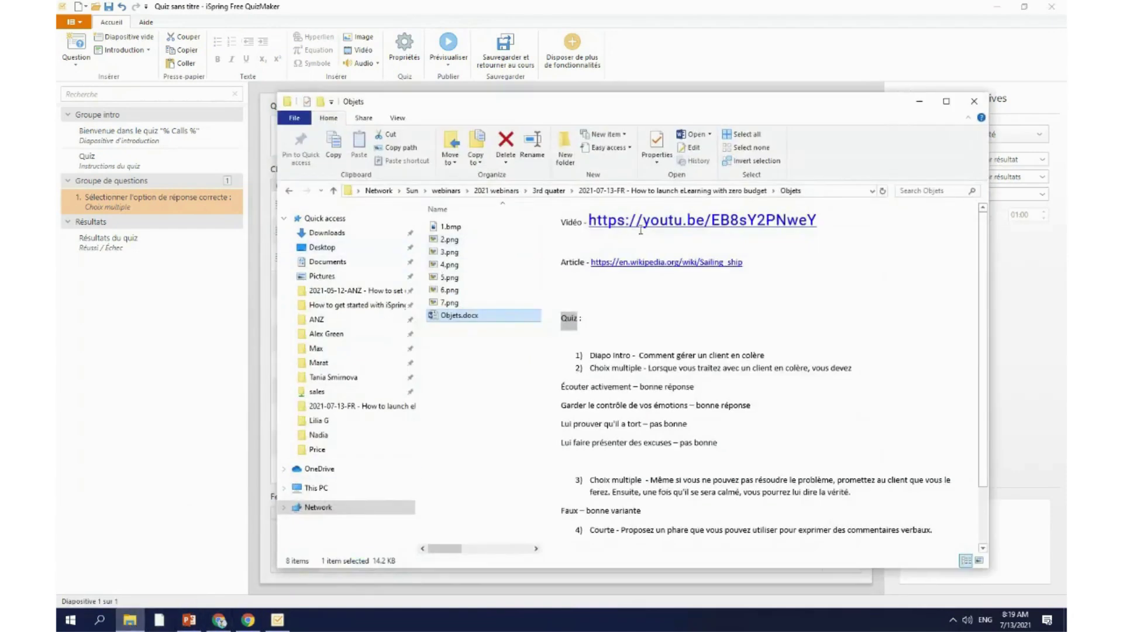
{"action": "scroll", "coordinate": [717, 364], "scroll_direction": "down", "scroll_amount": 1}
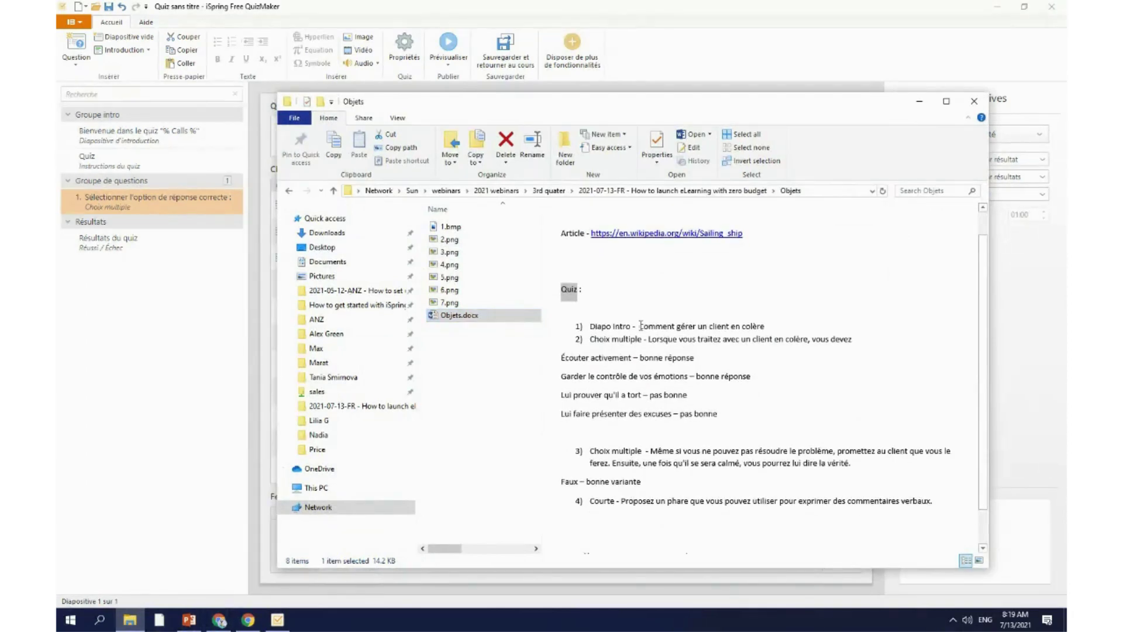
{"action": "left_click_drag", "start_coordinate": [640, 326], "coordinate": [766, 326]}
{"action": "key", "text": "ctrl+c"}
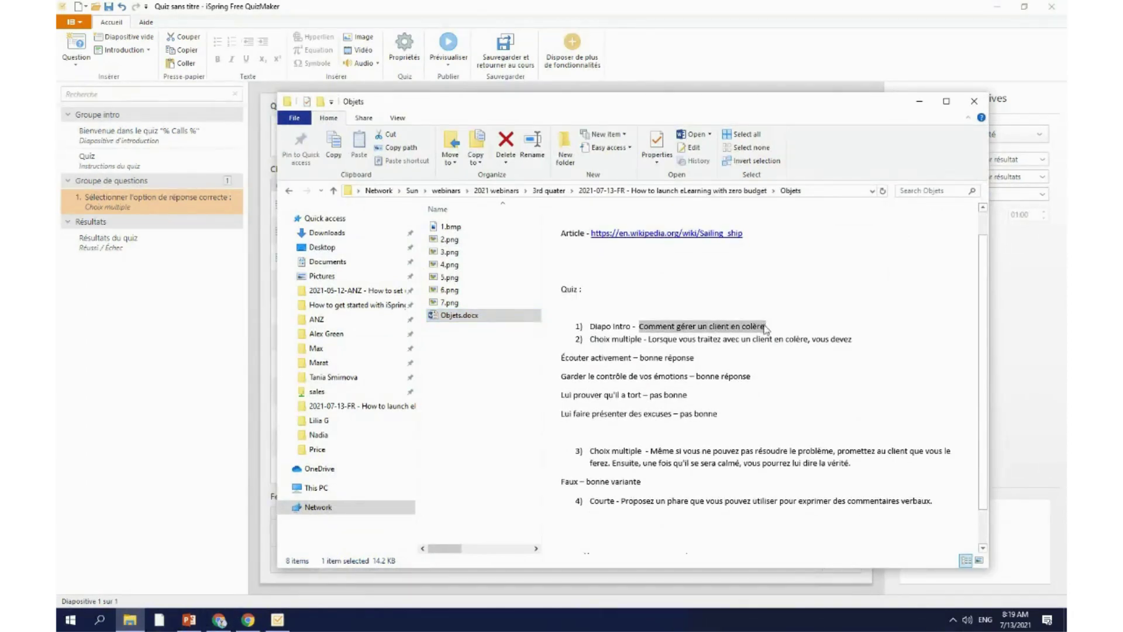
{"action": "left_click", "coordinate": [919, 101]}
{"action": "left_click", "coordinate": [176, 143]}
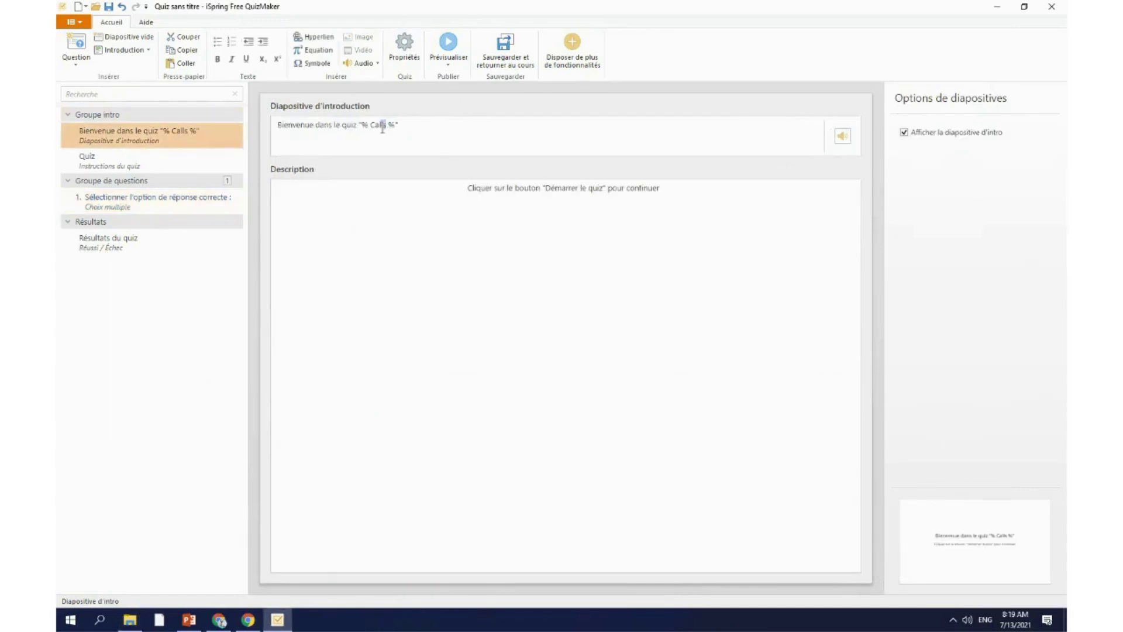
{"action": "left_click_drag", "start_coordinate": [385, 125], "coordinate": [375, 127]}
{"action": "key", "text": "ctrl+v"}
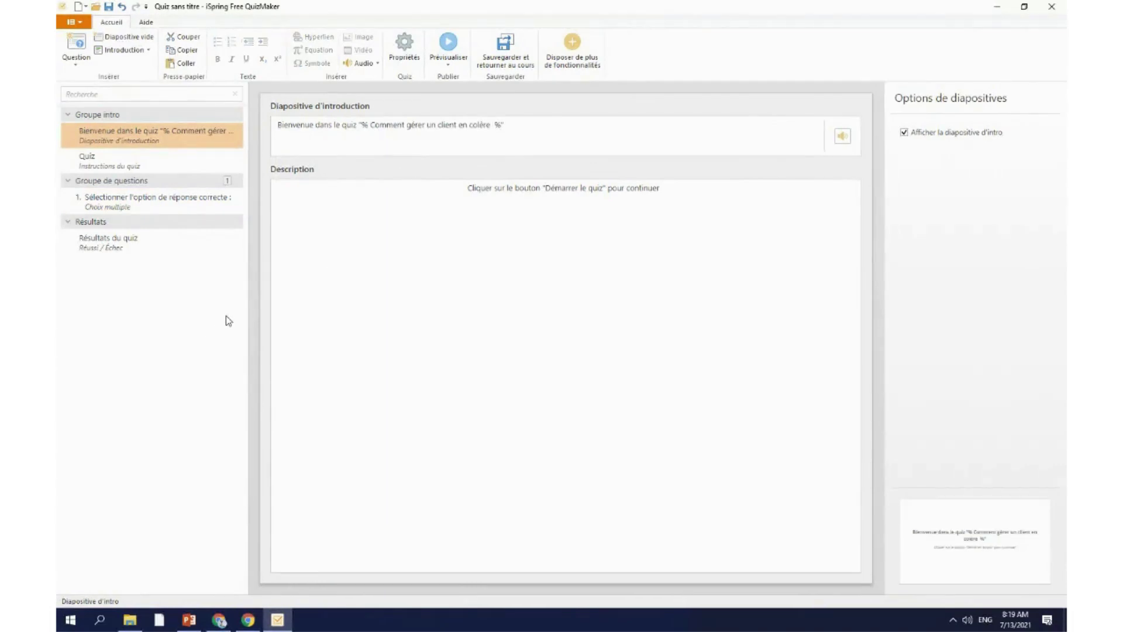
{"action": "left_click", "coordinate": [494, 125]}
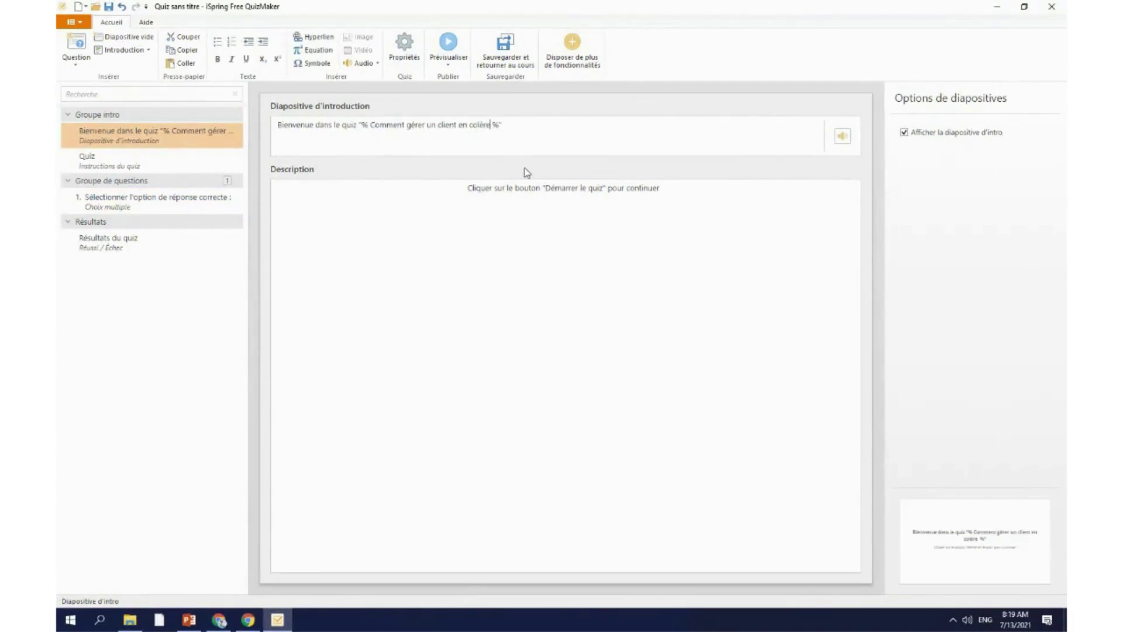
Step: Compare the instructions slide with the intro slide and its description text
{"action": "left_click", "coordinate": [122, 159]}
{"action": "left_click", "coordinate": [135, 140]}
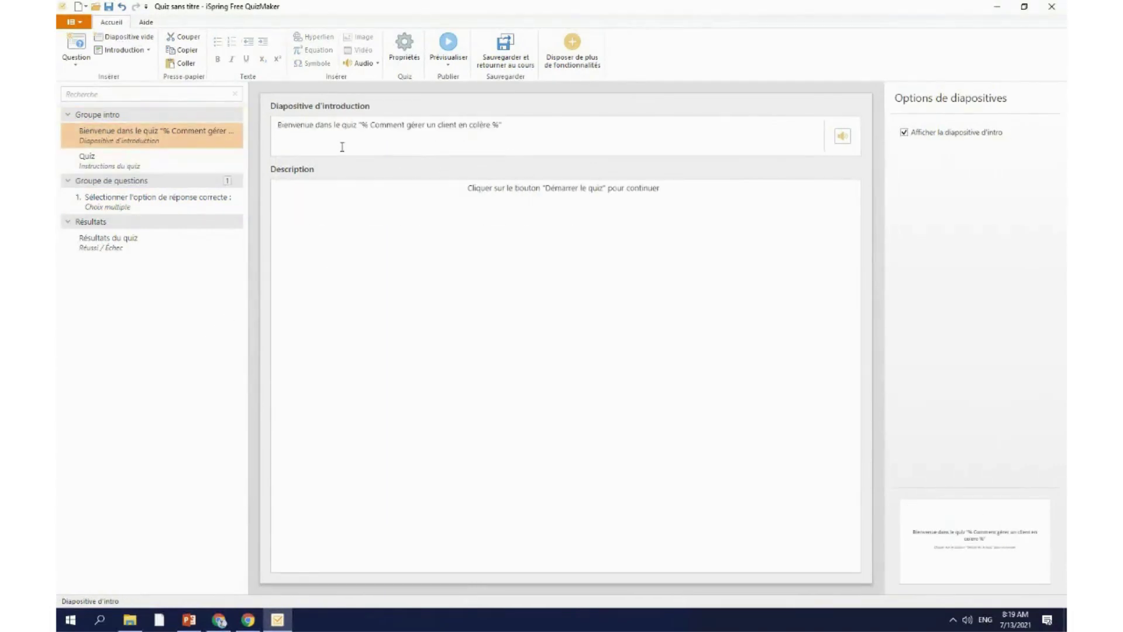
{"action": "left_click", "coordinate": [510, 229]}
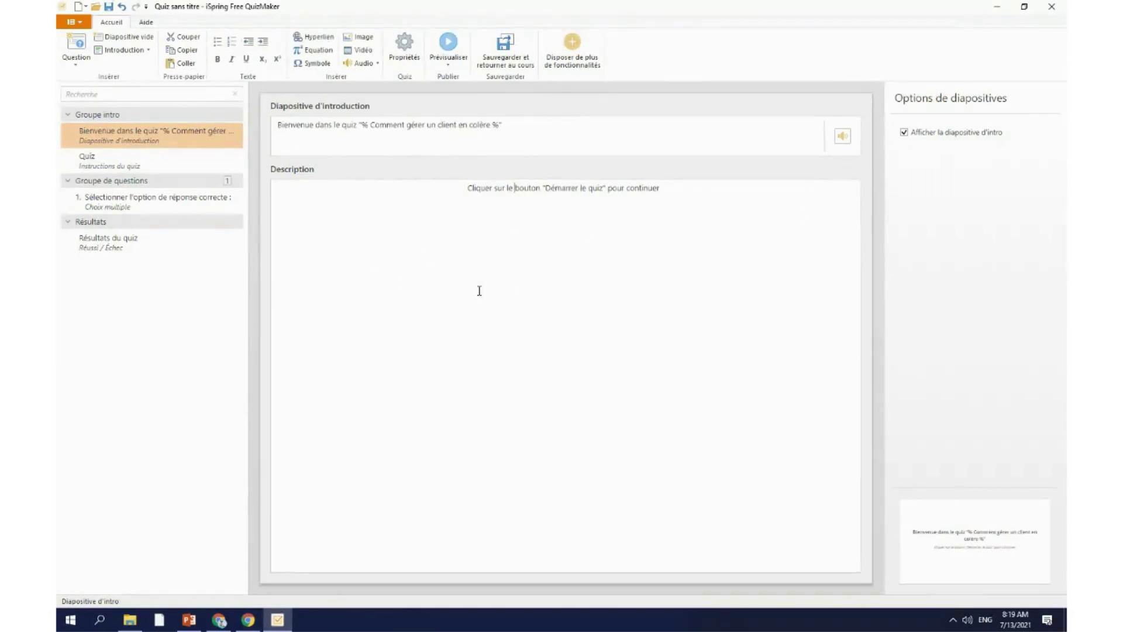
{"action": "left_click", "coordinate": [157, 167]}
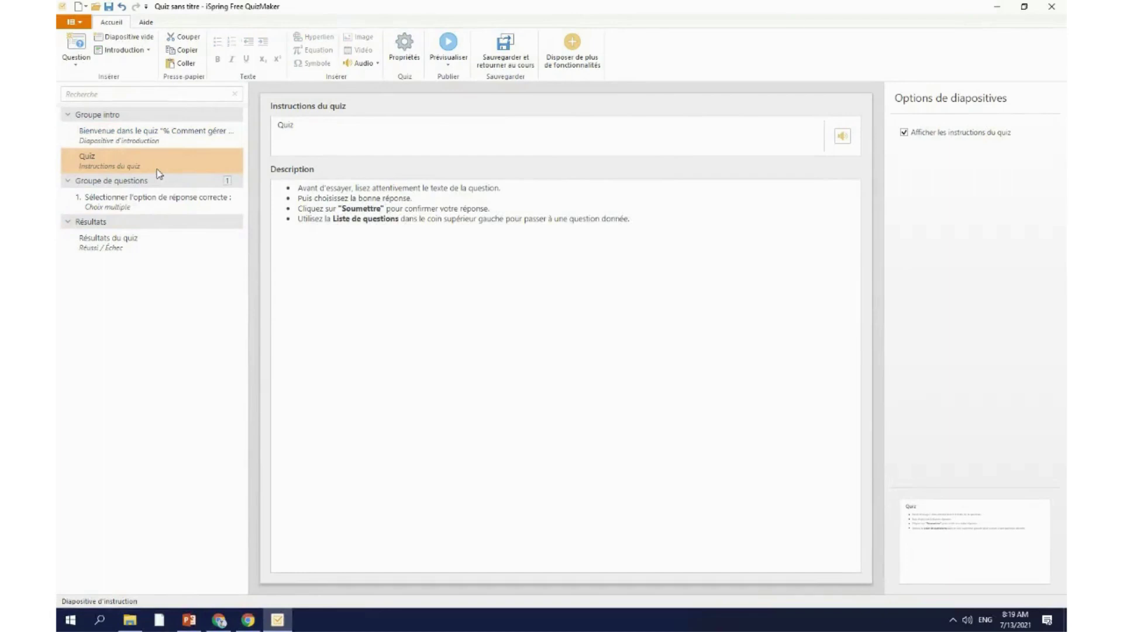
{"action": "left_click", "coordinate": [161, 143]}
Step: Review the intro and 'Quiz' instruction slides and the Aide tab, then select question 1
{"action": "left_click", "coordinate": [729, 136]}
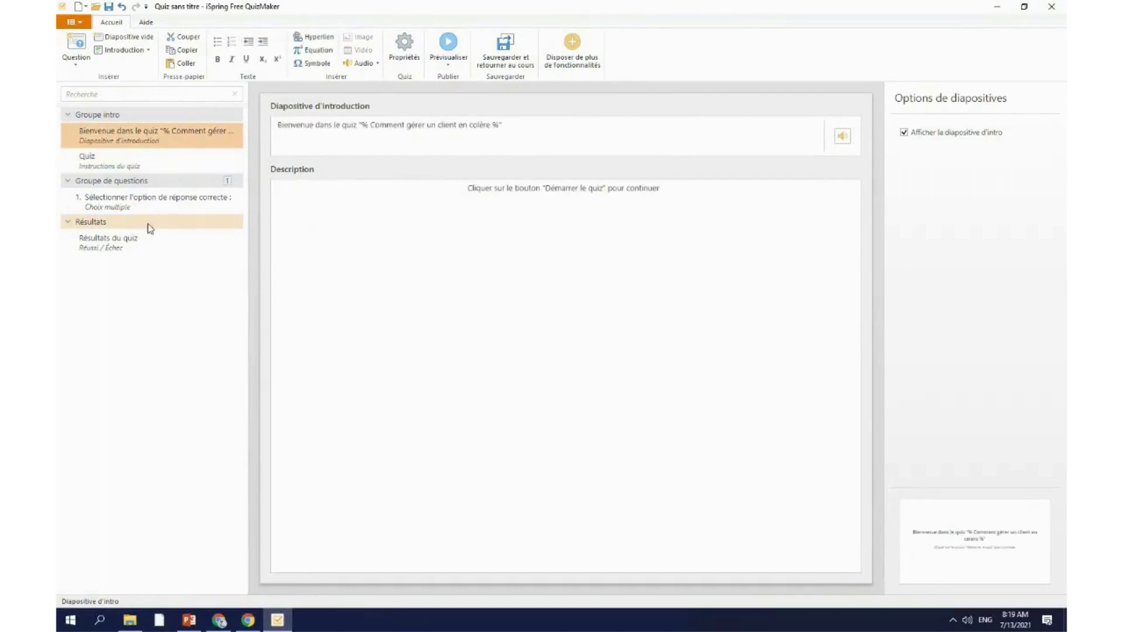
{"action": "left_click", "coordinate": [143, 205]}
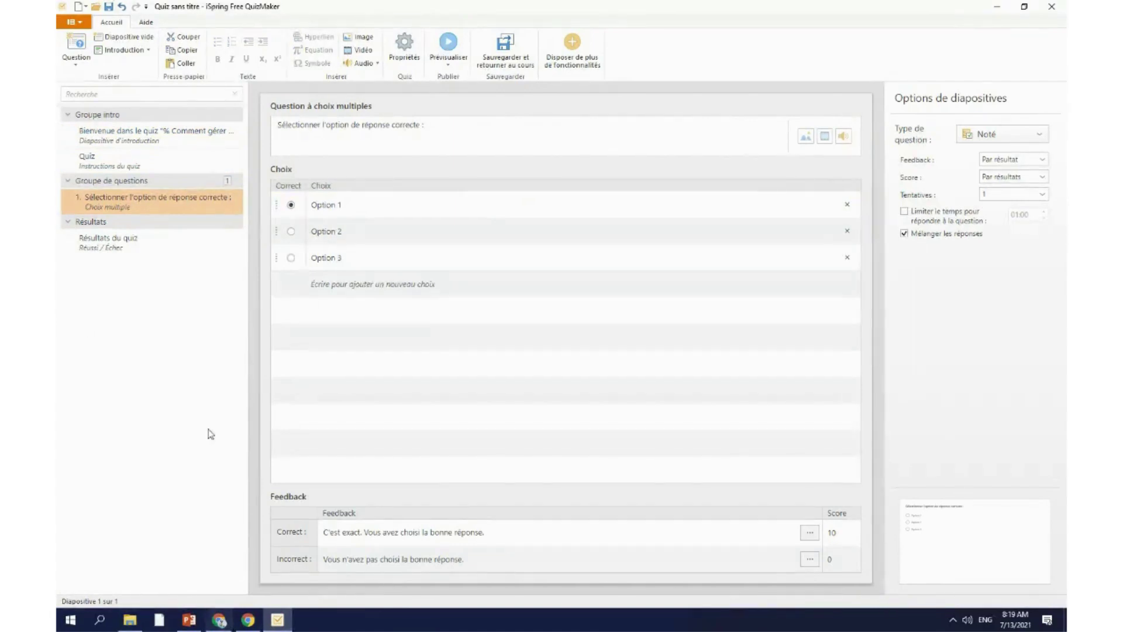
{"action": "left_click", "coordinate": [131, 162]}
{"action": "left_click", "coordinate": [145, 134]}
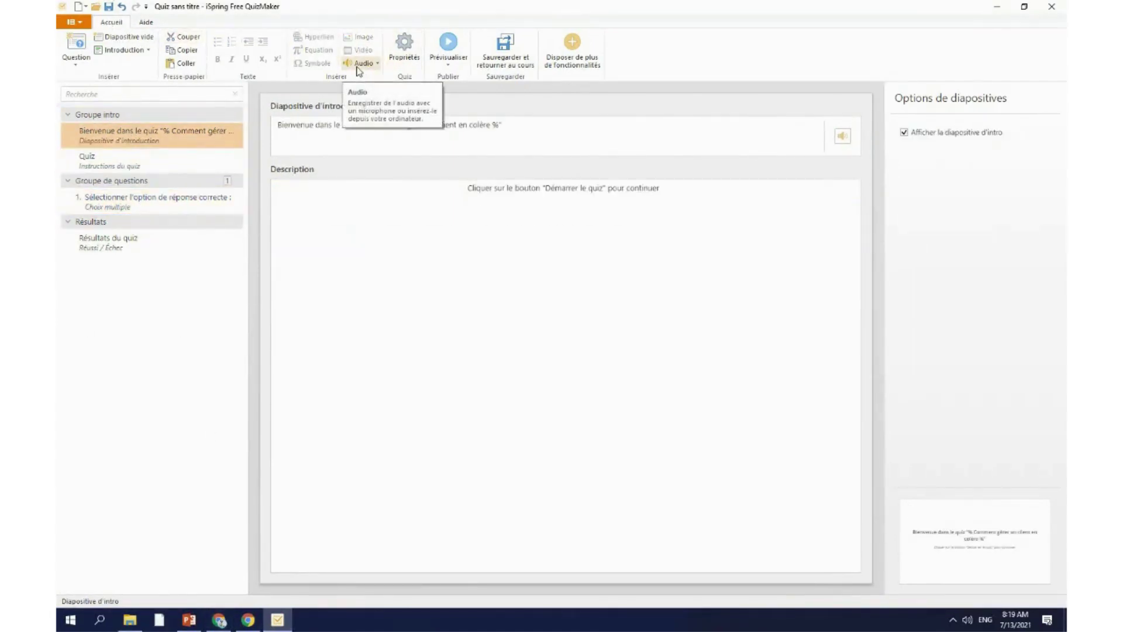
{"action": "left_click", "coordinate": [213, 167]}
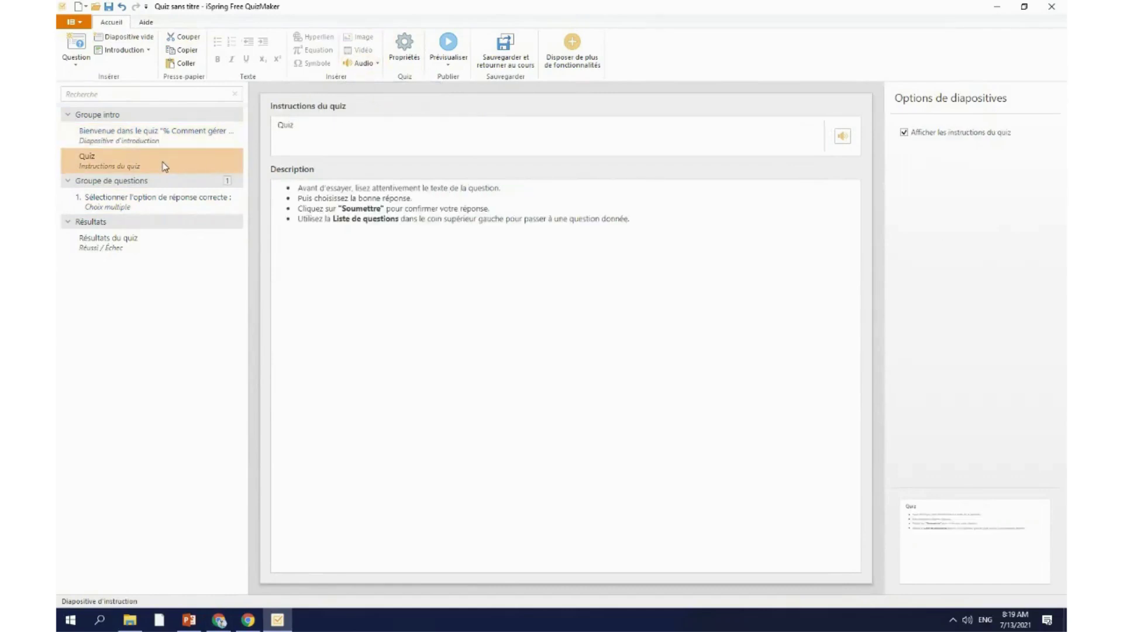
{"action": "left_click", "coordinate": [143, 22]}
{"action": "left_click", "coordinate": [120, 25]}
{"action": "left_click", "coordinate": [146, 207]}
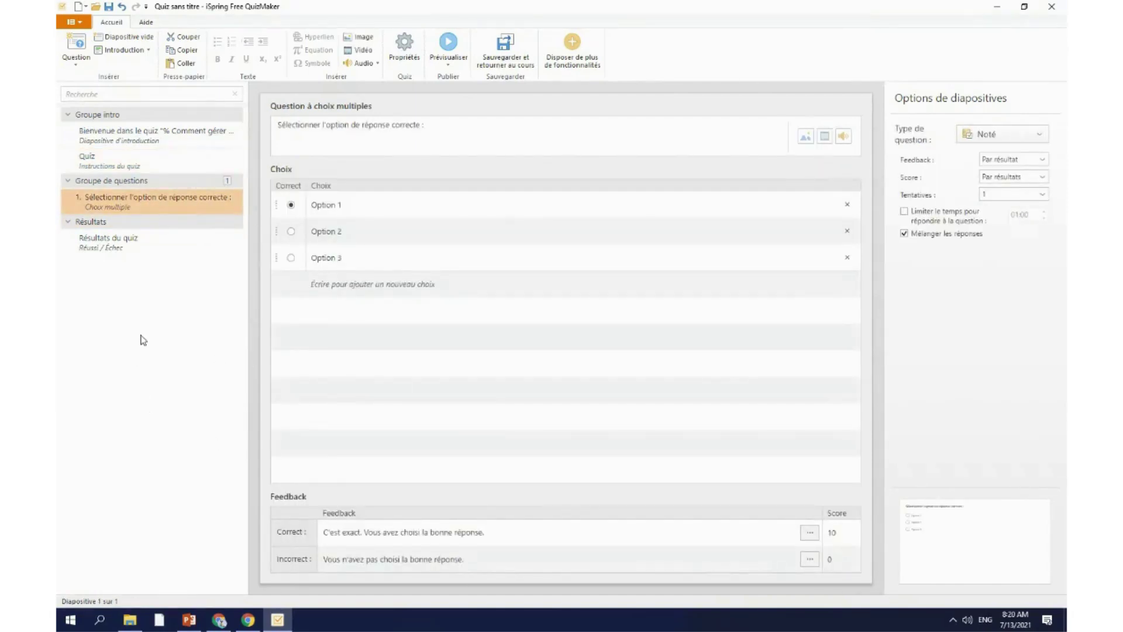
Step: Paste 'Lorsque vous traitez avec un client en colère, vous devez' as the question text
{"action": "left_click", "coordinate": [810, 140]}
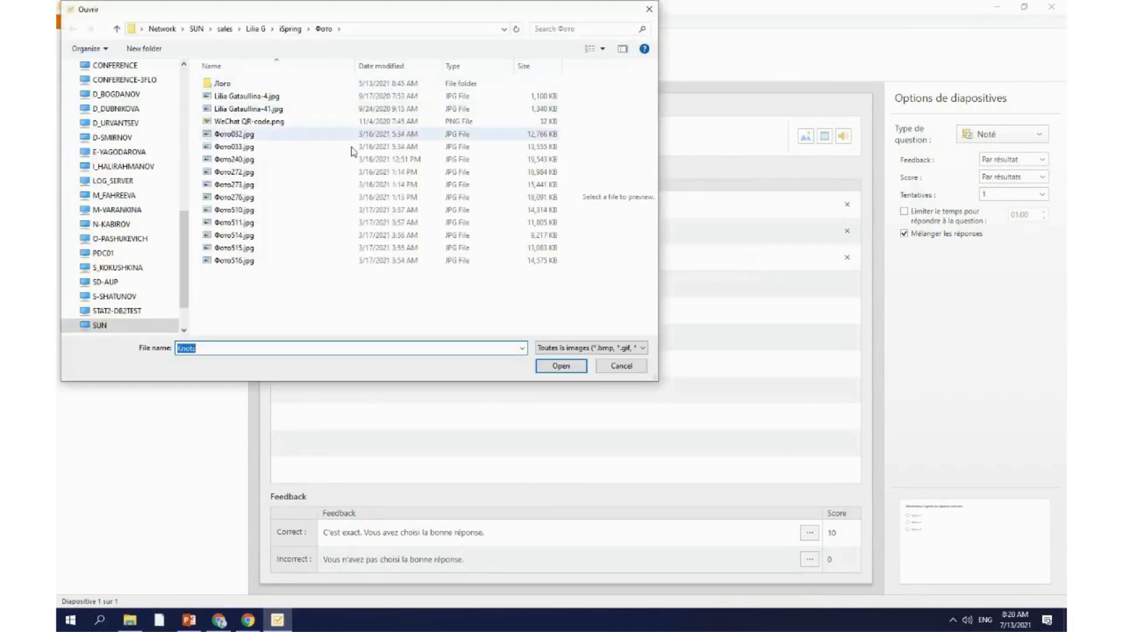
{"action": "left_click", "coordinate": [649, 9]}
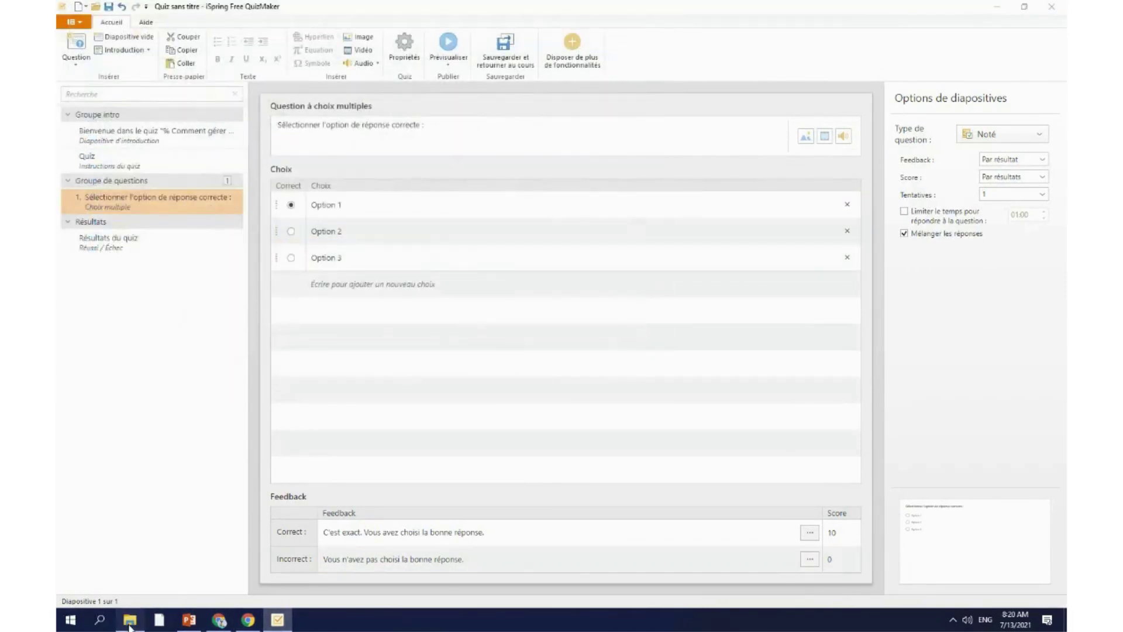
{"action": "left_click", "coordinate": [130, 619]}
{"action": "scroll", "coordinate": [643, 328], "scroll_direction": "down", "scroll_amount": 2}
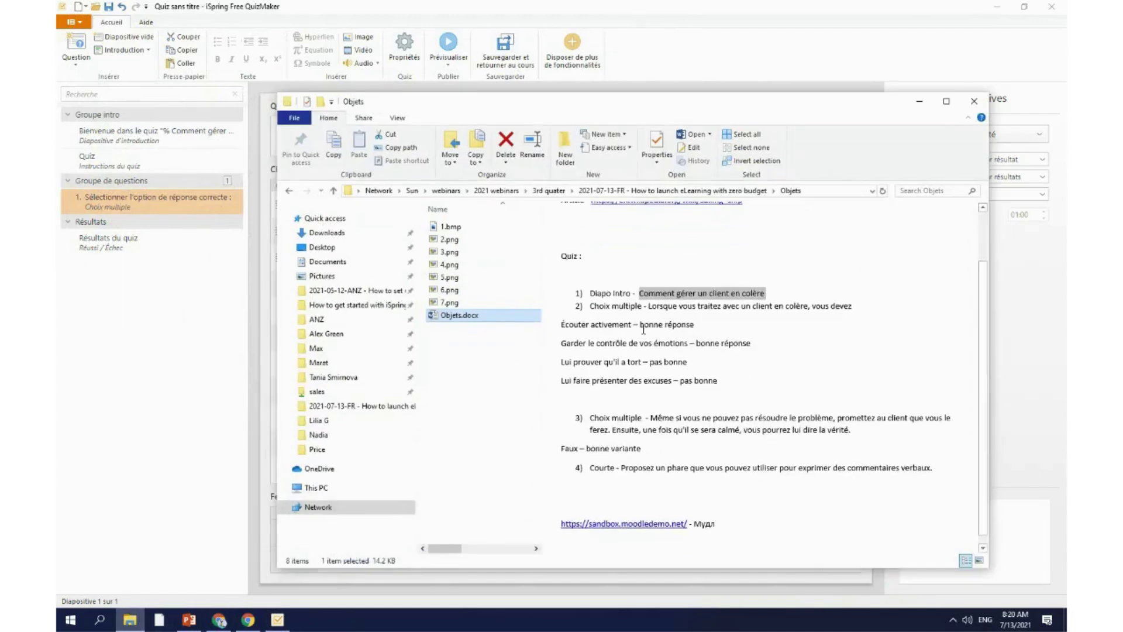
{"action": "left_click_drag", "start_coordinate": [650, 306], "coordinate": [853, 300]}
{"action": "key", "text": "ctrl+c"}
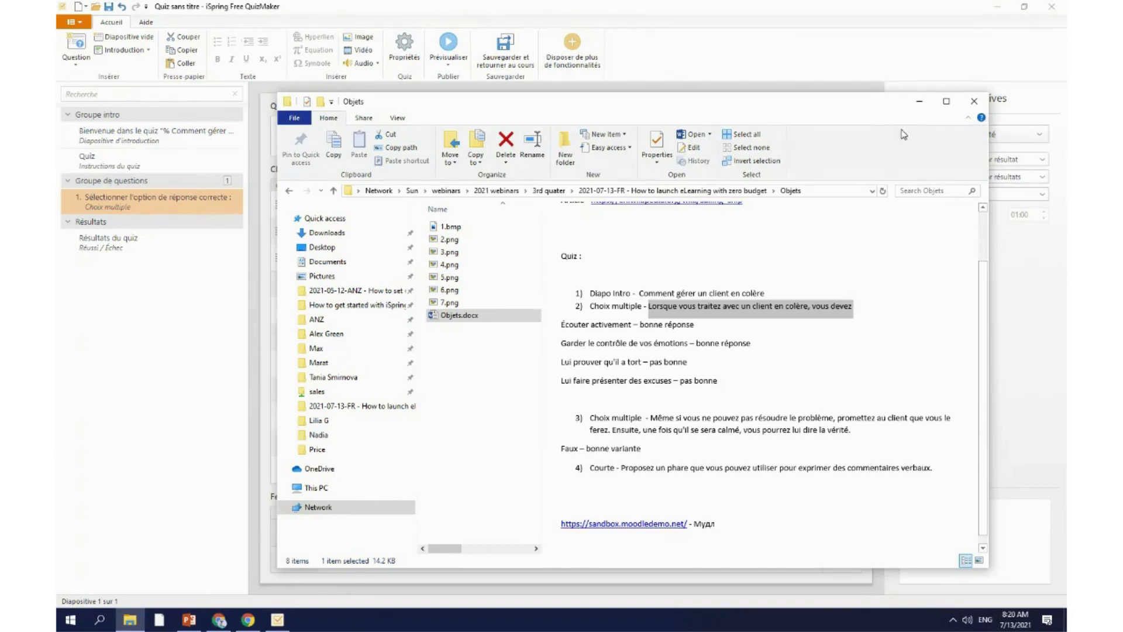
{"action": "left_click", "coordinate": [919, 101]}
{"action": "left_click", "coordinate": [460, 127]}
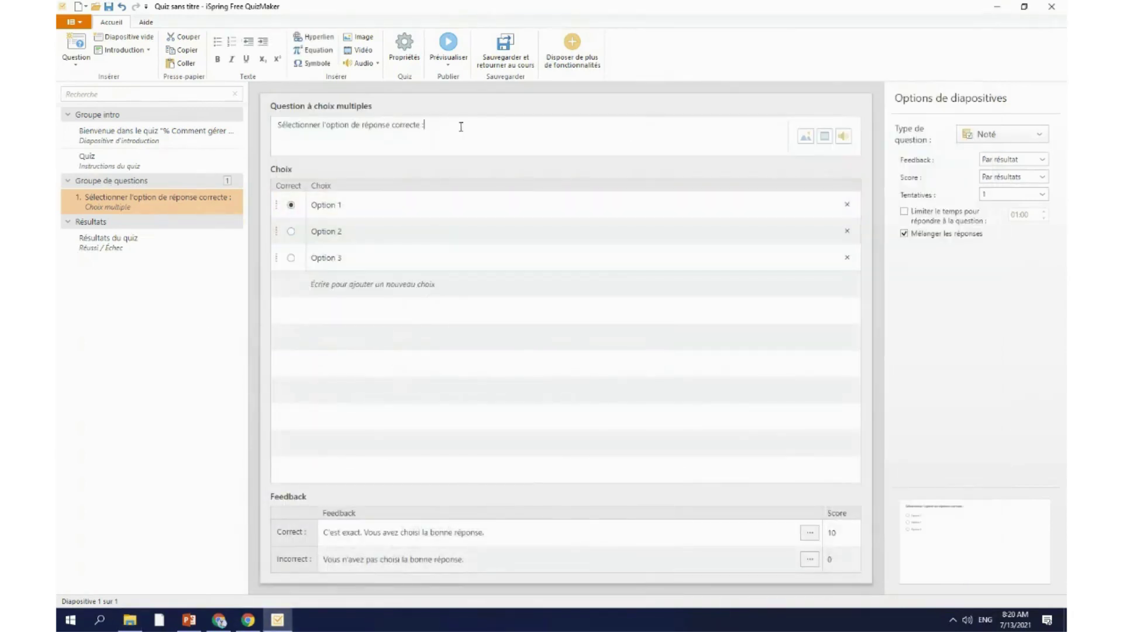
{"action": "left_click_drag", "start_coordinate": [461, 126], "coordinate": [258, 130]}
{"action": "key", "text": "ctrl+v"}
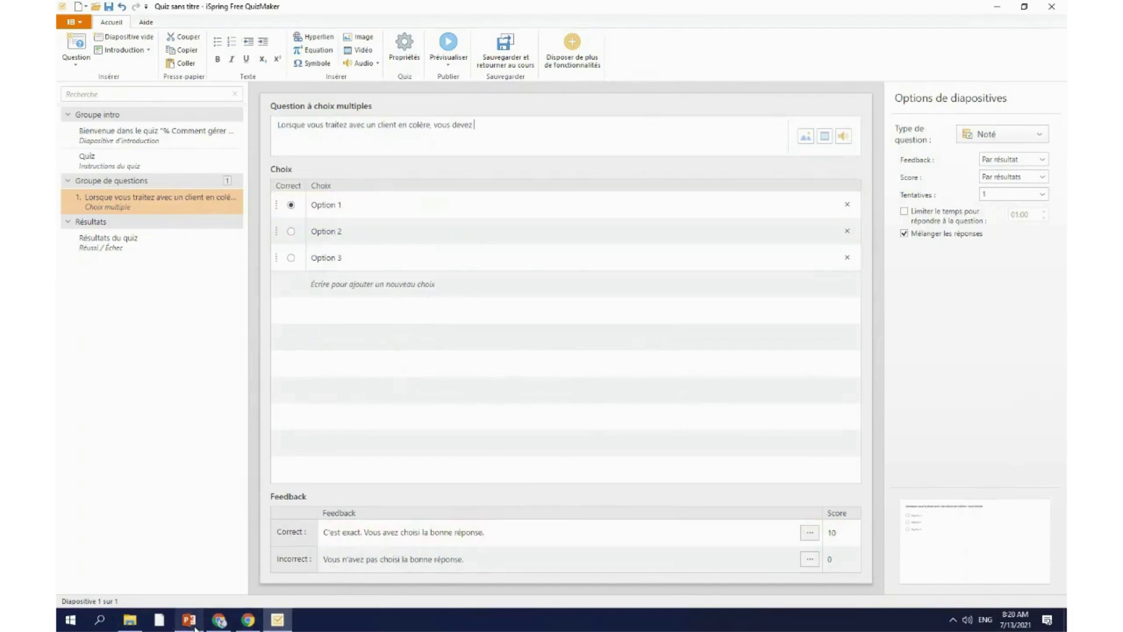
Step: Replace Option 1 with 'Écouter activement' copied from Objets.docx
{"action": "left_click", "coordinate": [195, 628]}
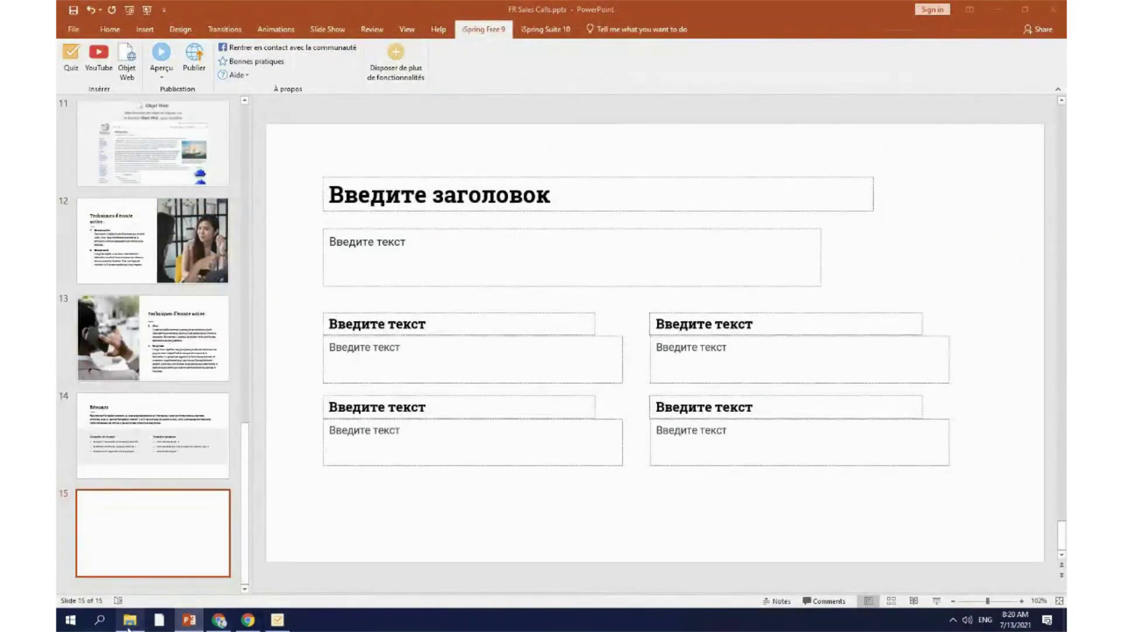
{"action": "left_click", "coordinate": [128, 623]}
{"action": "left_click", "coordinate": [587, 348]}
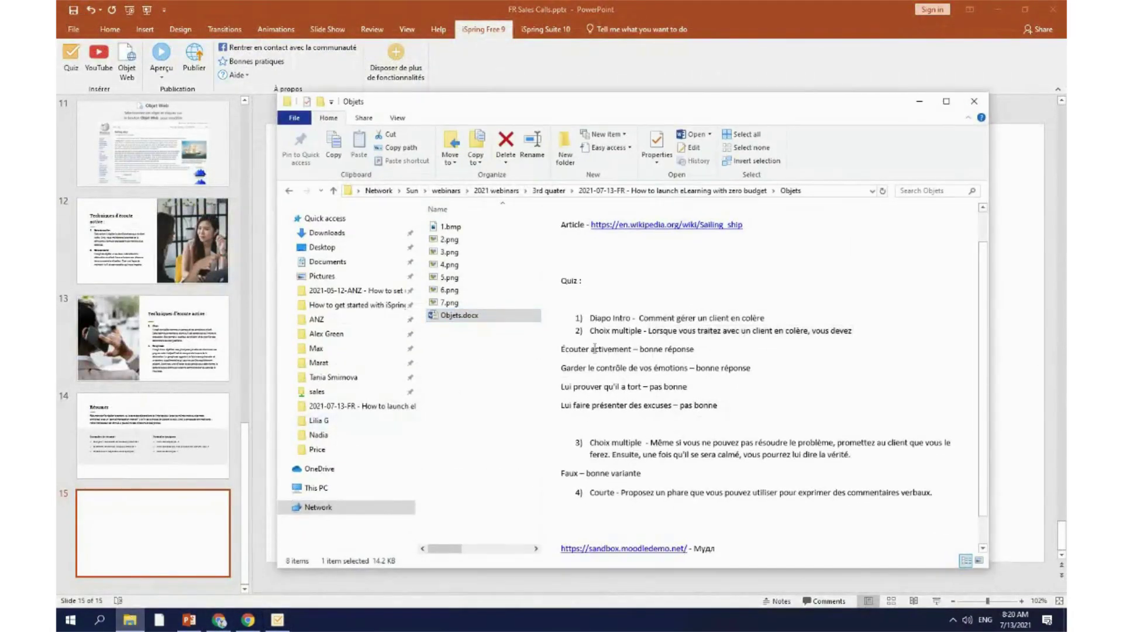
{"action": "left_click_drag", "start_coordinate": [594, 349], "coordinate": [632, 348]}
{"action": "key", "text": "ctrl+c"}
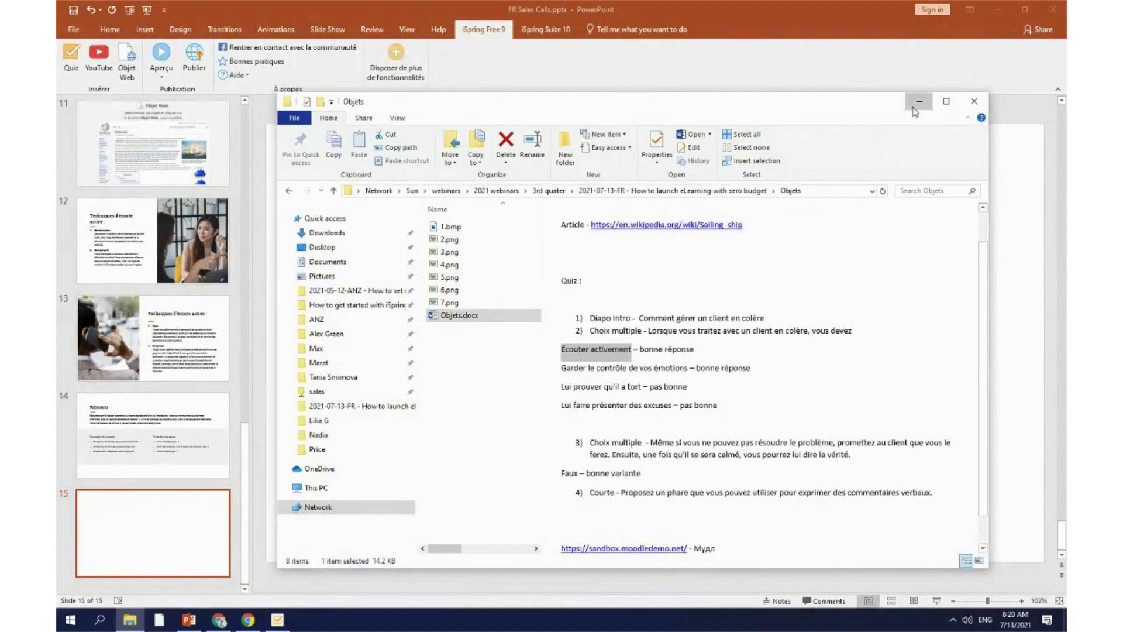
{"action": "left_click", "coordinate": [919, 101]}
{"action": "left_click", "coordinate": [376, 205]}
{"action": "left_click_drag", "start_coordinate": [376, 205], "coordinate": [291, 208]}
{"action": "key", "text": "ctrl+v"}
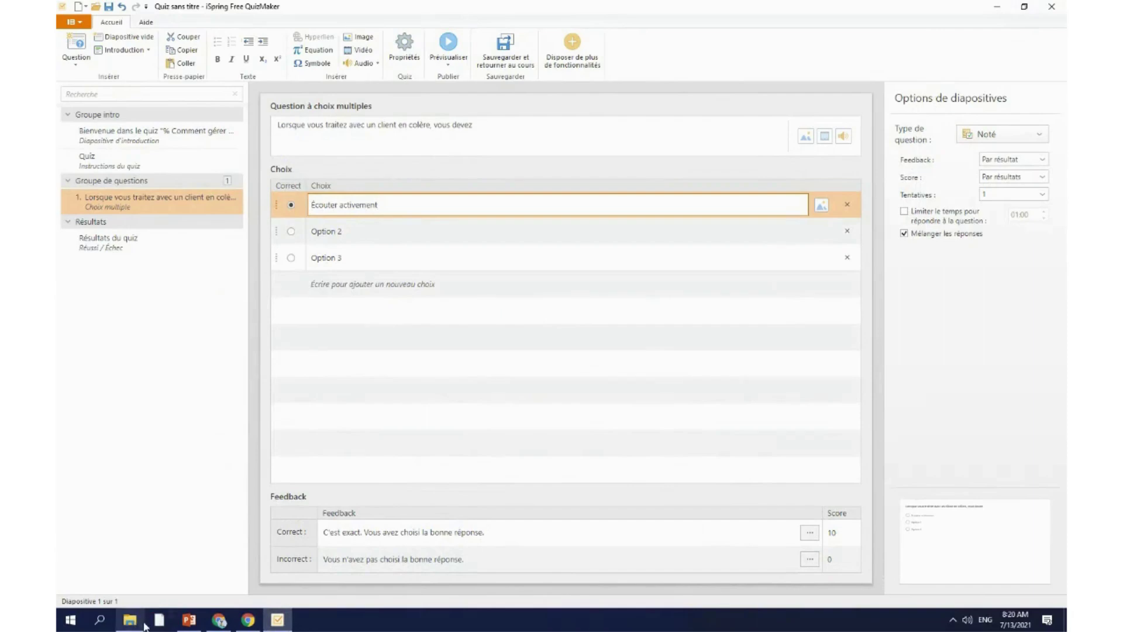
Step: Replace Option 2 with 'Garder le contrôle de vos émotions'
{"action": "left_click", "coordinate": [188, 621]}
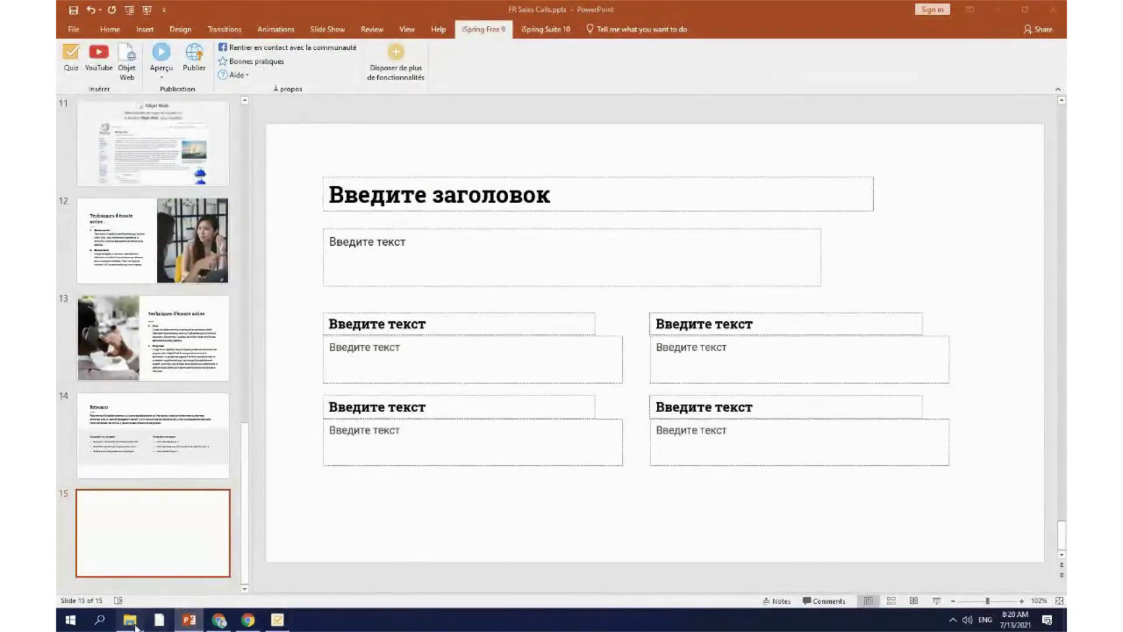
{"action": "left_click", "coordinate": [131, 622]}
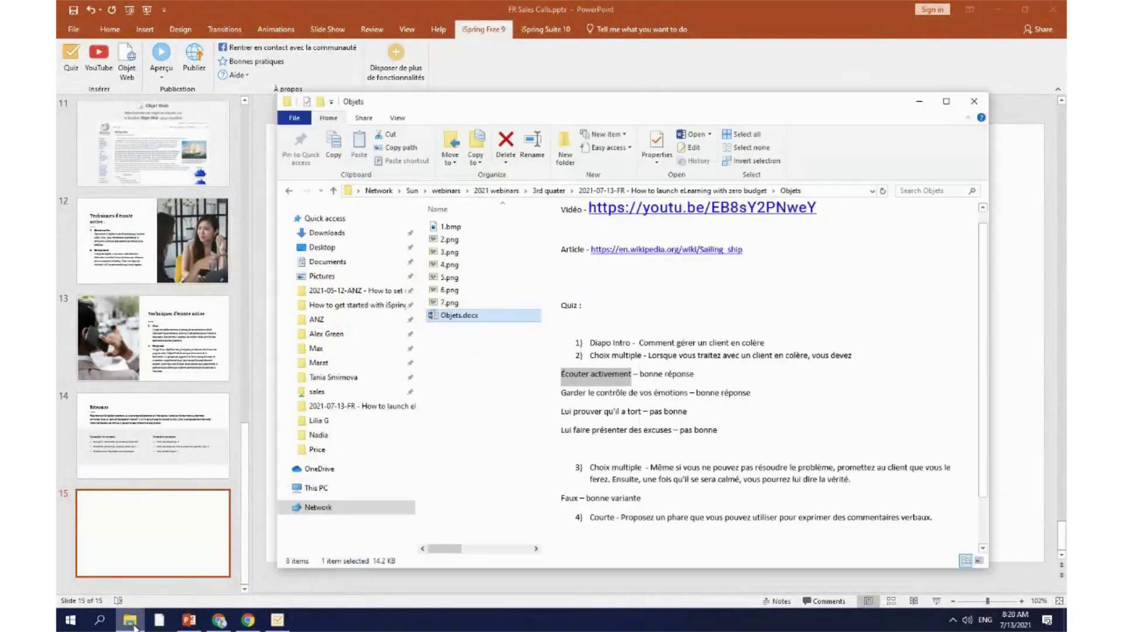
{"action": "left_click", "coordinate": [563, 392]}
{"action": "left_click_drag", "start_coordinate": [648, 394], "coordinate": [693, 395]}
{"action": "key", "text": "ctrl+c"}
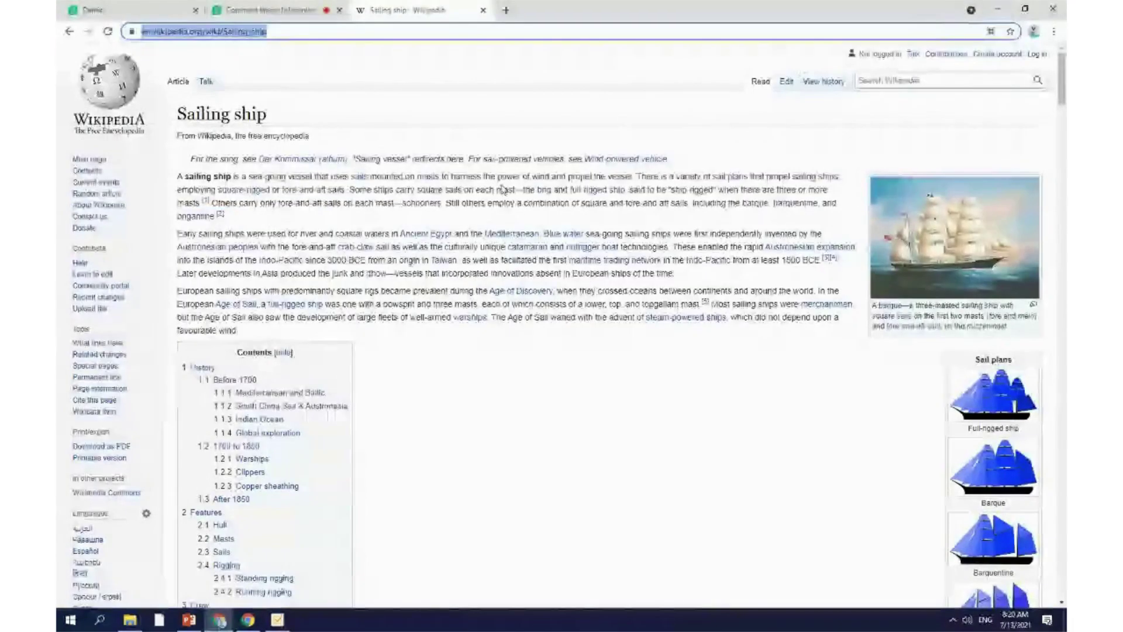
{"action": "left_click", "coordinate": [277, 619]}
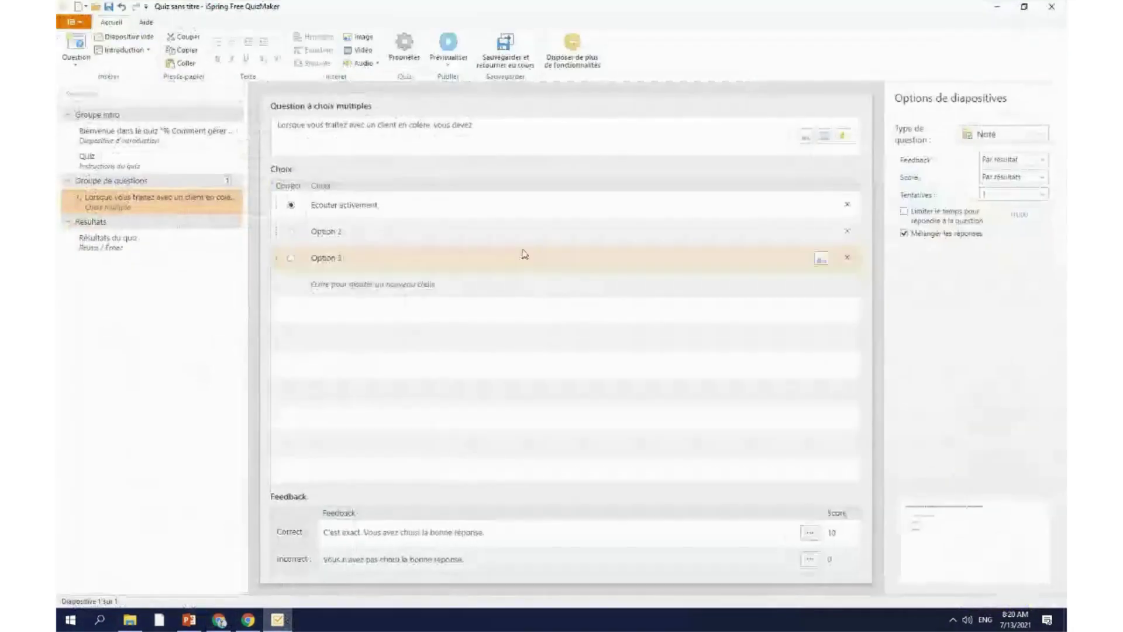
{"action": "left_click", "coordinate": [378, 234]}
{"action": "key", "text": "ctrl+v"}
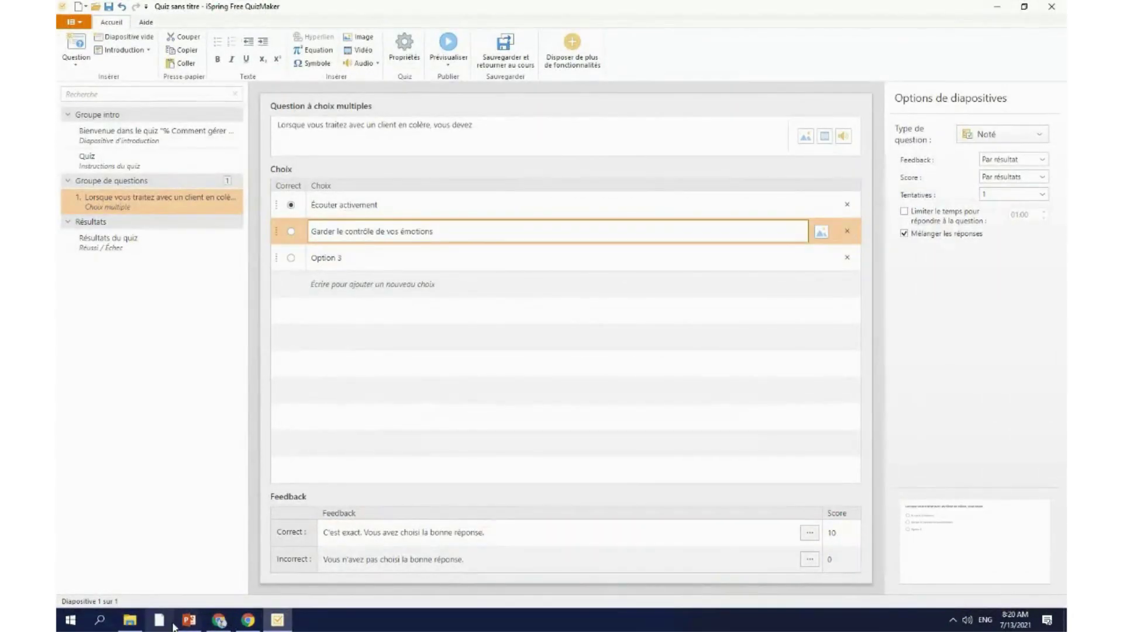
Step: Replace the third choice with 'Lui prouver qu'il a tort'
{"action": "left_click", "coordinate": [129, 621]}
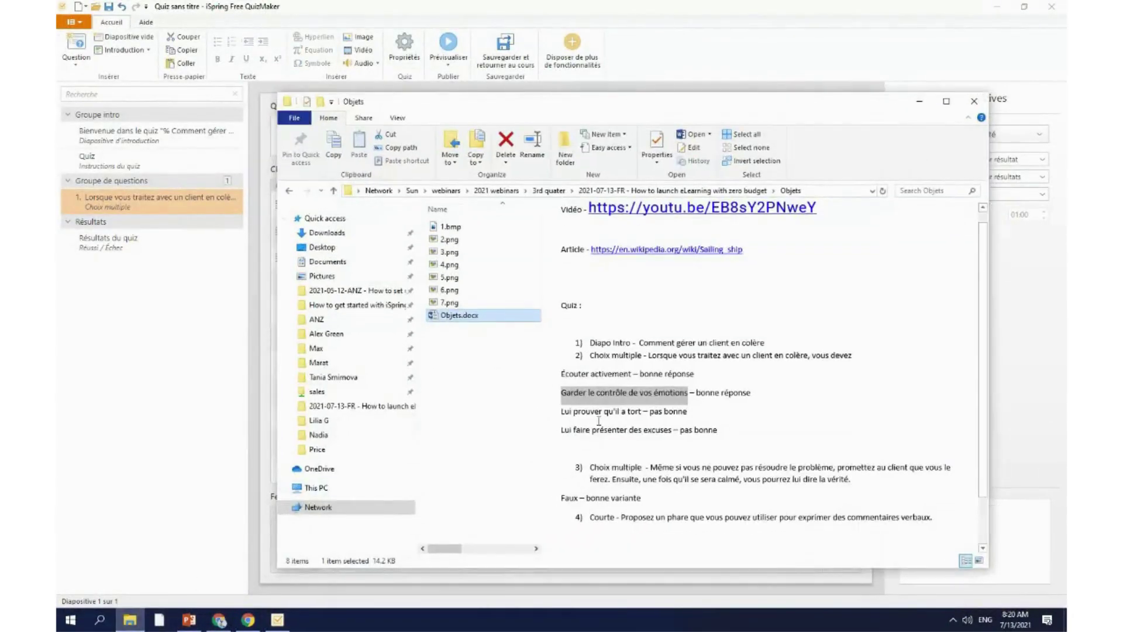
{"action": "left_click_drag", "start_coordinate": [561, 412], "coordinate": [633, 412]}
{"action": "key", "text": "ctrl+c"}
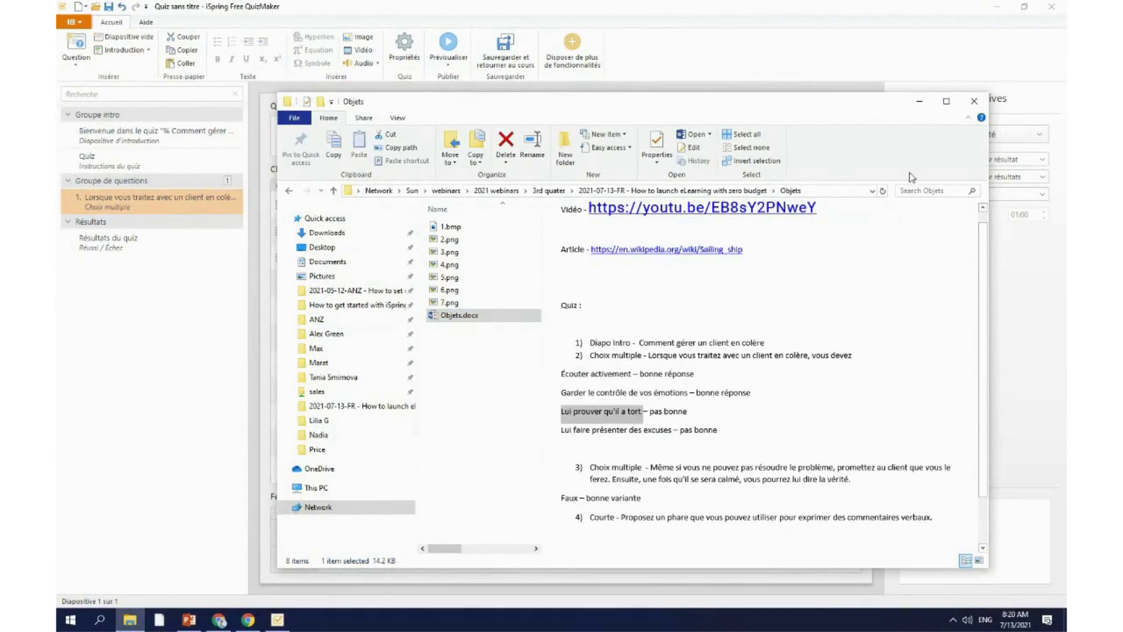
{"action": "left_click", "coordinate": [919, 101]}
{"action": "left_click", "coordinate": [340, 257]}
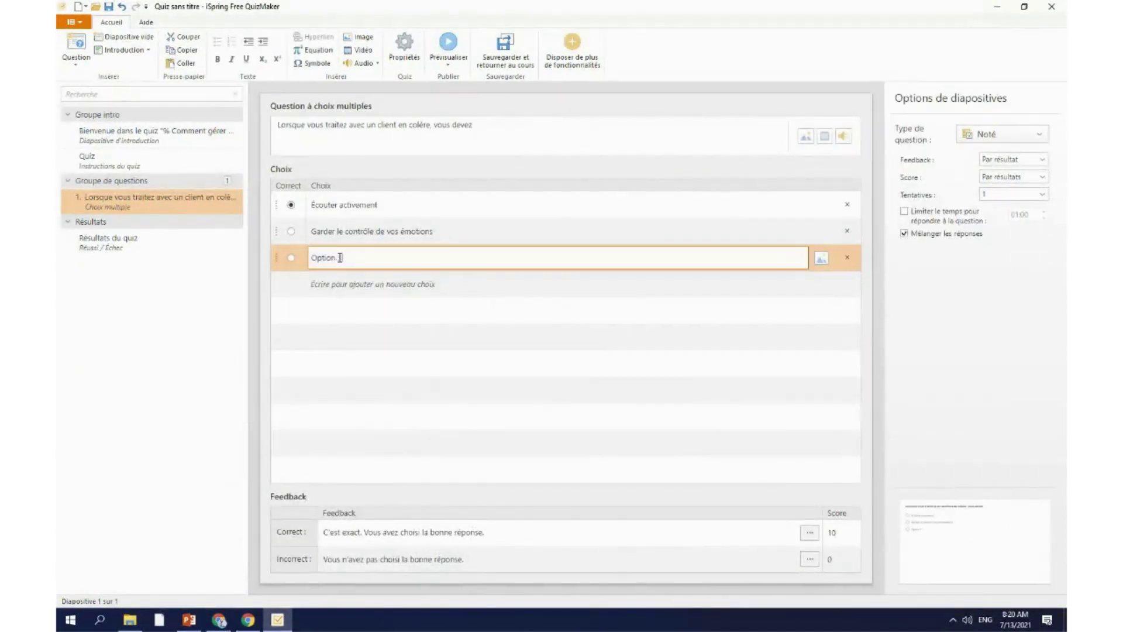
{"action": "key", "text": "ctrl+v"}
Step: Add a fourth choice 'Lui faire présenter des excuses' and mark 'Garder le contrôle de vos émotions' correct
{"action": "left_click", "coordinate": [354, 284]}
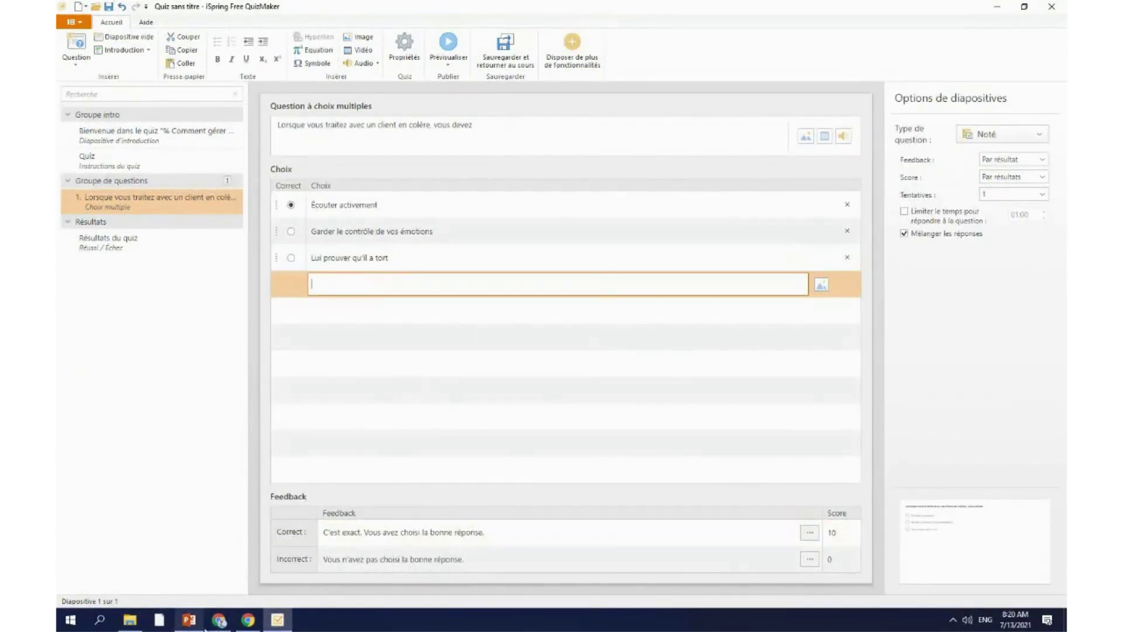
{"action": "left_click", "coordinate": [130, 620]}
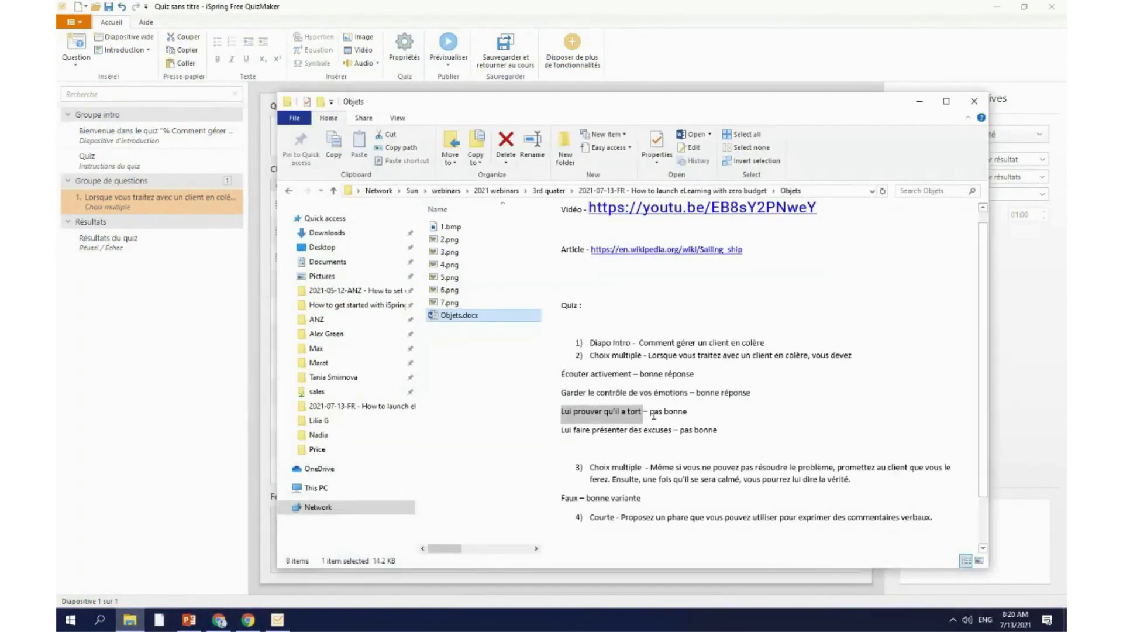
{"action": "left_click_drag", "start_coordinate": [673, 431], "coordinate": [561, 431]}
{"action": "key", "text": "ctrl+c"}
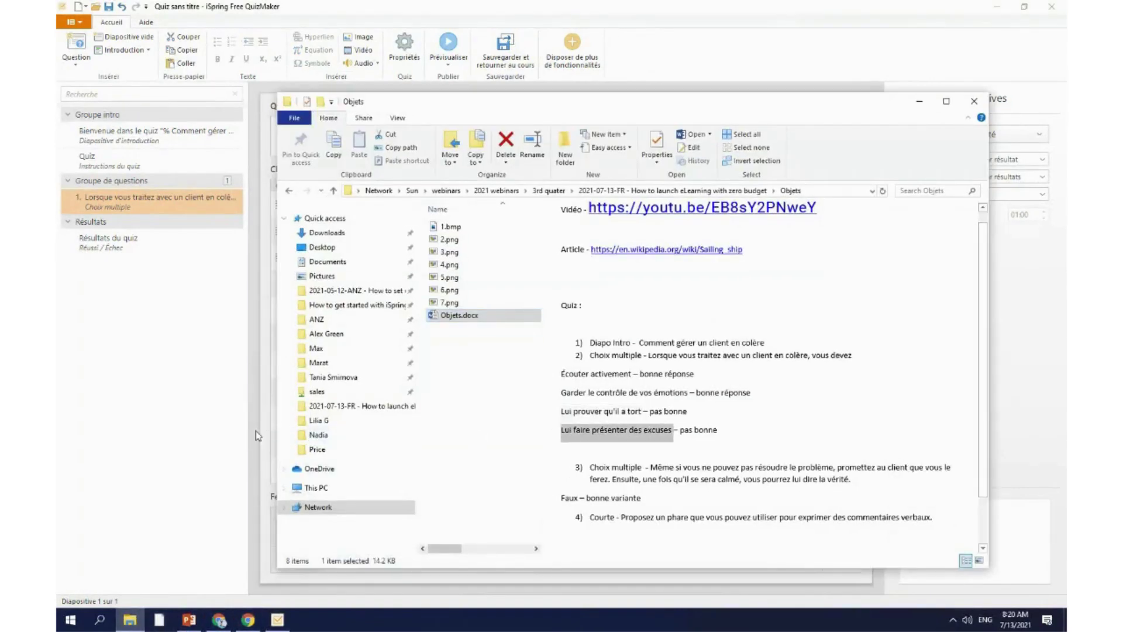
{"action": "left_click", "coordinate": [255, 431]}
{"action": "left_click", "coordinate": [394, 284]}
{"action": "key", "text": "ctrl+v"}
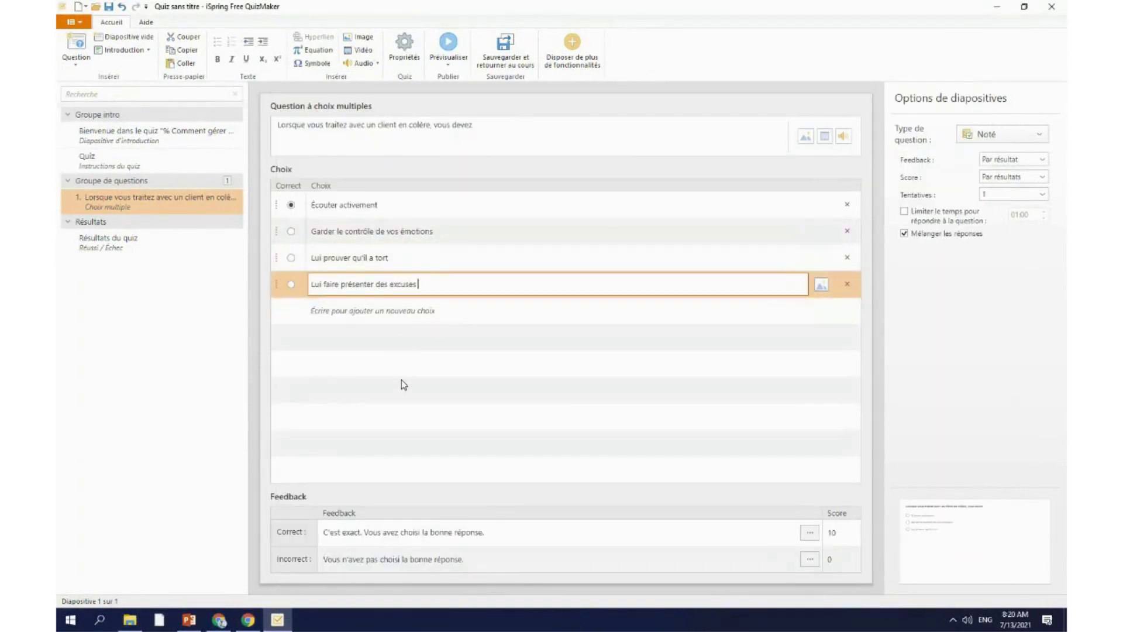
{"action": "key", "text": "Return"}
{"action": "left_click", "coordinate": [291, 231]}
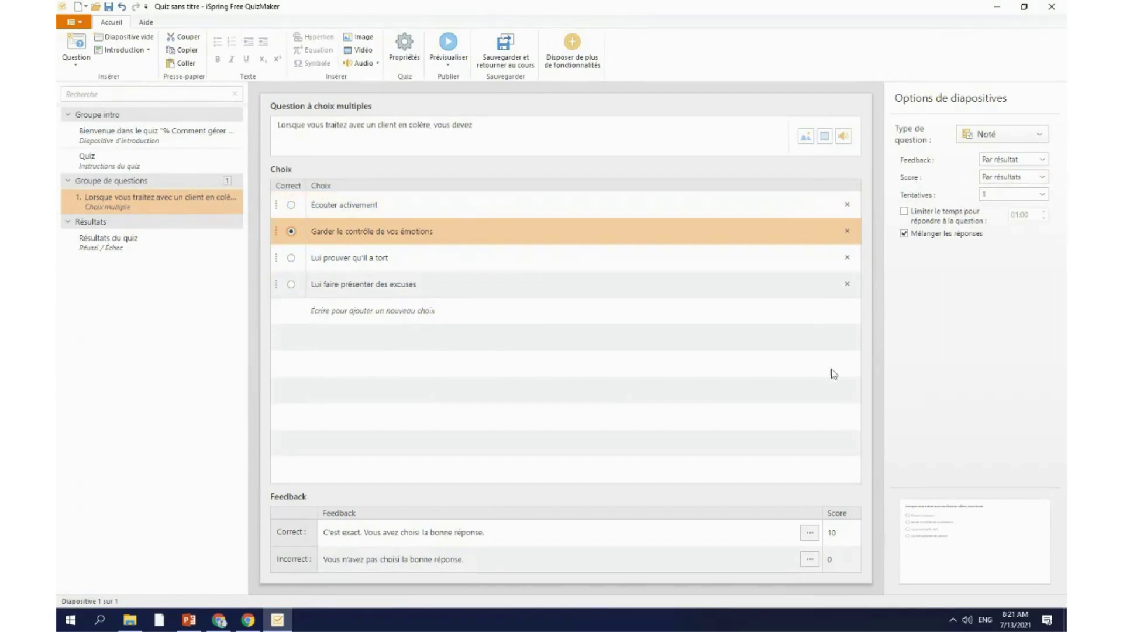
Step: Move the Correct mark from 'Garder le contrôle de vos émotions' to 'Écouter activement'
{"action": "left_click", "coordinate": [279, 625]}
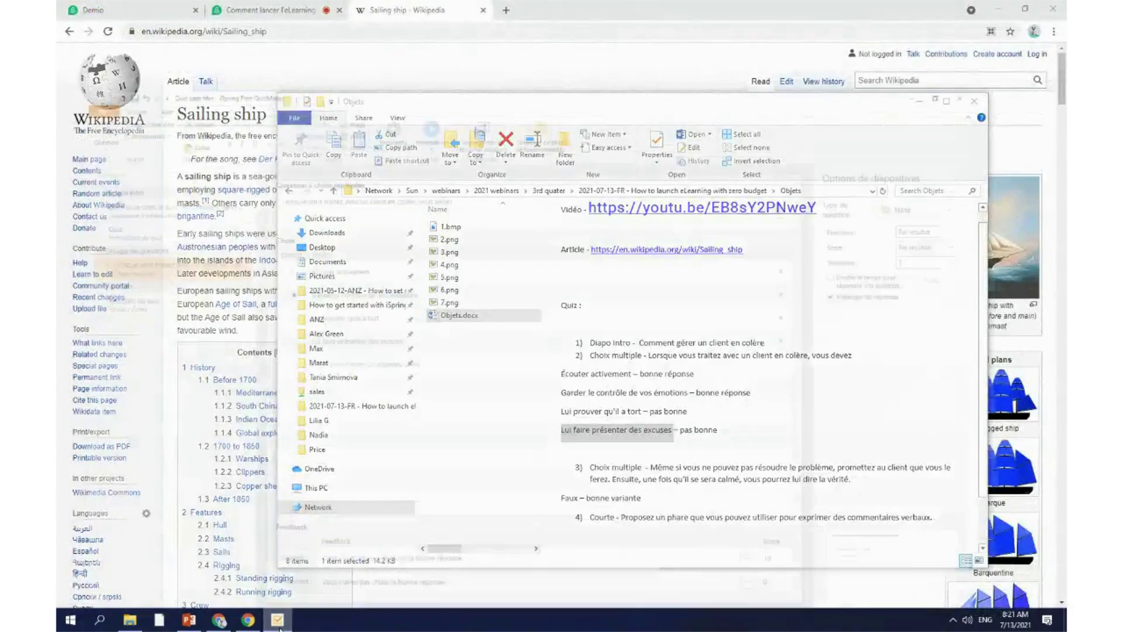
{"action": "left_click", "coordinate": [278, 625]}
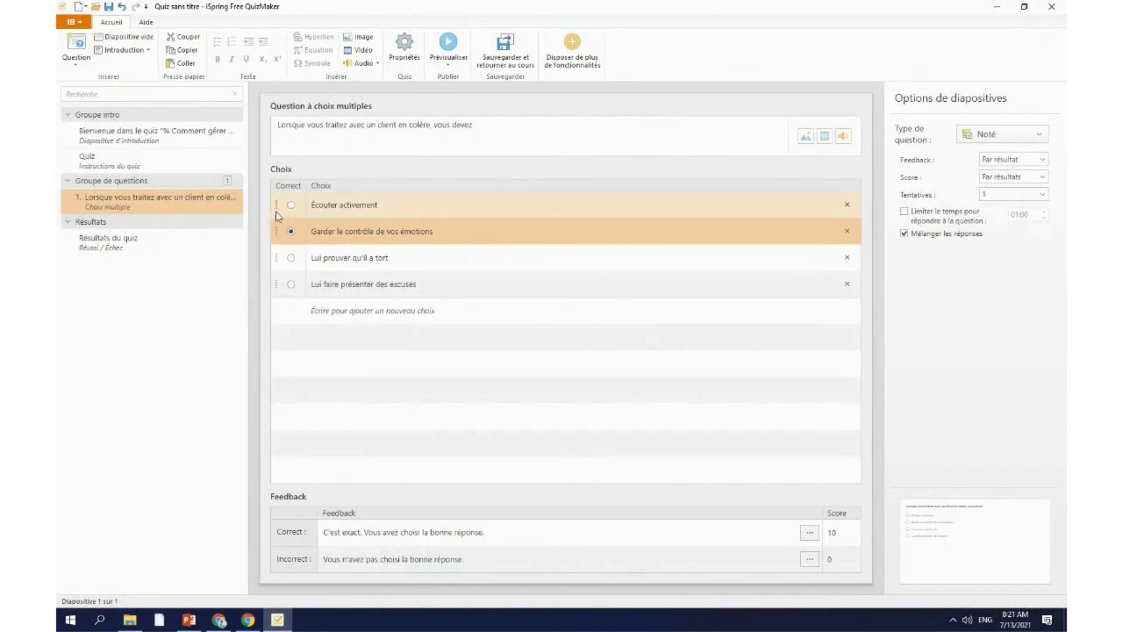
{"action": "left_click", "coordinate": [292, 206]}
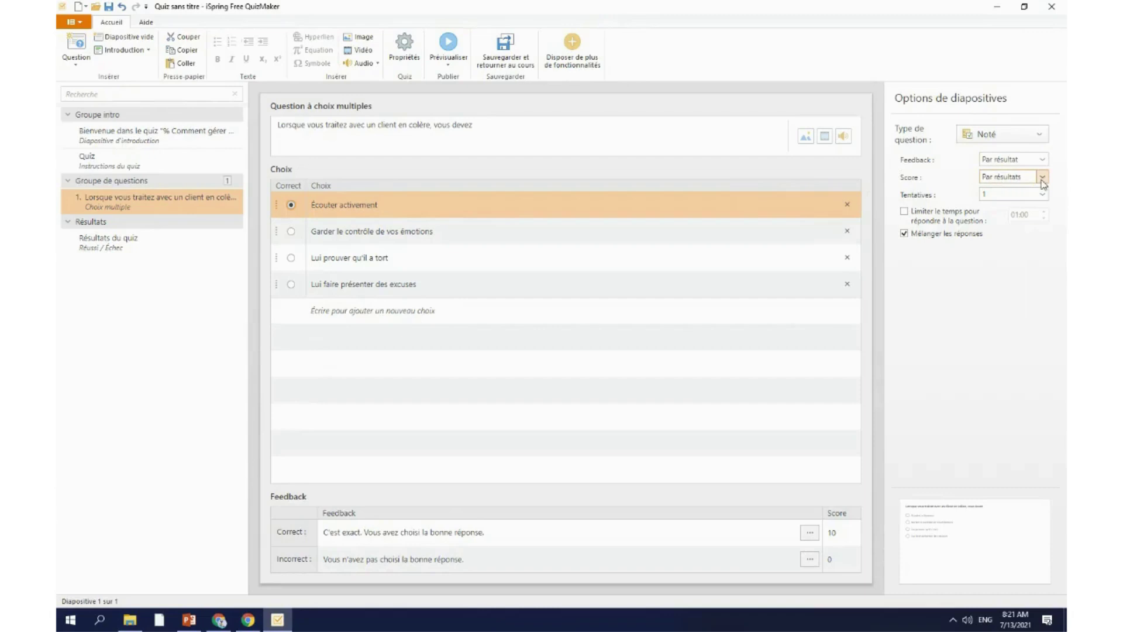
{"action": "left_click", "coordinate": [181, 205]}
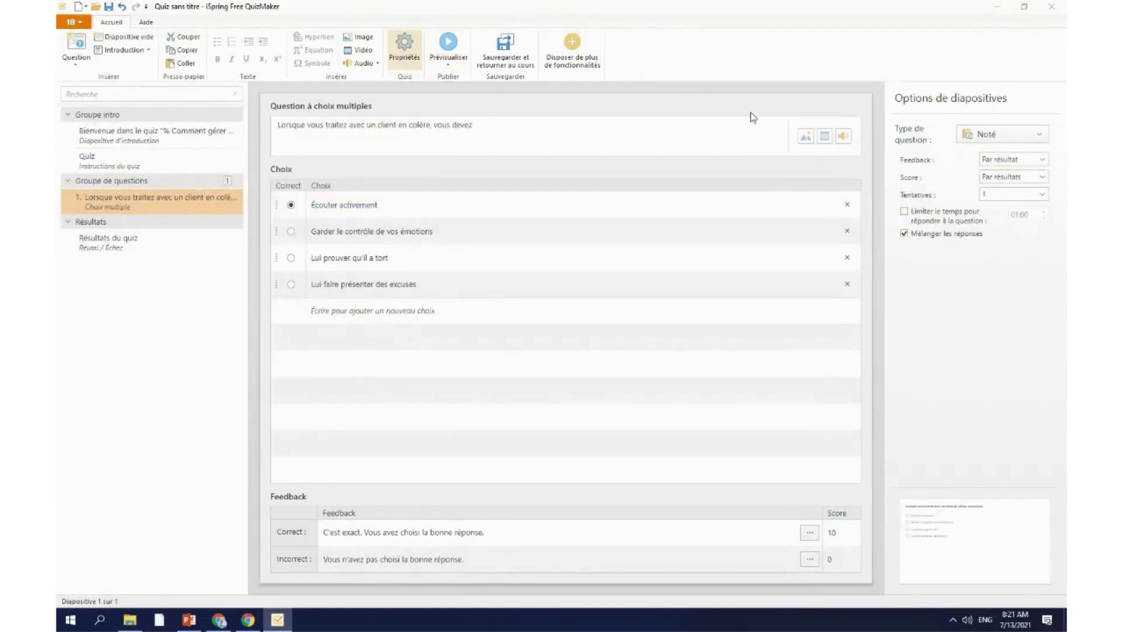
{"action": "left_click", "coordinate": [351, 163]}
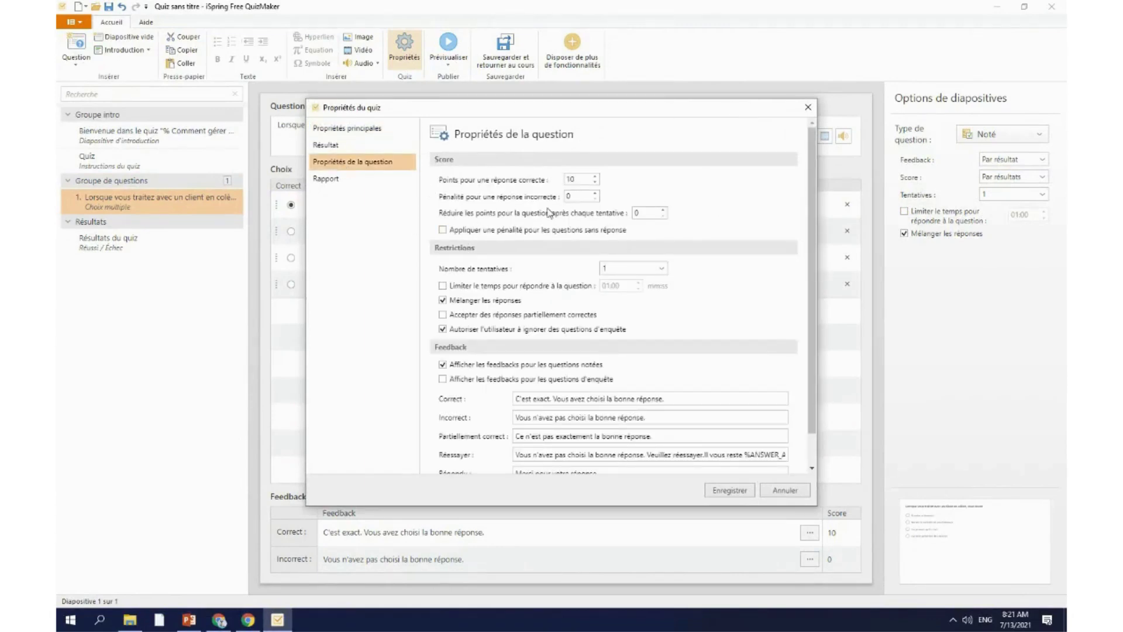
{"action": "scroll", "coordinate": [654, 379], "scroll_direction": "down", "scroll_amount": 2}
{"action": "left_click", "coordinate": [808, 107]}
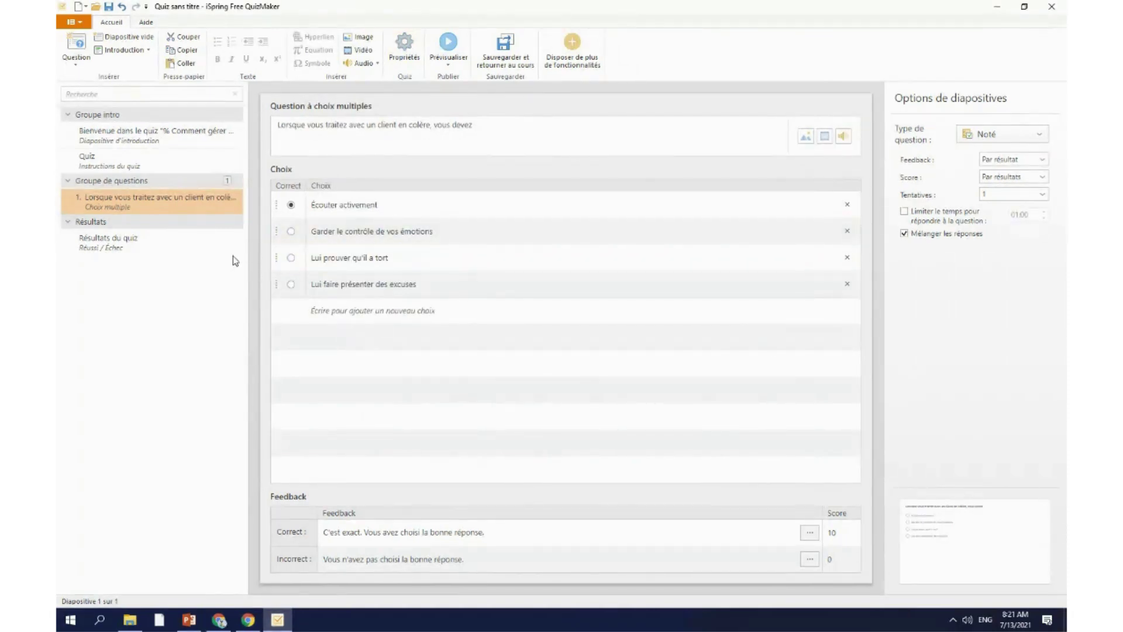
{"action": "left_click", "coordinate": [296, 235]}
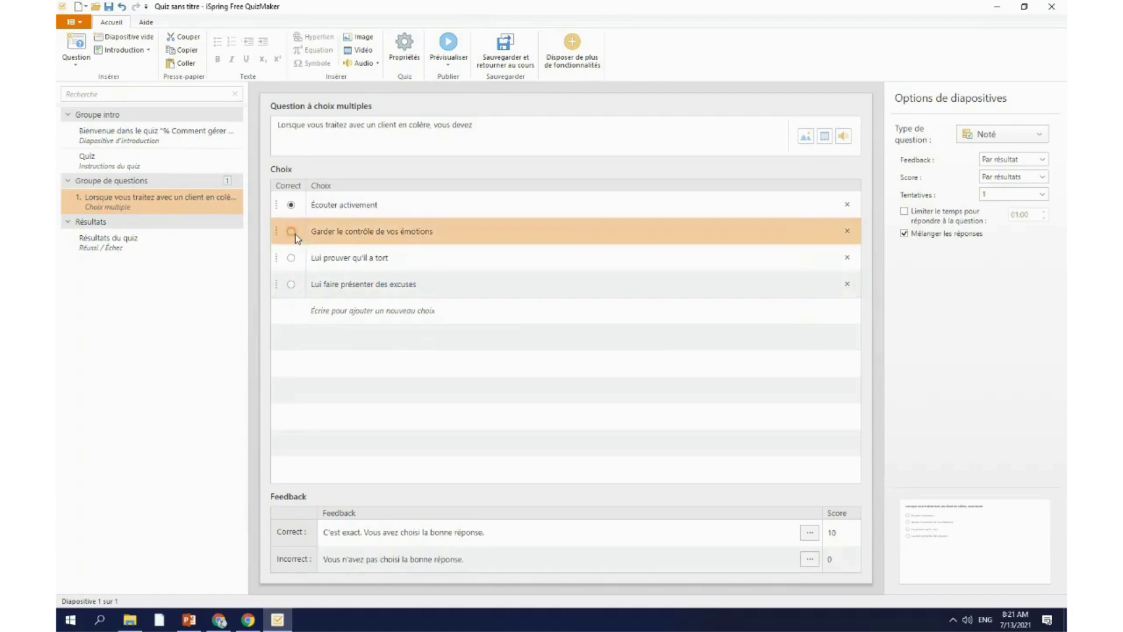
{"action": "left_click", "coordinate": [291, 232]}
{"action": "left_click", "coordinate": [291, 206]}
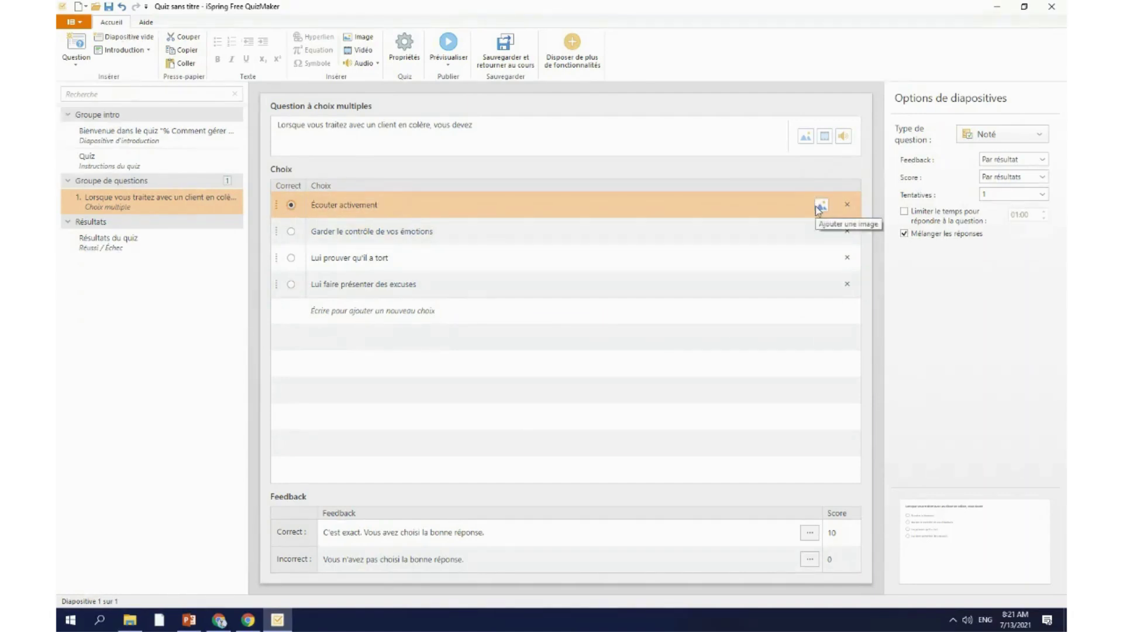
Step: Attach 2.png from the Objets folder to the Écouter activement answer choice
{"action": "left_click", "coordinate": [820, 207]}
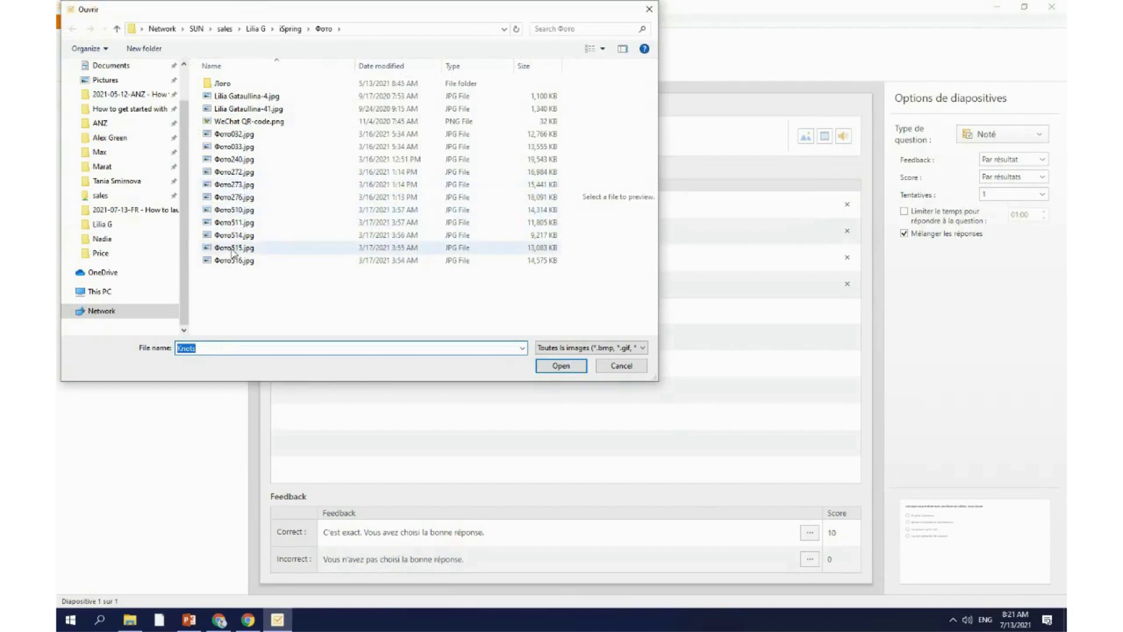
{"action": "left_click", "coordinate": [117, 315]}
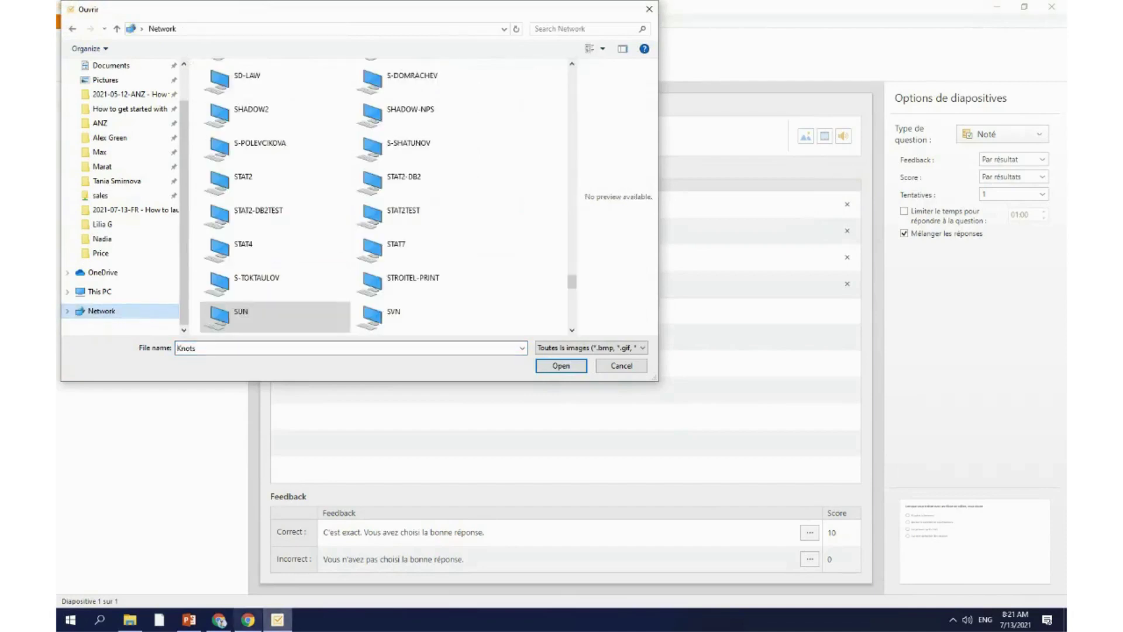
{"action": "left_click", "coordinate": [130, 620]}
{"action": "left_click", "coordinate": [806, 191]}
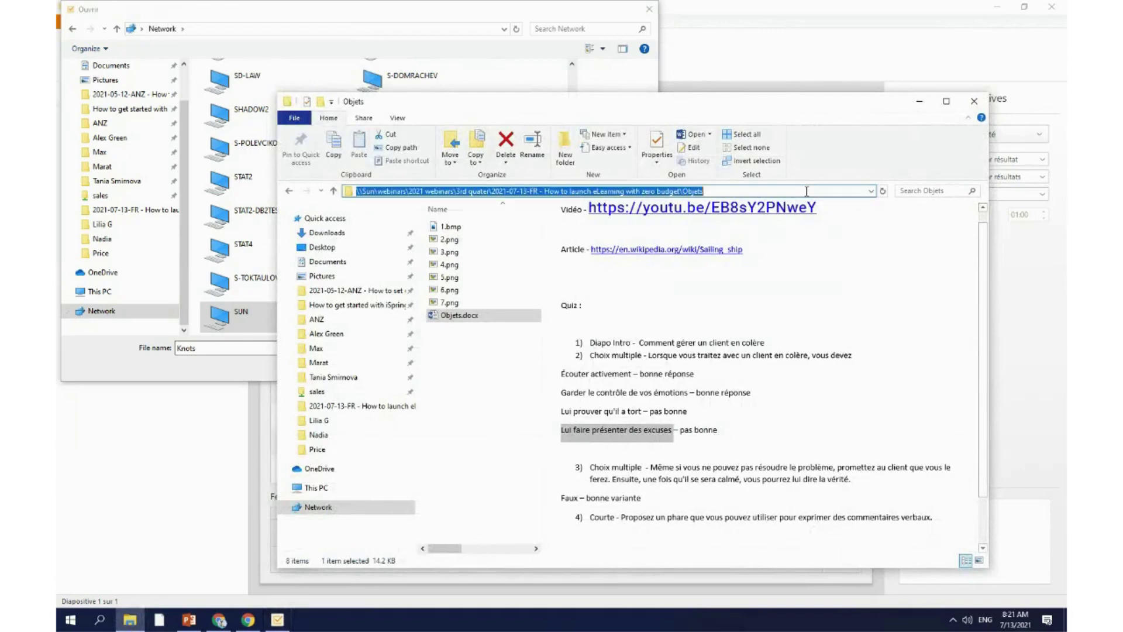
{"action": "key", "text": "ctrl+c"}
{"action": "left_click", "coordinate": [919, 101]}
{"action": "left_click", "coordinate": [410, 29]}
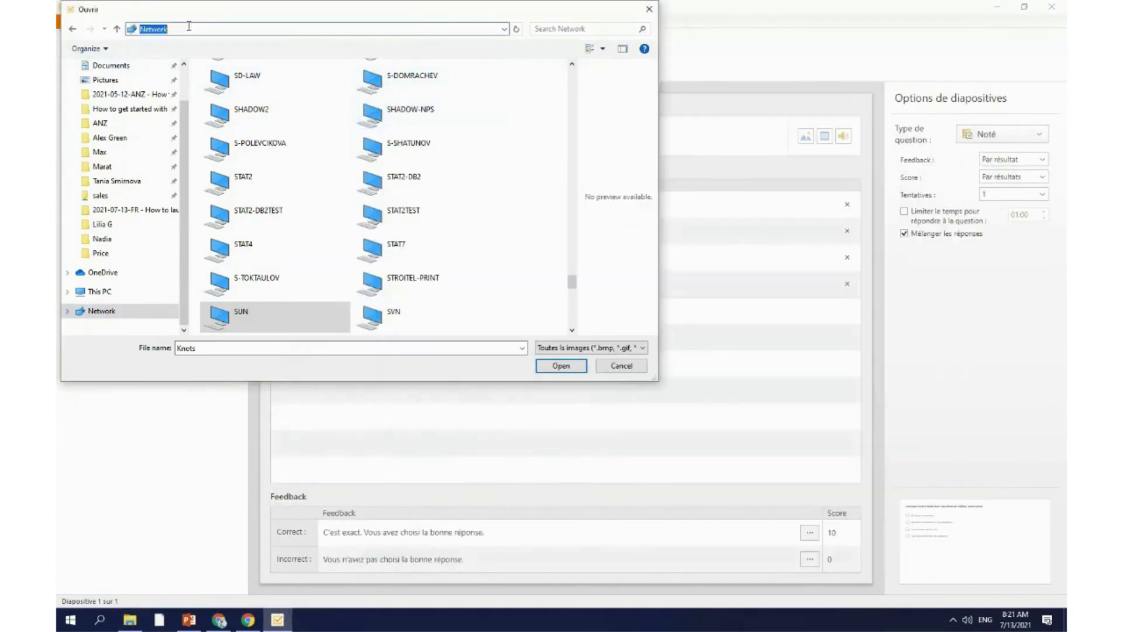
{"action": "key", "text": "ctrl+v"}
{"action": "key", "text": "Return"}
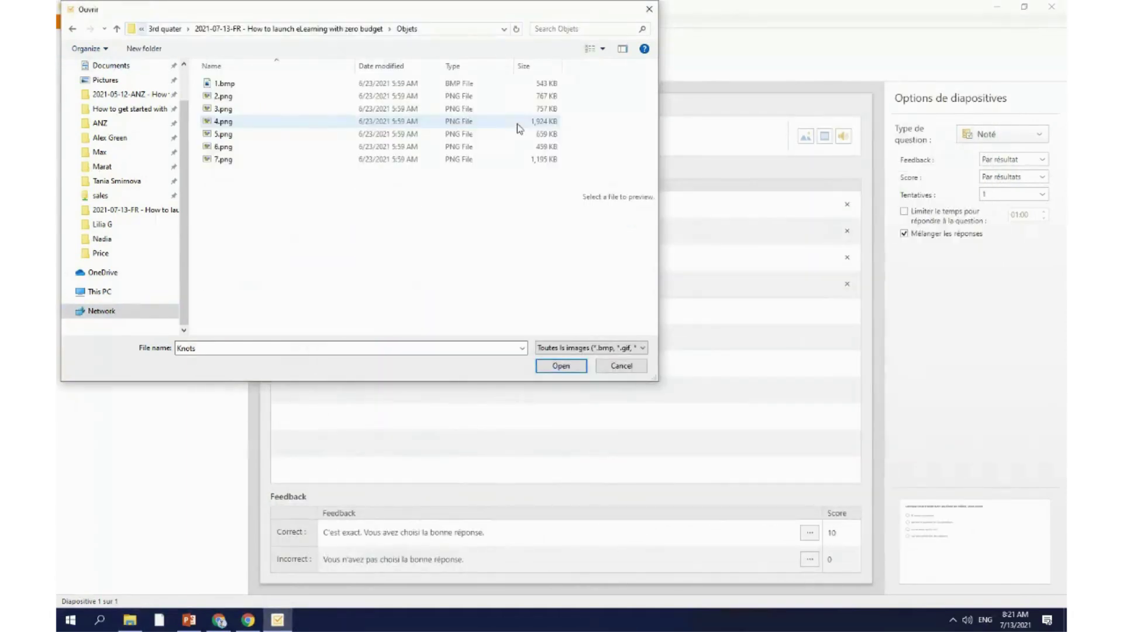
{"action": "left_click", "coordinate": [249, 98]}
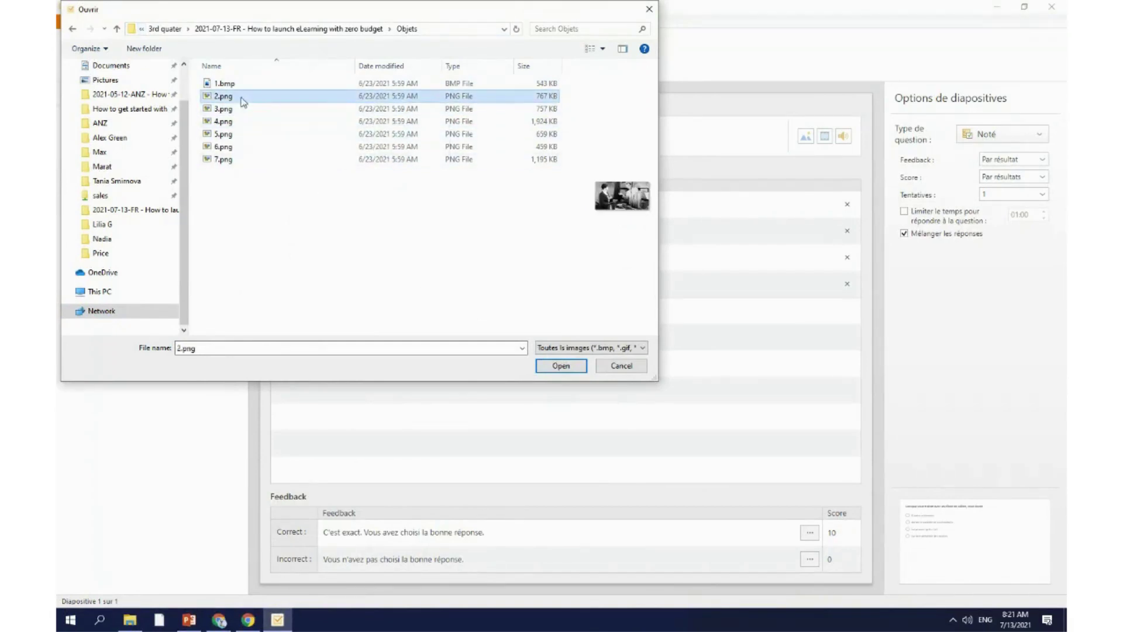
{"action": "left_click", "coordinate": [561, 365]}
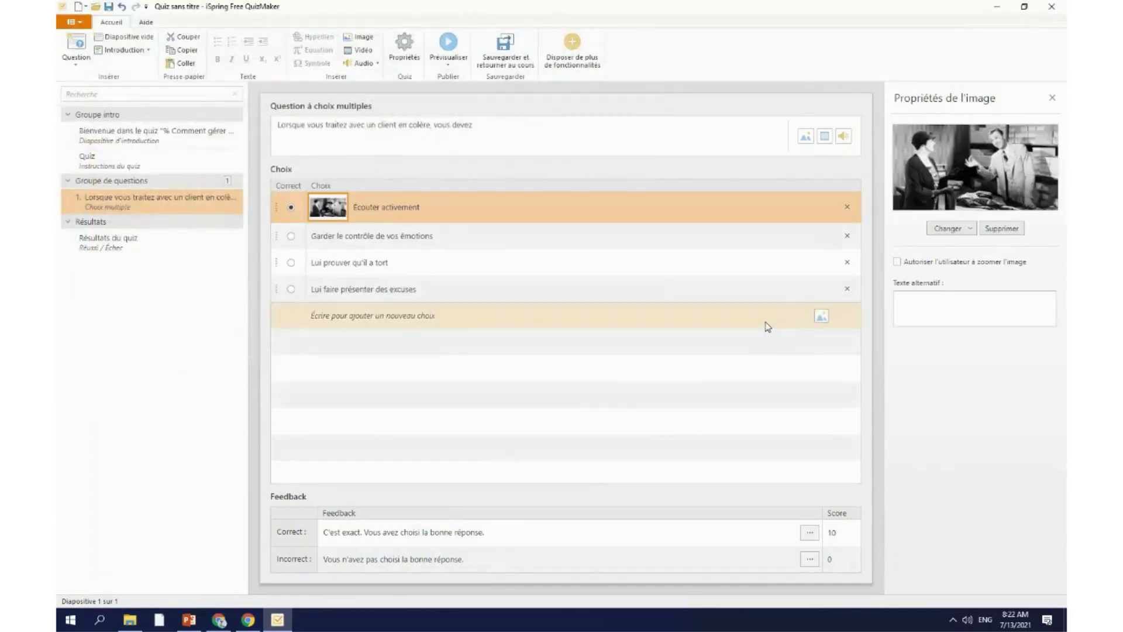
Step: Attach 3.png, 4.png and 5.png to the second, third and fourth answer choices
{"action": "left_click", "coordinate": [821, 237]}
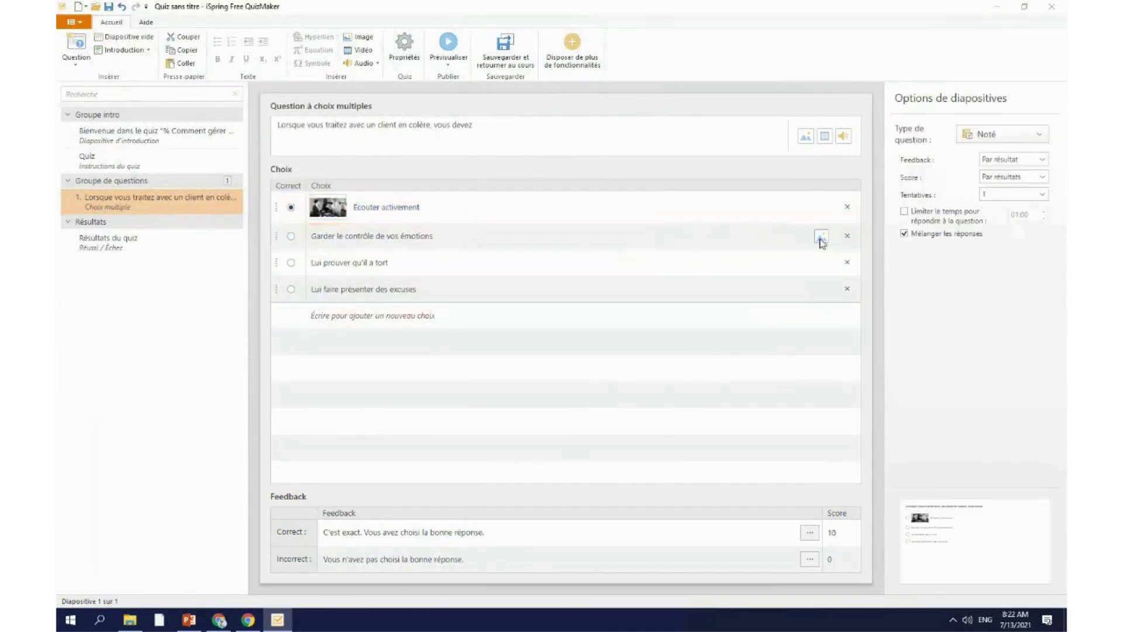
{"action": "left_click", "coordinate": [238, 110]}
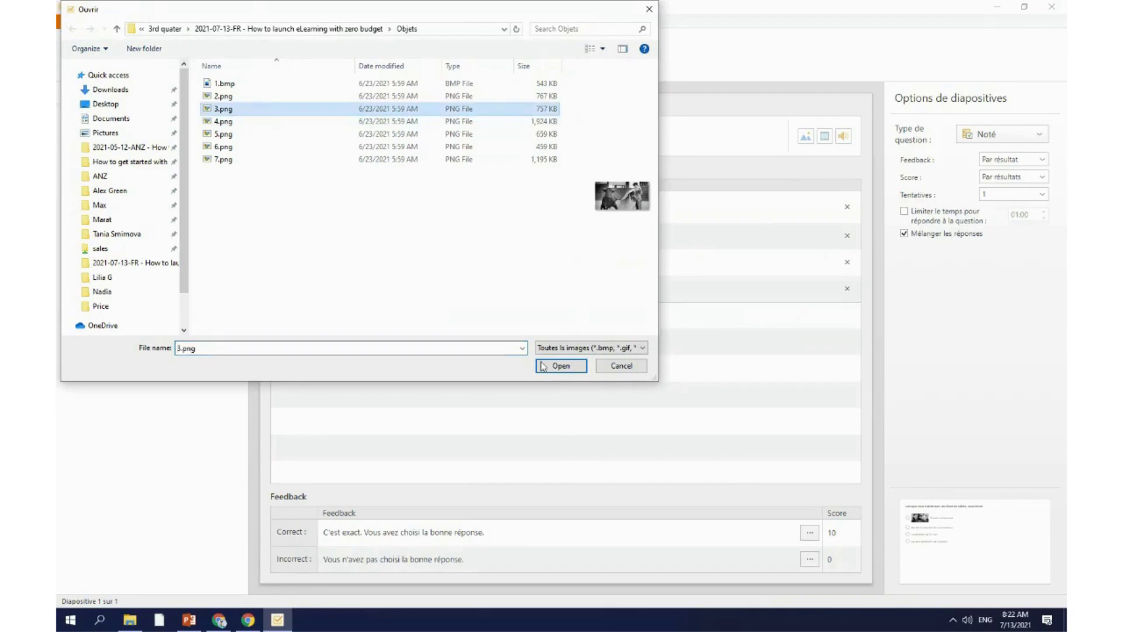
{"action": "left_click", "coordinate": [561, 365]}
{"action": "left_click", "coordinate": [821, 267]}
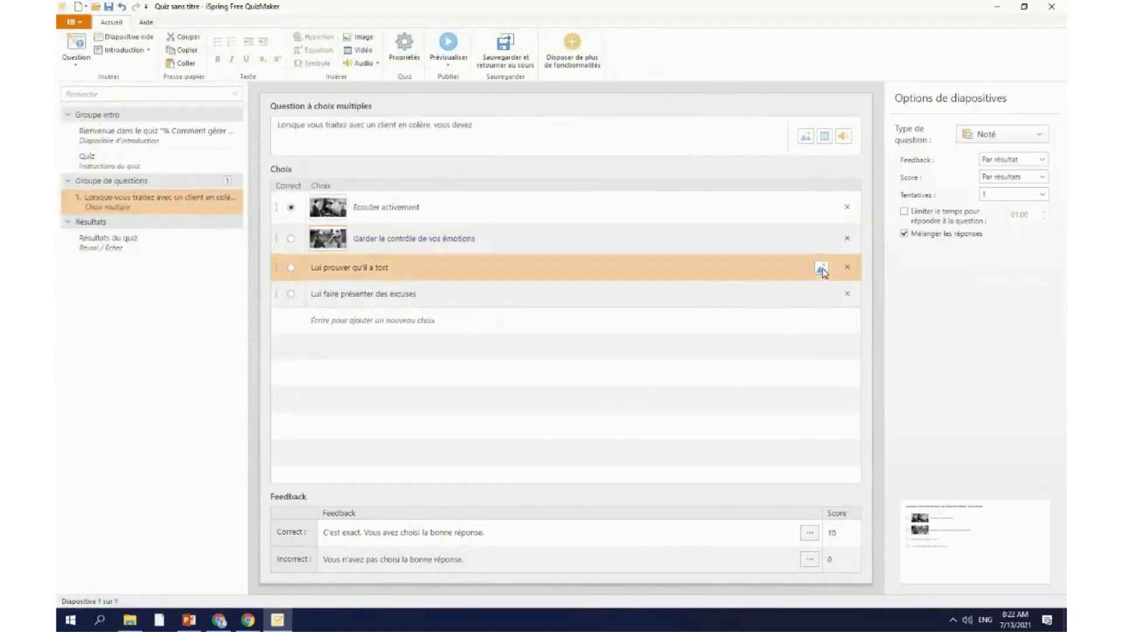
{"action": "left_click", "coordinate": [342, 122]}
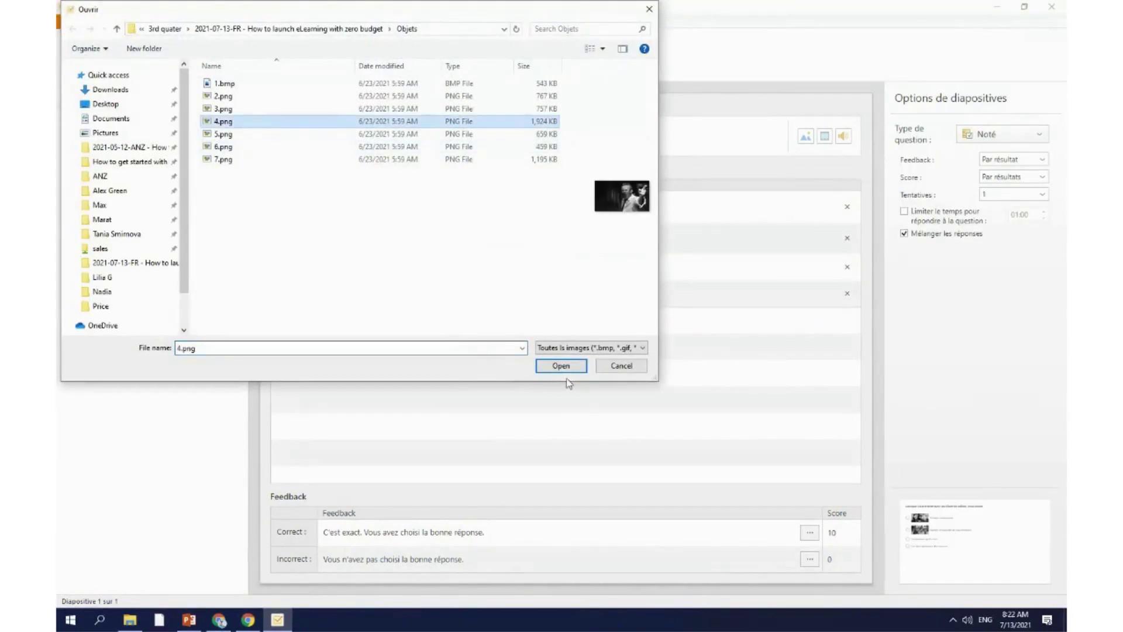
{"action": "left_click", "coordinate": [561, 365]}
{"action": "left_click", "coordinate": [827, 301]}
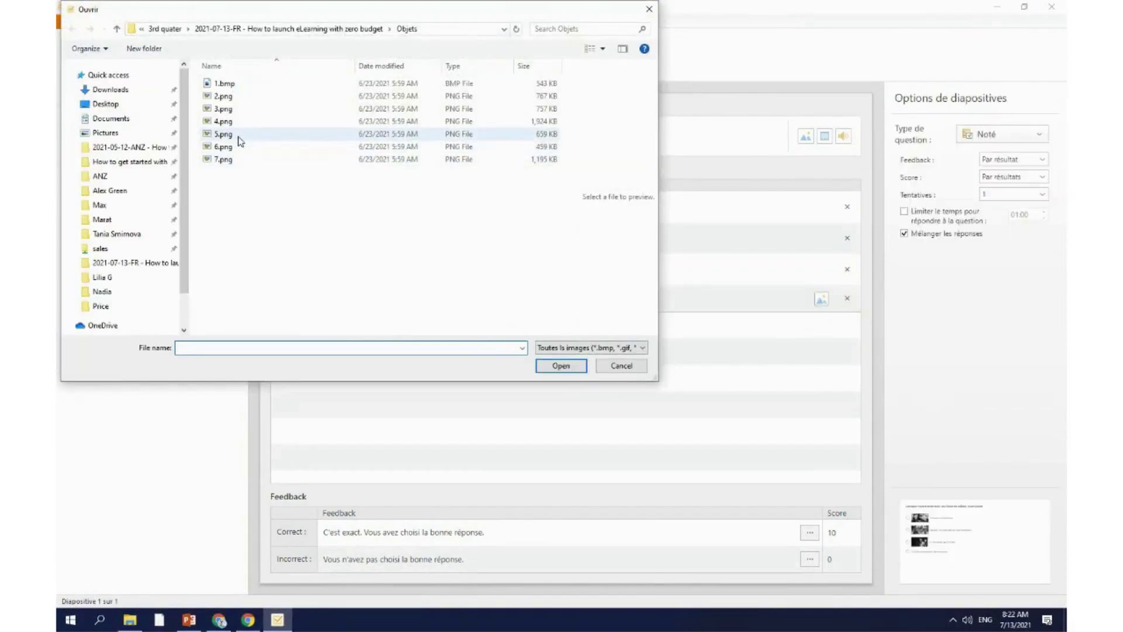
{"action": "left_click", "coordinate": [238, 136]}
{"action": "left_click", "coordinate": [561, 365]}
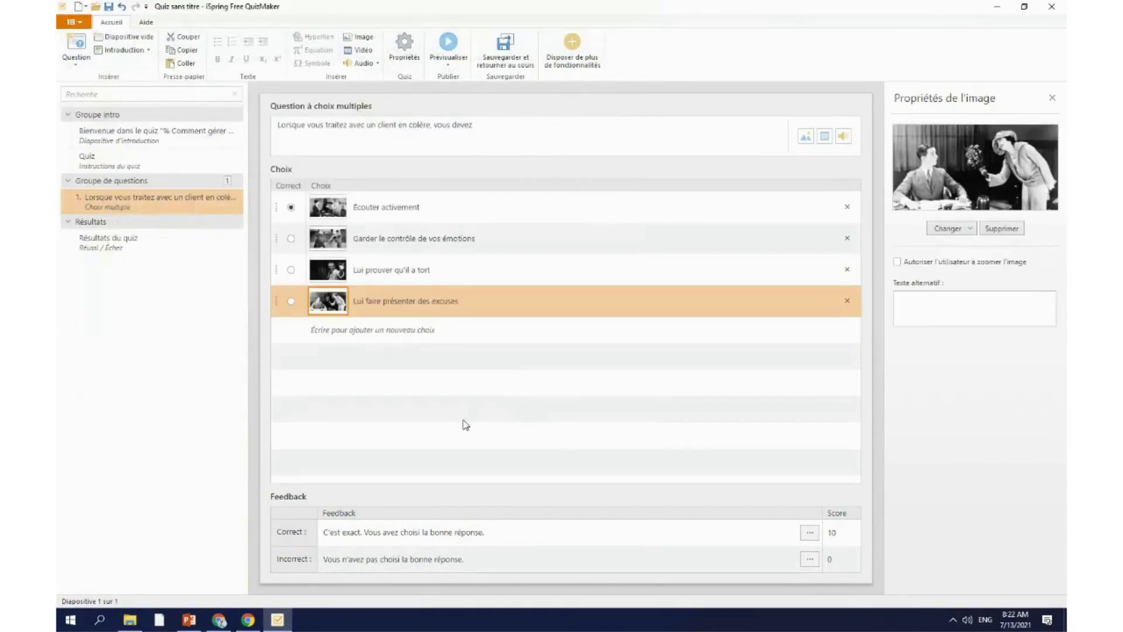
Step: Check each choice's picture, ending on the first choice's picture properties
{"action": "left_click", "coordinate": [465, 424]}
{"action": "left_click", "coordinate": [411, 301]}
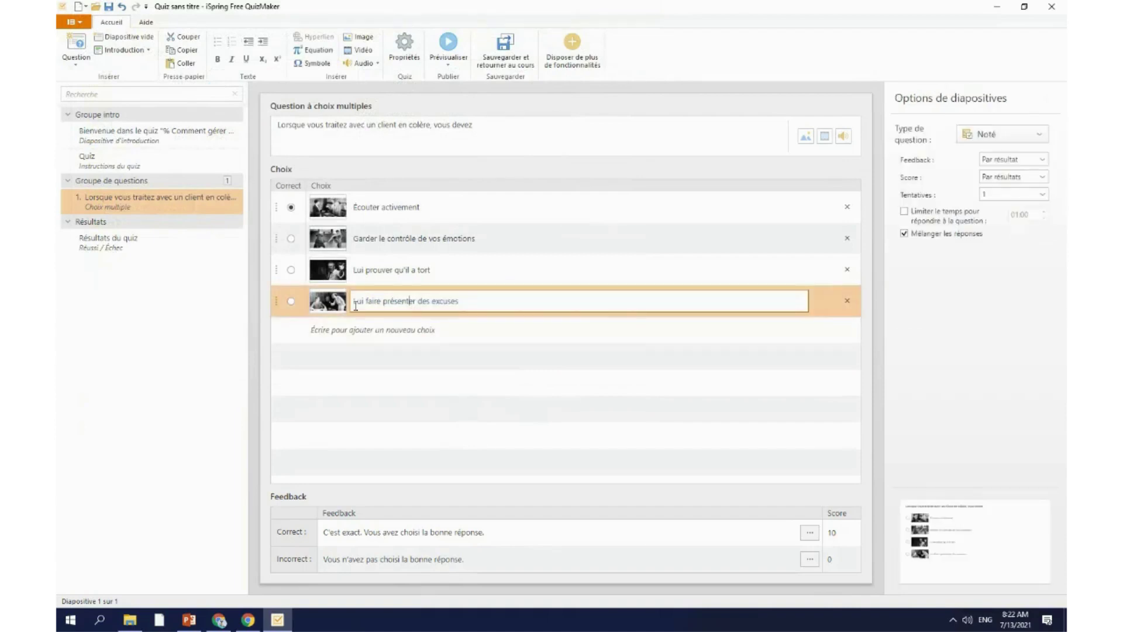
{"action": "left_click", "coordinate": [319, 304]}
{"action": "left_click", "coordinate": [332, 270]}
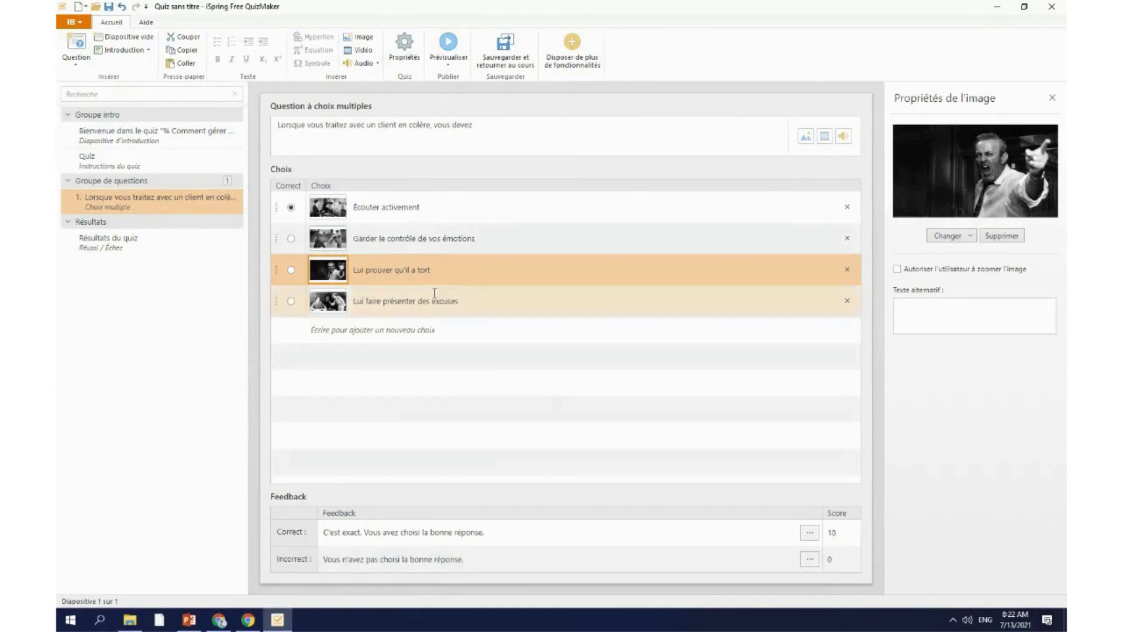
{"action": "left_click", "coordinate": [327, 240]}
{"action": "left_click", "coordinate": [325, 216]}
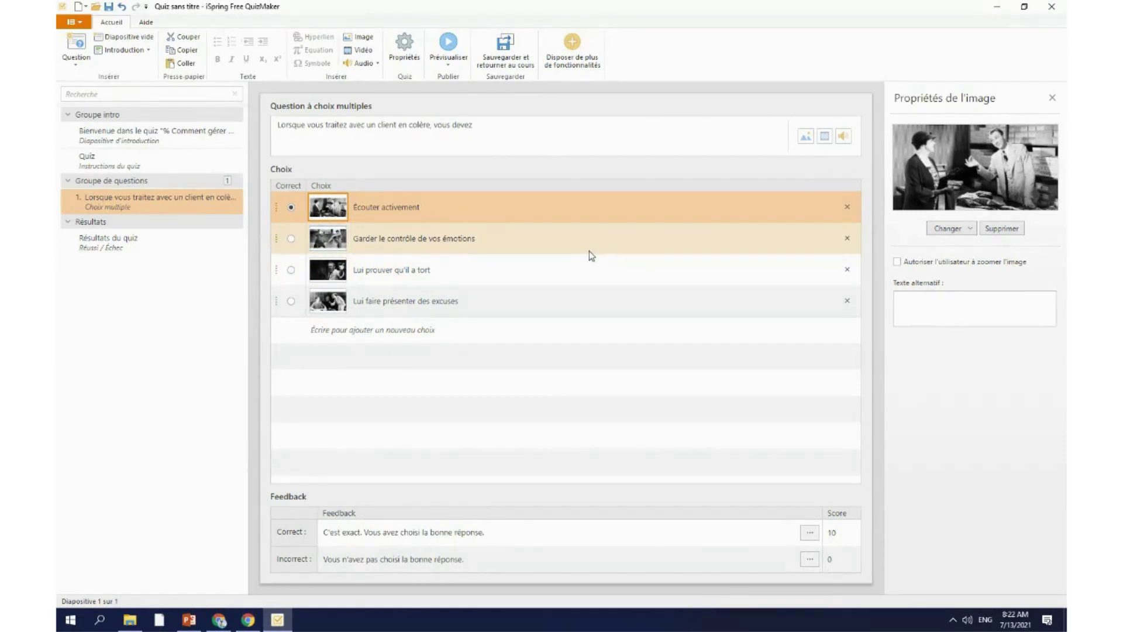
Step: Mark Garder le contrôle de vos émotions as a correct choice
{"action": "left_click", "coordinate": [84, 64]}
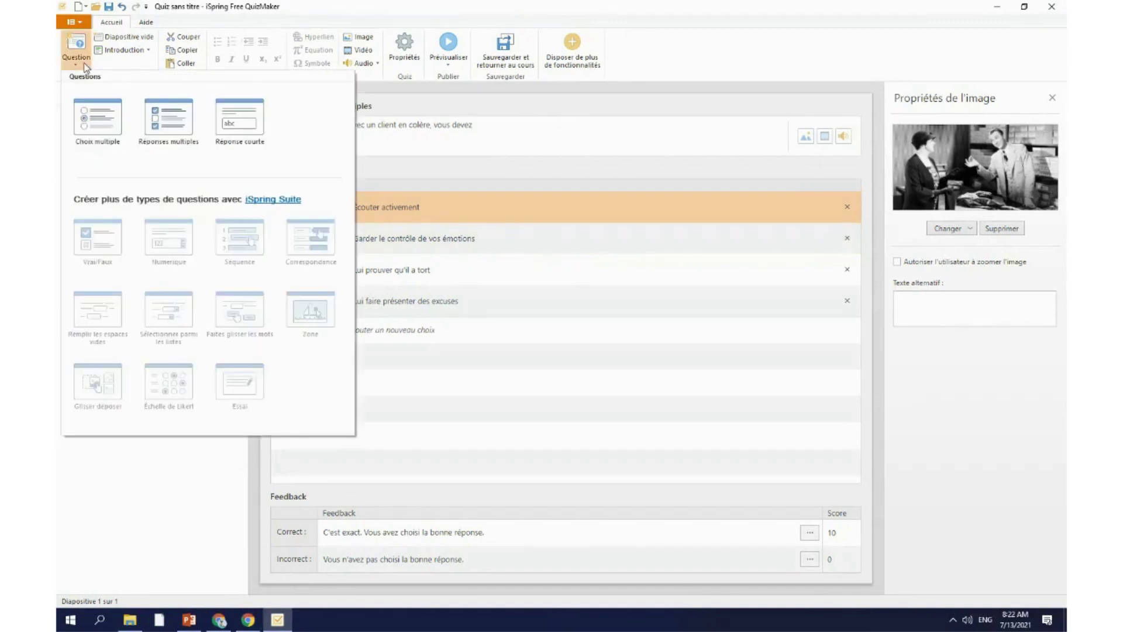
{"action": "left_click", "coordinate": [419, 147]}
{"action": "left_click", "coordinate": [137, 209]}
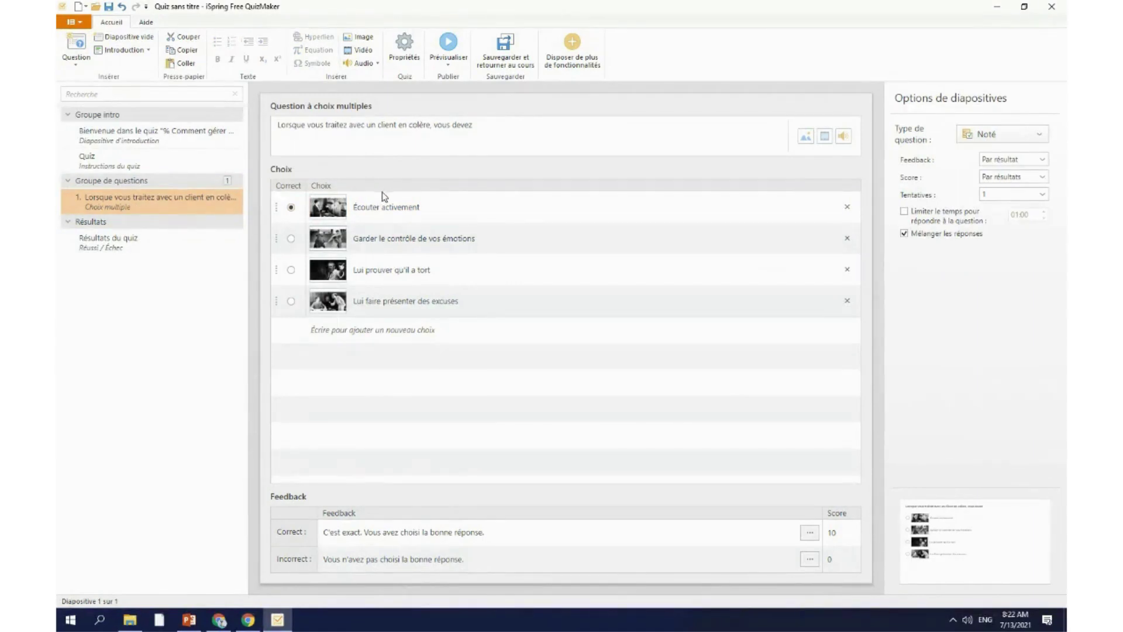
{"action": "left_click", "coordinate": [291, 239]}
Step: Add a Réponses multiples question carrying the first question's angry-customer wording
{"action": "left_click", "coordinate": [80, 70]}
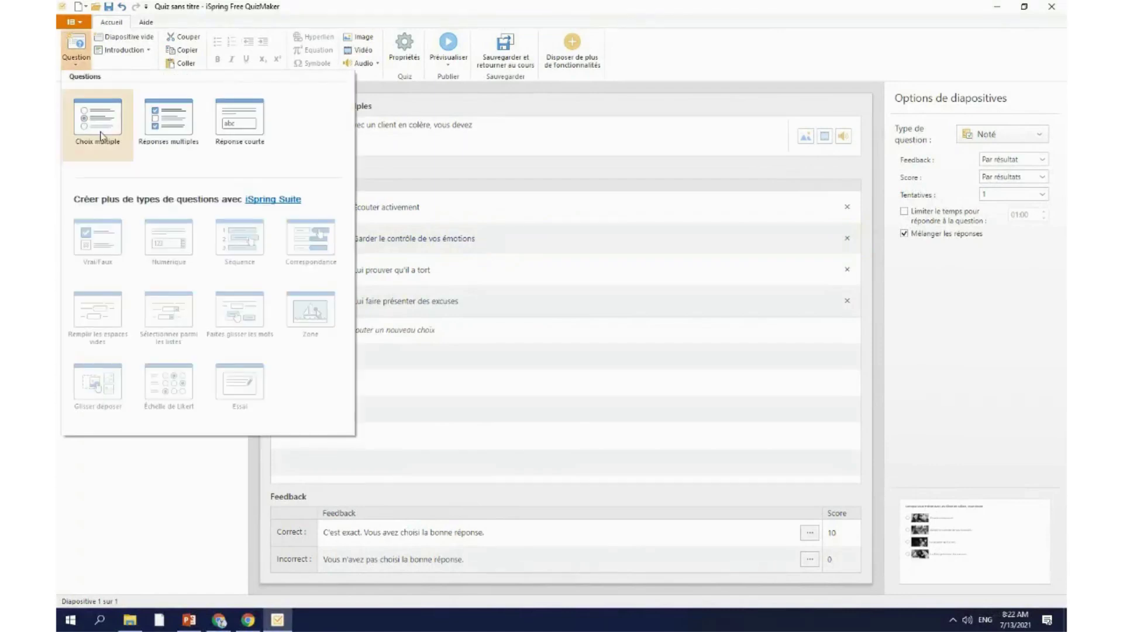
{"action": "left_click", "coordinate": [170, 120]}
{"action": "left_click", "coordinate": [179, 204]}
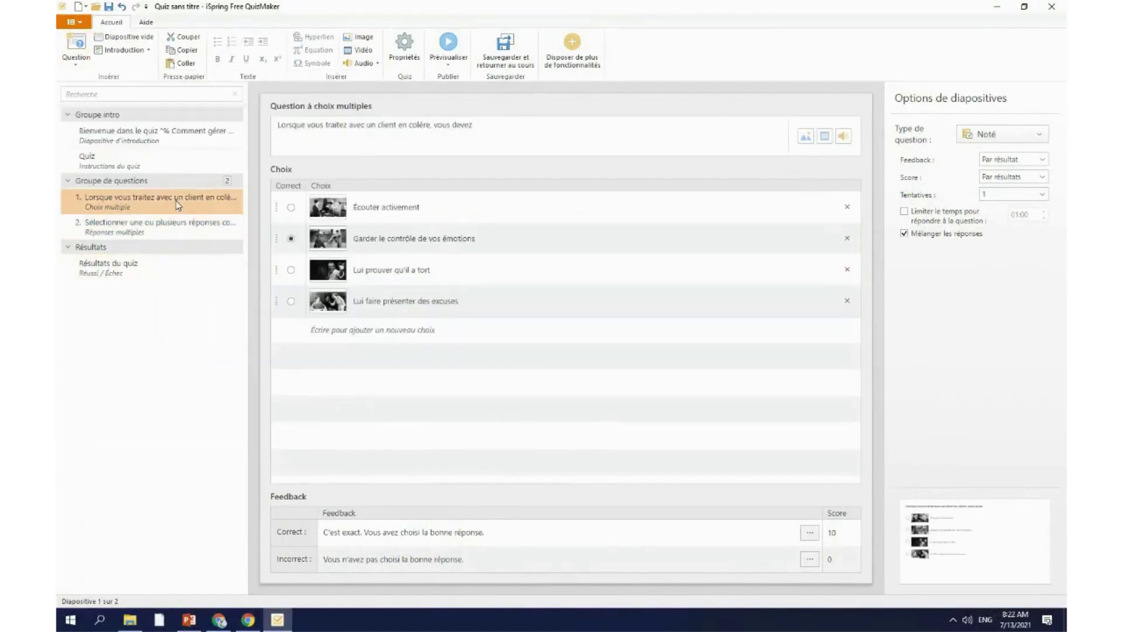
{"action": "left_click_drag", "start_coordinate": [493, 124], "coordinate": [258, 126]}
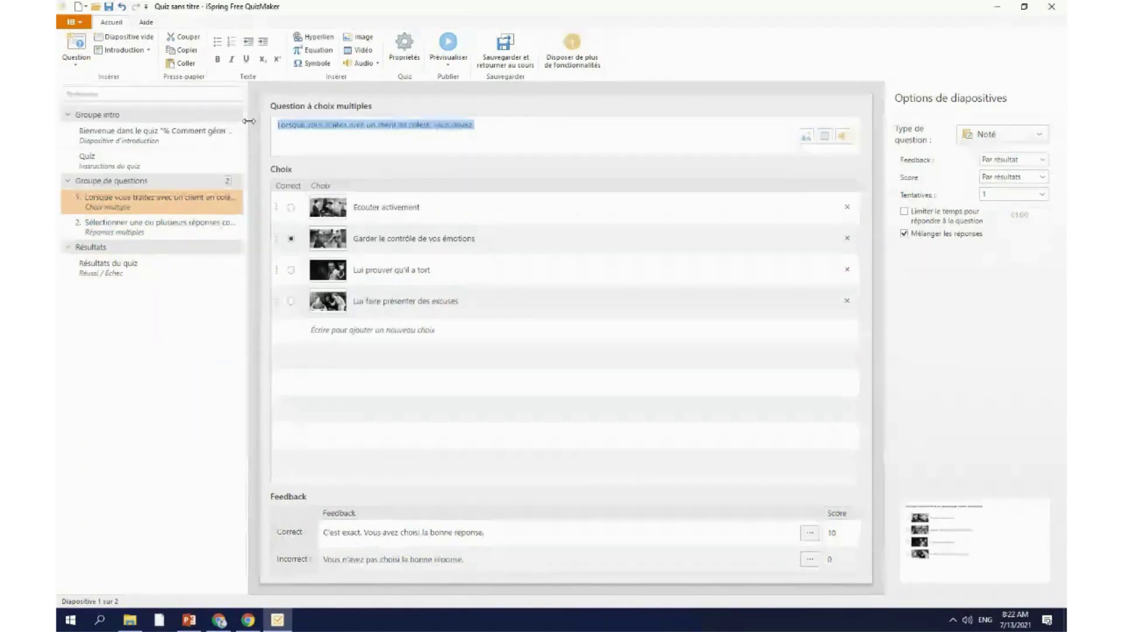
{"action": "left_click", "coordinate": [159, 225]}
{"action": "left_click_drag", "start_coordinate": [476, 126], "coordinate": [268, 129]}
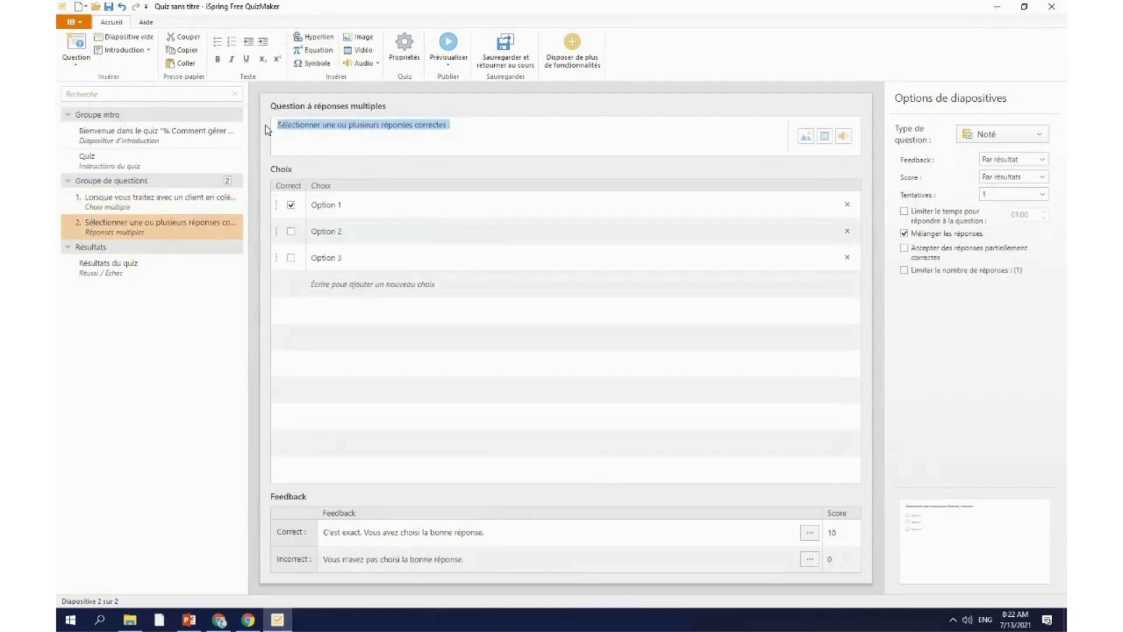
{"action": "key", "text": "ctrl+v"}
Step: Delete the original multiple-choice question and bring up the Objets notes
{"action": "left_click", "coordinate": [146, 207]}
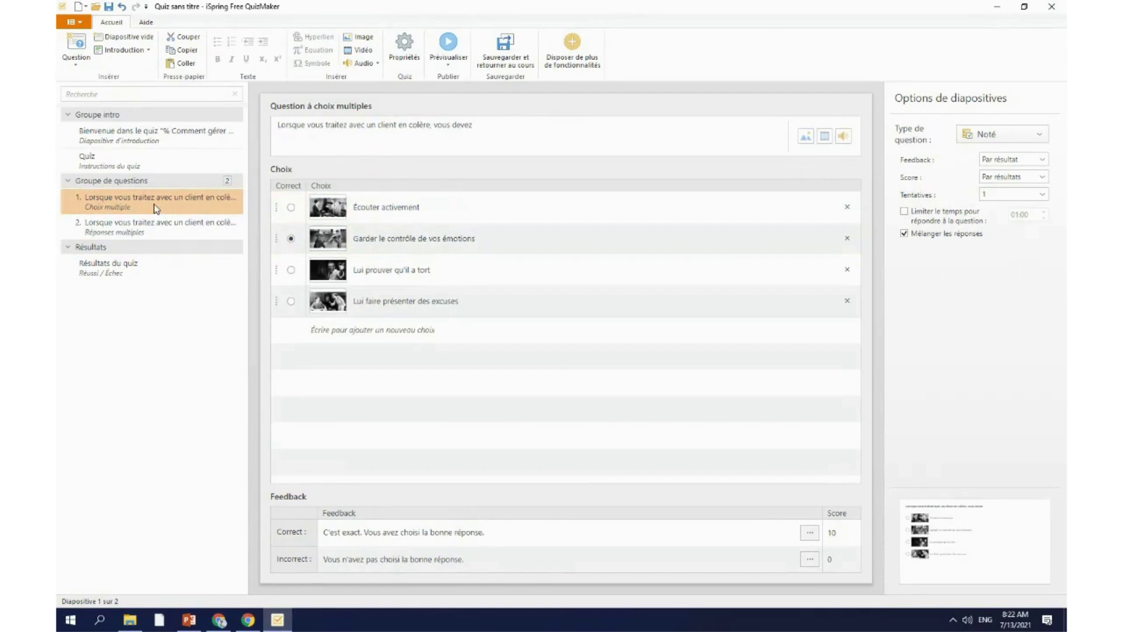
{"action": "key", "text": "Delete"}
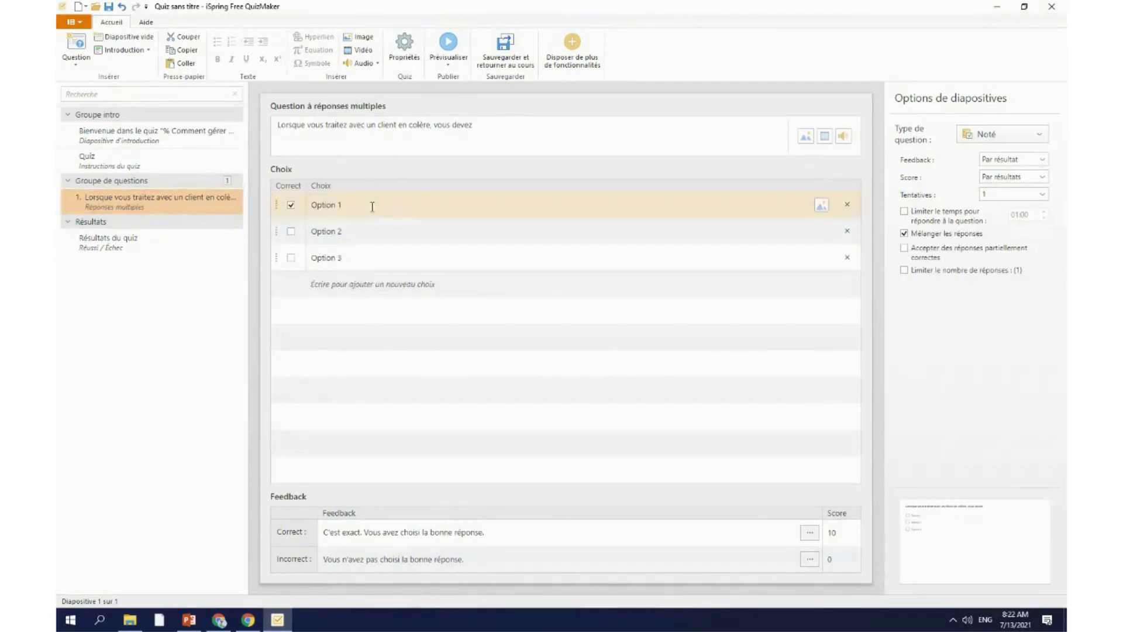
{"action": "left_click", "coordinate": [130, 622]}
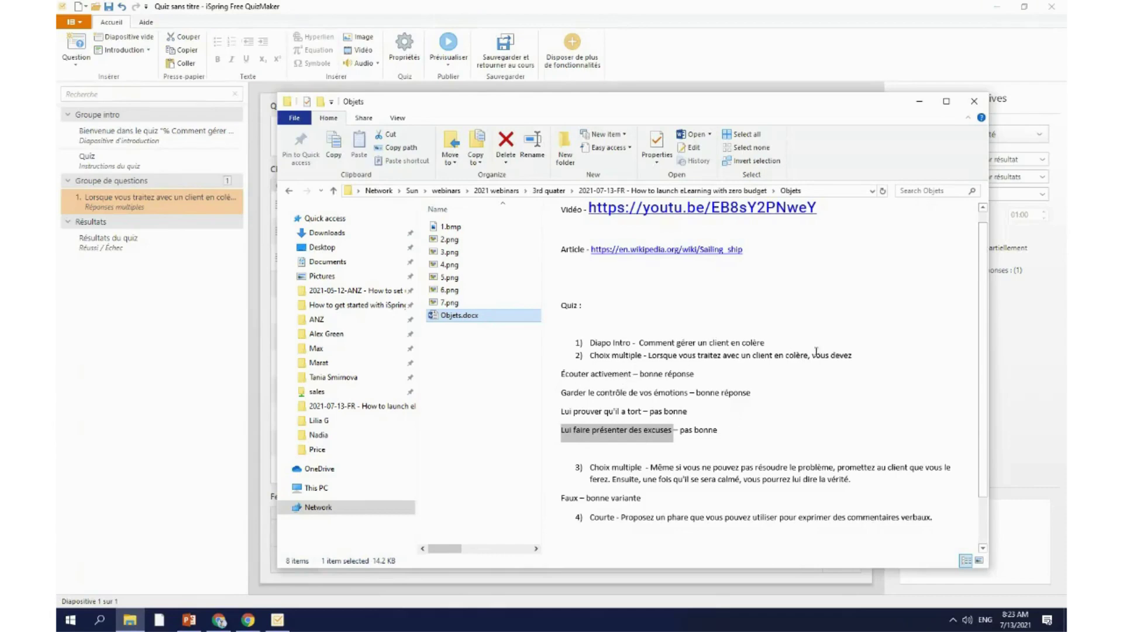
Step: Paste Écouter activement from the notes as the first answer choice
{"action": "left_click_drag", "start_coordinate": [871, 355], "coordinate": [656, 352]}
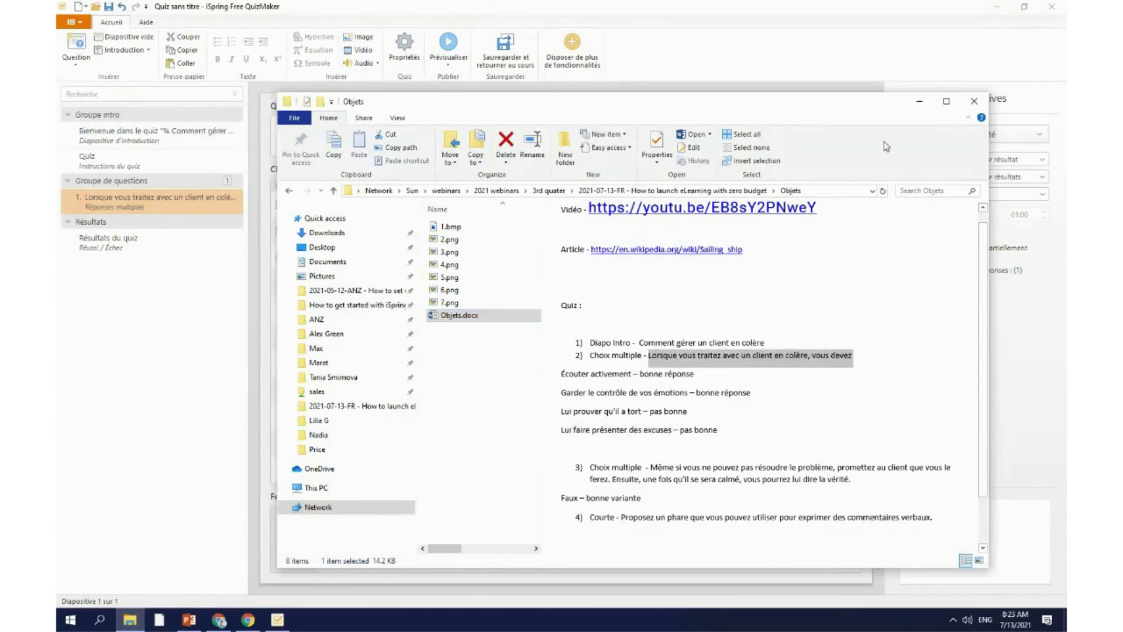
{"action": "left_click", "coordinate": [920, 104]}
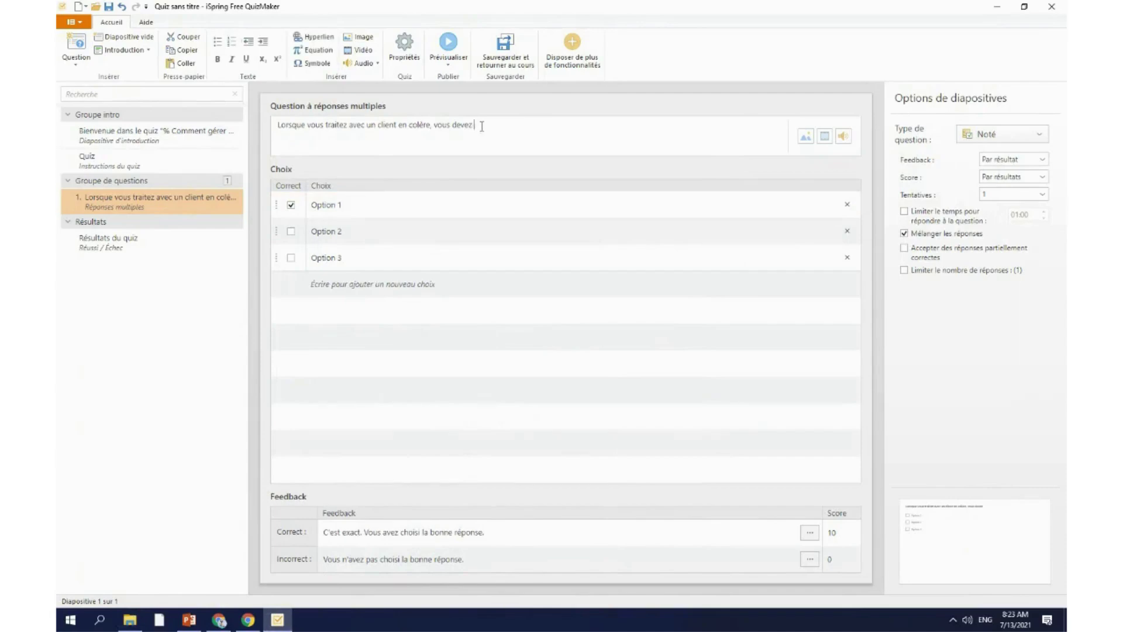
{"action": "left_click_drag", "start_coordinate": [481, 127], "coordinate": [266, 130]}
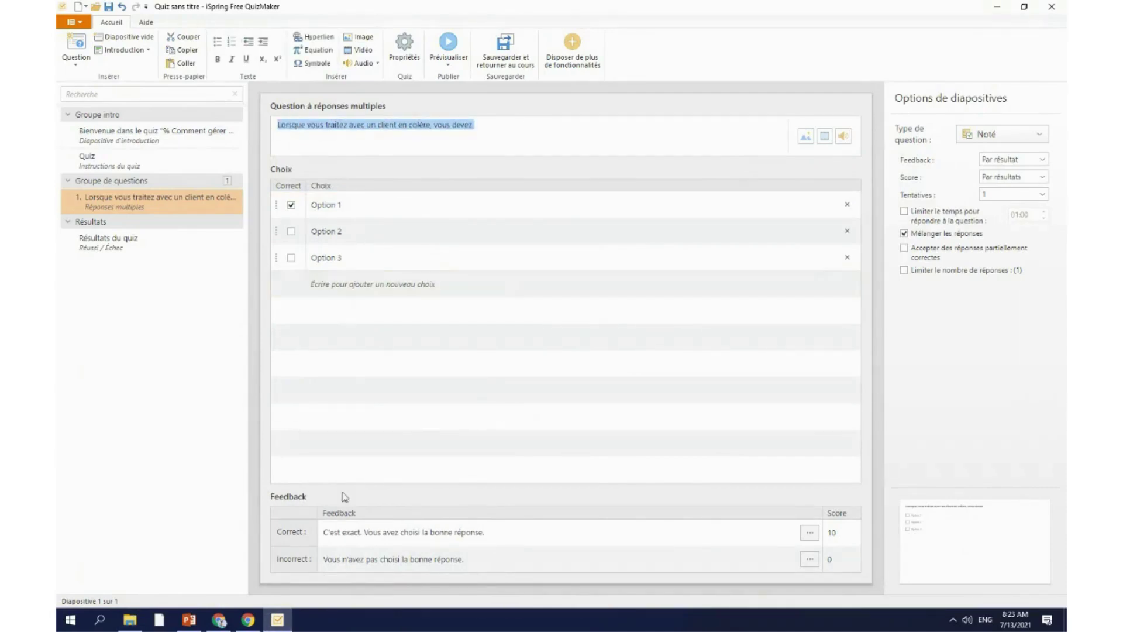
{"action": "left_click", "coordinate": [130, 620]}
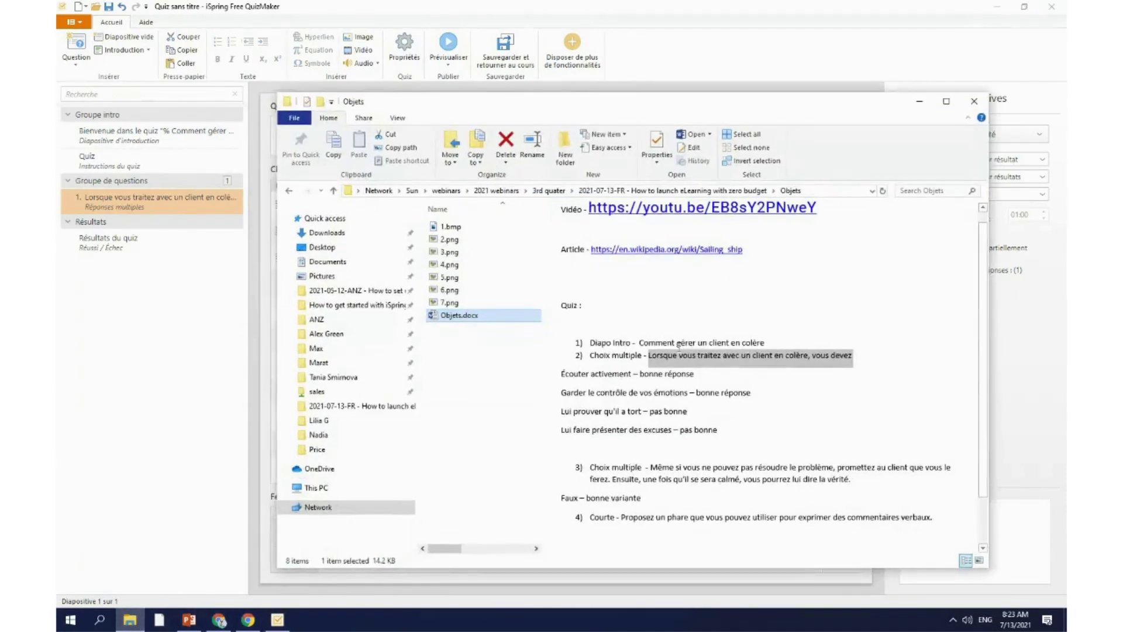
{"action": "left_click", "coordinate": [676, 386]}
{"action": "left_click_drag", "start_coordinate": [634, 374], "coordinate": [553, 373]}
{"action": "key", "text": "ctrl+c"}
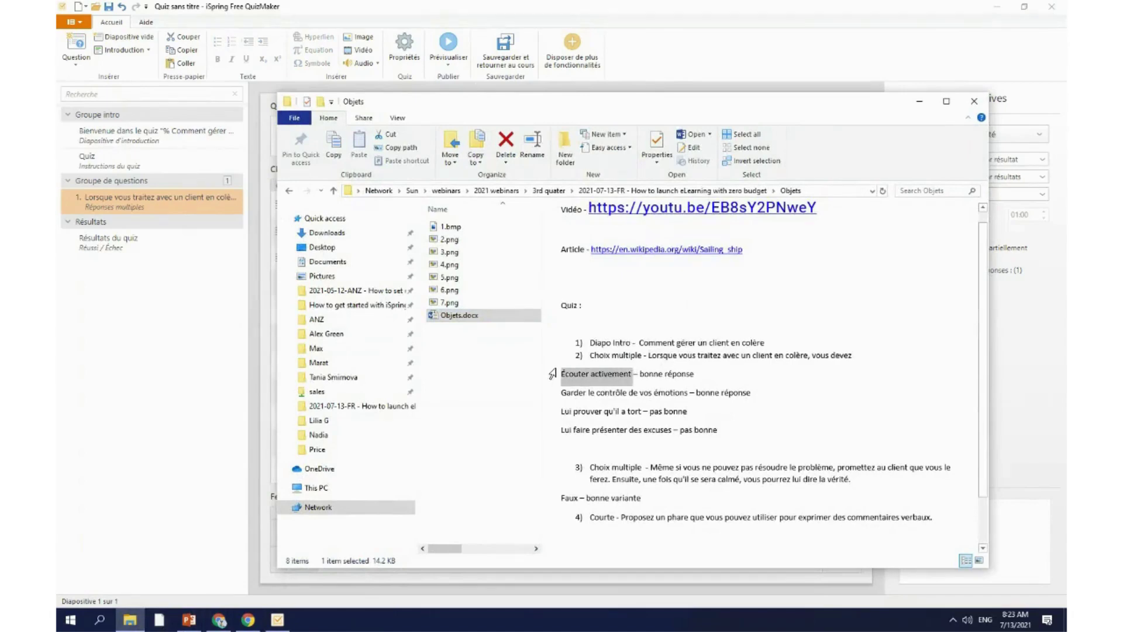
{"action": "left_click", "coordinate": [919, 101]}
{"action": "left_click", "coordinate": [327, 205]}
{"action": "left_click", "coordinate": [328, 205]}
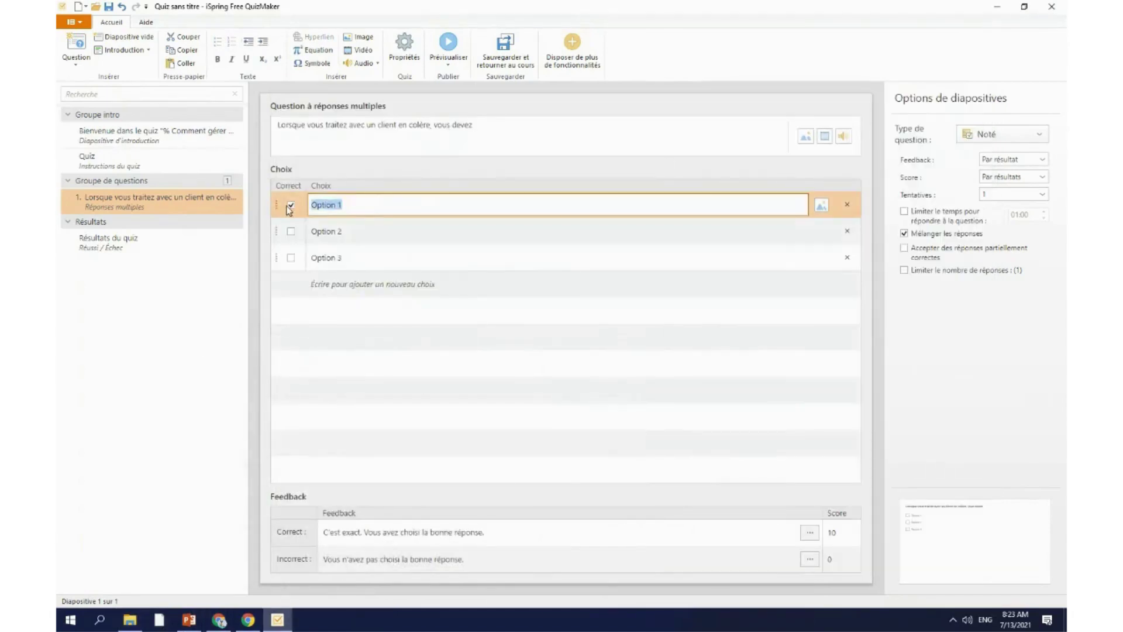
{"action": "key", "text": "ctrl+v"}
Step: Mark the second choice correct and make it Garder le contrôle de vos émotions
{"action": "left_click", "coordinate": [291, 232]}
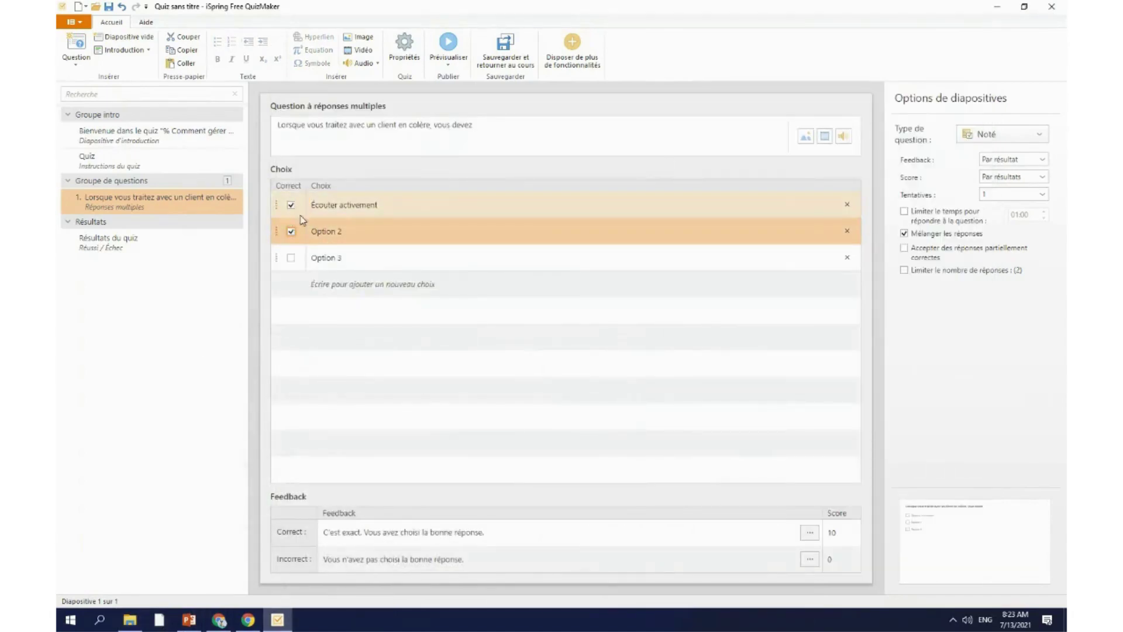
{"action": "left_click", "coordinate": [196, 629]}
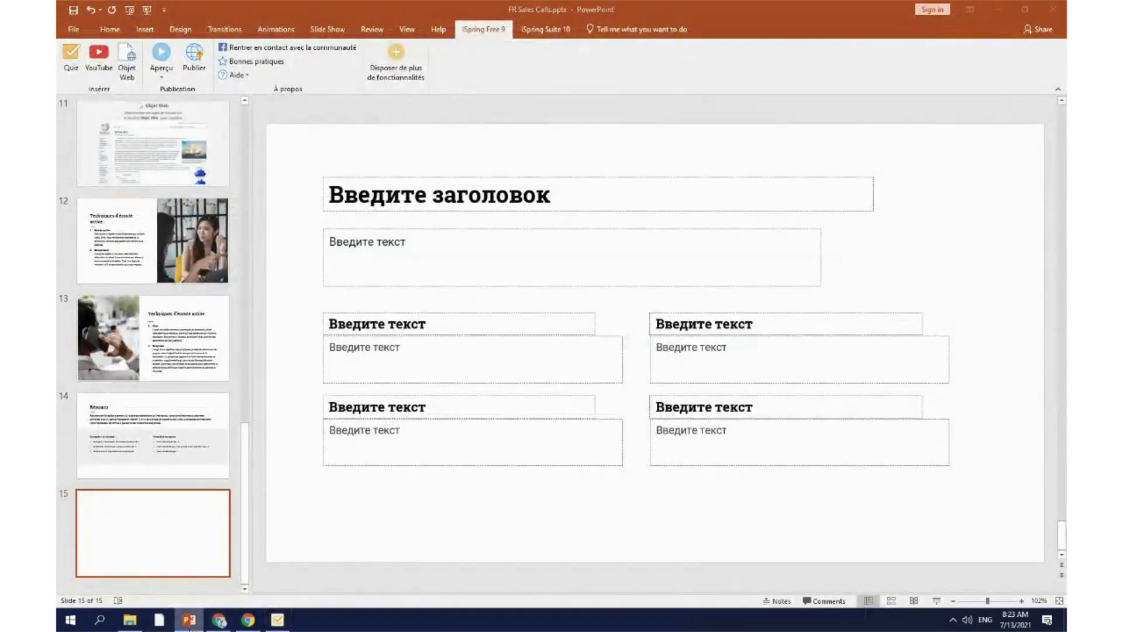
{"action": "left_click", "coordinate": [131, 621]}
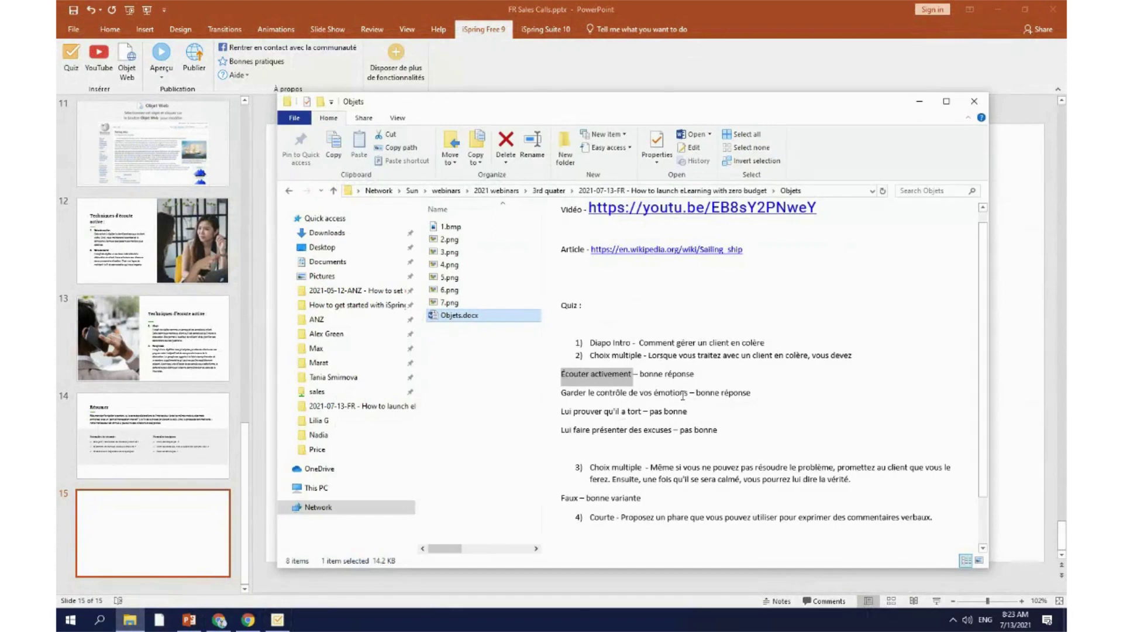
{"action": "left_click_drag", "start_coordinate": [689, 392], "coordinate": [561, 392]}
{"action": "key", "text": "ctrl+c"}
{"action": "left_click", "coordinate": [916, 103]}
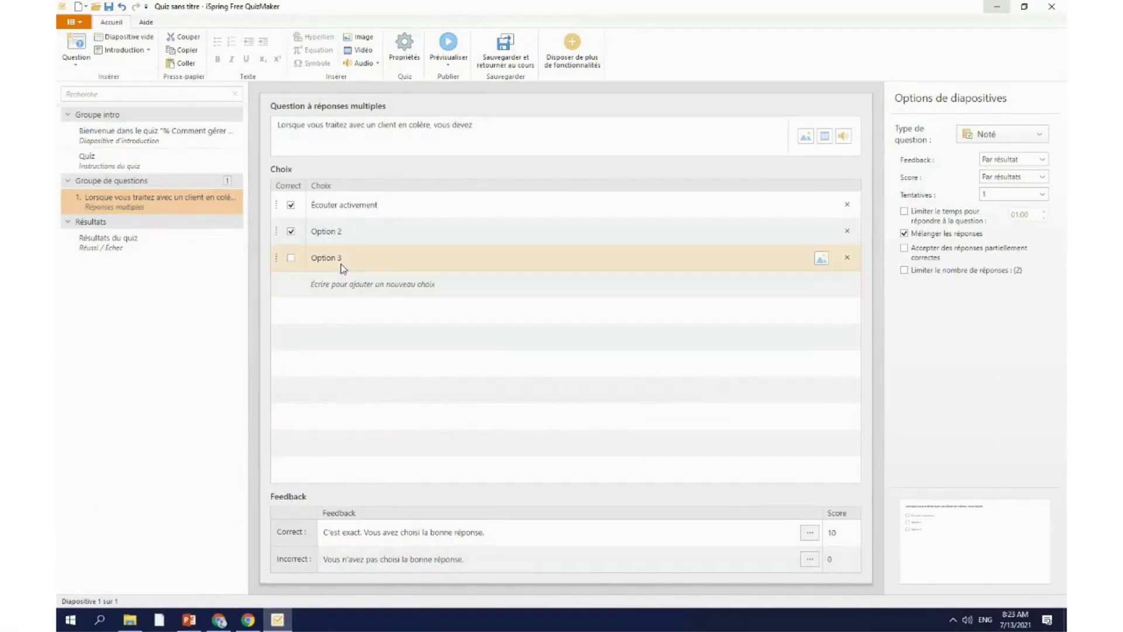
{"action": "left_click", "coordinate": [358, 230]}
{"action": "key", "text": "ctrl+v"}
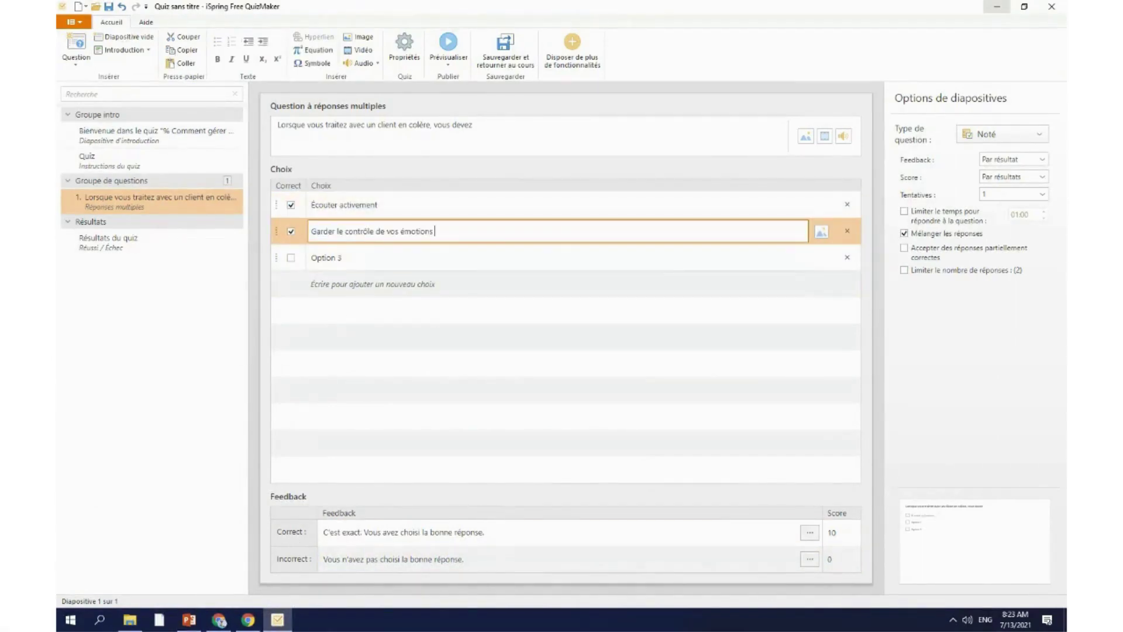
Step: Replace the third choice with Lui prouver qu'il a tort from the notes
{"action": "left_click", "coordinate": [248, 620]}
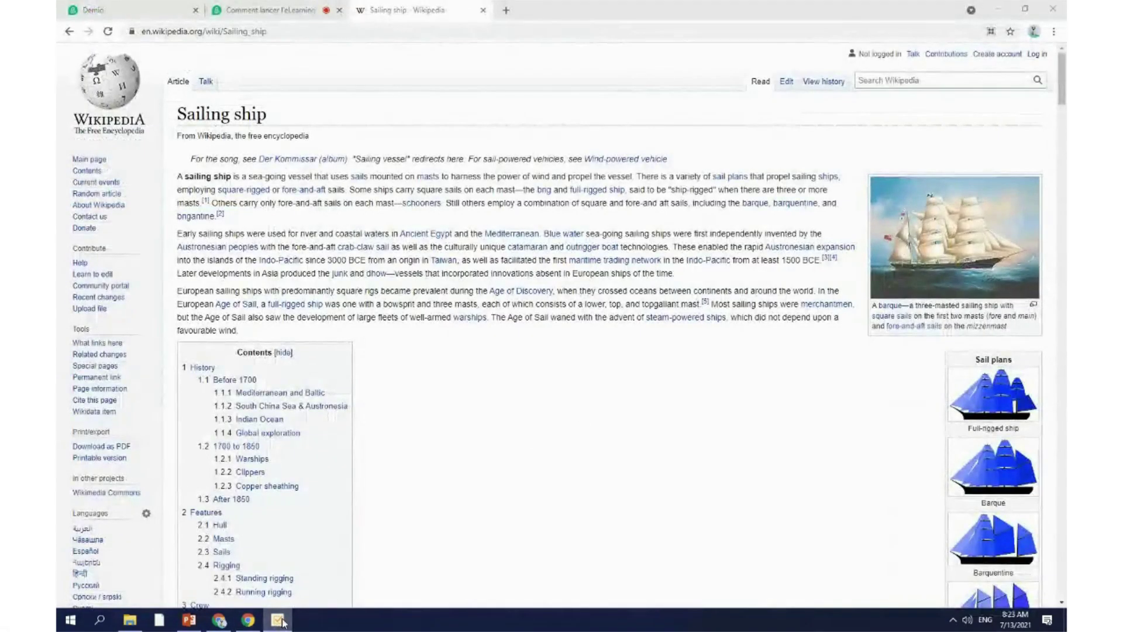
{"action": "left_click", "coordinate": [279, 621]}
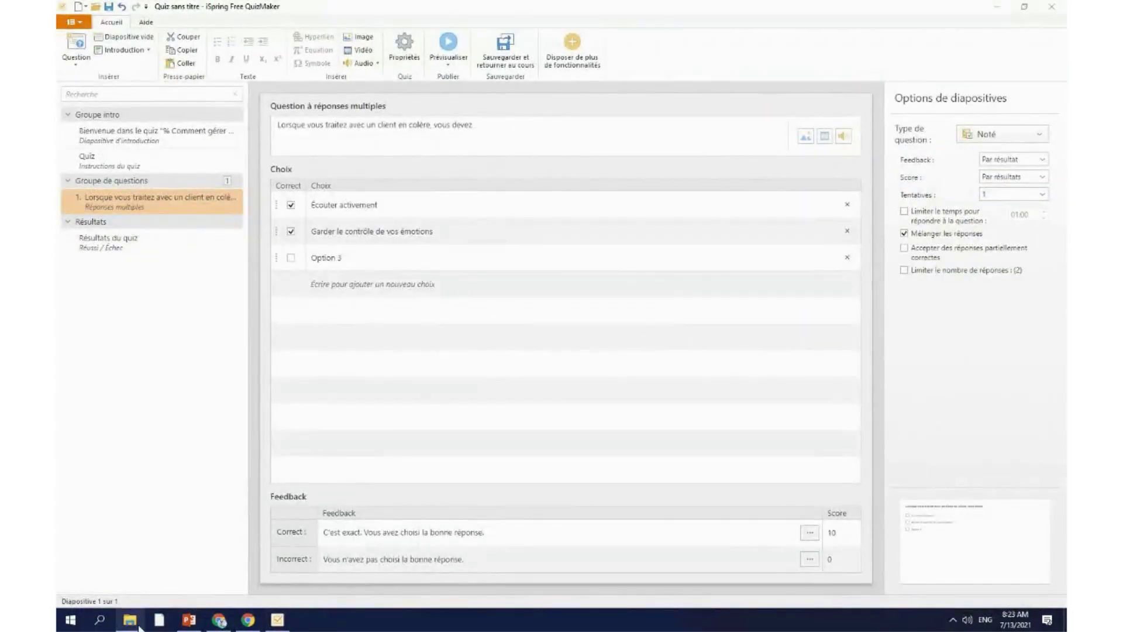
{"action": "left_click", "coordinate": [135, 622]}
{"action": "left_click", "coordinate": [645, 426]}
{"action": "left_click_drag", "start_coordinate": [643, 411], "coordinate": [549, 414]}
{"action": "key", "text": "ctrl+c"}
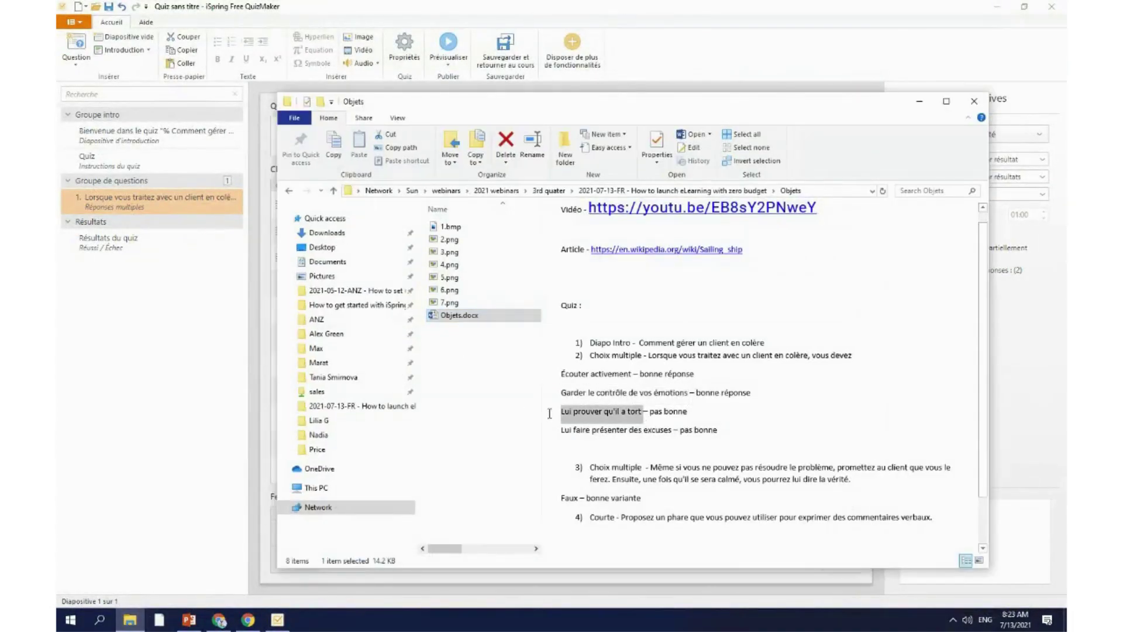
{"action": "left_click", "coordinate": [247, 331]}
{"action": "left_click", "coordinate": [374, 255]}
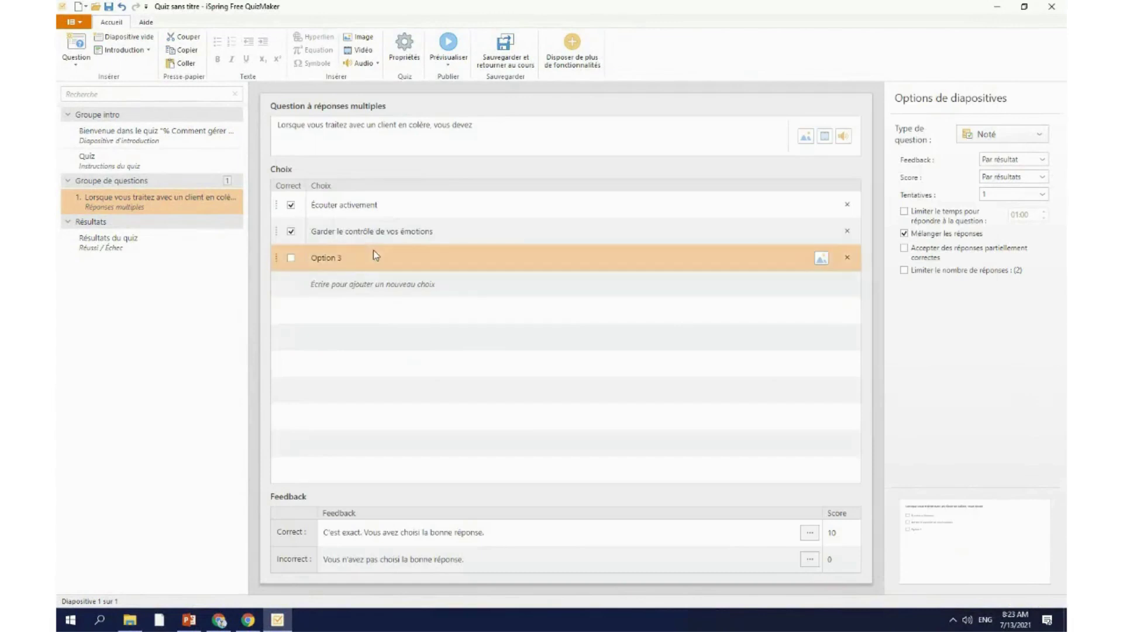
{"action": "left_click", "coordinate": [374, 255]}
{"action": "left_click", "coordinate": [377, 257]}
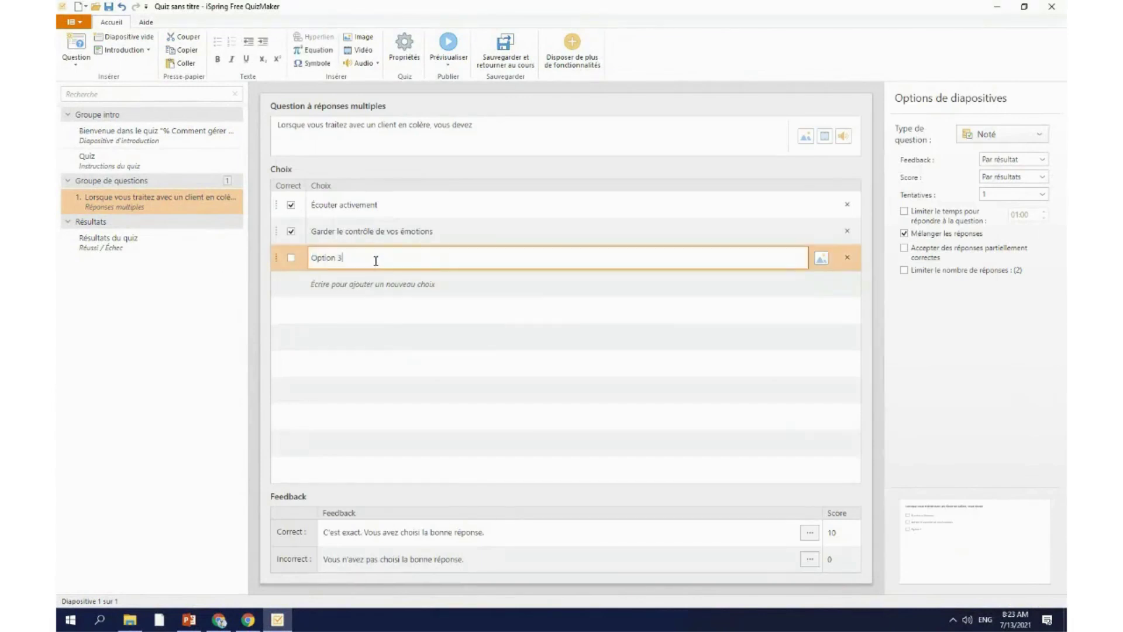
{"action": "key", "text": "ctrl+v"}
Step: Add a fourth choice, Lui faire présenter des excuses, copied from the notes
{"action": "left_click", "coordinate": [130, 619]}
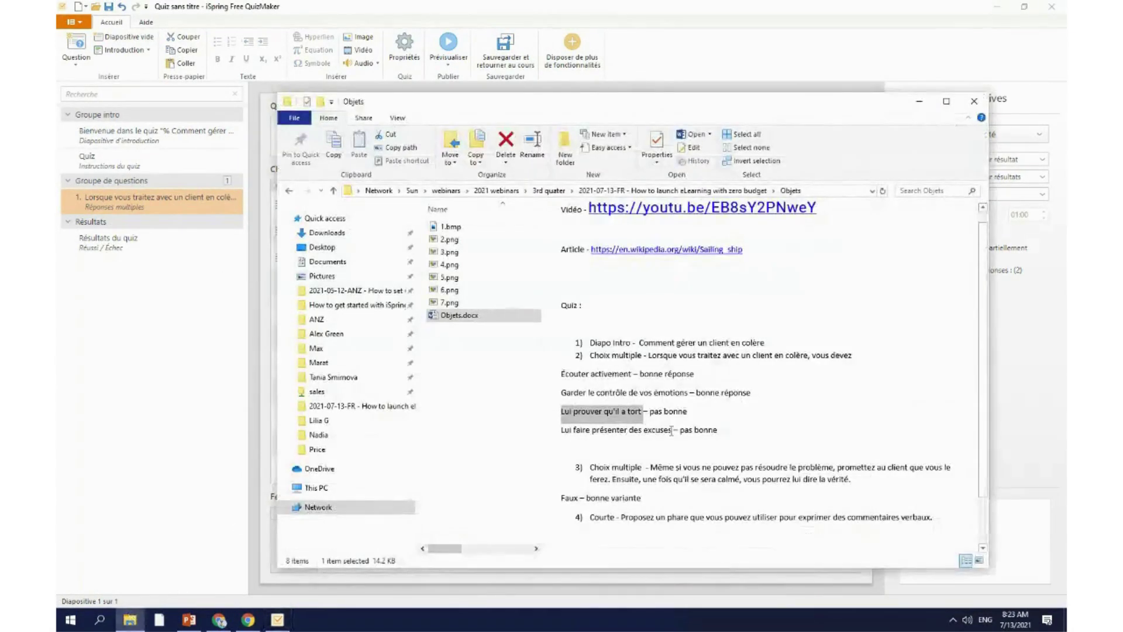
{"action": "left_click_drag", "start_coordinate": [673, 430], "coordinate": [563, 431]}
{"action": "key", "text": "ctrl+c"}
{"action": "left_click", "coordinate": [278, 619]}
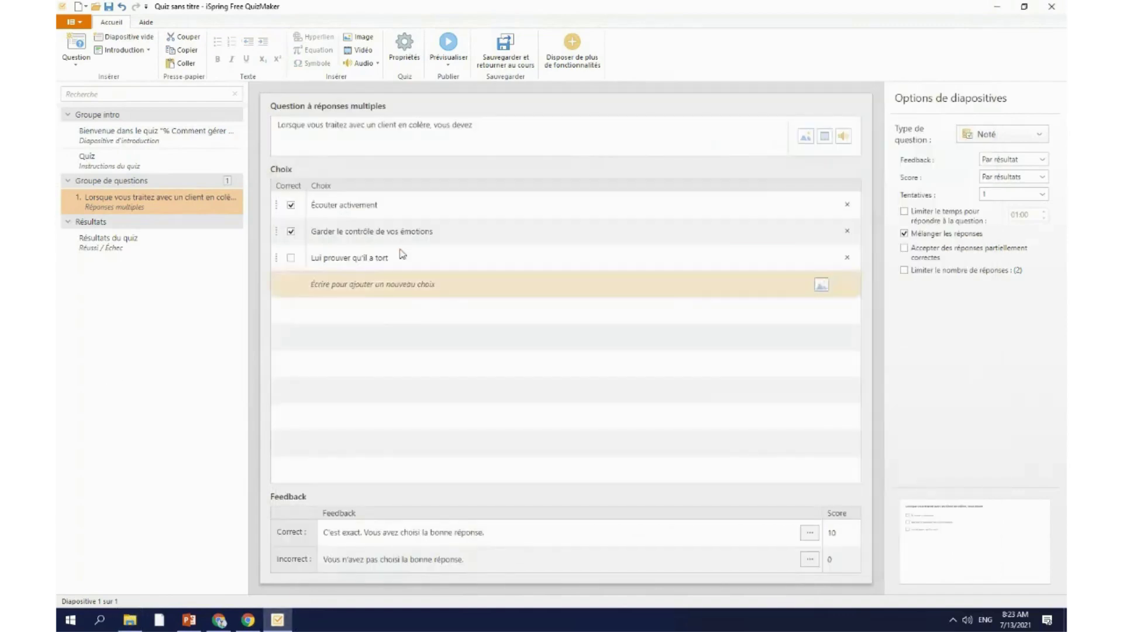
{"action": "left_click", "coordinate": [401, 284]}
{"action": "key", "text": "ctrl+v"}
{"action": "left_click", "coordinate": [427, 352]}
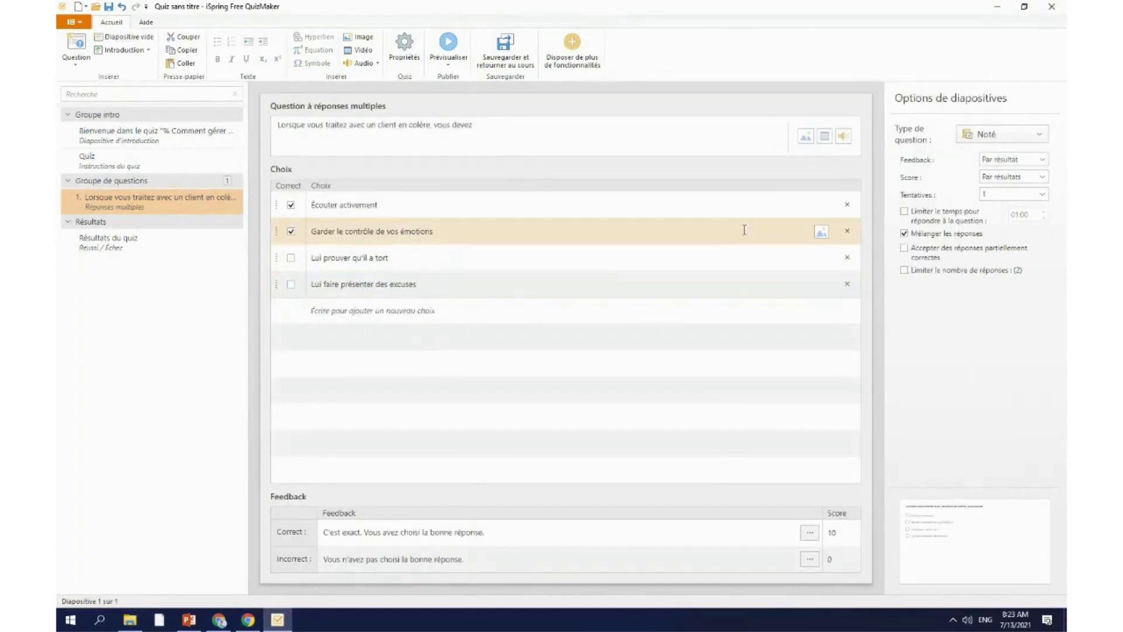
Step: Attach 2.png, 3.png, 4.png and 5.png to answer choices one through four
{"action": "left_click", "coordinate": [820, 209]}
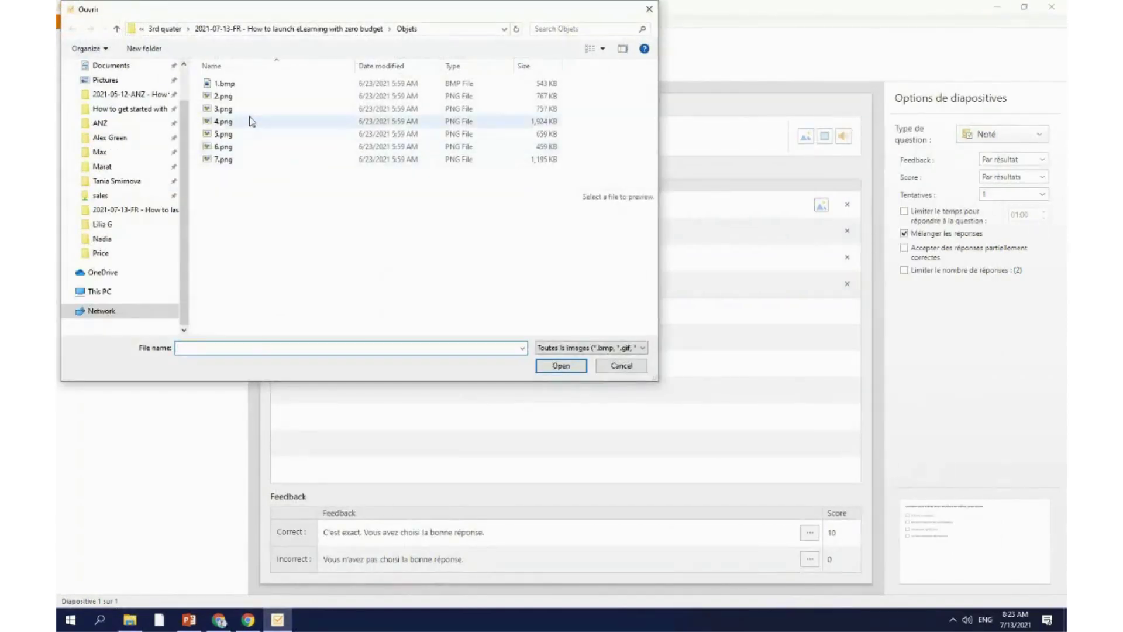
{"action": "left_click", "coordinate": [246, 96]}
{"action": "left_click", "coordinate": [560, 365]}
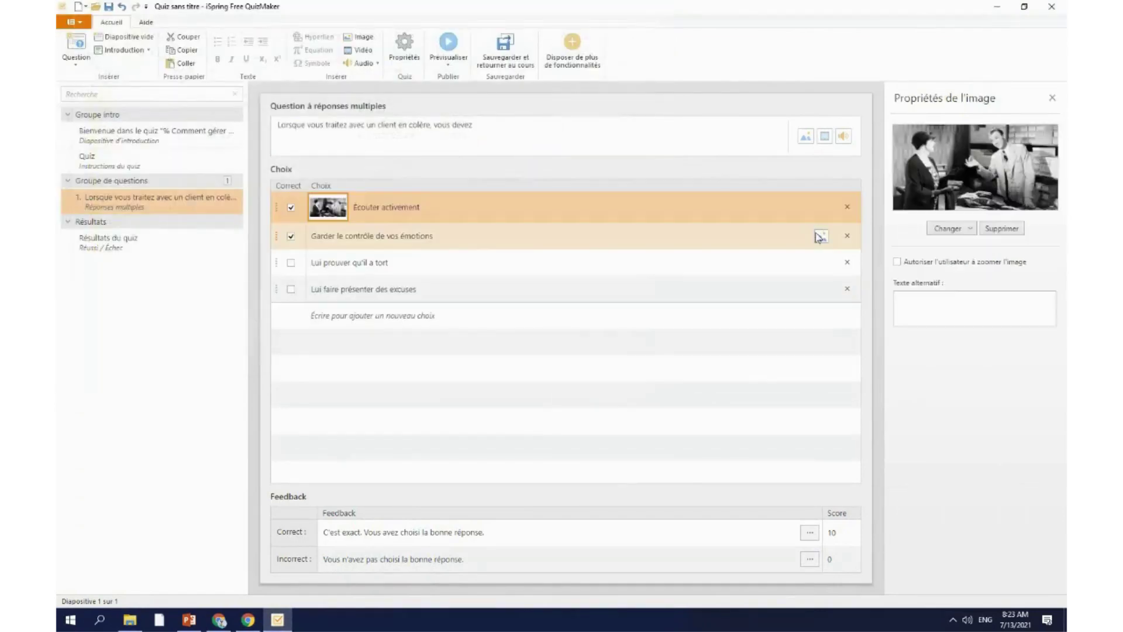
{"action": "left_click", "coordinate": [819, 235]}
{"action": "left_click", "coordinate": [222, 108]}
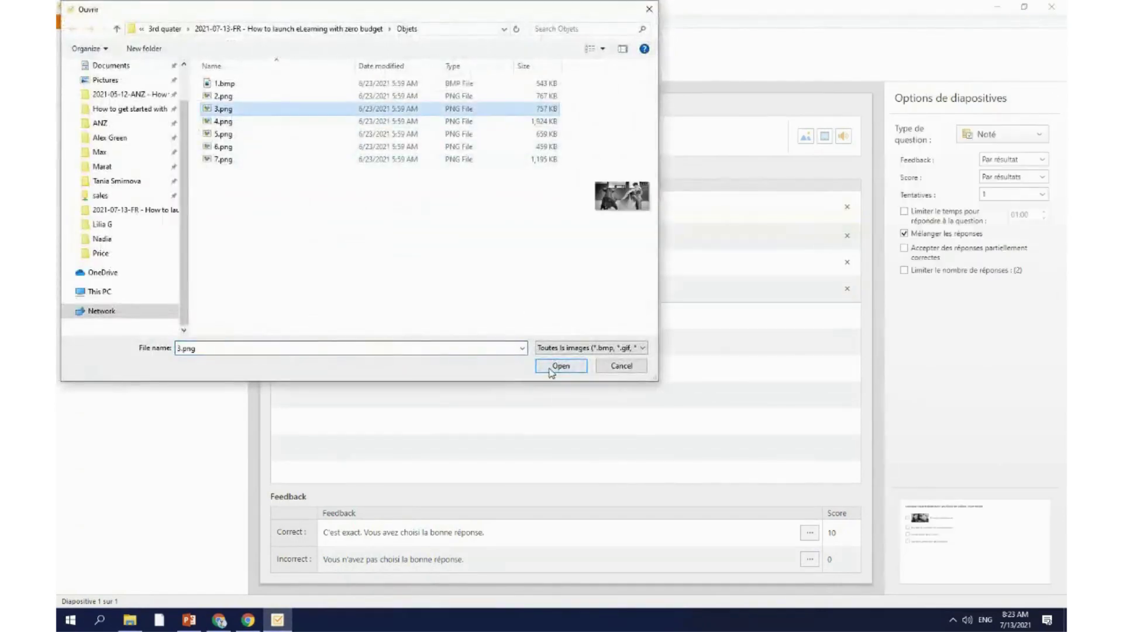
{"action": "left_click", "coordinate": [560, 365]}
{"action": "left_click", "coordinate": [822, 268]}
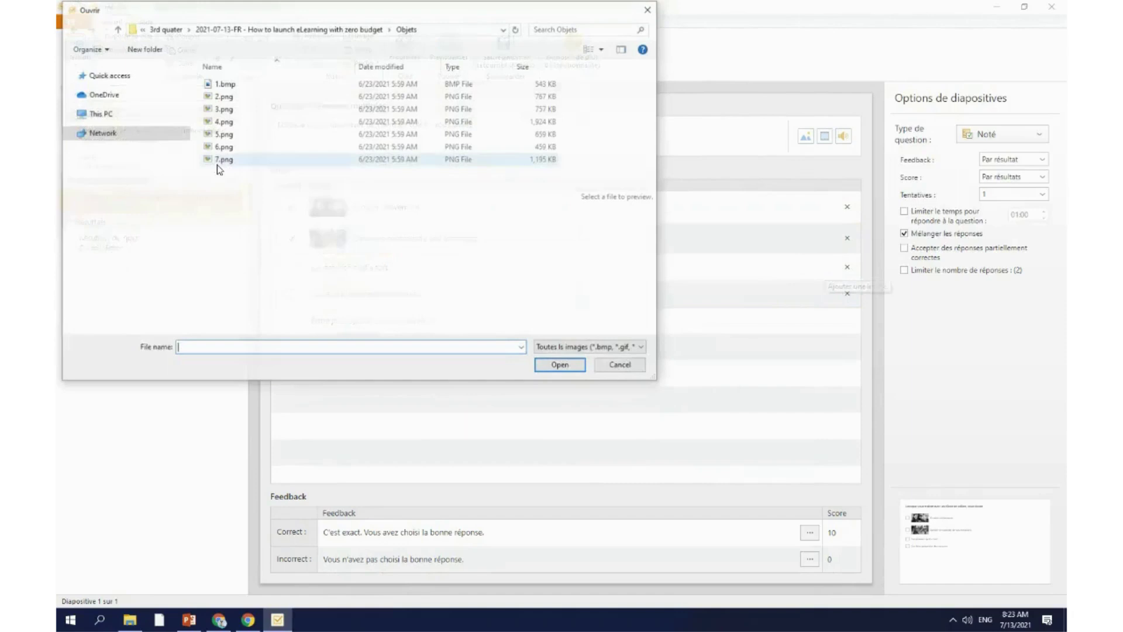
{"action": "left_click", "coordinate": [223, 120]}
{"action": "left_click", "coordinate": [560, 366]}
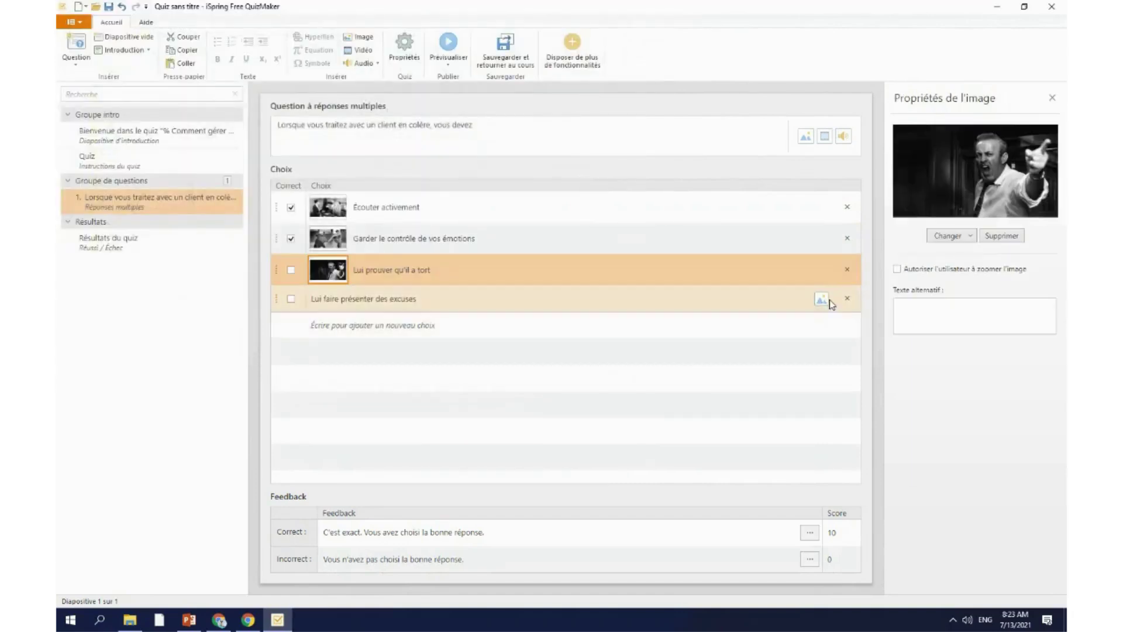
{"action": "left_click", "coordinate": [820, 296]}
{"action": "left_click", "coordinate": [288, 134]}
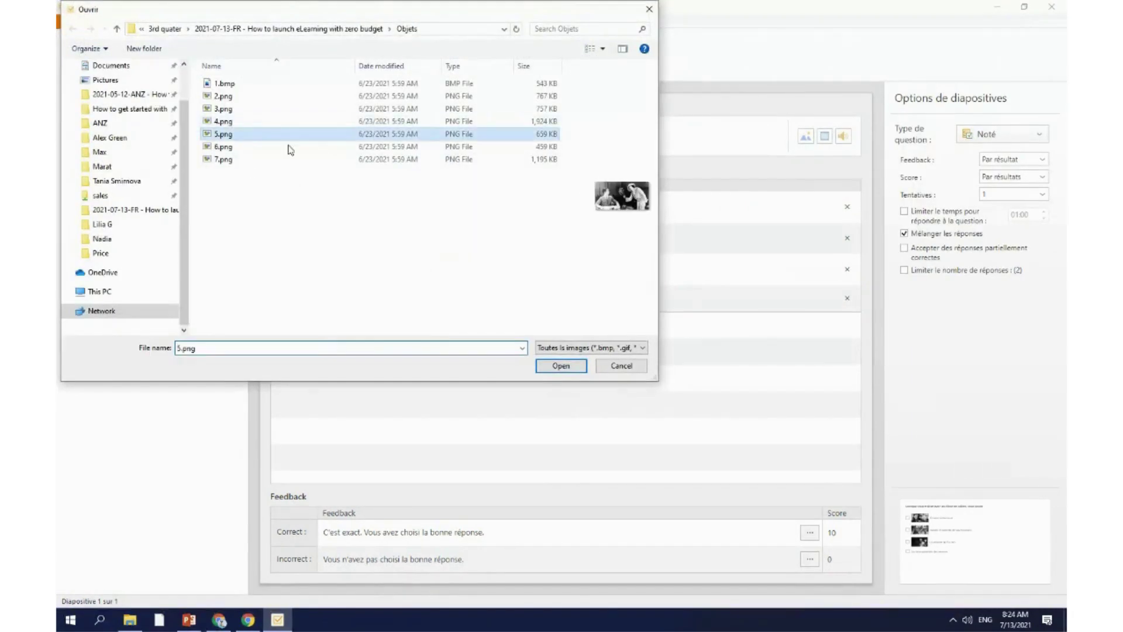
{"action": "left_click", "coordinate": [556, 365]}
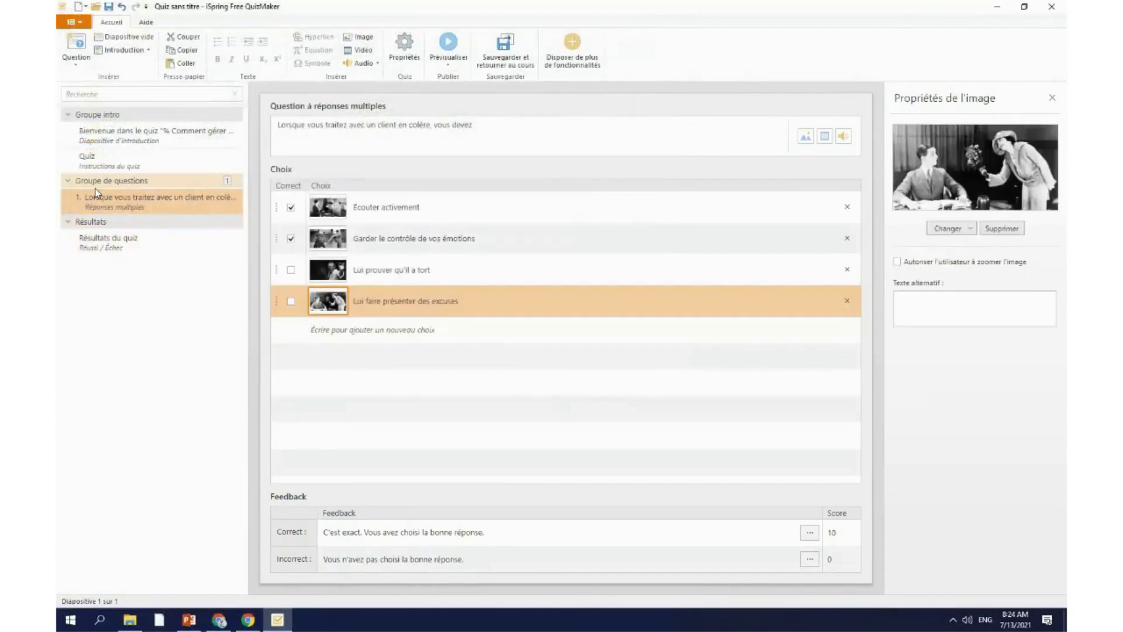
Step: Look over the quiz script folder in File Explorer
{"action": "left_click", "coordinate": [132, 622]}
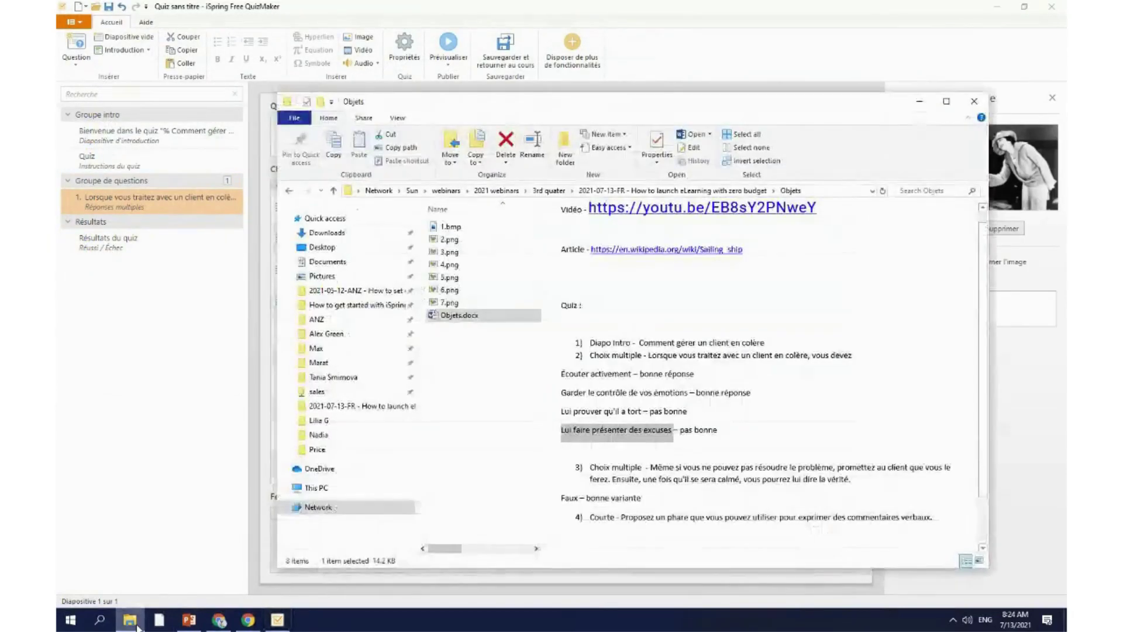
{"action": "scroll", "coordinate": [710, 313], "scroll_direction": "down", "scroll_amount": 3}
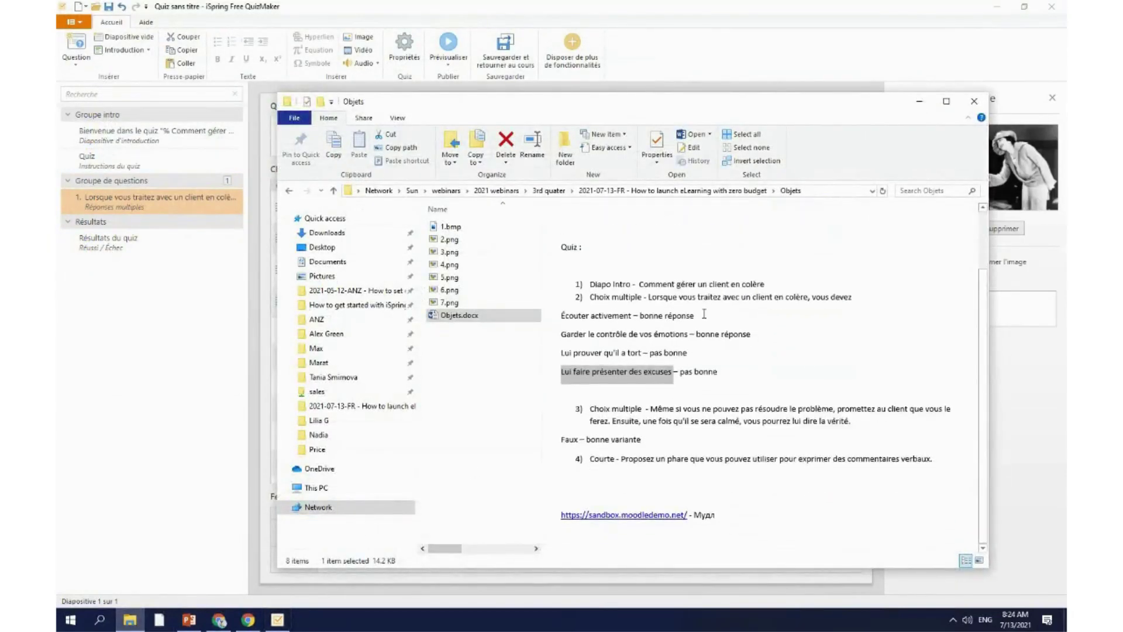
{"action": "left_click", "coordinate": [917, 105]}
{"action": "left_click", "coordinate": [69, 65]}
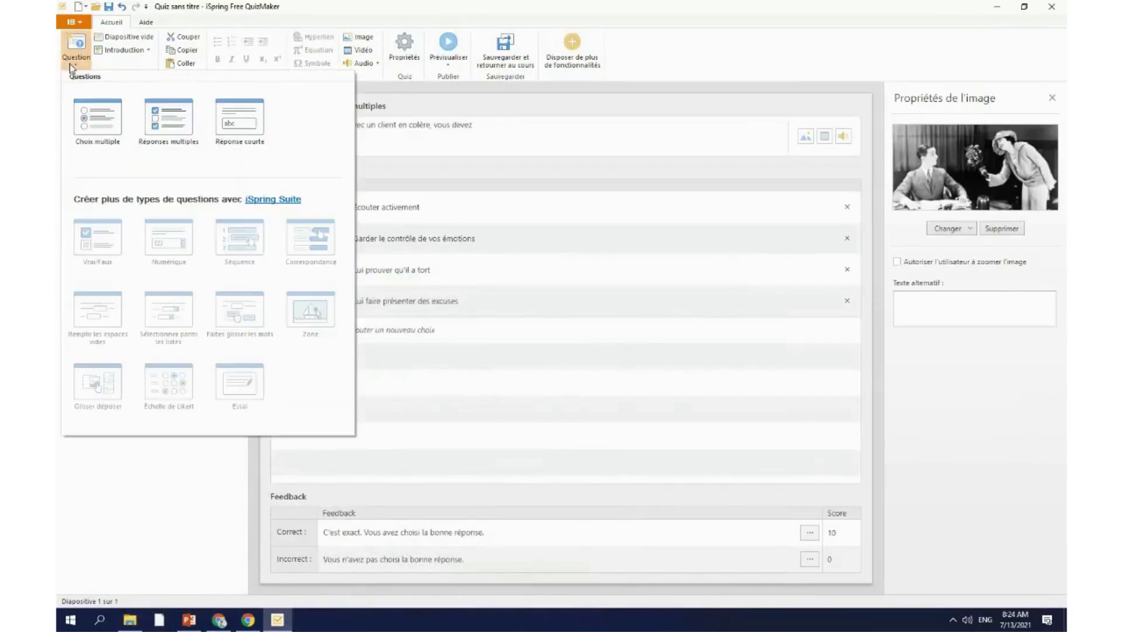
Step: Add a new multiple-choice question and delete its Option 3
{"action": "left_click", "coordinate": [108, 120]}
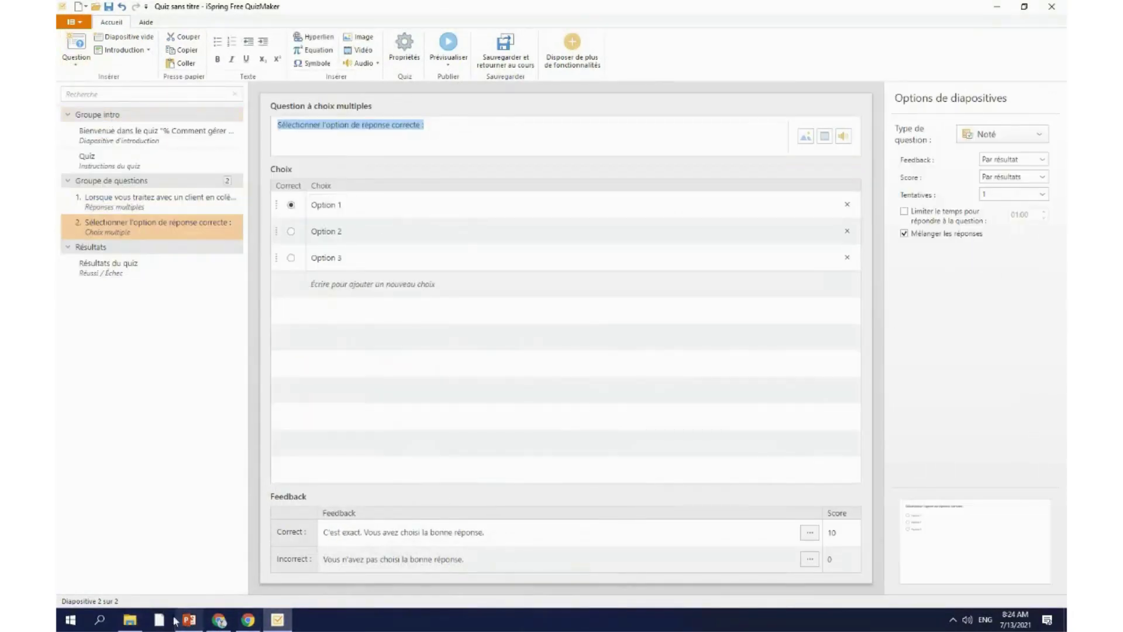
{"action": "mouse_move", "coordinate": [194, 627]}
{"action": "left_click", "coordinate": [359, 207]}
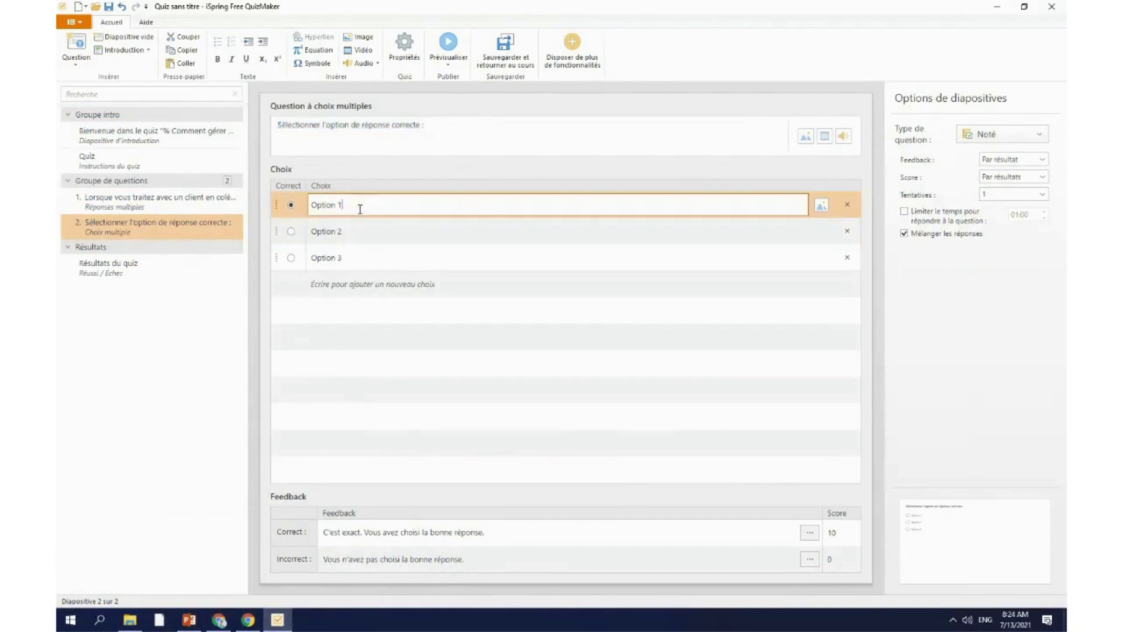
{"action": "left_click", "coordinate": [76, 53]}
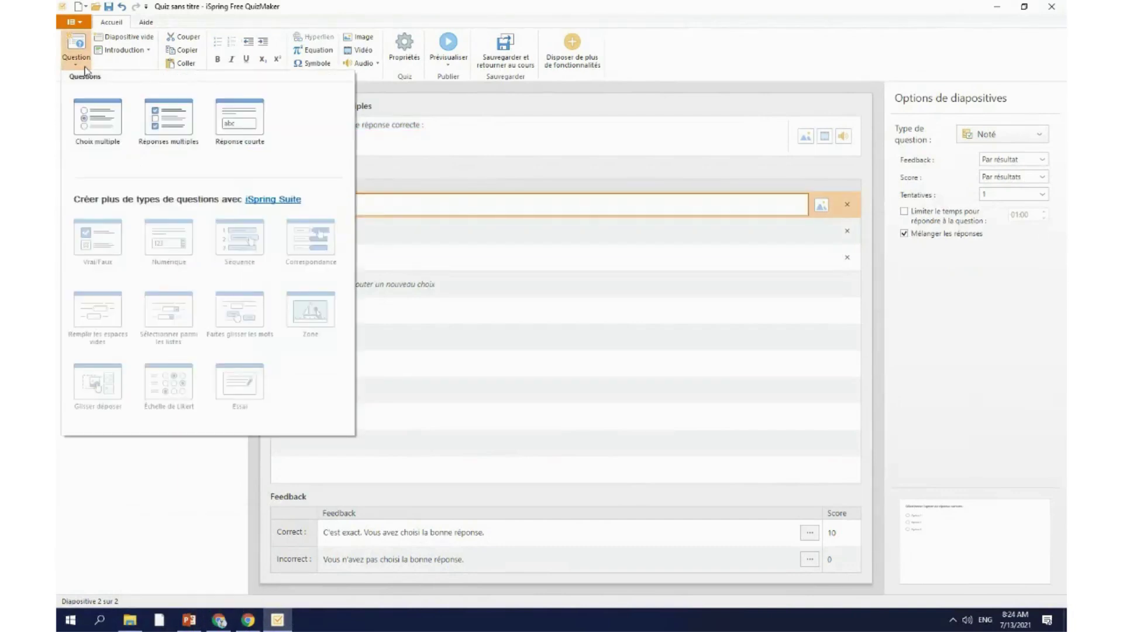
{"action": "left_click", "coordinate": [166, 500]}
{"action": "left_click", "coordinate": [362, 205]}
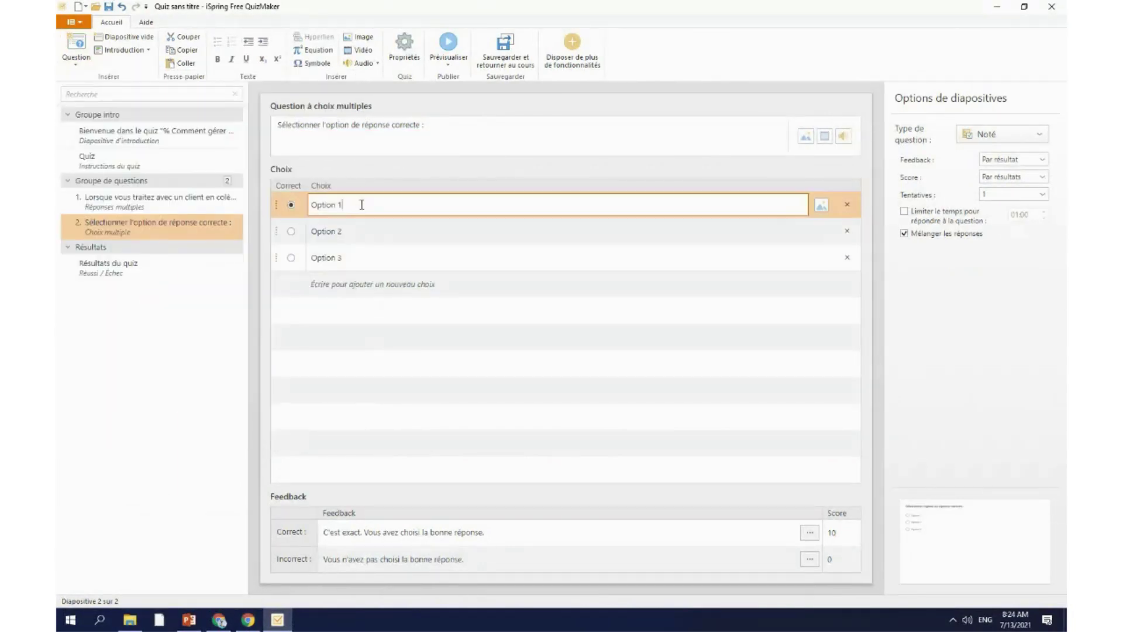
{"action": "left_click", "coordinate": [847, 258]}
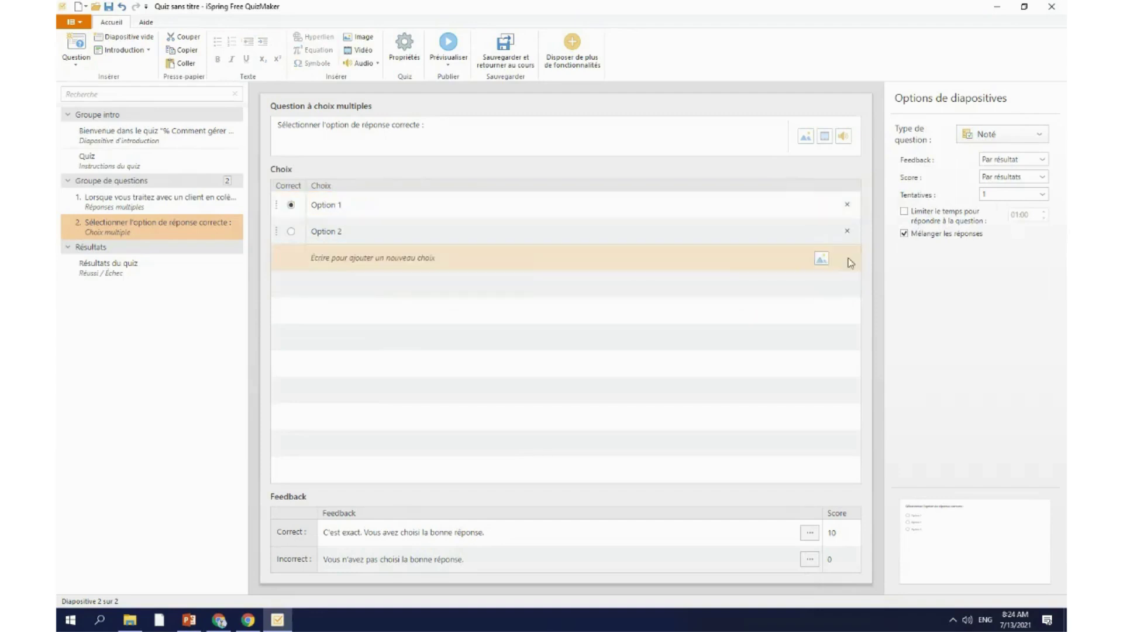
Step: Rename the two remaining choices to Vrai and Faux
{"action": "left_click", "coordinate": [285, 203]}
{"action": "type", "text": "Vrai"}
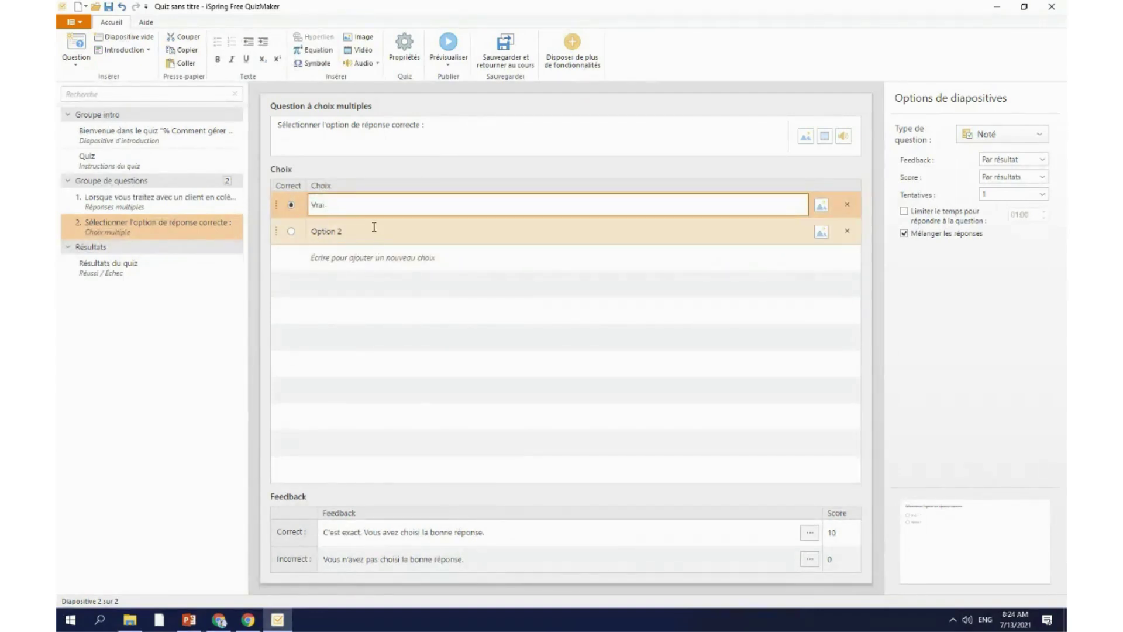
{"action": "left_click", "coordinate": [282, 230]}
{"action": "type", "text": "Fau"}
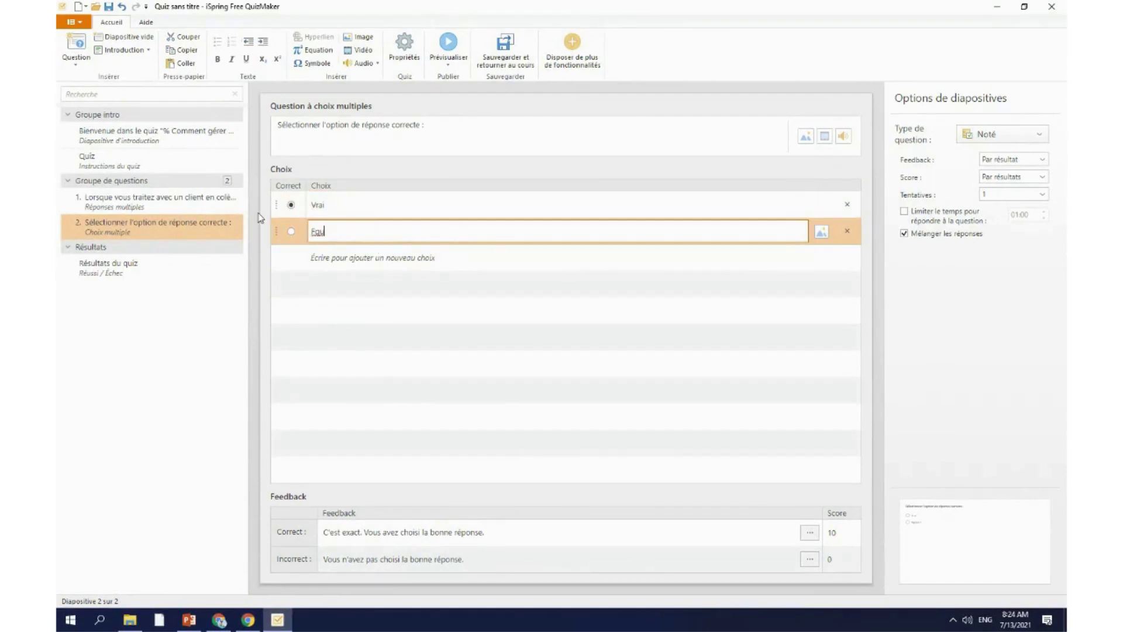
{"action": "type", "text": "x"}
{"action": "key", "text": "Return"}
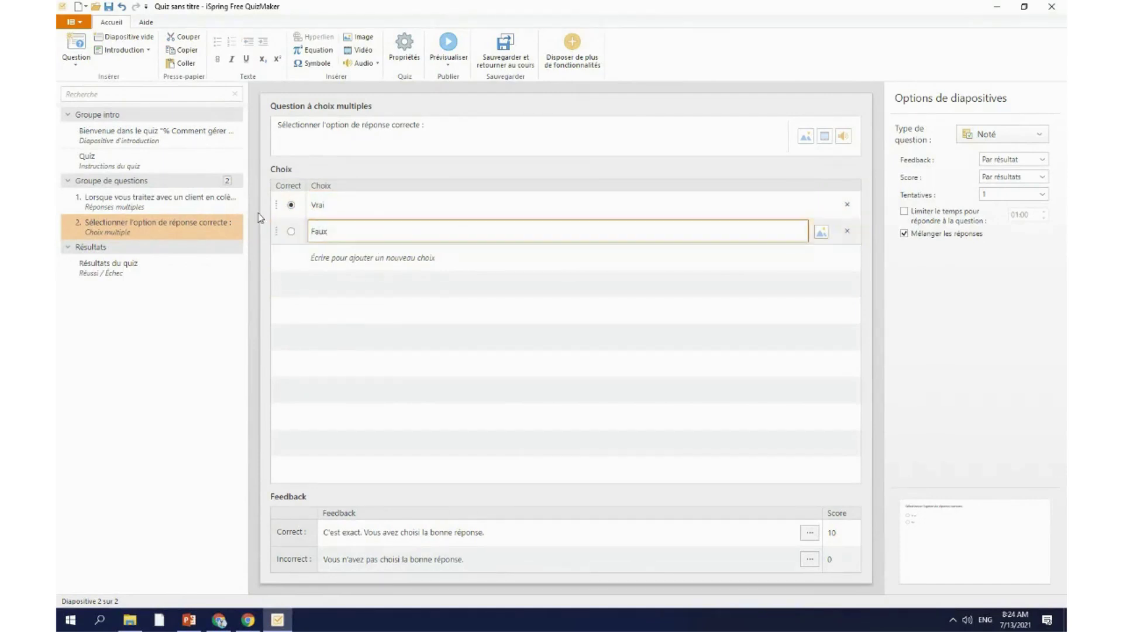
Step: Select the third quiz statement in the Objets.docx script preview
{"action": "left_click", "coordinate": [188, 620]}
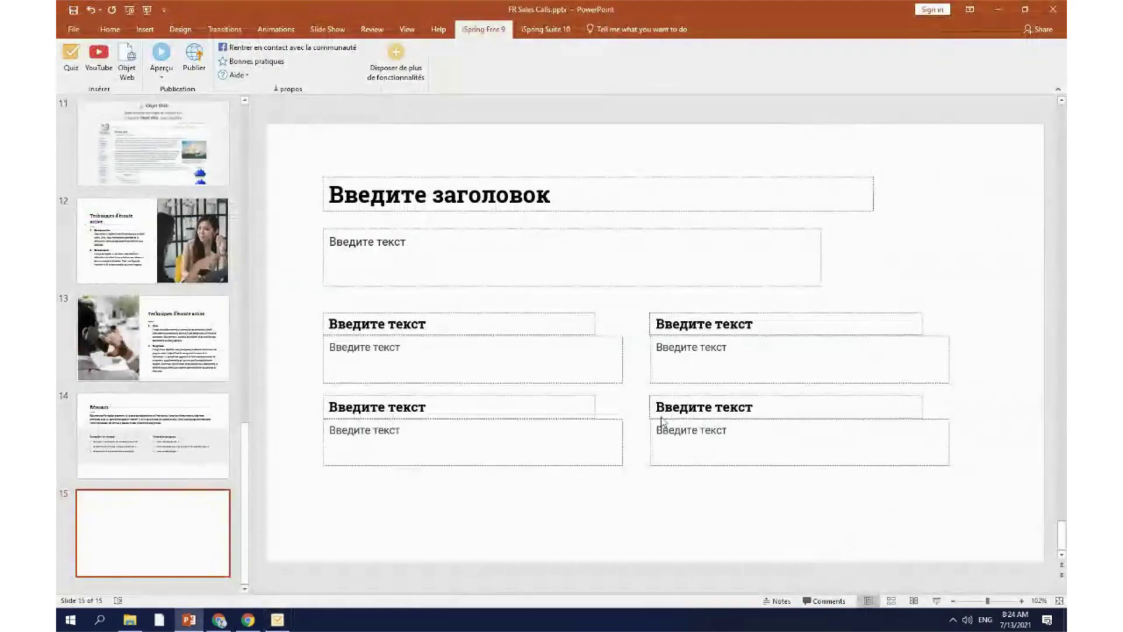
{"action": "left_click", "coordinate": [130, 620]}
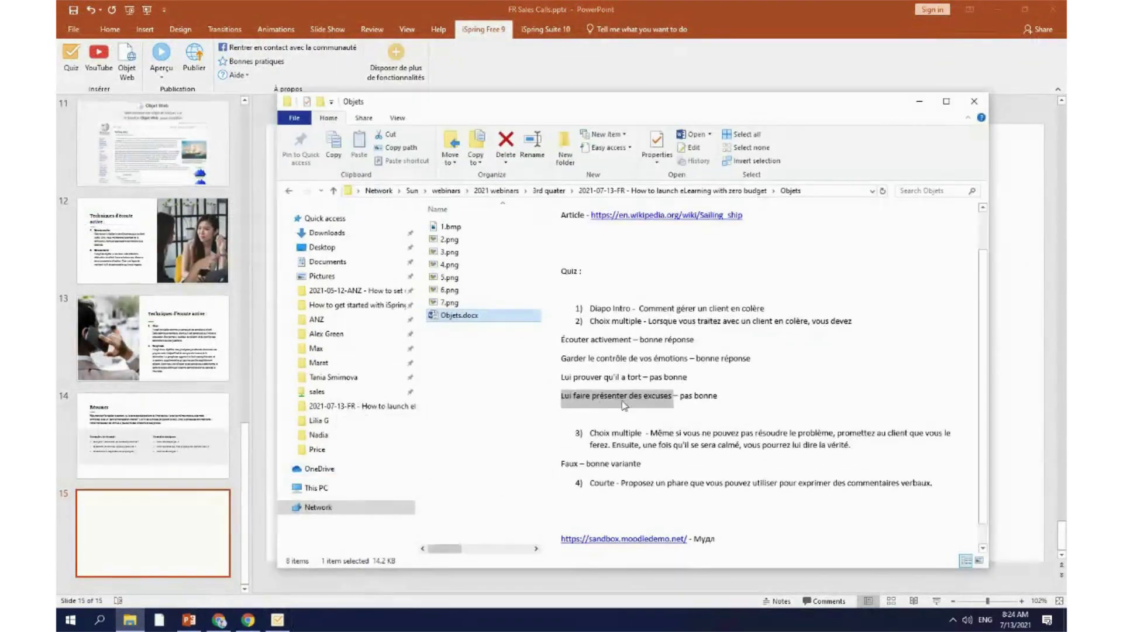
{"action": "left_click", "coordinate": [648, 435]}
{"action": "left_click_drag", "start_coordinate": [653, 433], "coordinate": [857, 445]}
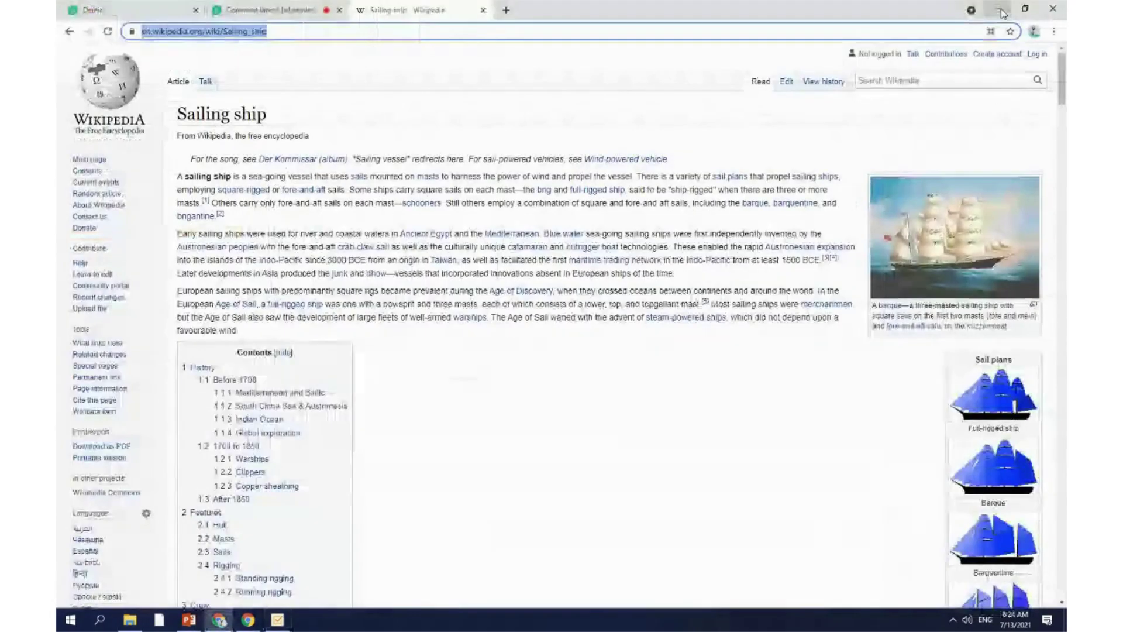
Step: Set the question text to the 'Même si vous ne pouvez pas résoudre le problème…' statement
{"action": "left_click", "coordinate": [1002, 13]}
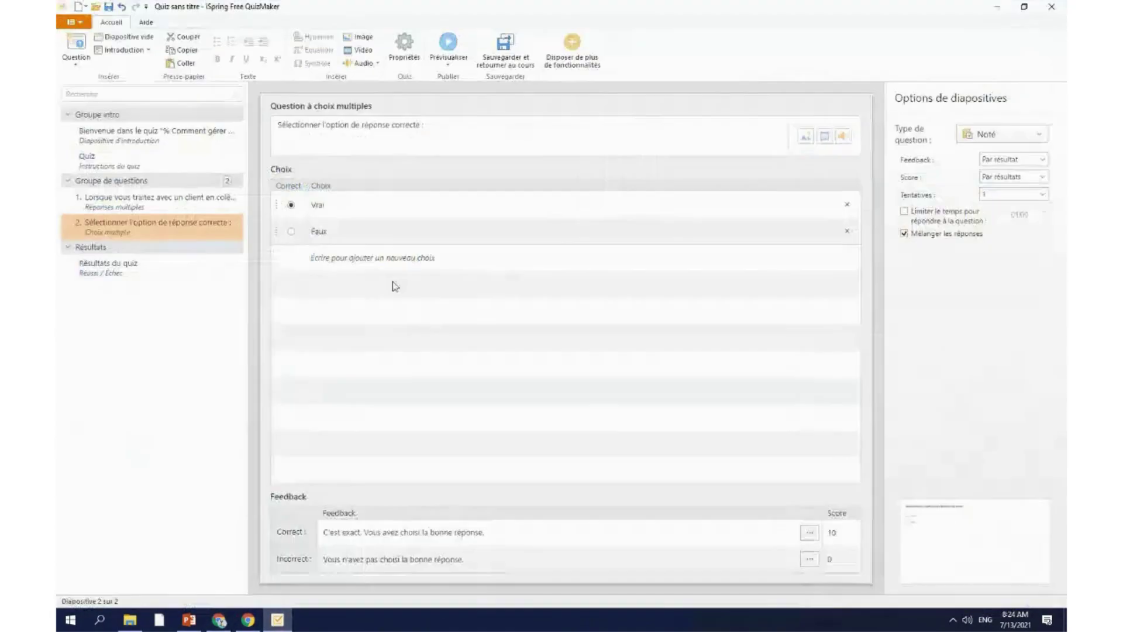
{"action": "left_click_drag", "start_coordinate": [422, 125], "coordinate": [277, 125]}
{"action": "type", "text": "Lui faire présenter des excuses"}
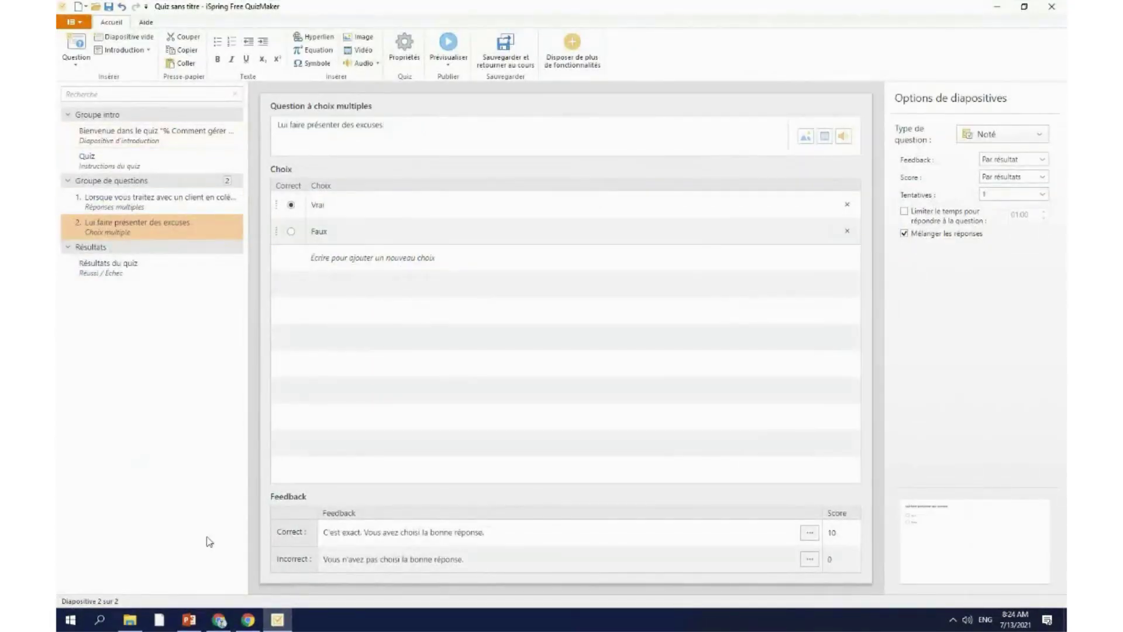
{"action": "left_click", "coordinate": [99, 619]}
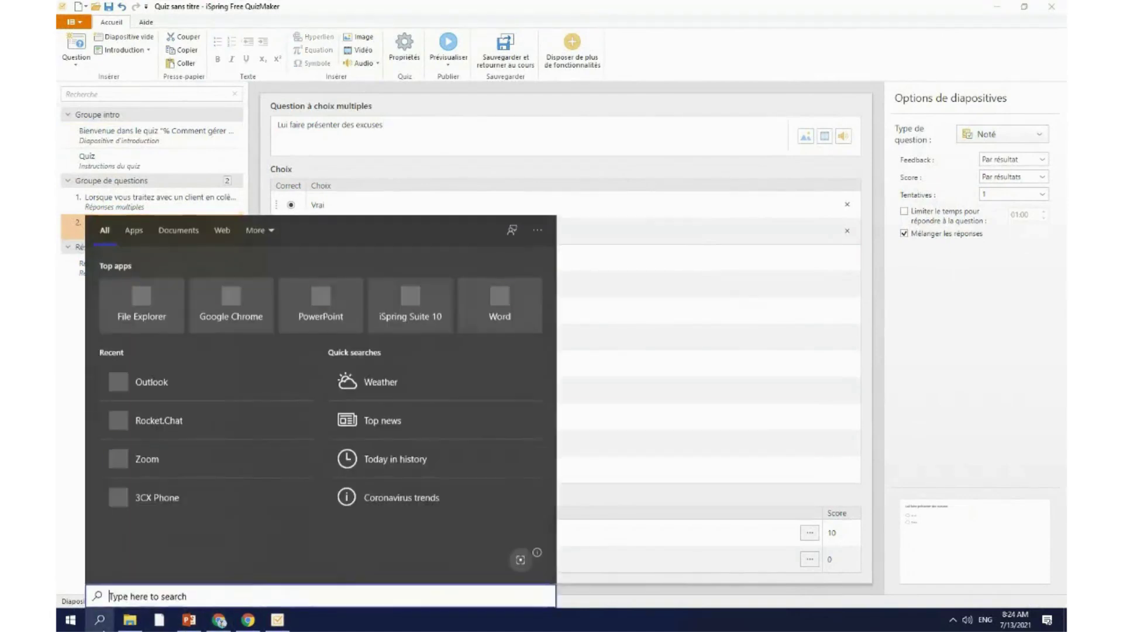
{"action": "left_click", "coordinate": [130, 619]}
{"action": "left_click", "coordinate": [830, 480]}
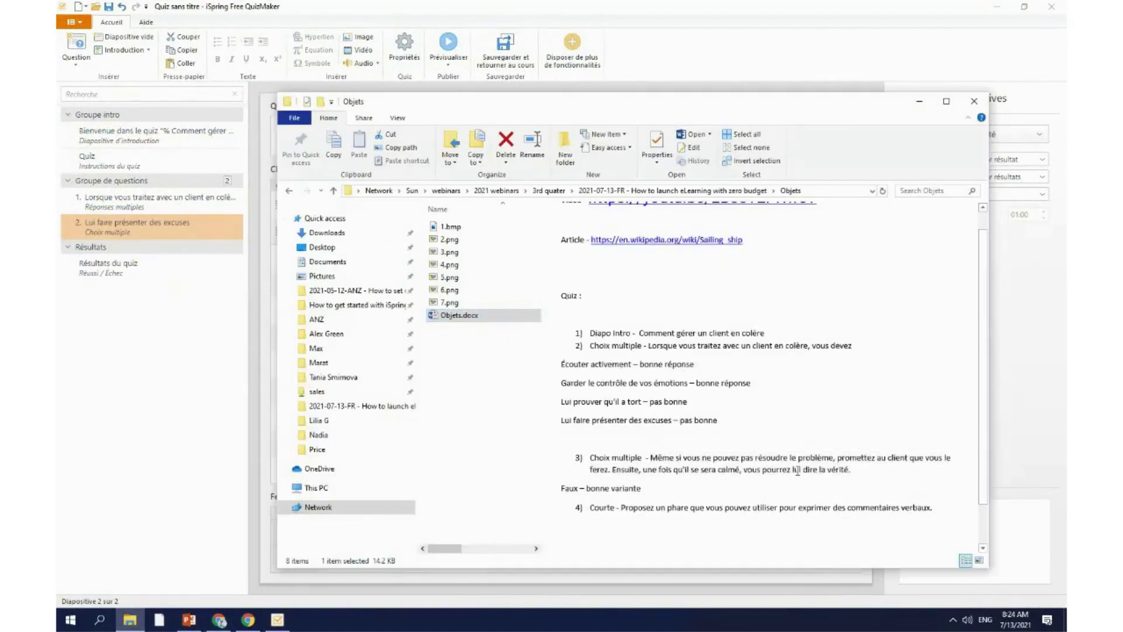
{"action": "left_click_drag", "start_coordinate": [852, 469], "coordinate": [657, 456]}
{"action": "key", "text": "ctrl+c"}
{"action": "left_click", "coordinate": [165, 410]}
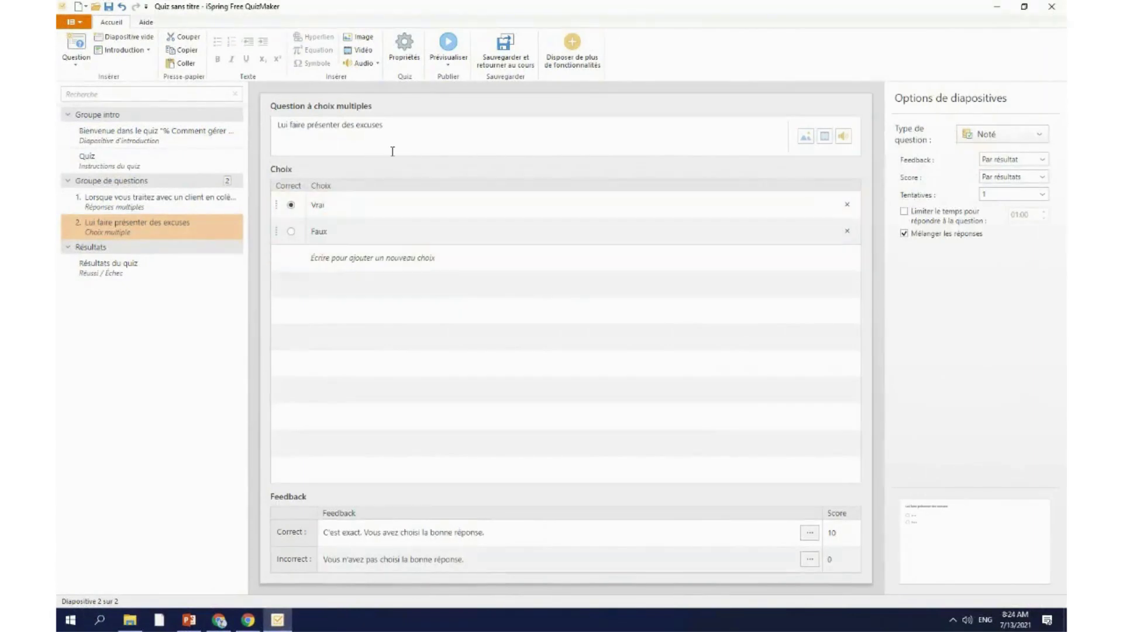
{"action": "left_click_drag", "start_coordinate": [391, 125], "coordinate": [264, 119]}
{"action": "key", "text": "ctrl+v"}
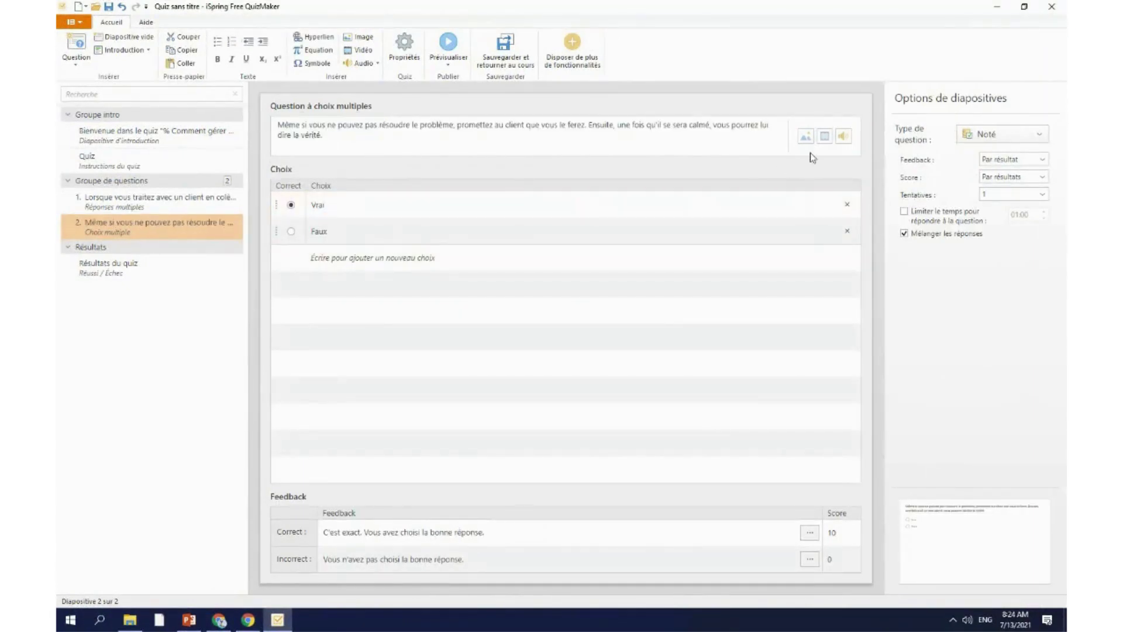
Step: Attach 6.png as the question's picture
{"action": "left_click", "coordinate": [831, 233]}
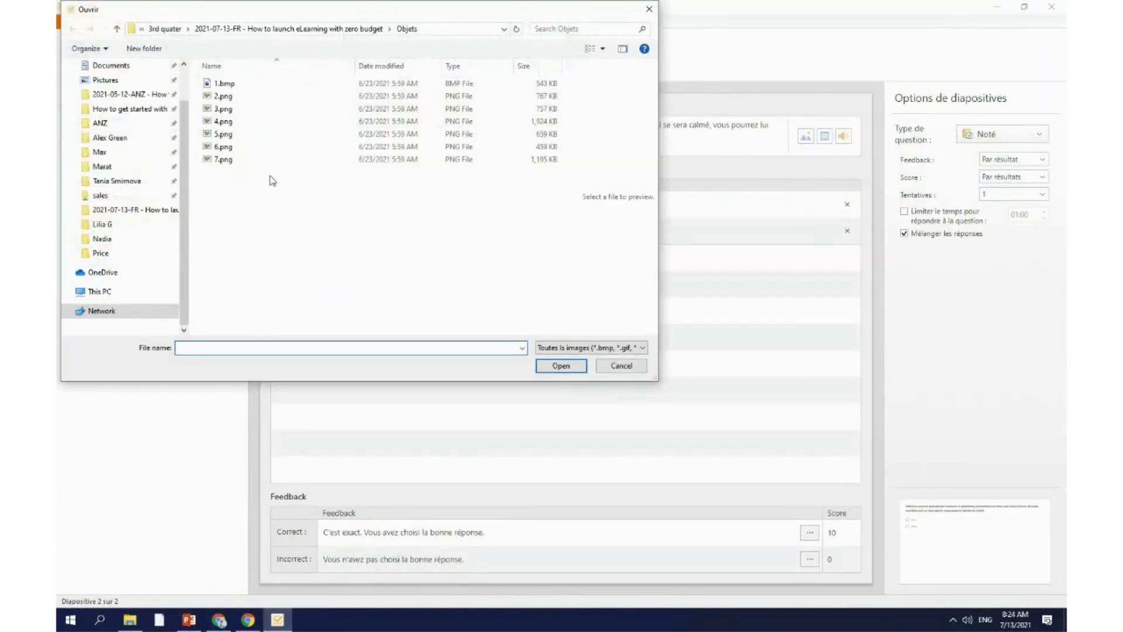
{"action": "left_click", "coordinate": [223, 146]}
{"action": "left_click", "coordinate": [544, 365]}
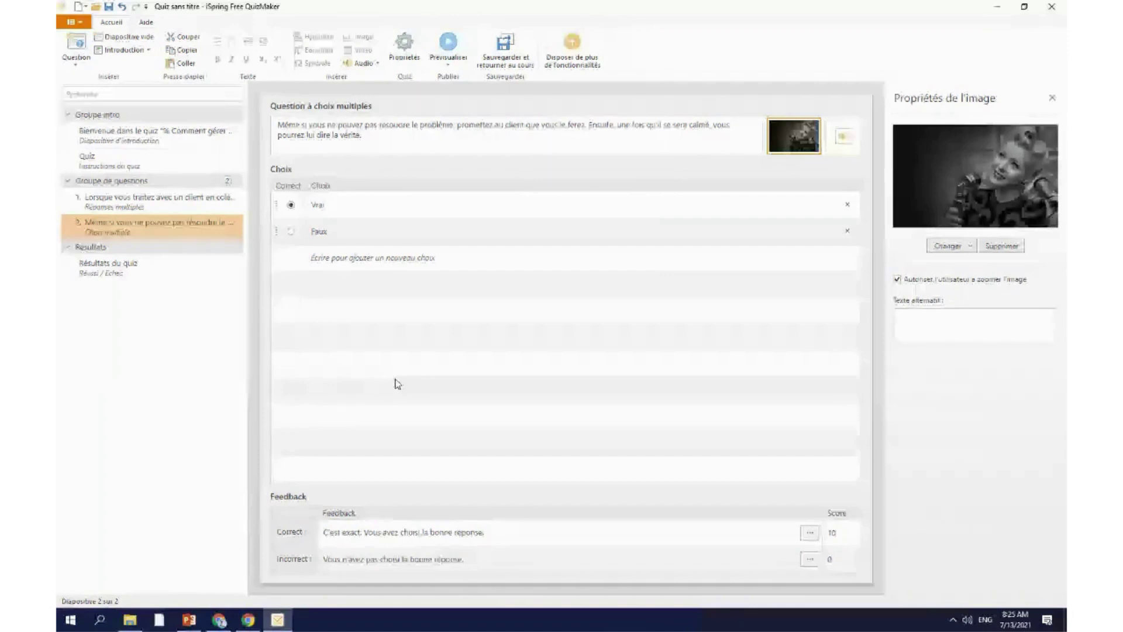
{"action": "left_click", "coordinate": [69, 56]}
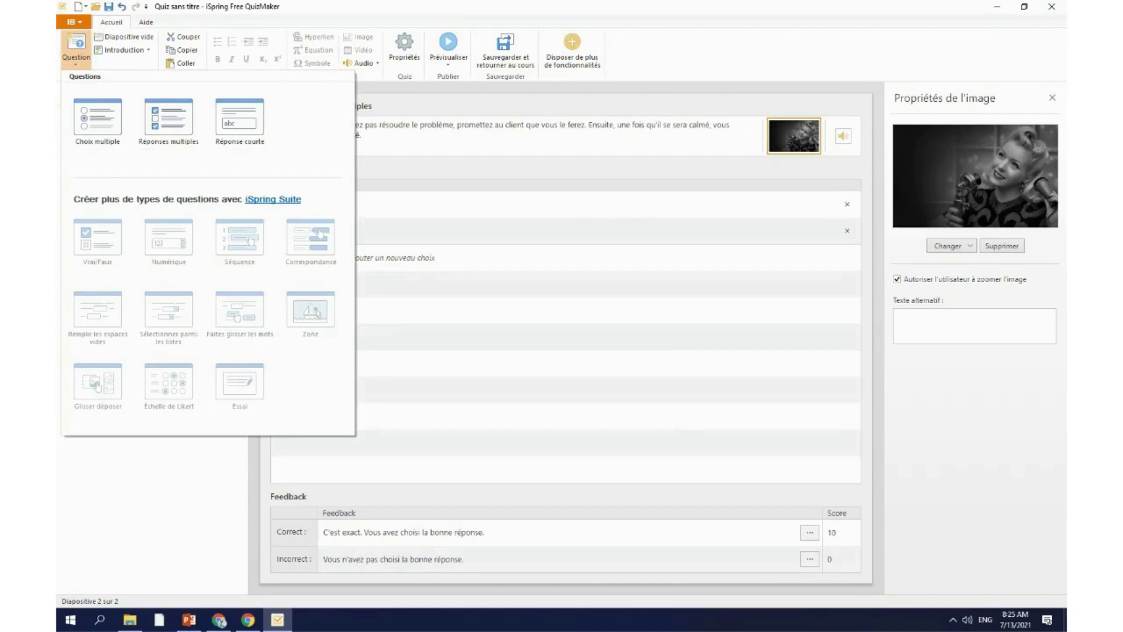
Step: Add a third, short-answer question and bring up the quiz outline document
{"action": "left_click", "coordinate": [243, 141]}
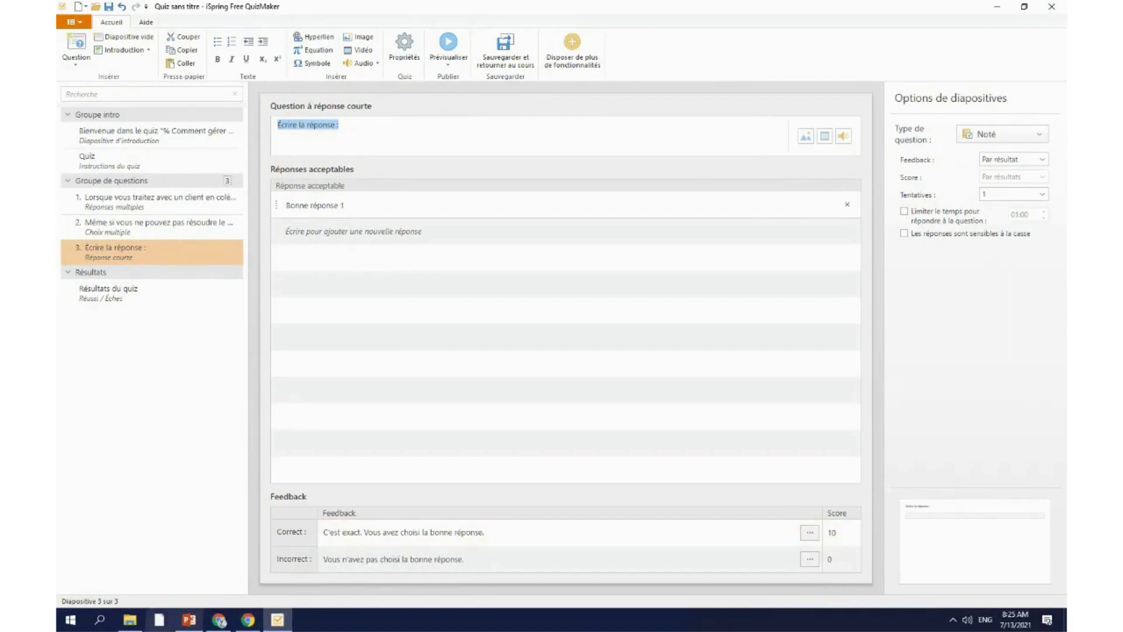
{"action": "left_click", "coordinate": [193, 624]}
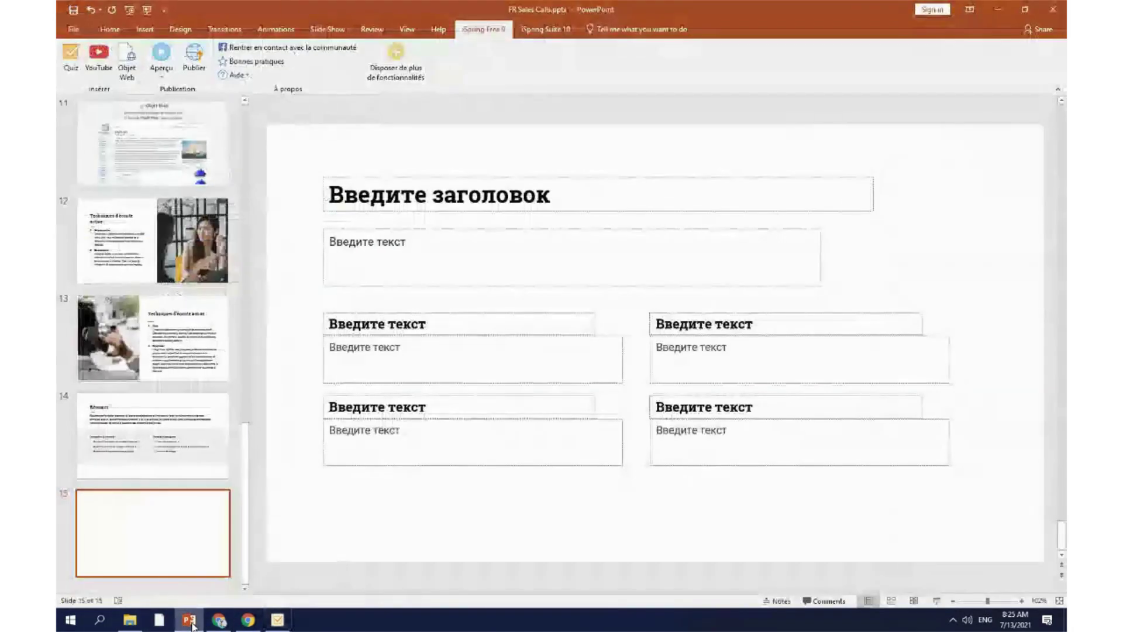
{"action": "left_click", "coordinate": [277, 620]}
{"action": "left_click", "coordinate": [130, 620]}
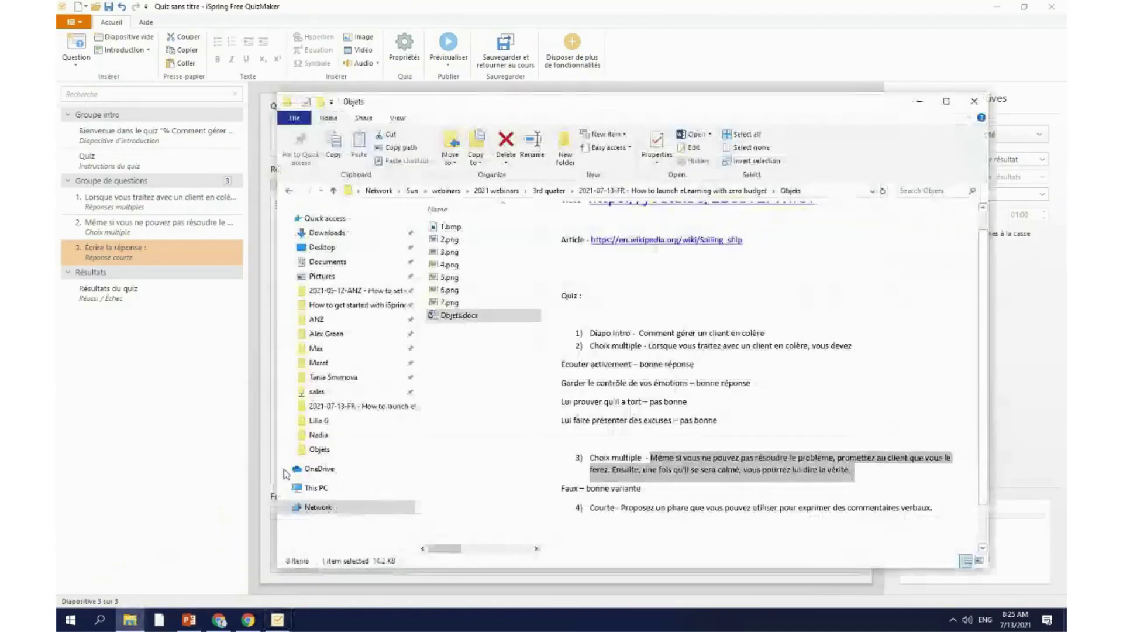
{"action": "scroll", "coordinate": [709, 434], "scroll_direction": "down", "scroll_amount": 1}
Step: Paste item 3's sentence from the outline over the short-answer question text
{"action": "left_click_drag", "start_coordinate": [623, 457], "coordinate": [927, 459]}
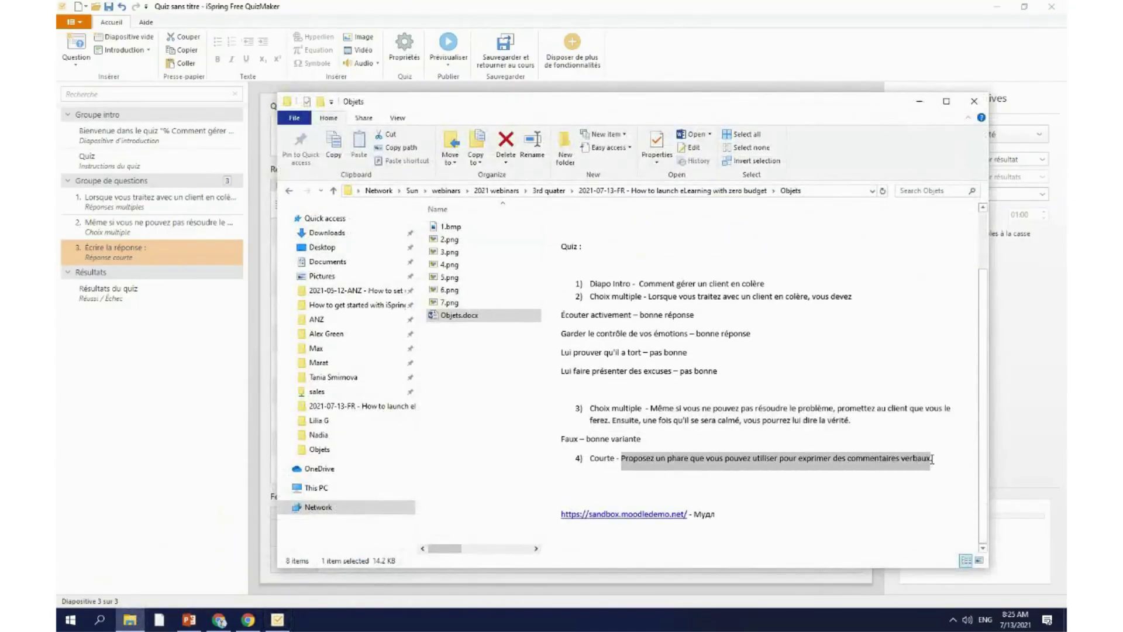
{"action": "left_click", "coordinate": [919, 100]}
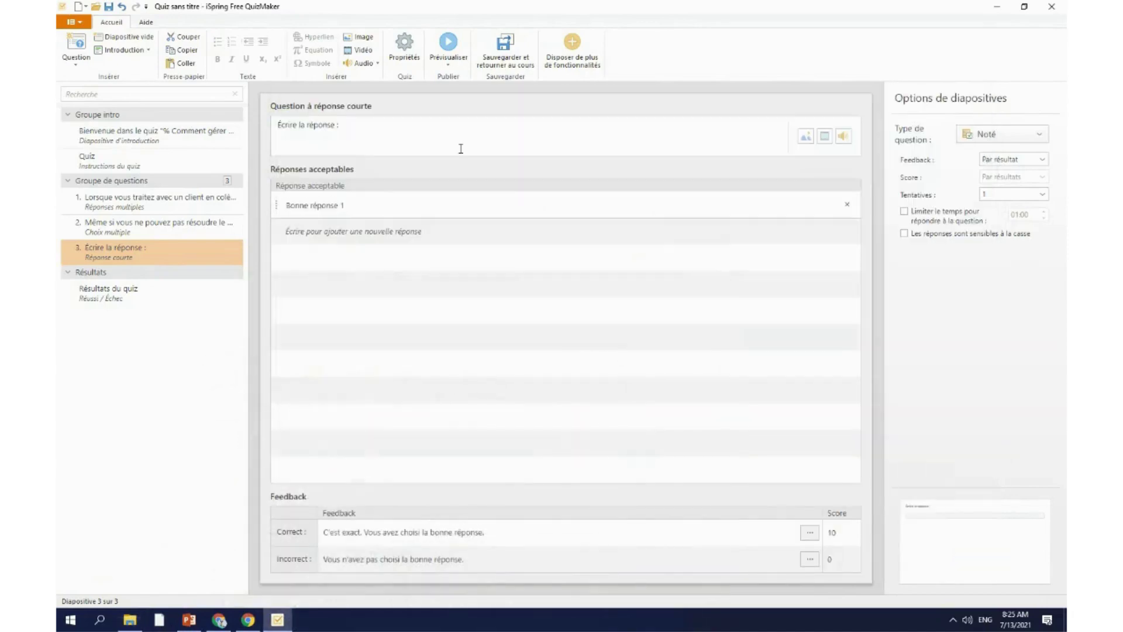
{"action": "left_click_drag", "start_coordinate": [340, 125], "coordinate": [275, 130]}
{"action": "key", "text": "ctrl+v"}
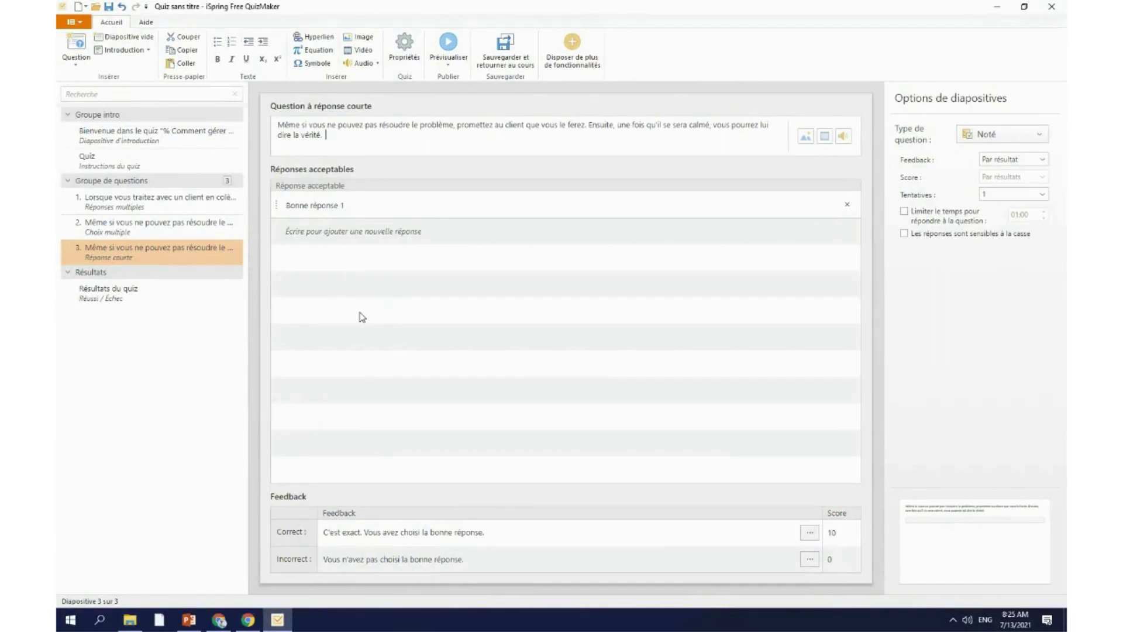
{"action": "left_click", "coordinate": [369, 203]}
Step: Replace the default answer 'Bonne réponse 1' with 'klsufa'
{"action": "left_click_drag", "start_coordinate": [378, 203], "coordinate": [263, 207]}
{"action": "key", "text": "BackSpace"}
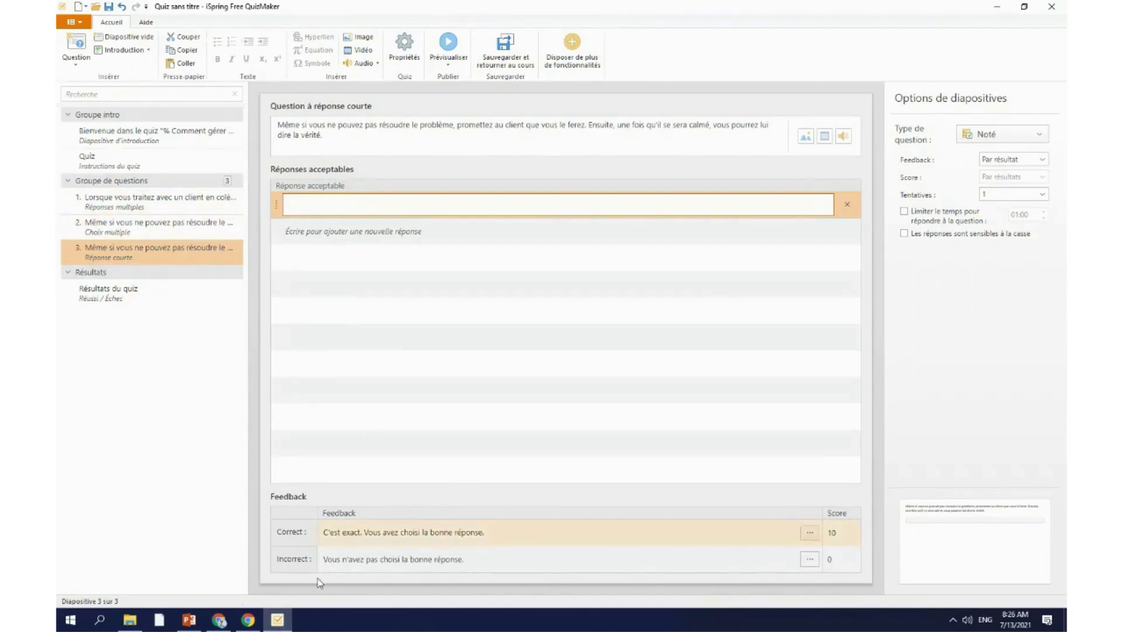
{"action": "left_click", "coordinate": [189, 620]}
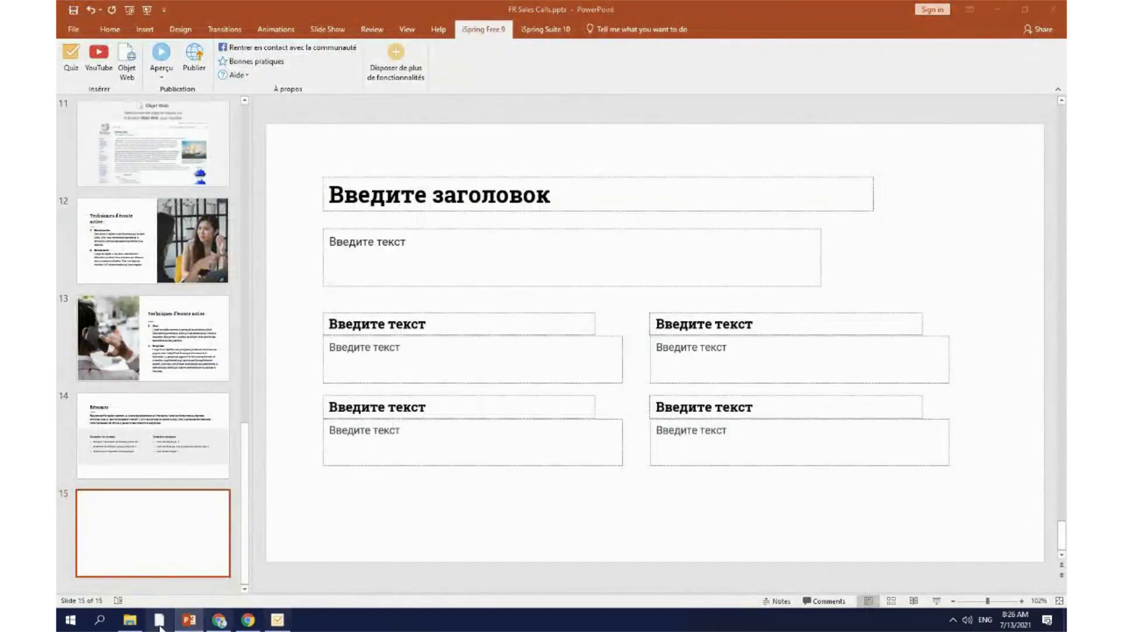
{"action": "left_click", "coordinate": [127, 622]}
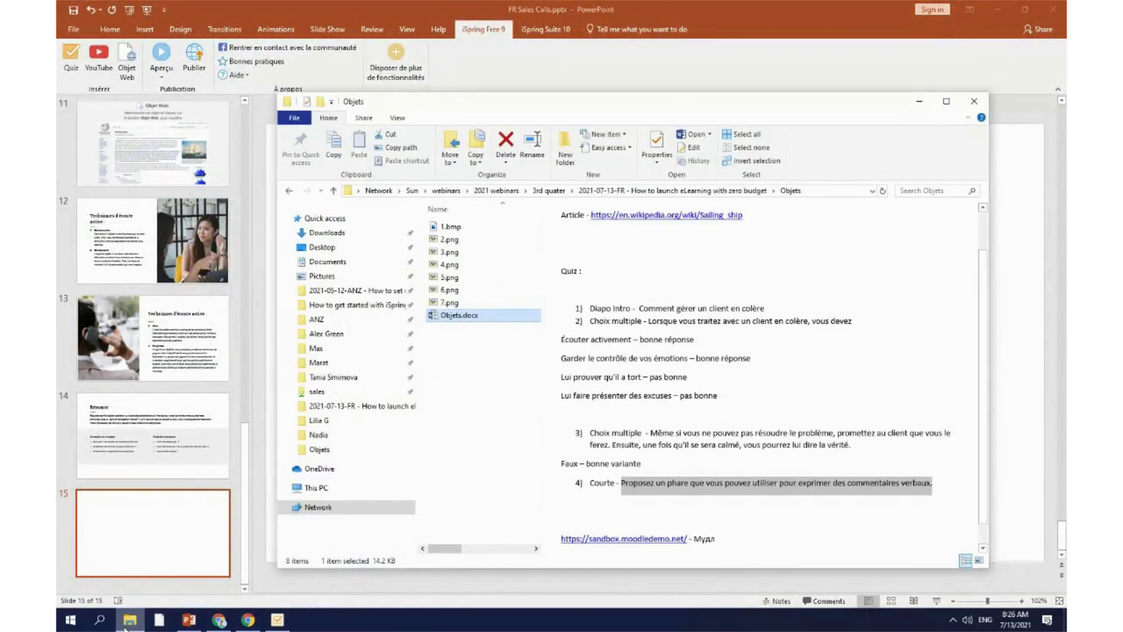
{"action": "left_click", "coordinate": [127, 621]}
{"action": "left_click", "coordinate": [330, 203]}
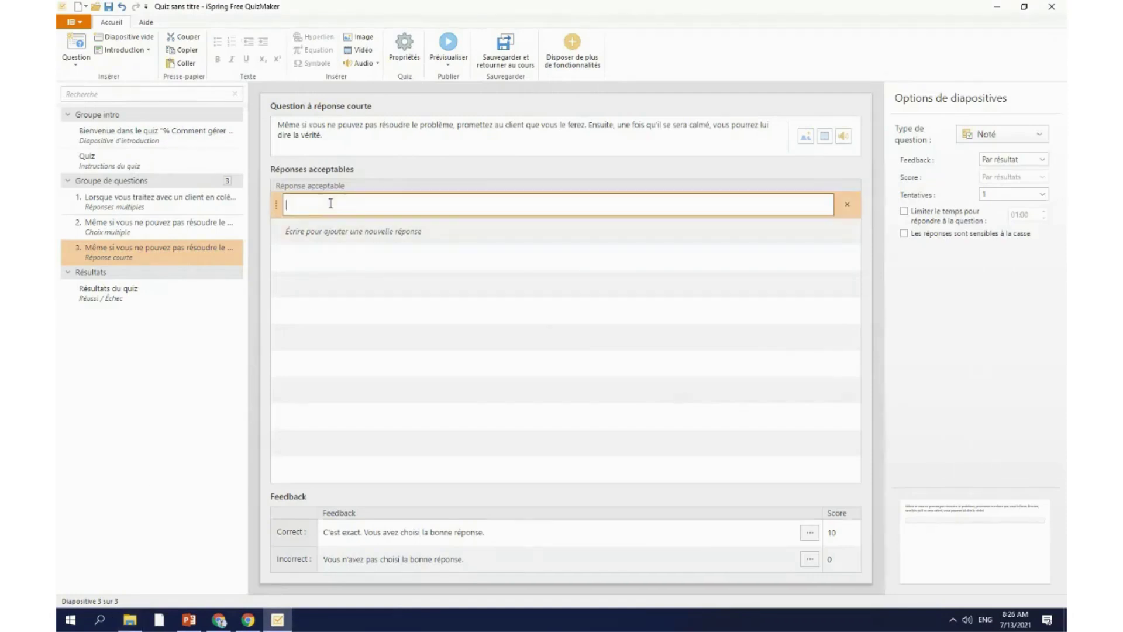
{"action": "type", "text": "klsufa"}
Step: Add four more acceptable answers: 'sfcacx\', 'scfzfcv', 'bdcfsbv' and 'bsdczs'
{"action": "left_click", "coordinate": [380, 231]}
{"action": "type", "text": "sfca\fcx\\"}
{"action": "left_click", "coordinate": [384, 254]}
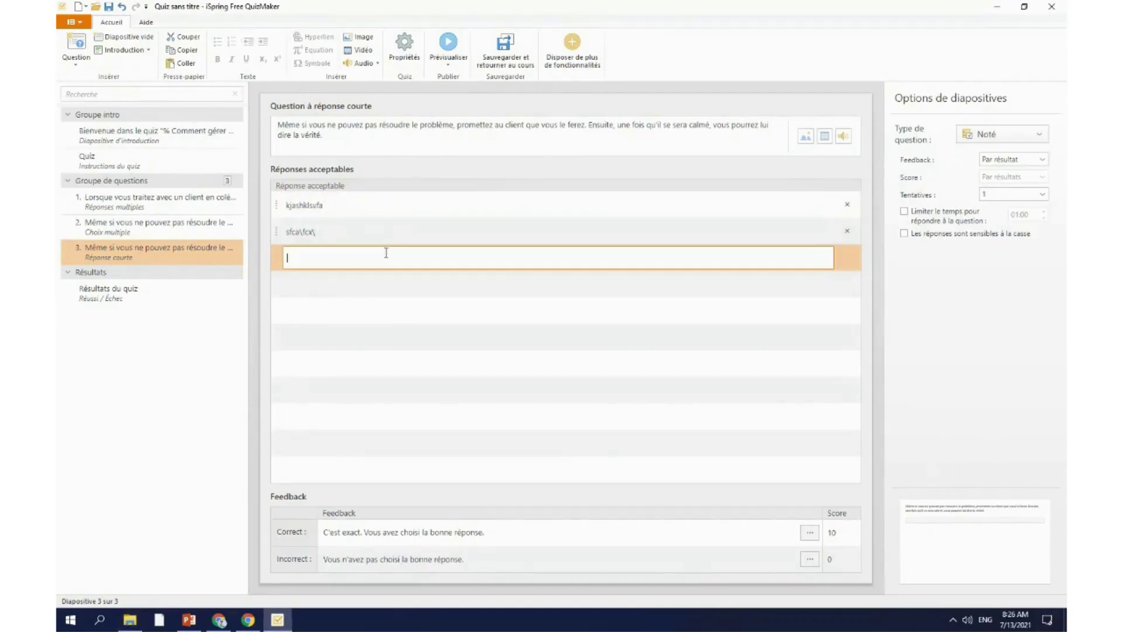
{"action": "type", "text": "scfzfcv"}
{"action": "left_click", "coordinate": [381, 284]}
{"action": "type", "text": "bdcfsbv"}
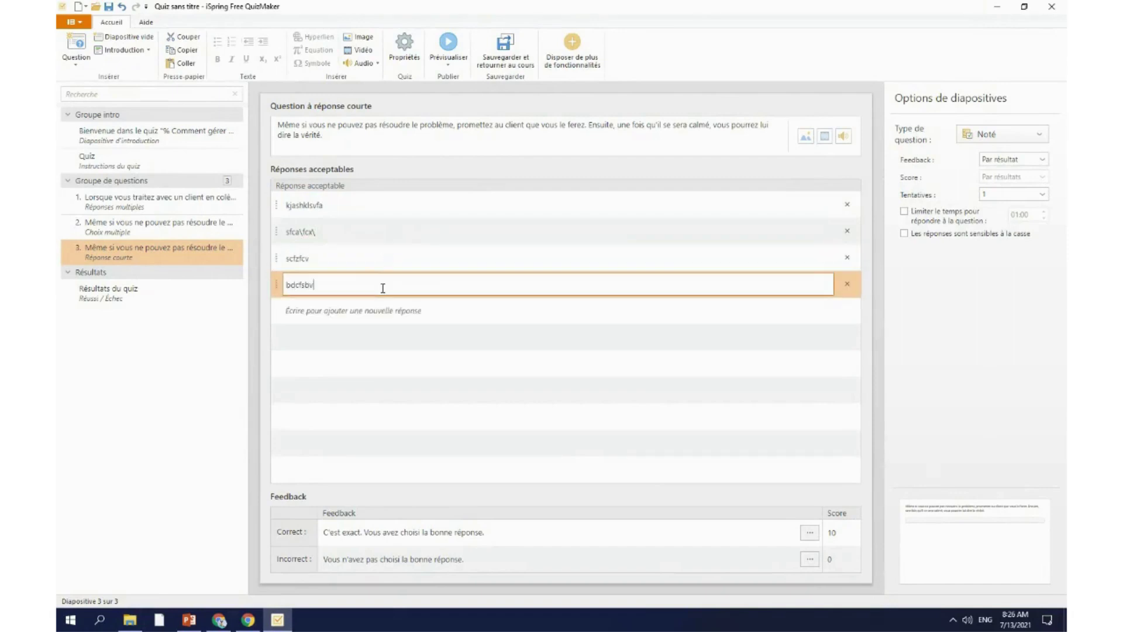
{"action": "left_click", "coordinate": [379, 310]}
{"action": "type", "text": "bsdczs"}
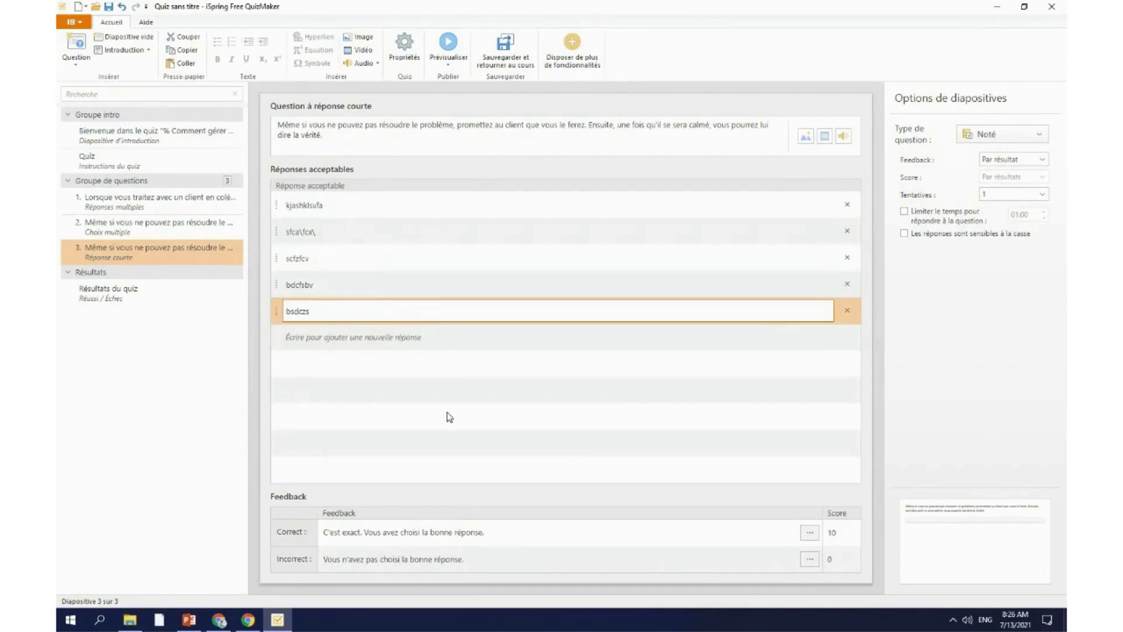
{"action": "left_click", "coordinate": [448, 416]}
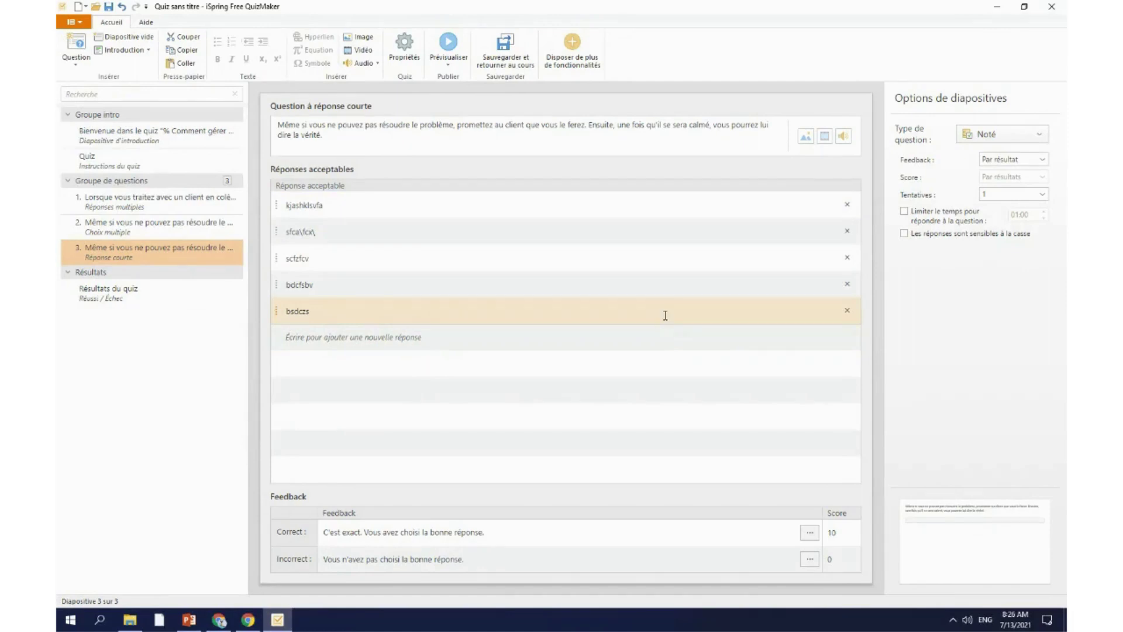
Step: Tick 'Les réponses sont sensibles à la casse' and insert 7.png as the question's picture
{"action": "left_click", "coordinate": [975, 238]}
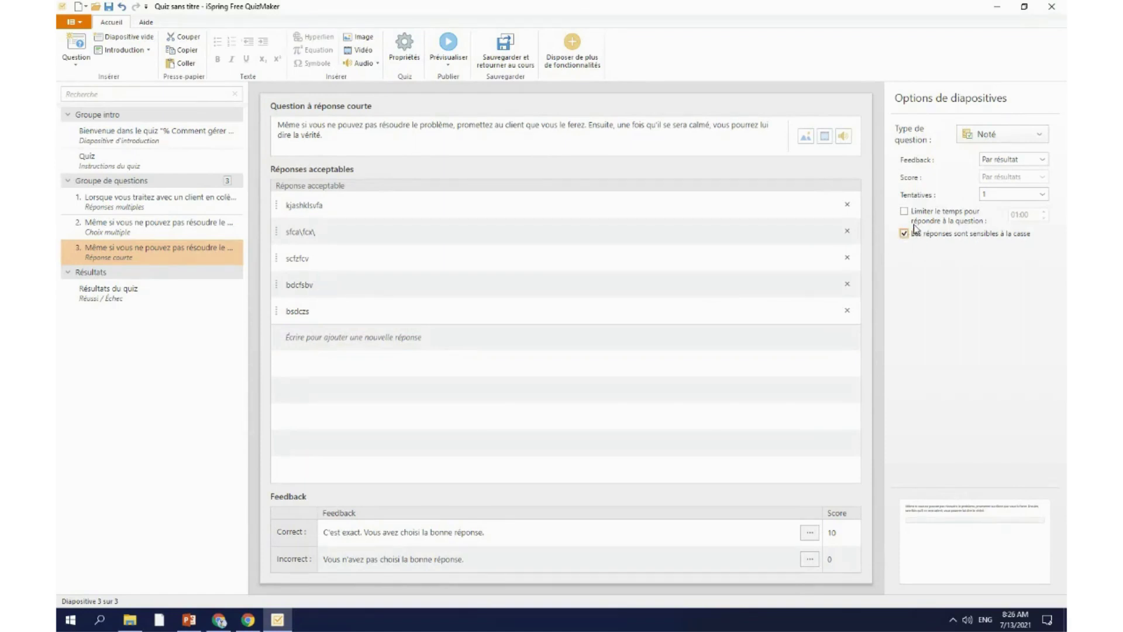
{"action": "left_click", "coordinate": [805, 136]}
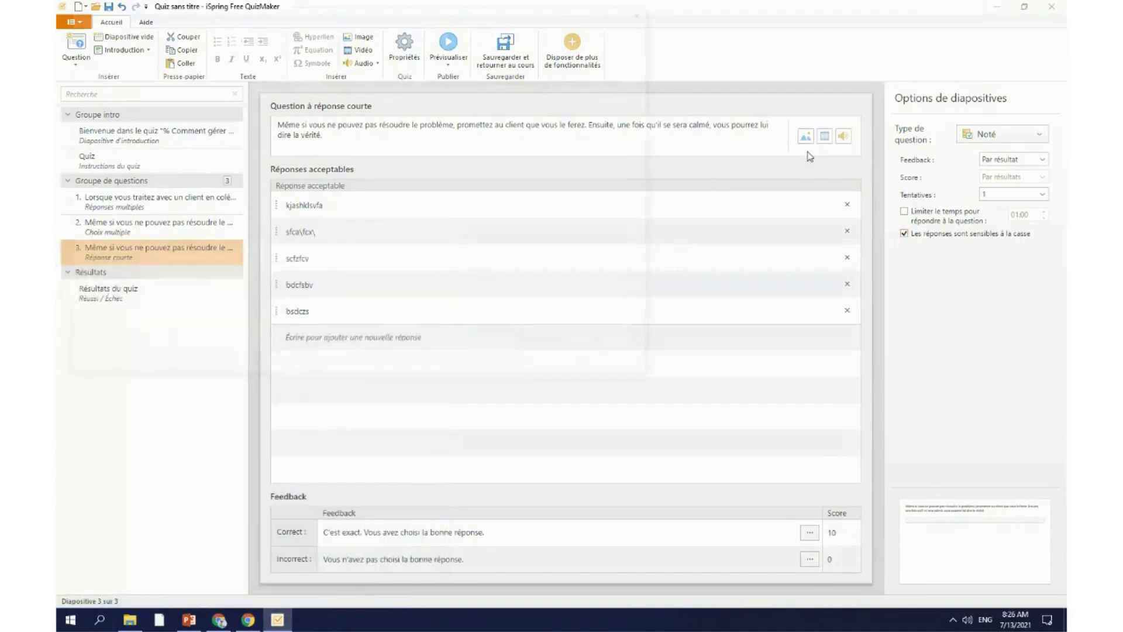
{"action": "left_click", "coordinate": [344, 158]}
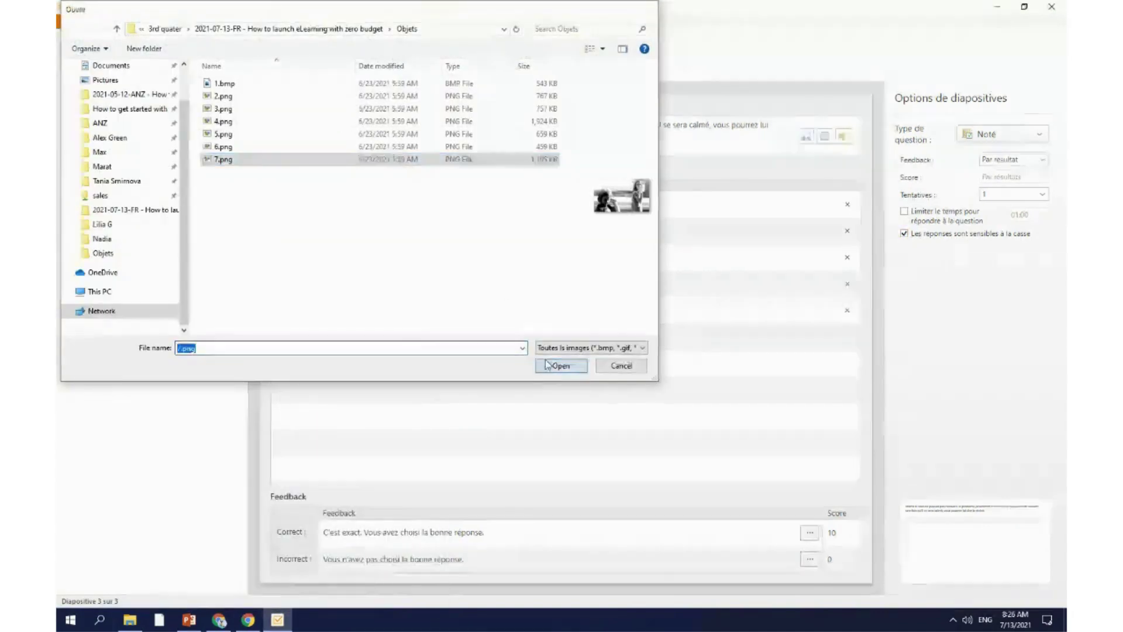
{"action": "left_click", "coordinate": [560, 365]}
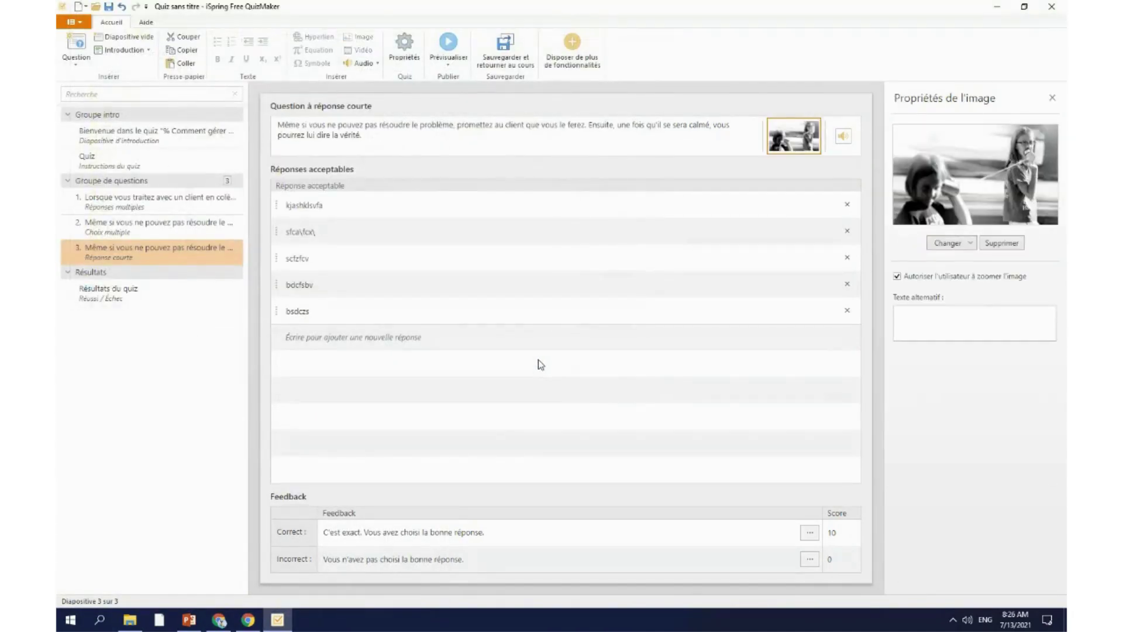
{"action": "left_click", "coordinate": [135, 402]}
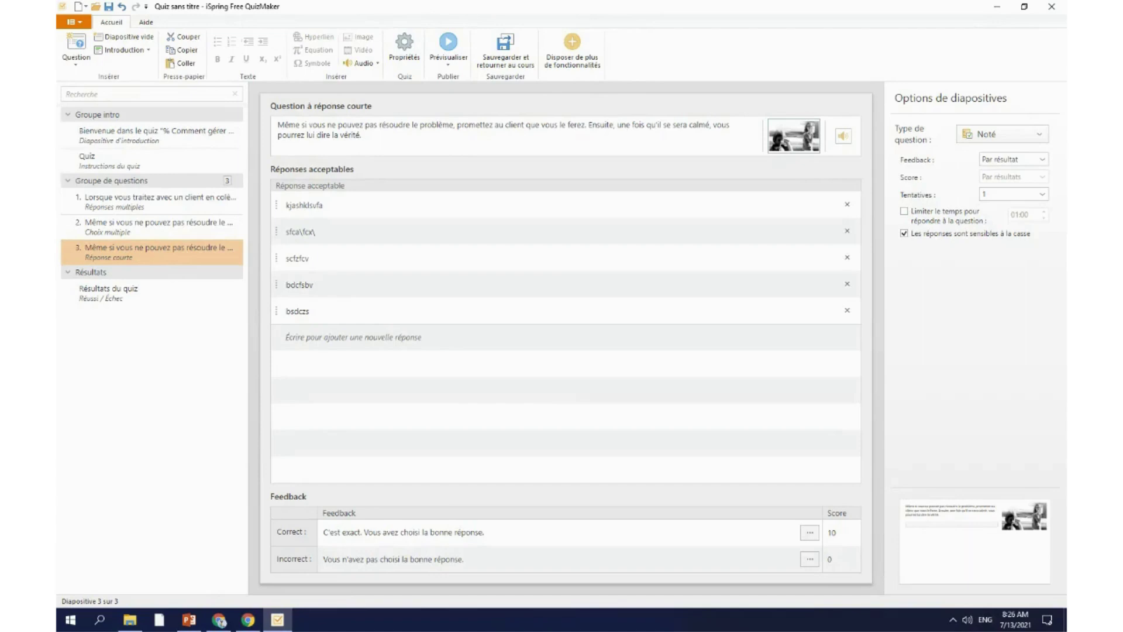
{"action": "left_click", "coordinate": [76, 47]}
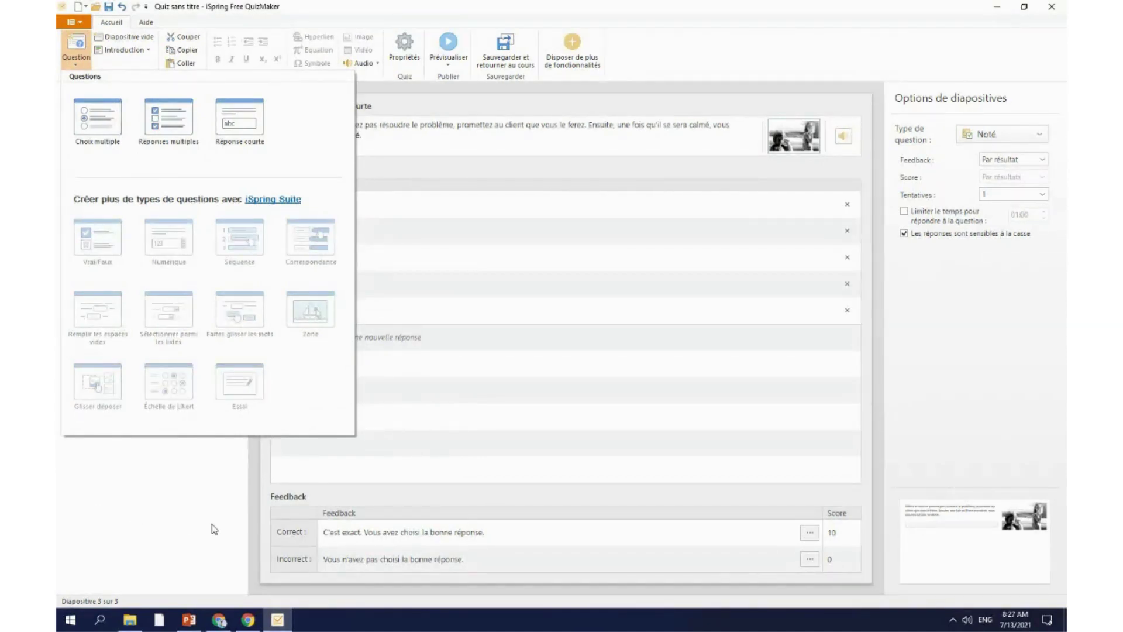
Step: Show the Résultat page of the quiz Propriétés, with its 80% passing threshold
{"action": "left_click", "coordinate": [249, 509]}
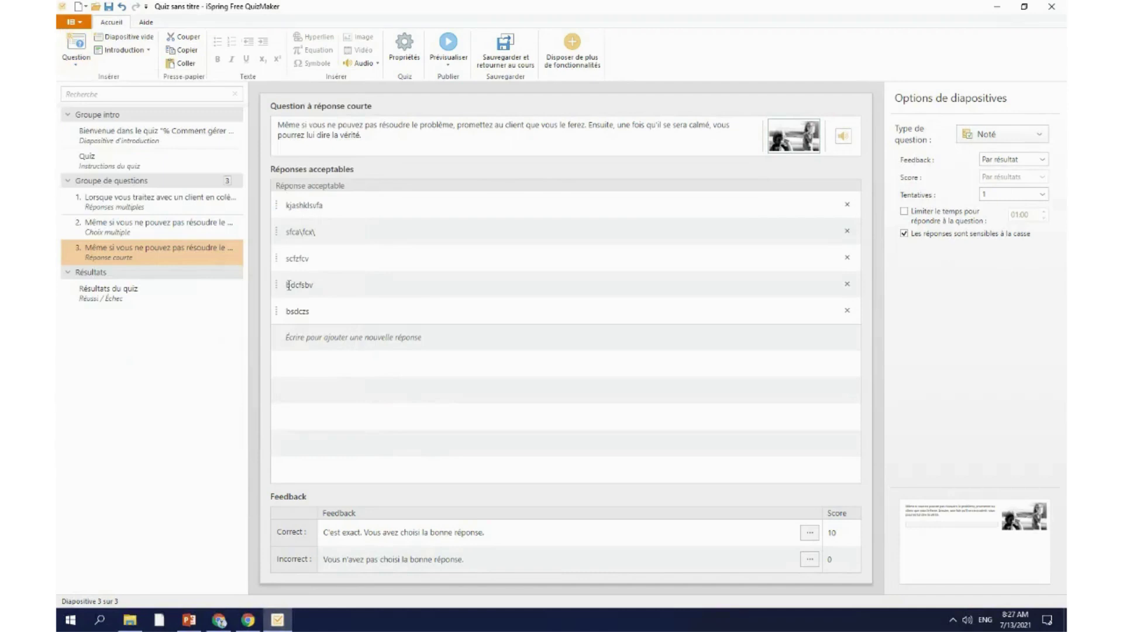
{"action": "left_click", "coordinate": [414, 57]}
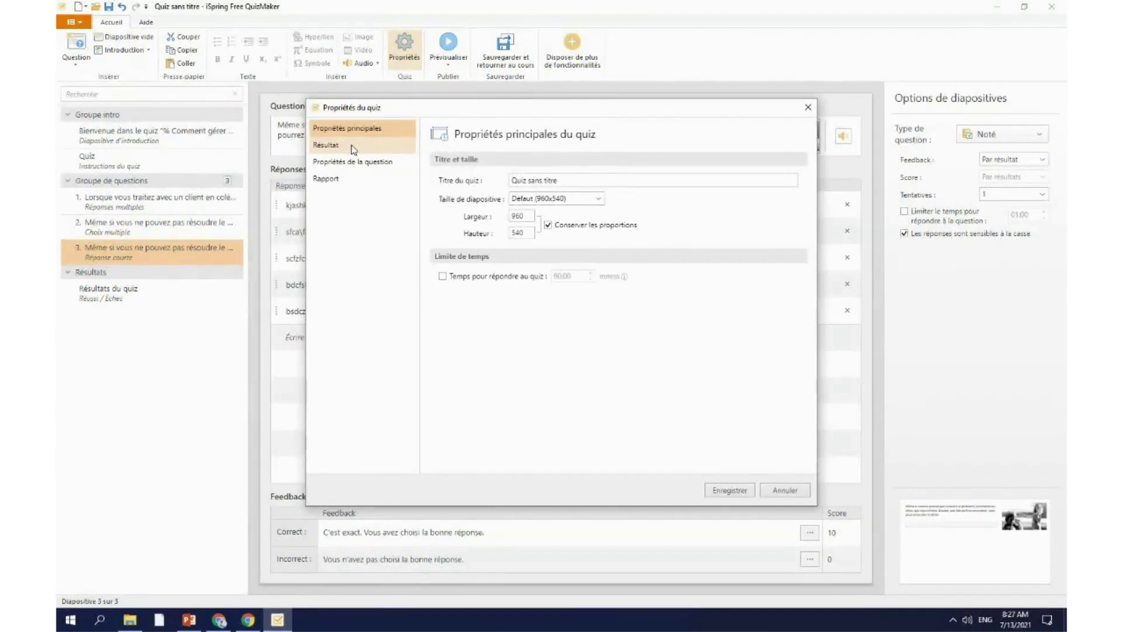
{"action": "left_click", "coordinate": [353, 147]}
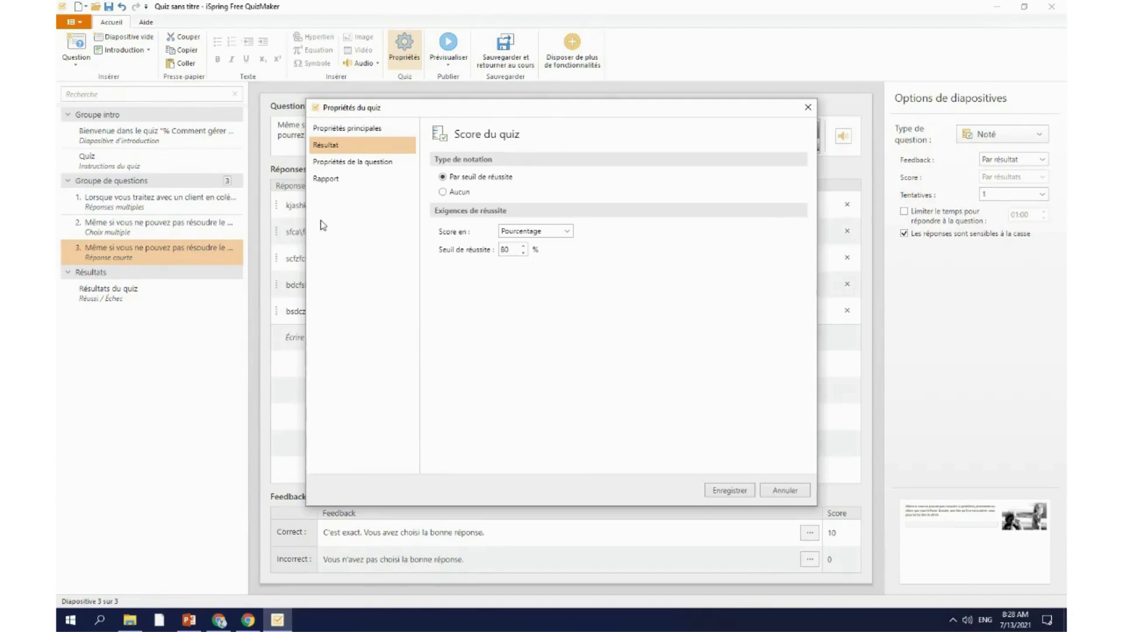
Step: Apply all four question property settings to every question, then show the Rapport page
{"action": "left_click", "coordinate": [351, 162]}
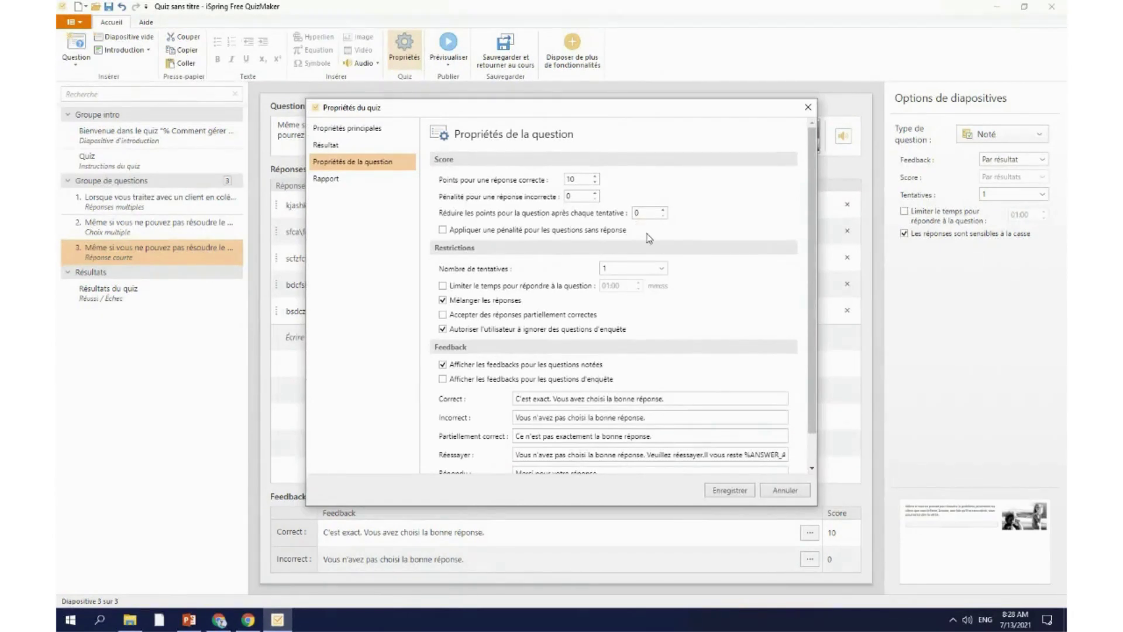
{"action": "scroll", "coordinate": [600, 389], "scroll_direction": "down", "scroll_amount": 1}
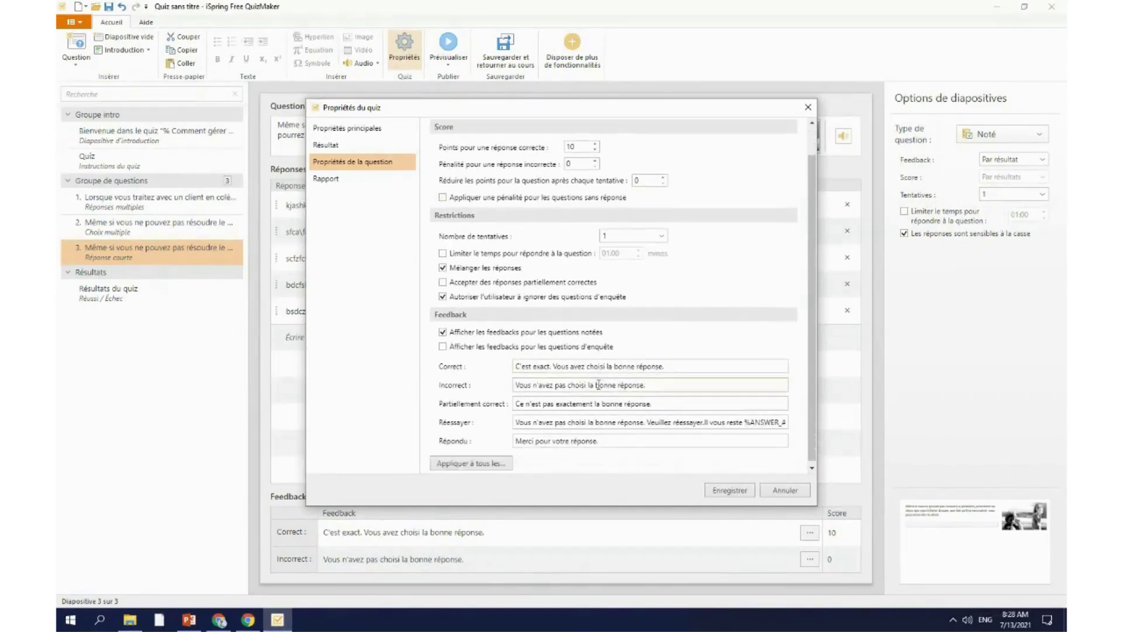
{"action": "left_click", "coordinate": [498, 461]}
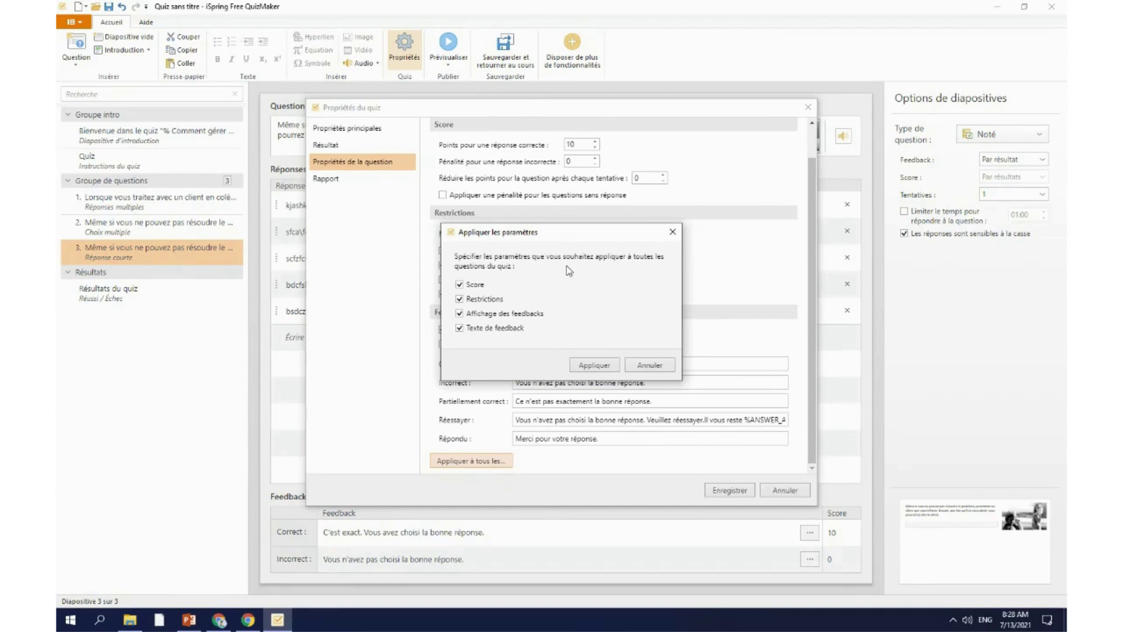
{"action": "left_click", "coordinate": [612, 365]}
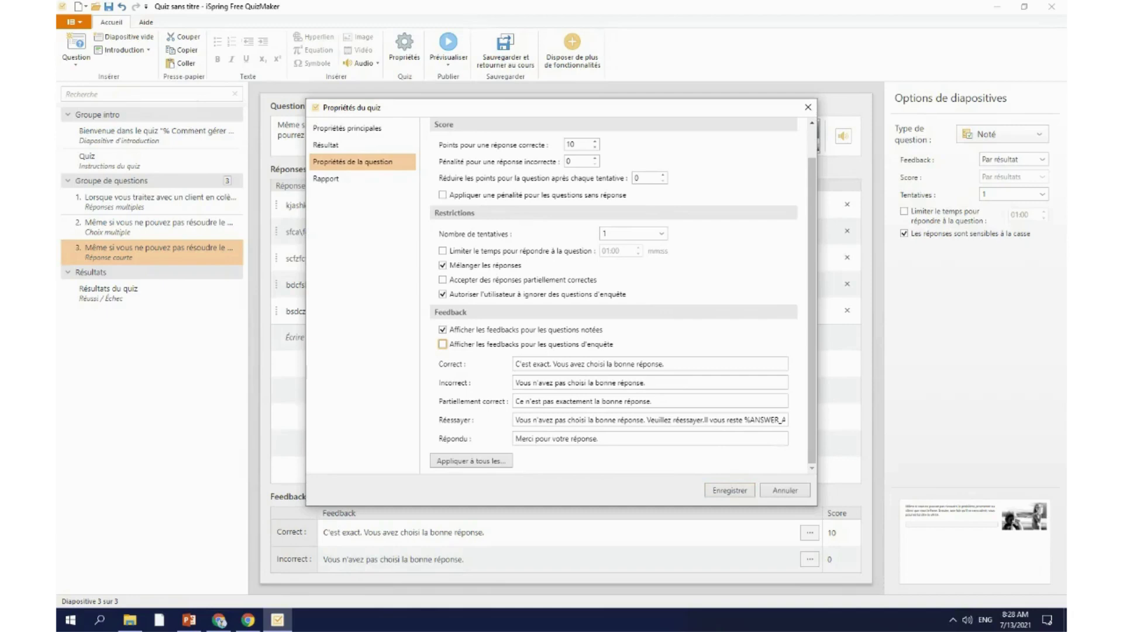
{"action": "left_click", "coordinate": [327, 181]}
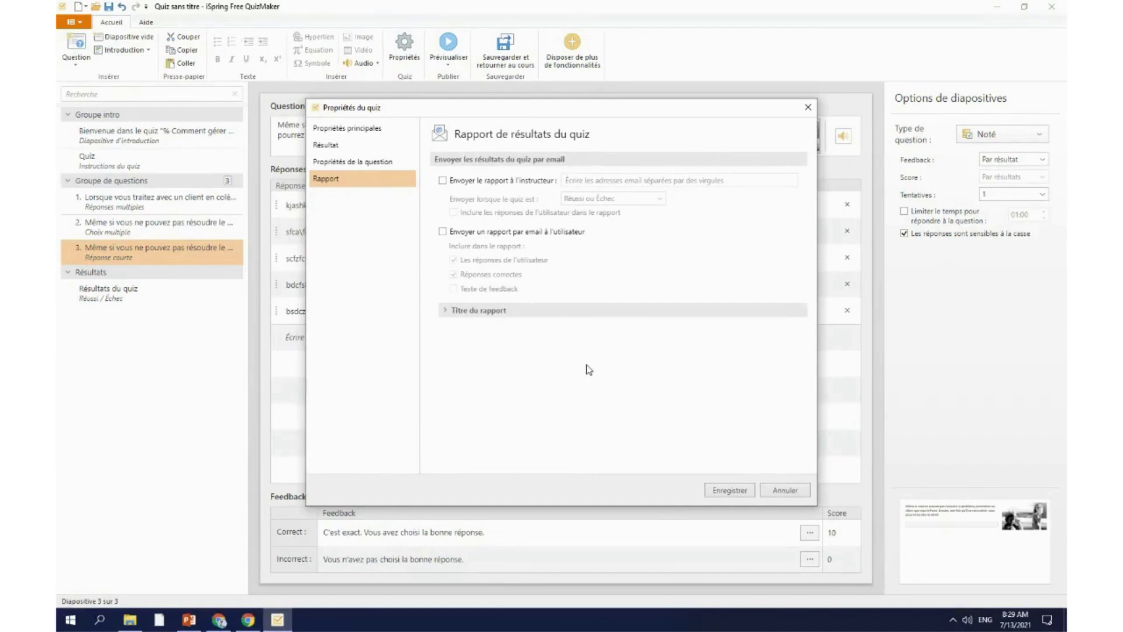
Step: Cancel the properties, add an Informations utilisateur intro slide, then save and return to the course
{"action": "left_click", "coordinate": [784, 490]}
{"action": "left_click", "coordinate": [124, 49]}
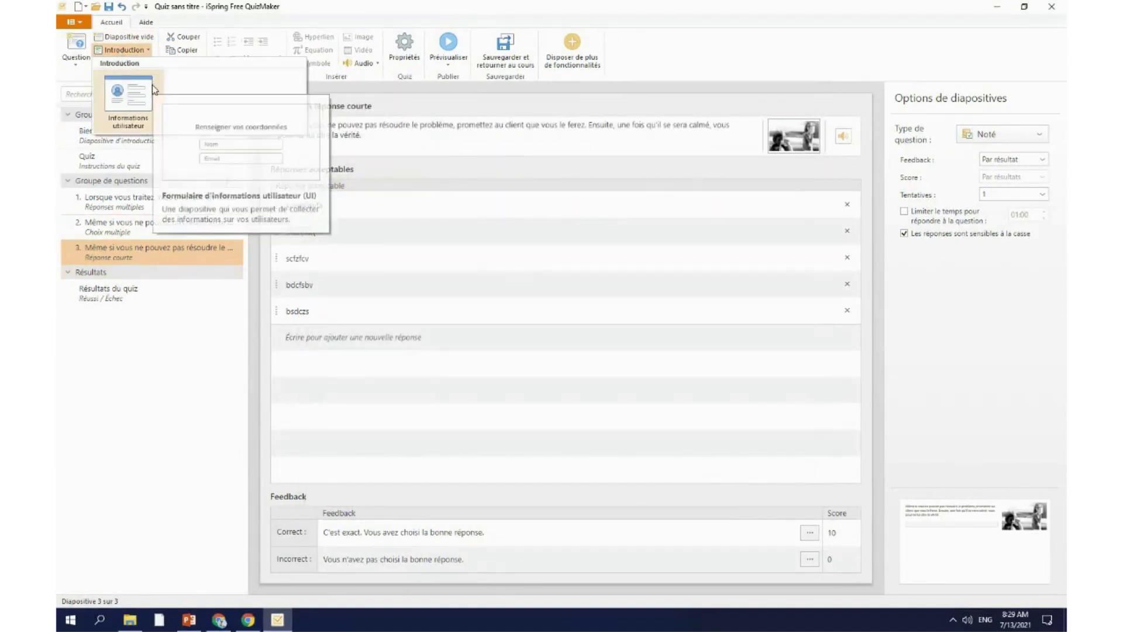
{"action": "left_click", "coordinate": [154, 89]}
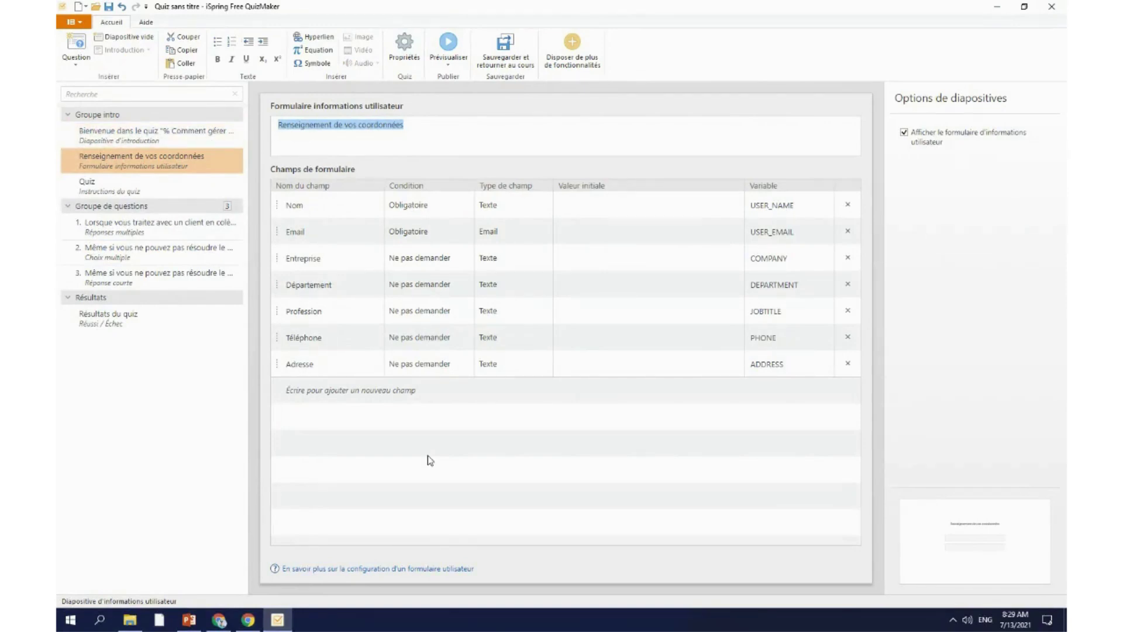
{"action": "left_click", "coordinate": [196, 429]}
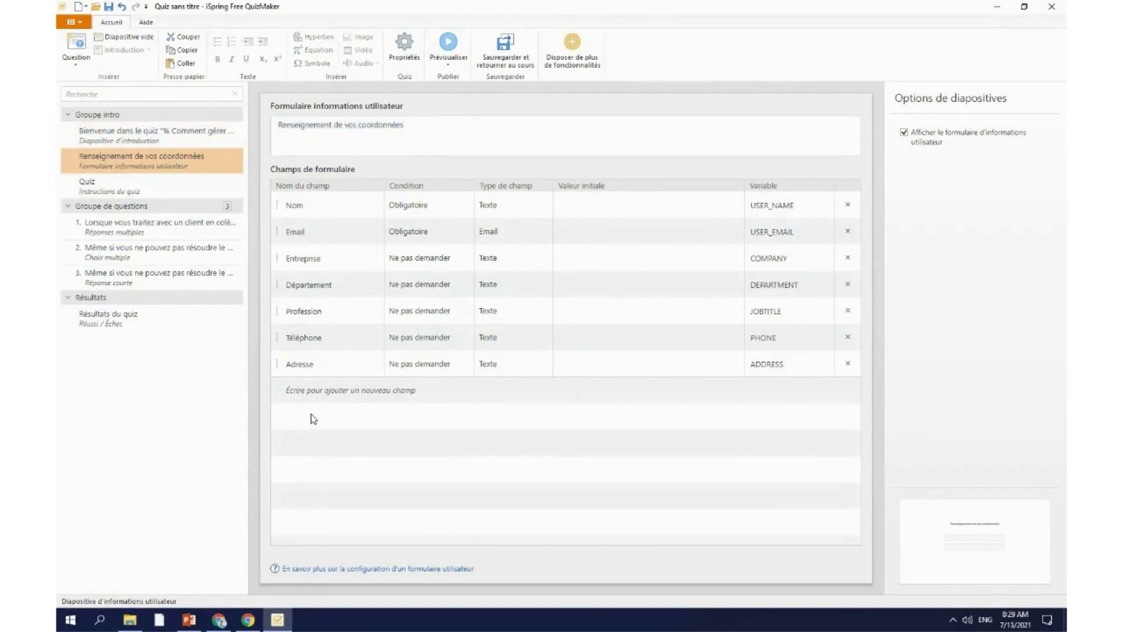
{"action": "left_click", "coordinate": [316, 395]}
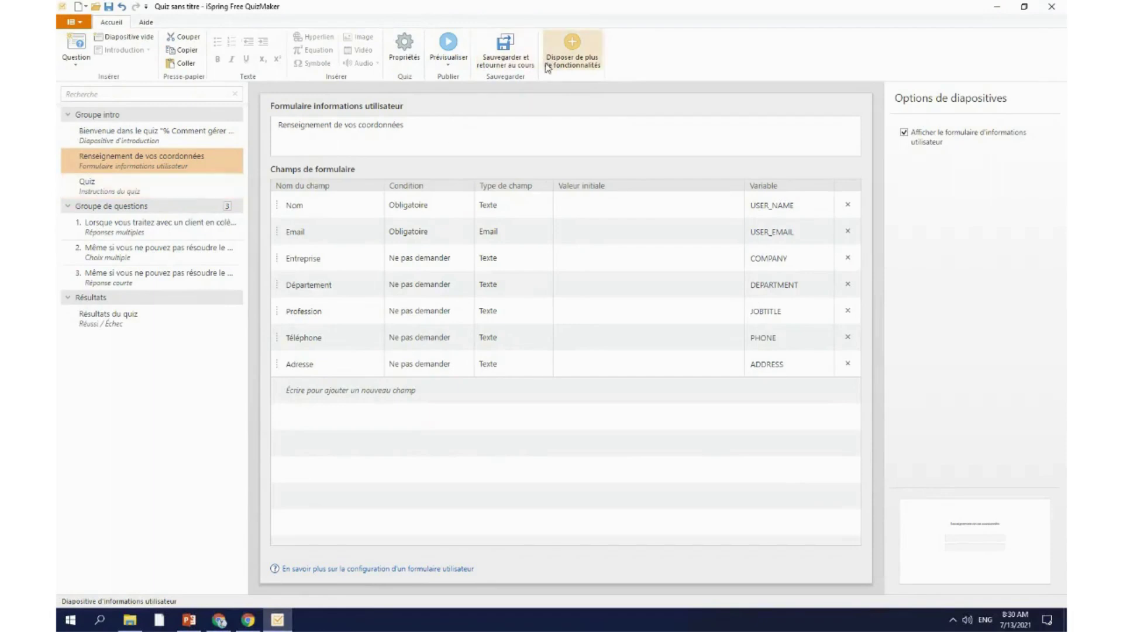
{"action": "left_click", "coordinate": [528, 75]}
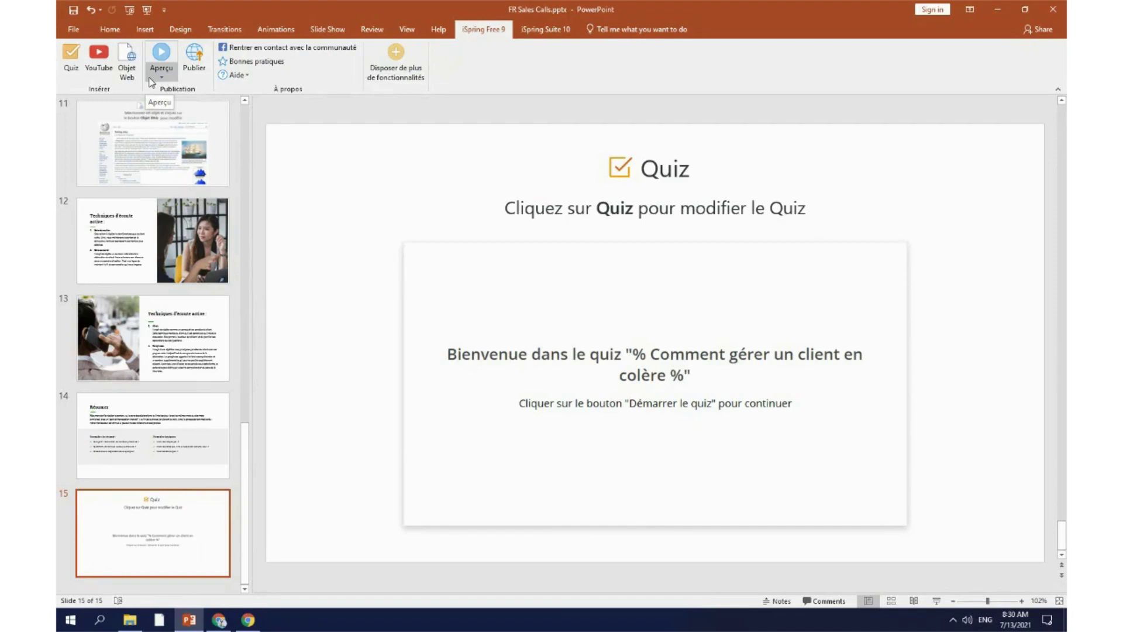
Step: Preview the whole presentation through chapter one, playing the voice warm-up video
{"action": "left_click", "coordinate": [151, 80]}
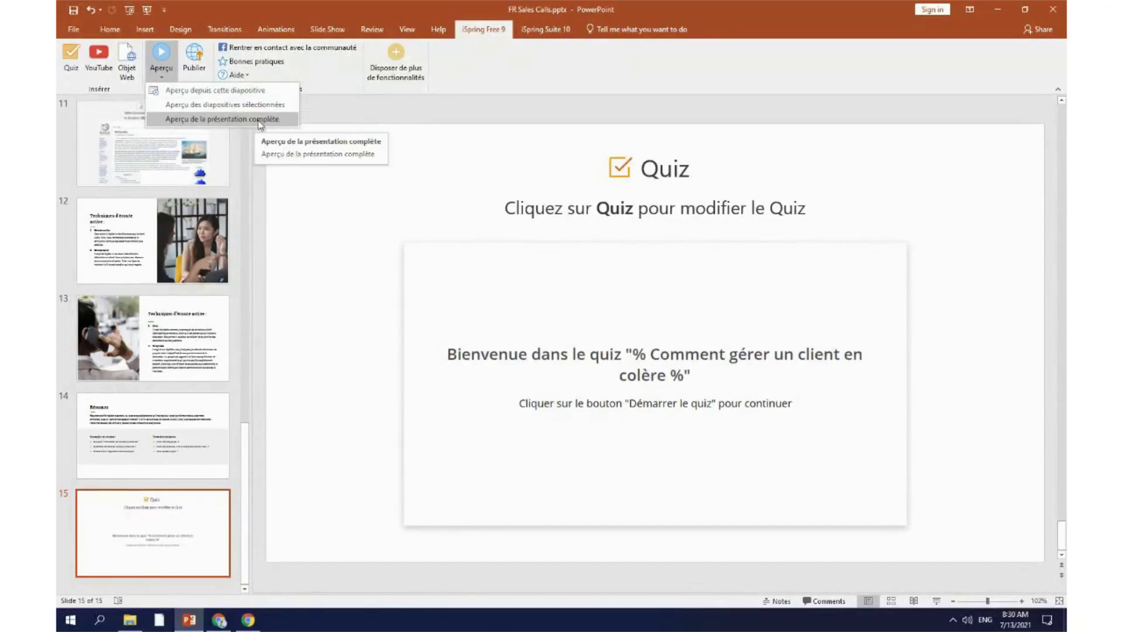
{"action": "left_click", "coordinate": [260, 119]}
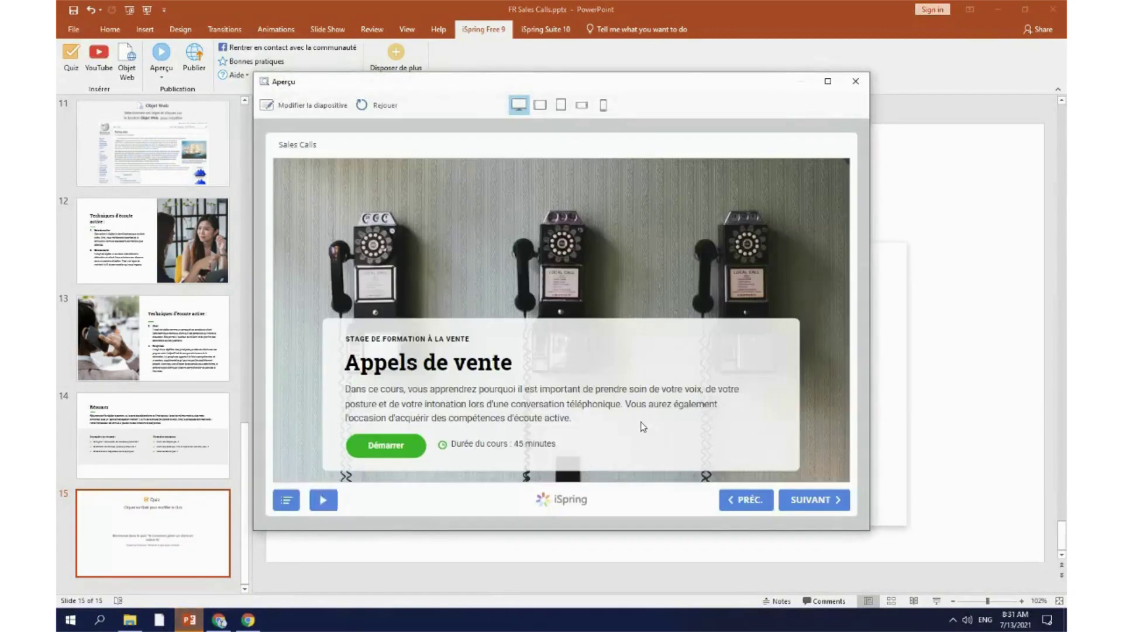
{"action": "left_click", "coordinate": [798, 509]}
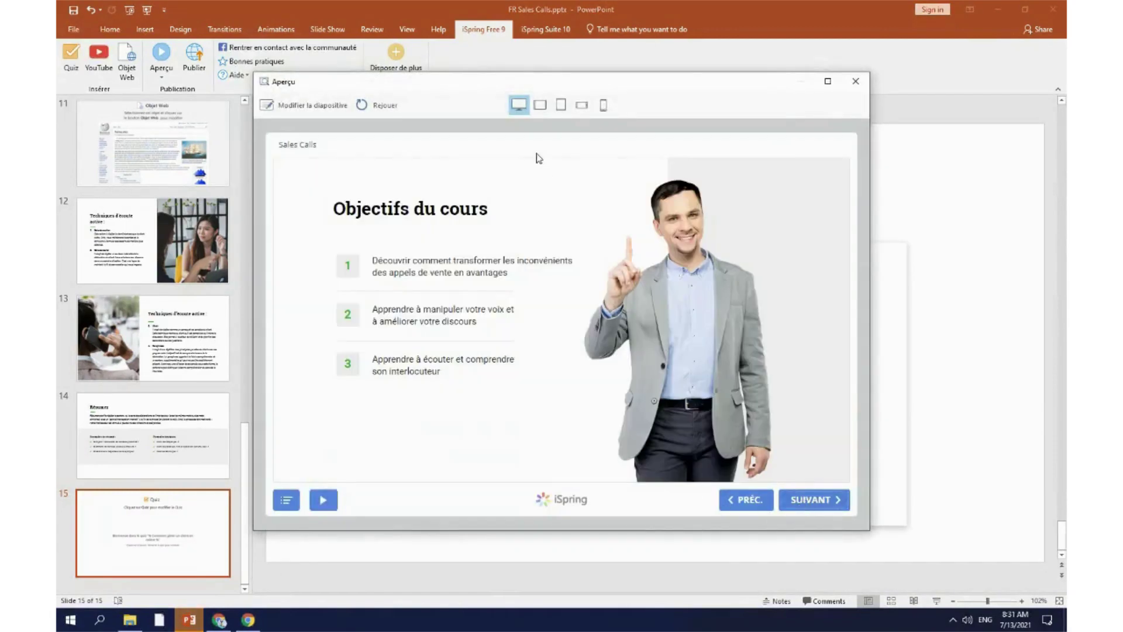
{"action": "left_click", "coordinate": [813, 501]}
{"action": "left_click", "coordinate": [817, 502]}
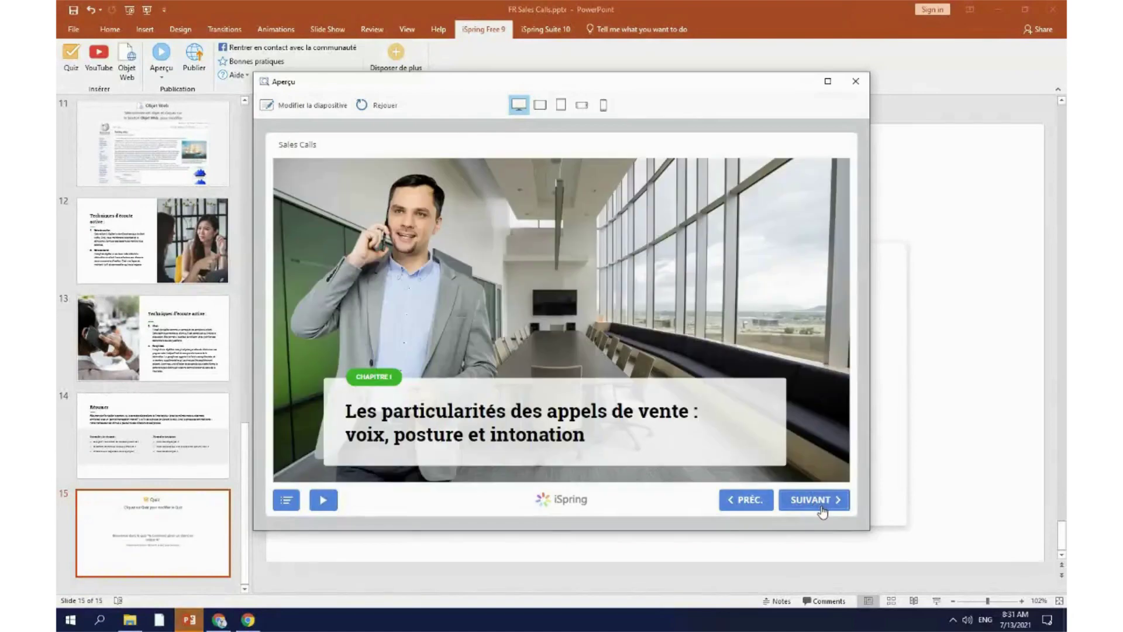
{"action": "left_click", "coordinate": [819, 506]}
{"action": "left_click", "coordinate": [820, 508]}
{"action": "left_click", "coordinate": [821, 510]}
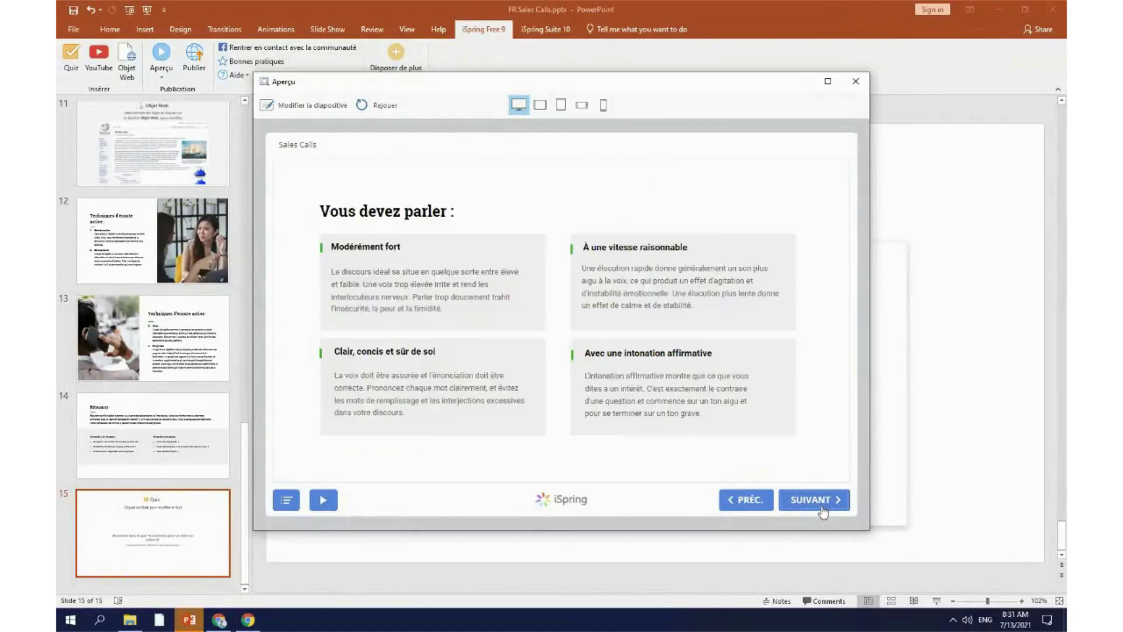
{"action": "left_click", "coordinate": [822, 512]}
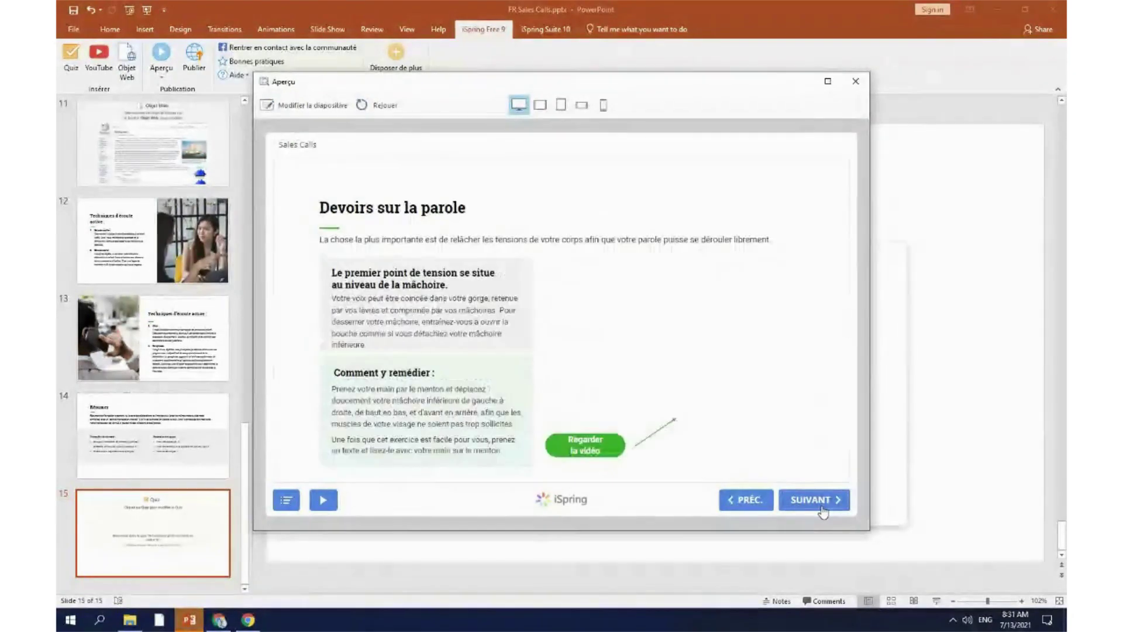
{"action": "left_click", "coordinate": [676, 342]}
{"action": "left_click", "coordinate": [702, 344]}
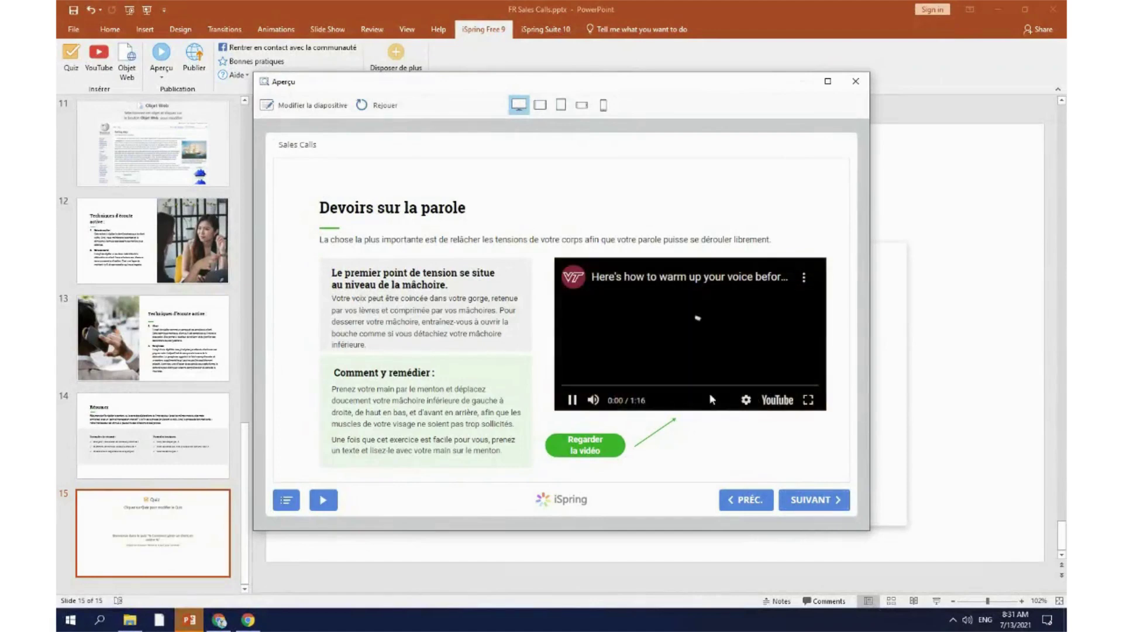
{"action": "left_click", "coordinate": [605, 385]}
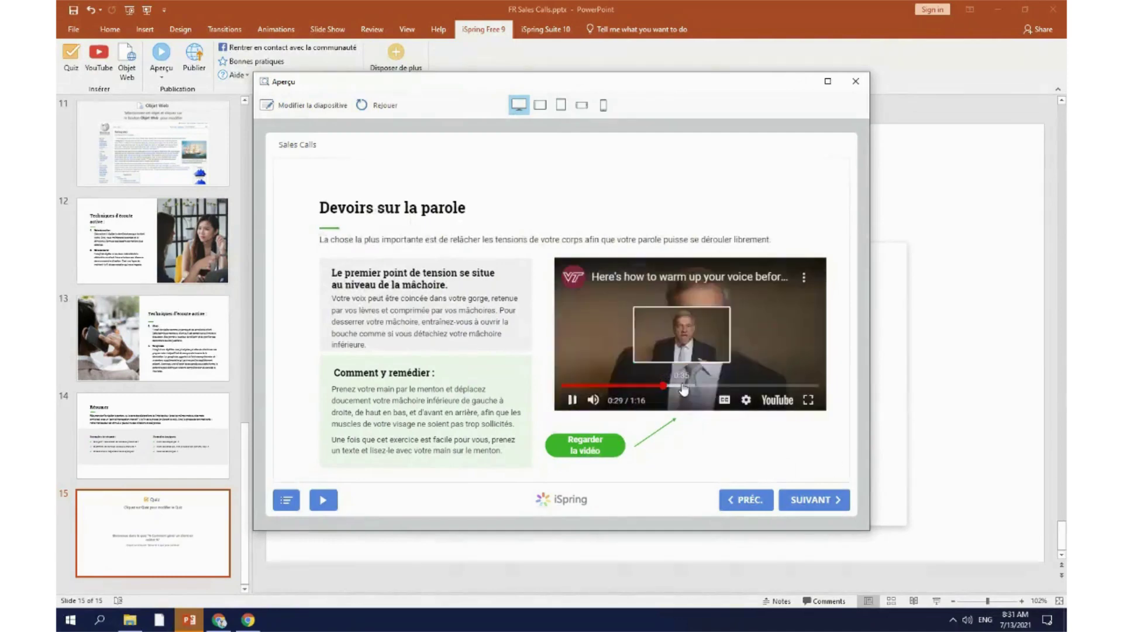
Step: Advance through chapter two, past the Wikipedia page and the summary, into the quiz
{"action": "left_click", "coordinate": [813, 501]}
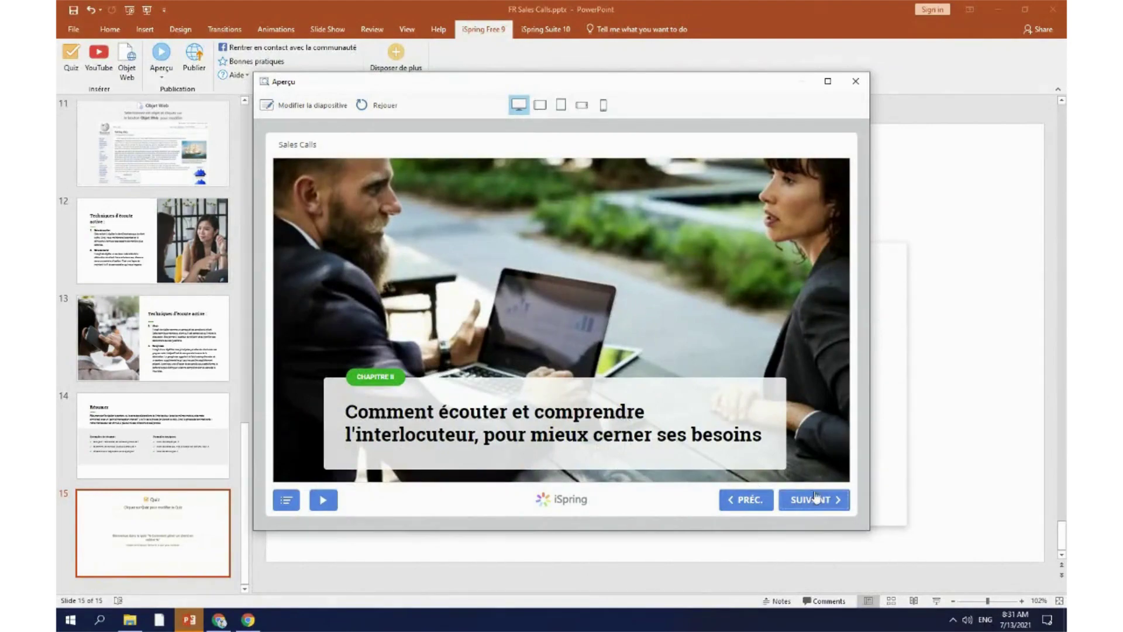
{"action": "left_click", "coordinate": [814, 497]}
{"action": "left_click", "coordinate": [810, 500]}
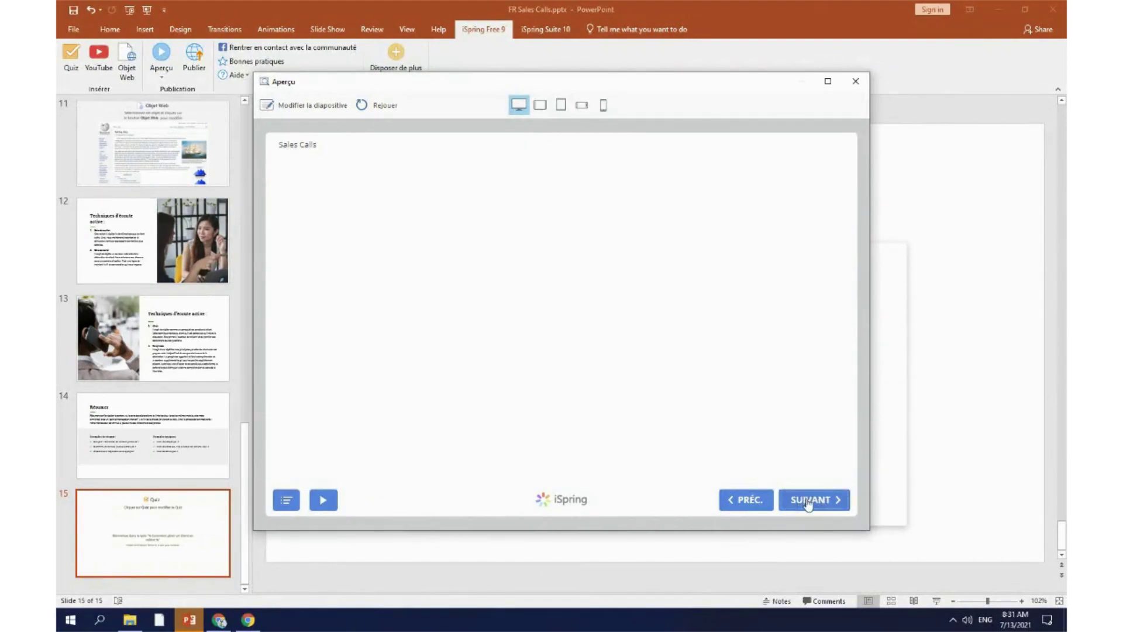
{"action": "scroll", "coordinate": [516, 304], "scroll_direction": "down", "scroll_amount": 5}
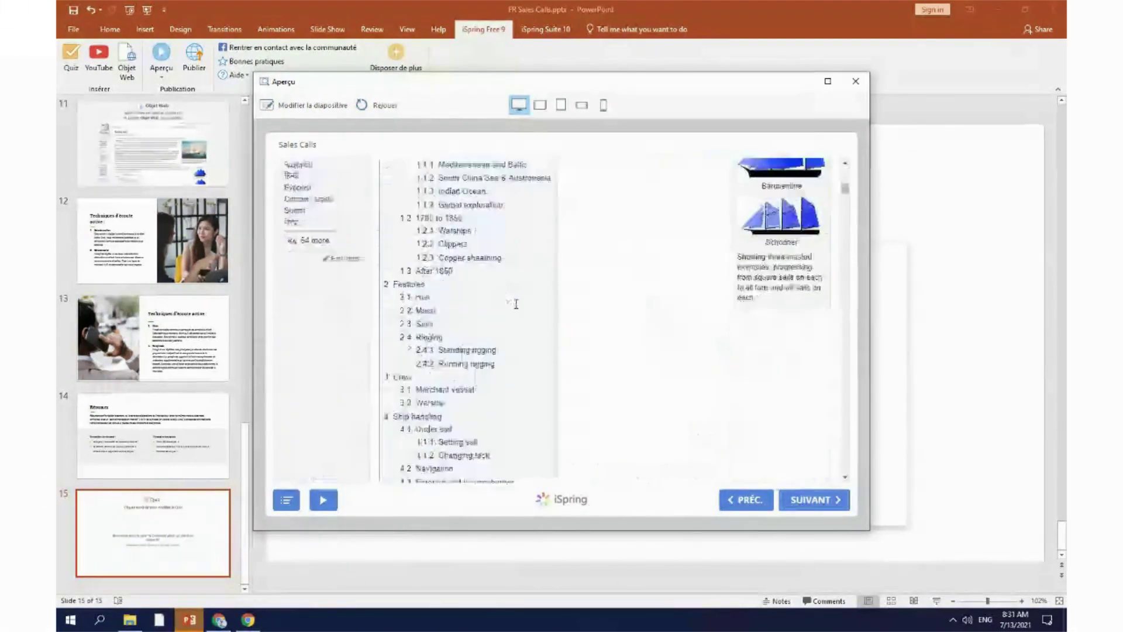
{"action": "scroll", "coordinate": [516, 303], "scroll_direction": "down", "scroll_amount": 15}
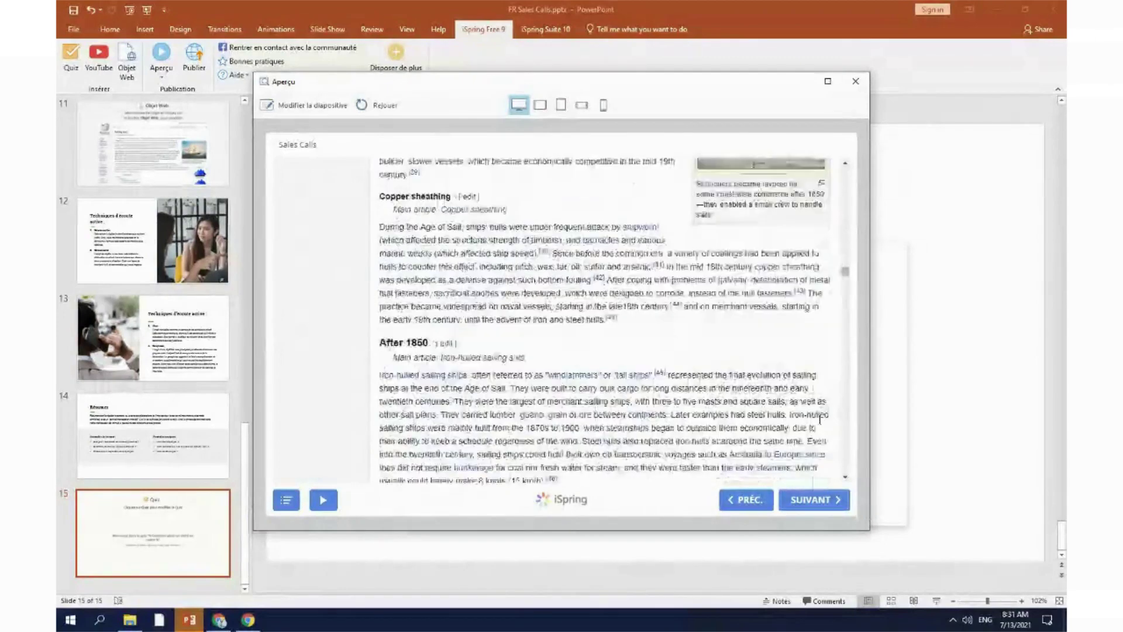
{"action": "left_click", "coordinate": [827, 503]}
{"action": "left_click", "coordinate": [839, 511]}
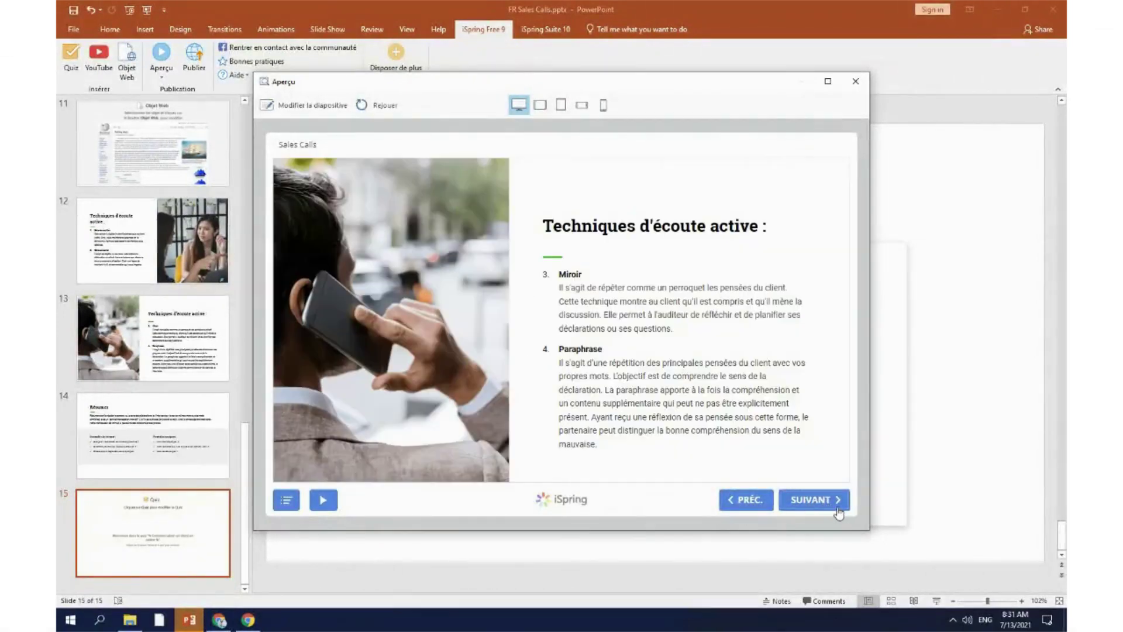
{"action": "left_click", "coordinate": [838, 512]}
{"action": "left_click", "coordinate": [838, 512]}
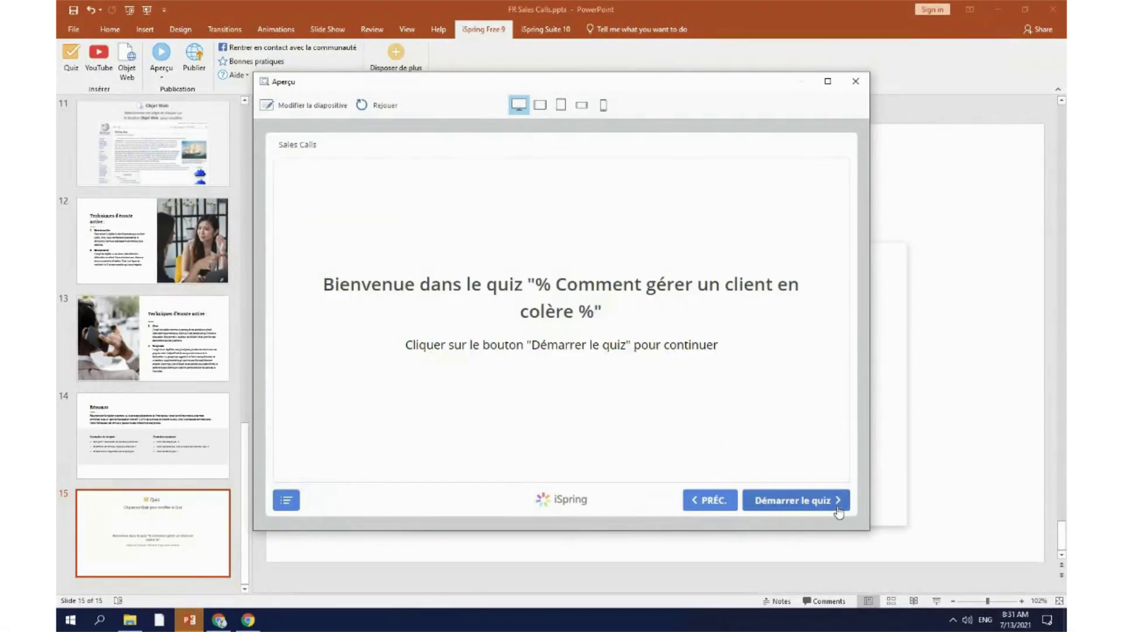
{"action": "left_click", "coordinate": [801, 501]}
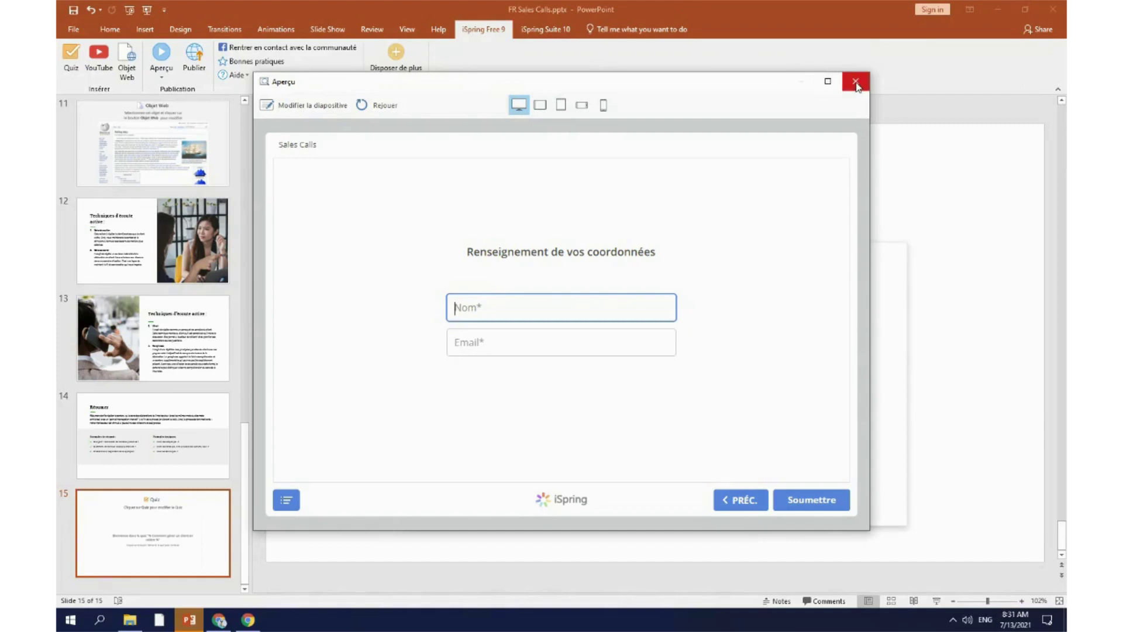
Step: Close the Aperçu window to return to slide 15's quiz welcome screen
{"action": "left_click", "coordinate": [855, 83]}
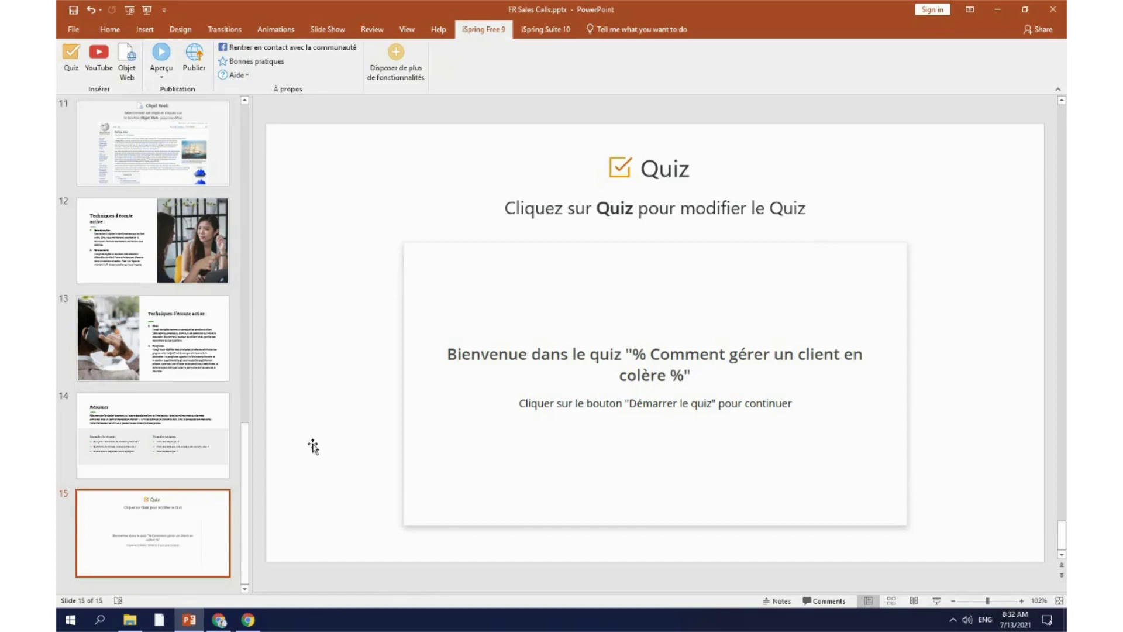
Step: Set up publishing to an LMS with the SCORM 1.2 profile
{"action": "left_click", "coordinate": [194, 57]}
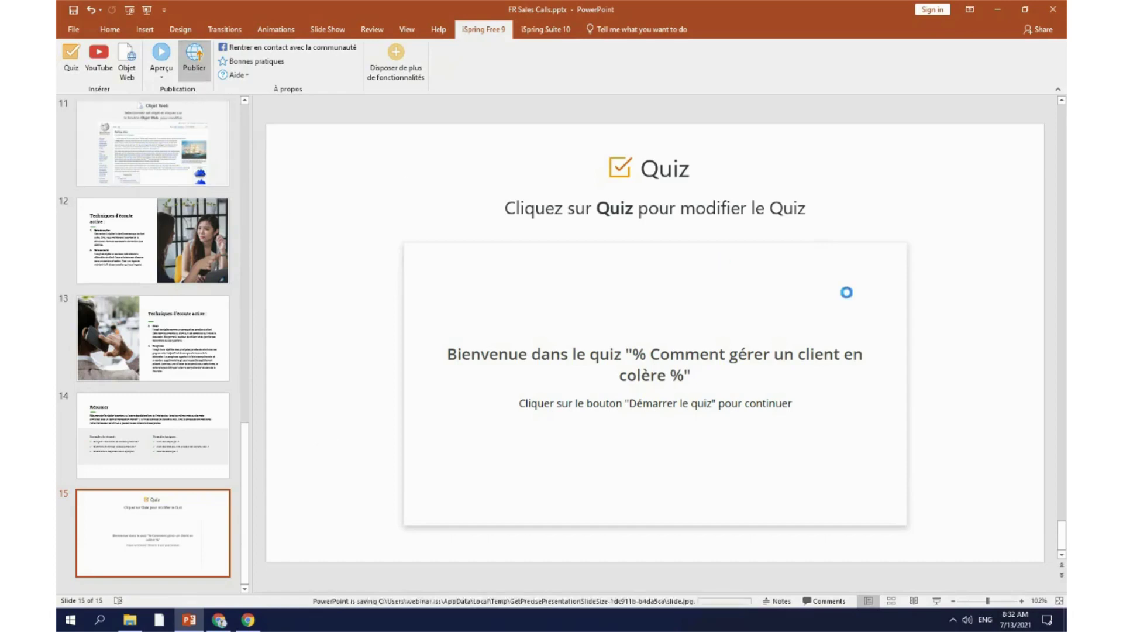
{"action": "left_click", "coordinate": [420, 237]}
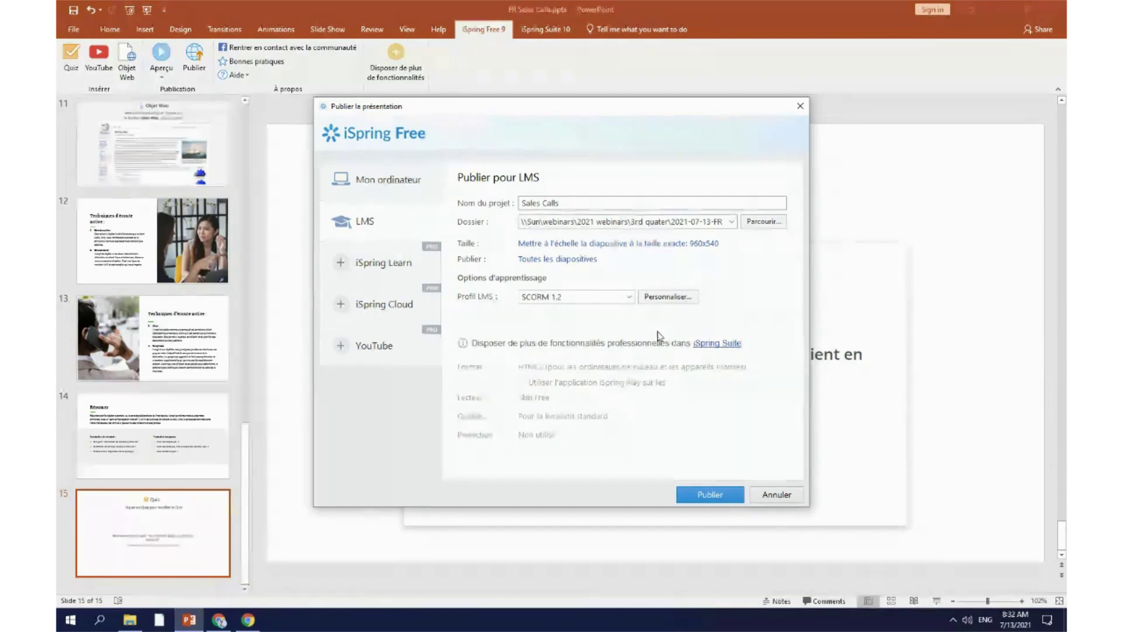
{"action": "left_click", "coordinate": [628, 297]}
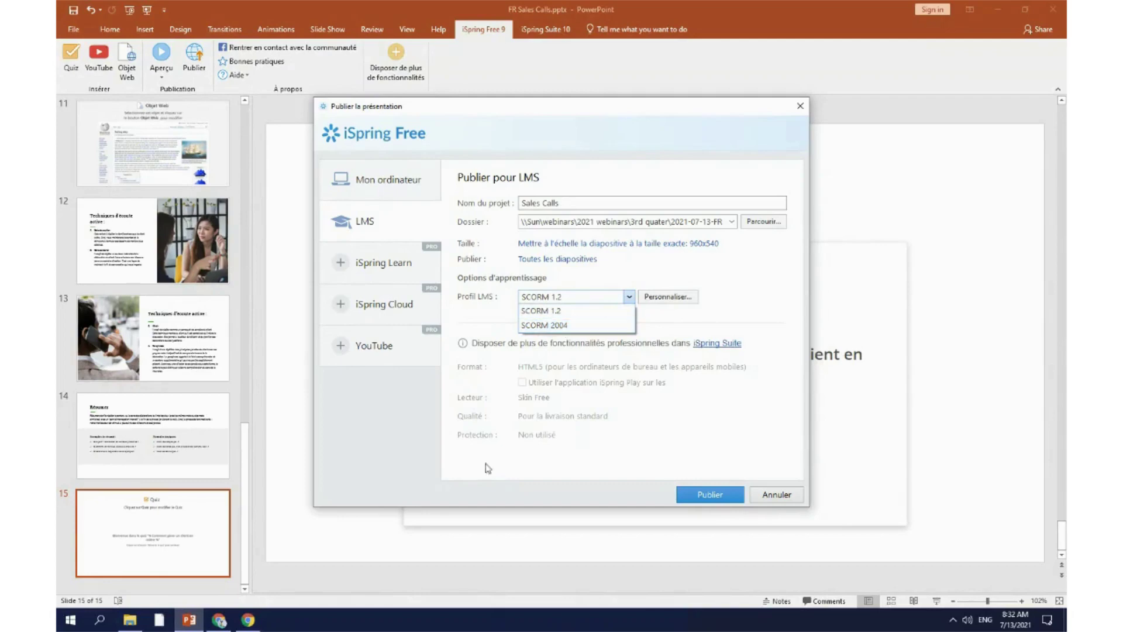
{"action": "left_click", "coordinate": [129, 622]}
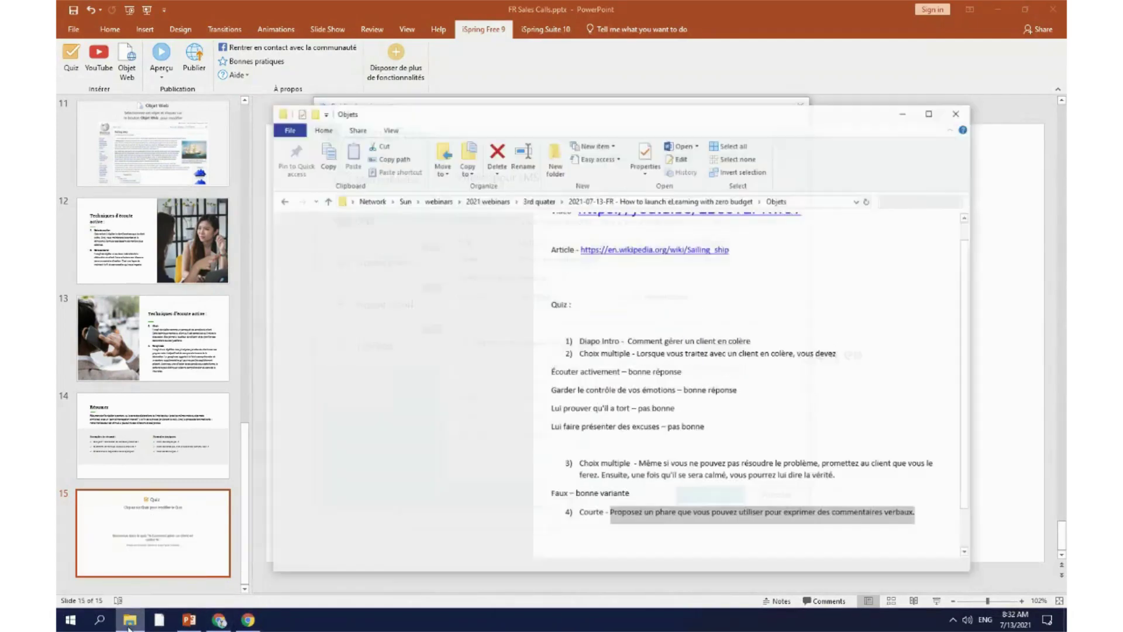
{"action": "scroll", "coordinate": [857, 474], "scroll_direction": "down", "scroll_amount": 2}
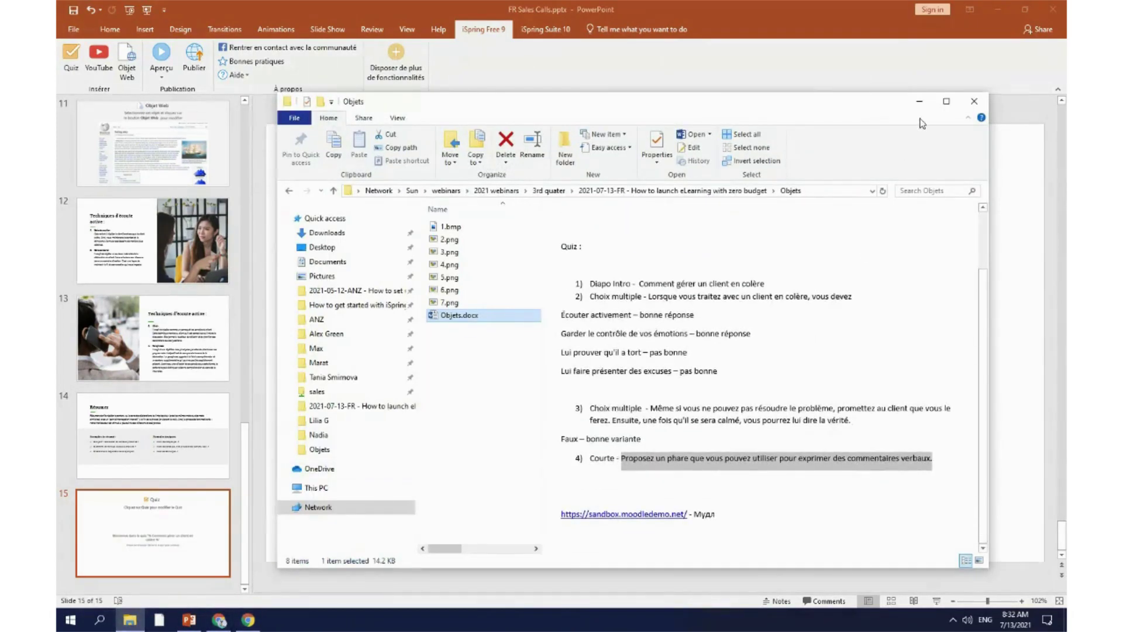
{"action": "left_click", "coordinate": [919, 101]}
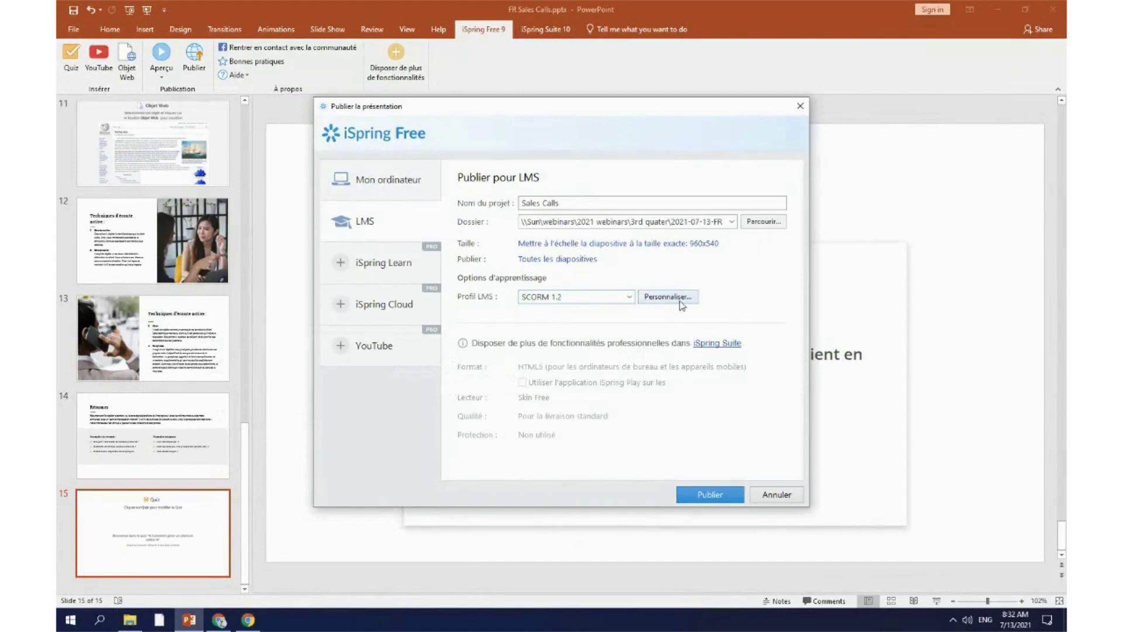
Step: Publish the Sales Calls course and view it in the browser
{"action": "left_click", "coordinate": [710, 495]}
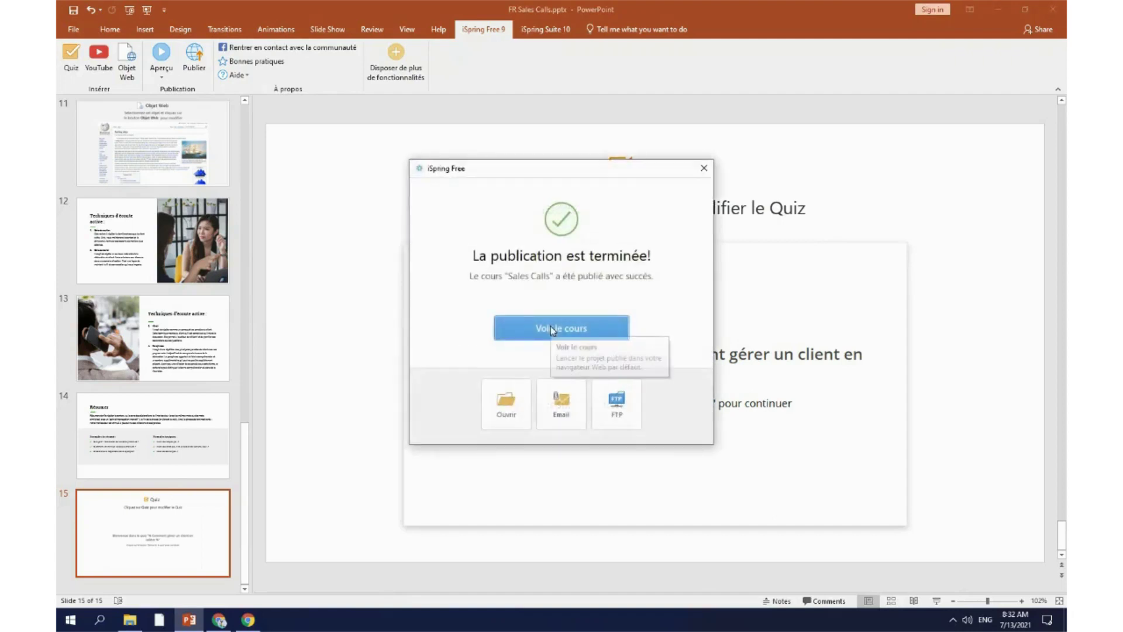
{"action": "left_click", "coordinate": [621, 420]}
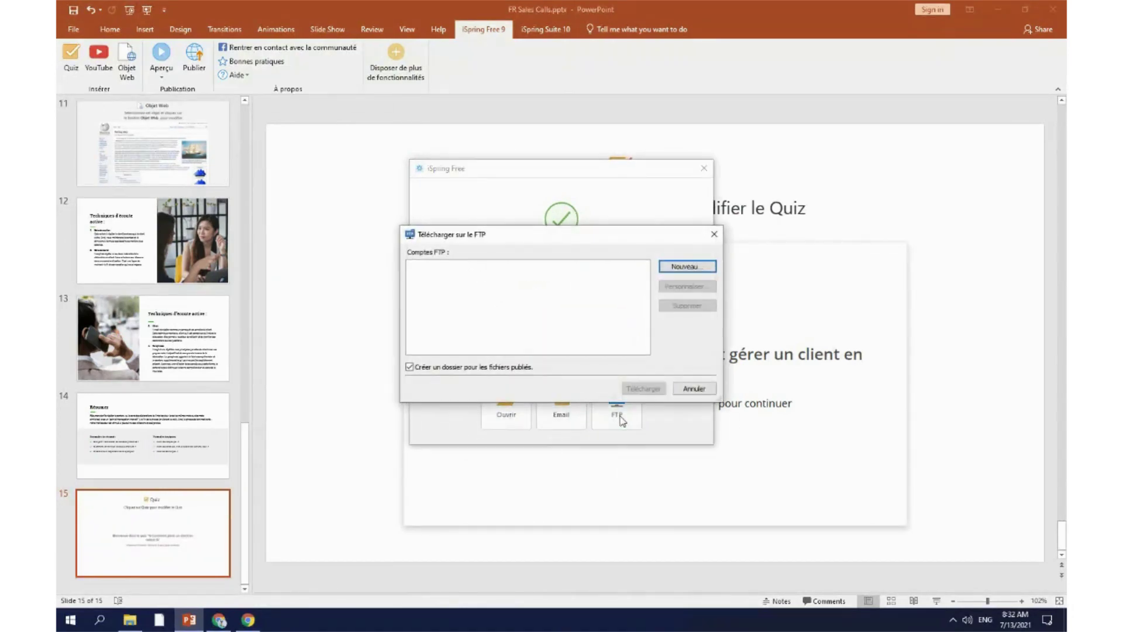
{"action": "left_click", "coordinate": [714, 234]}
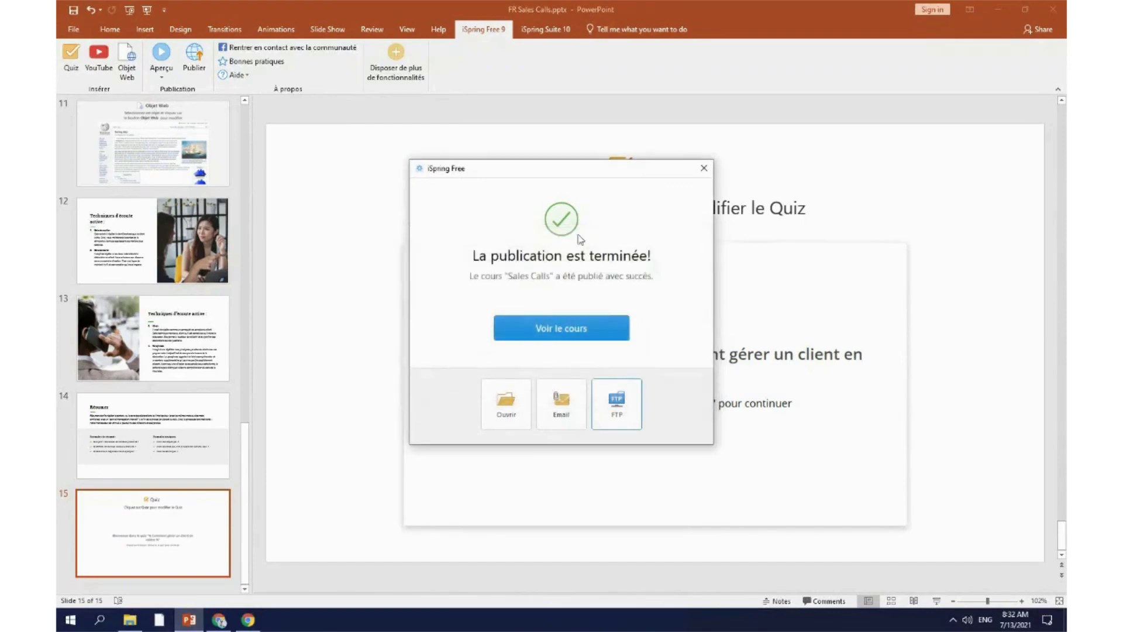
{"action": "left_click", "coordinate": [573, 331]}
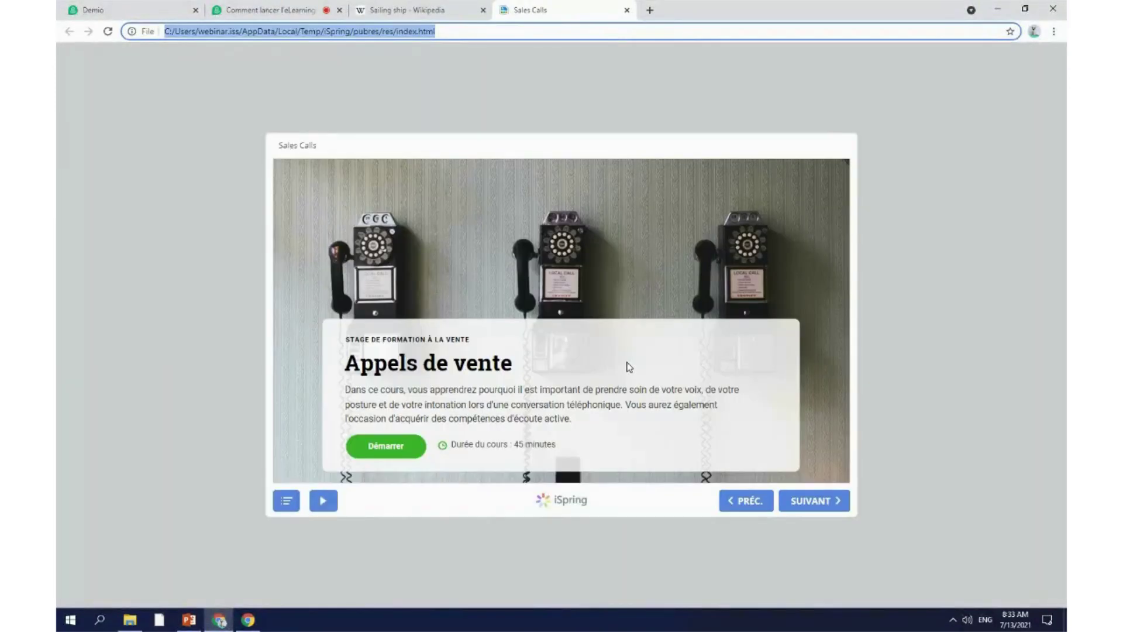
Step: Page through the course to Techniques d'écoute active, then open the folder with Sales Calls.zip
{"action": "left_click", "coordinate": [817, 510]}
{"action": "left_click", "coordinate": [817, 511]}
{"action": "left_click", "coordinate": [817, 511]}
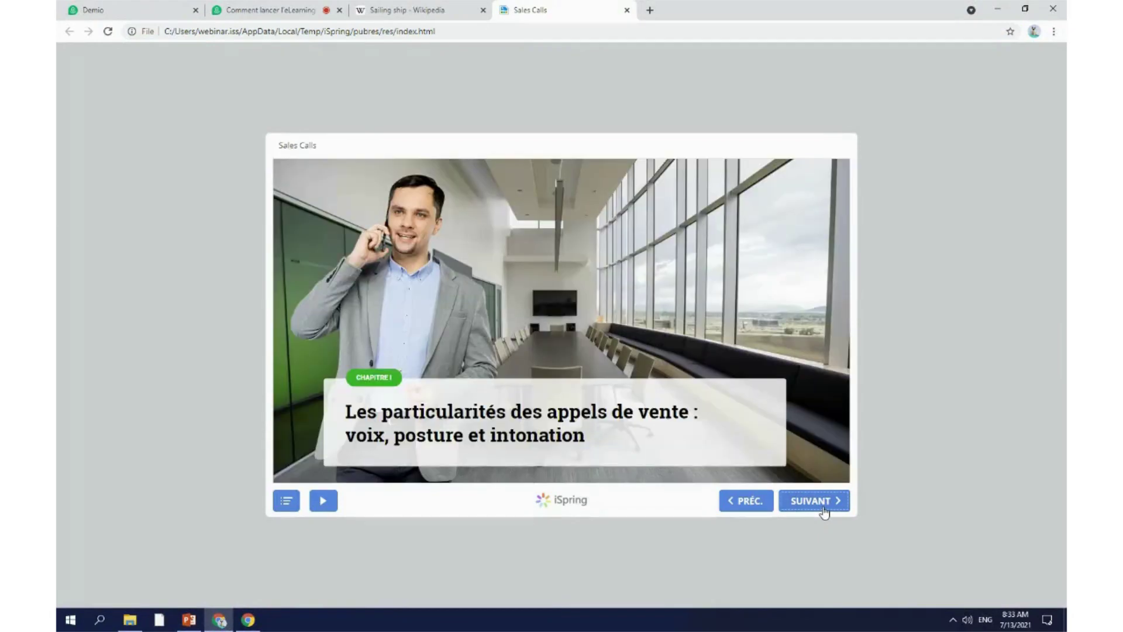
{"action": "left_click", "coordinate": [822, 512]}
{"action": "left_click", "coordinate": [824, 512]}
{"action": "left_click", "coordinate": [830, 506]}
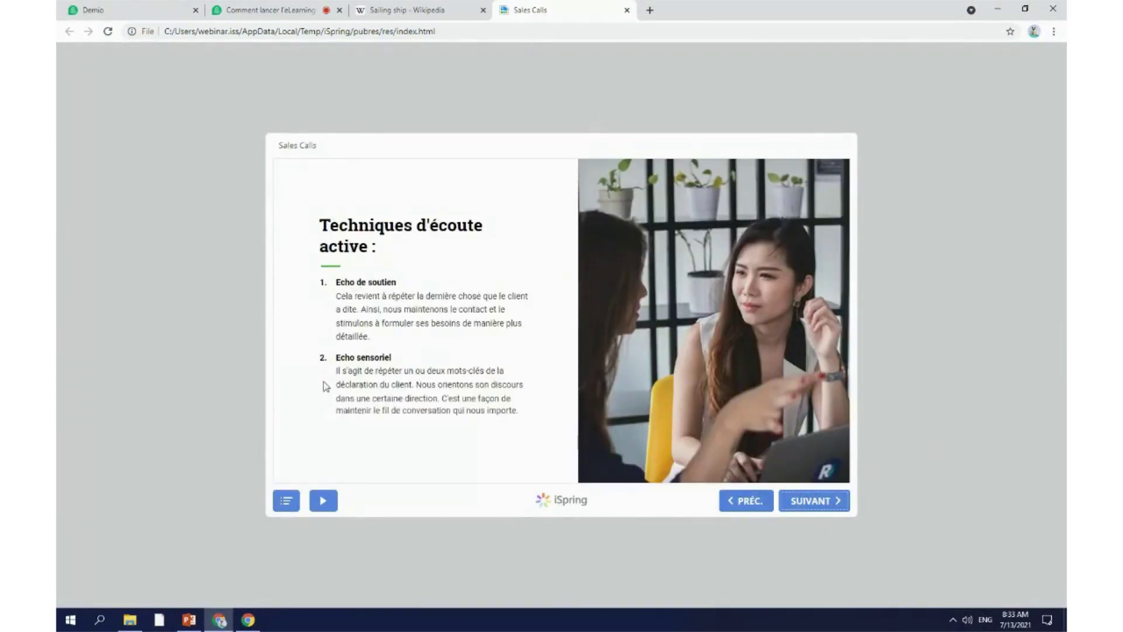
{"action": "left_click", "coordinate": [193, 621]}
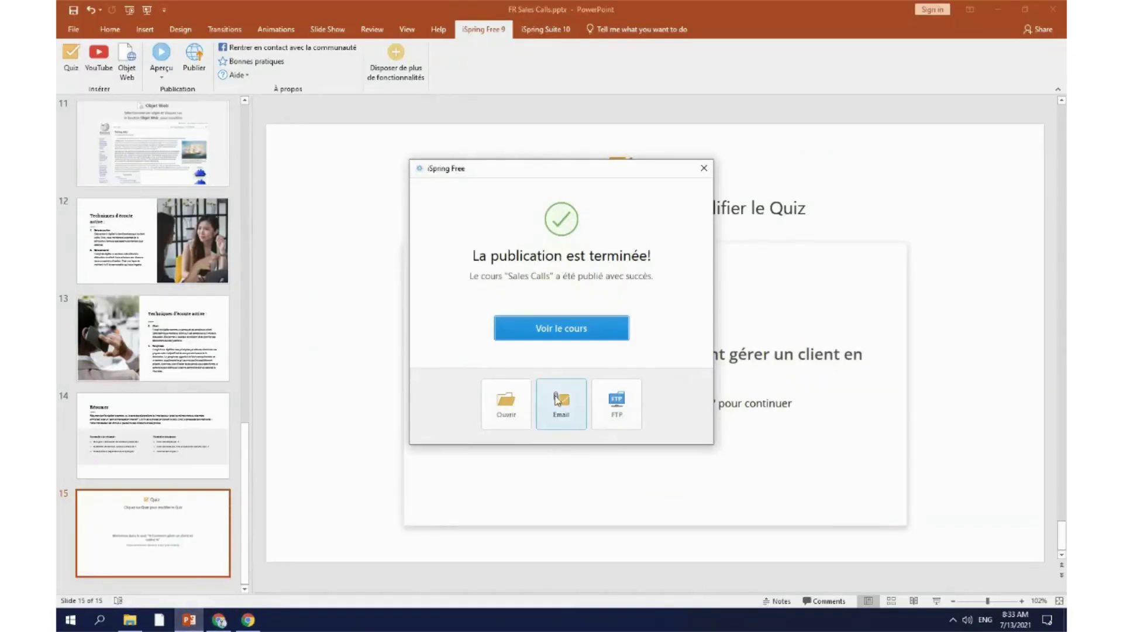
{"action": "left_click", "coordinate": [517, 417]}
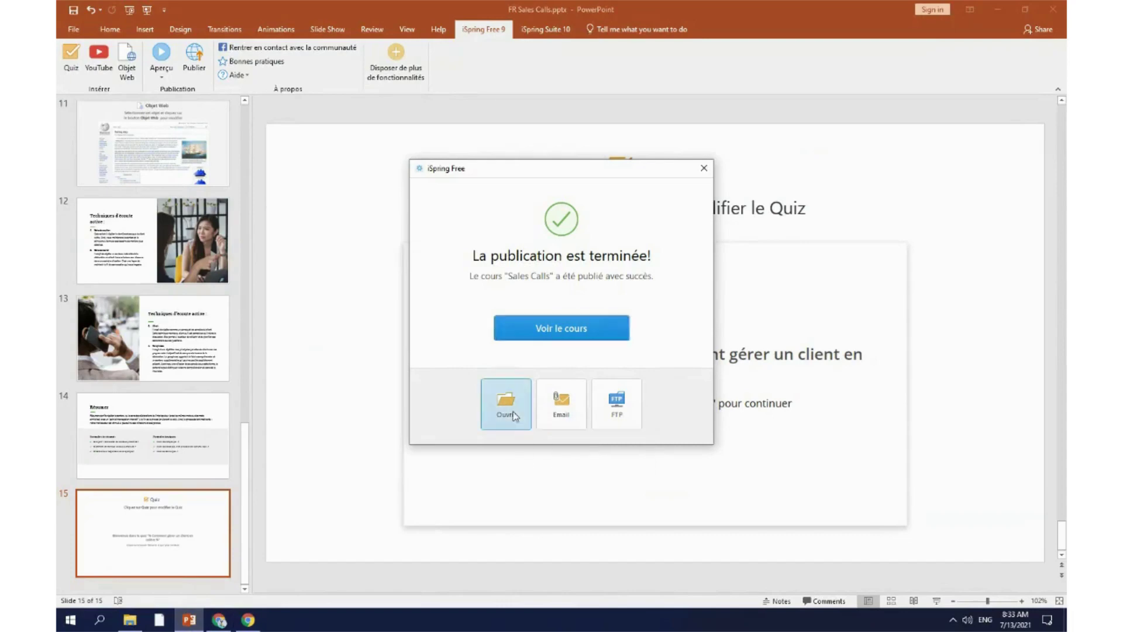
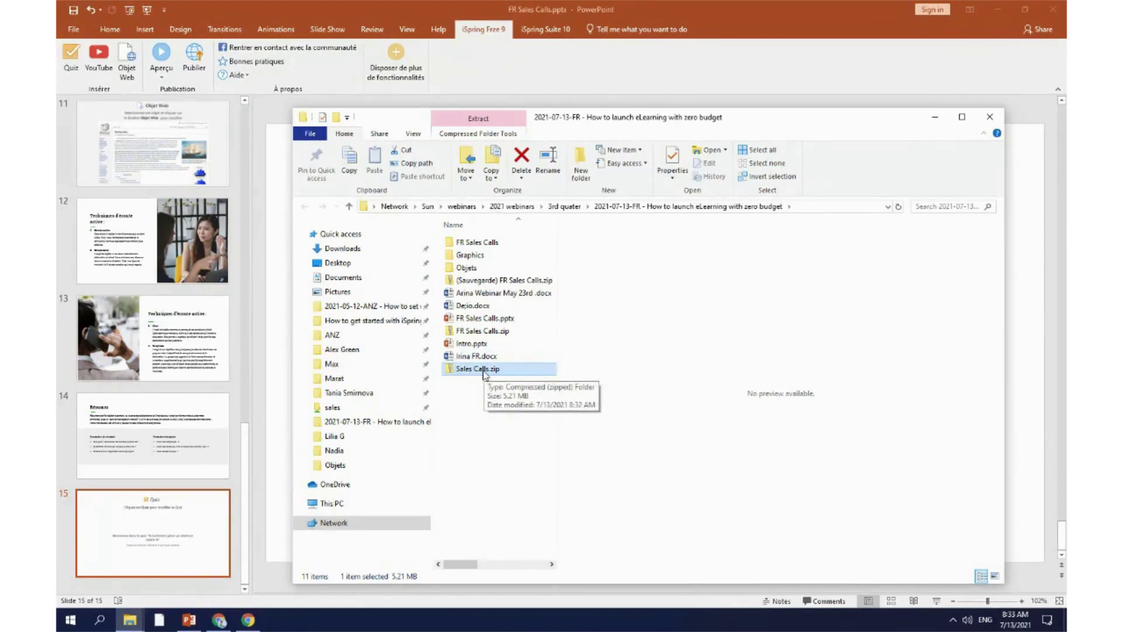
Step: Minimize File Explorer and dismiss the iSpring publishing-complete notice
{"action": "left_click", "coordinate": [934, 116]}
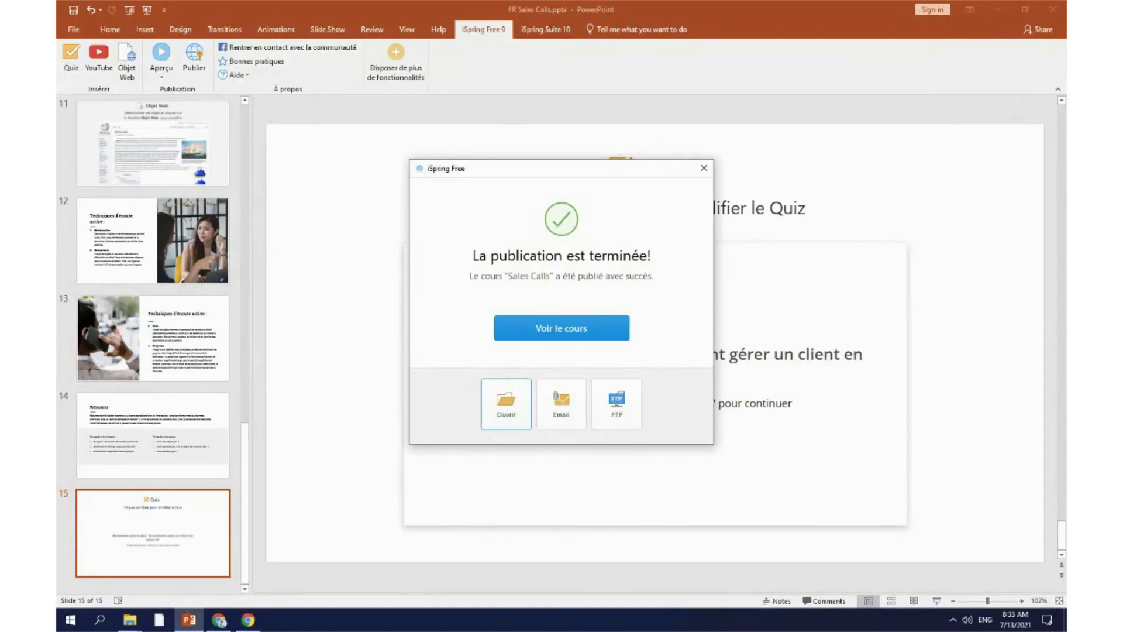
{"action": "left_click", "coordinate": [703, 168]}
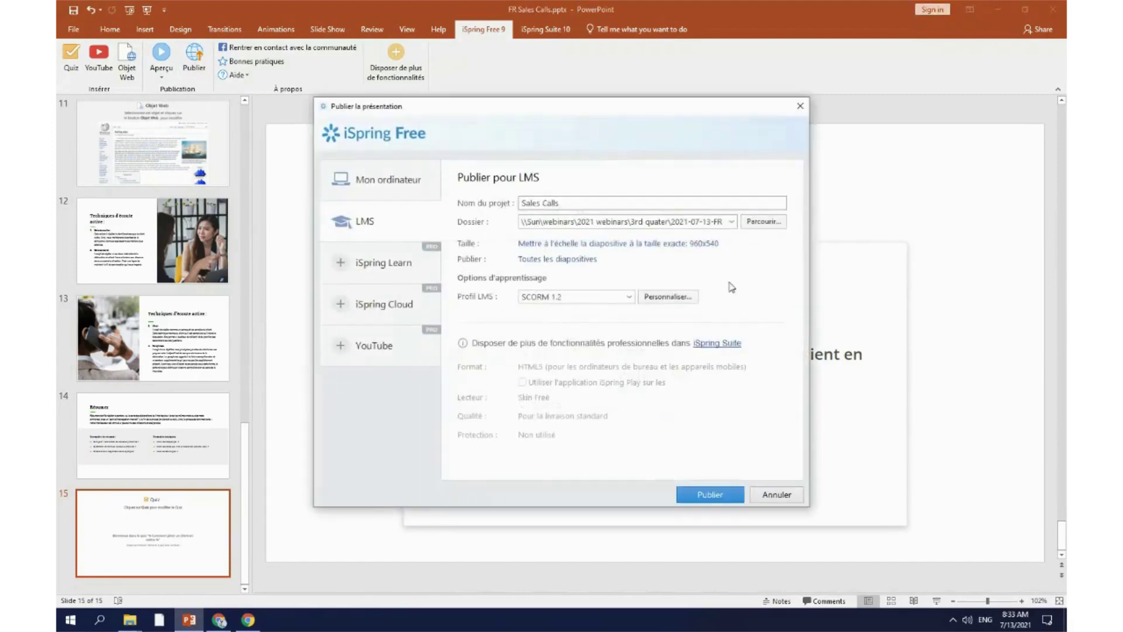
{"action": "left_click", "coordinate": [667, 297]}
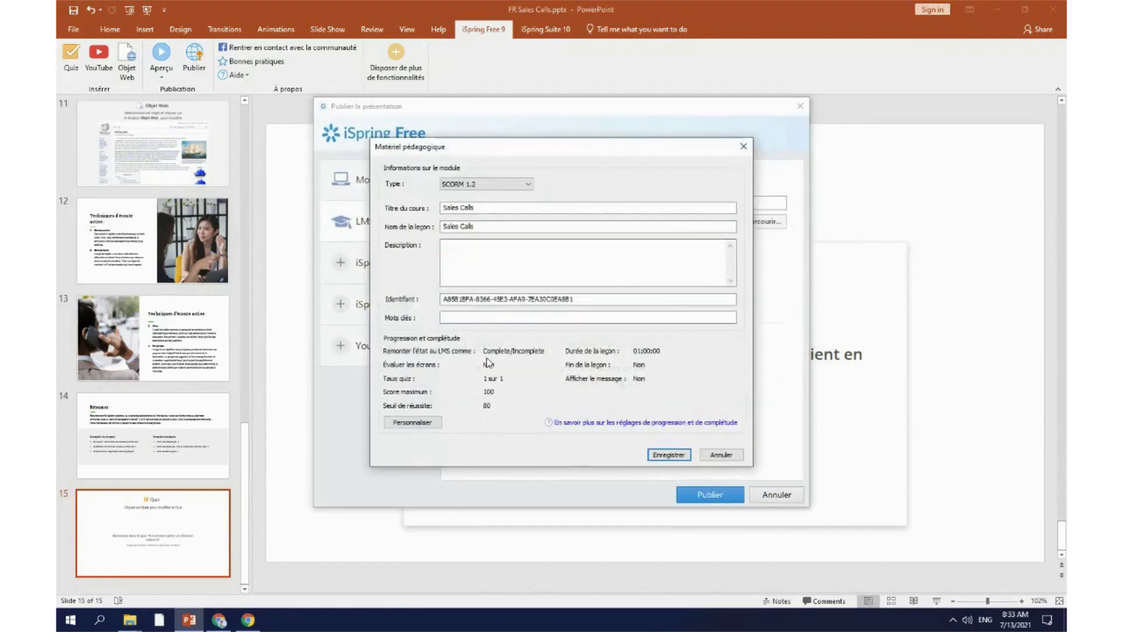
{"action": "left_click", "coordinate": [521, 185]}
{"action": "left_click", "coordinate": [521, 184]}
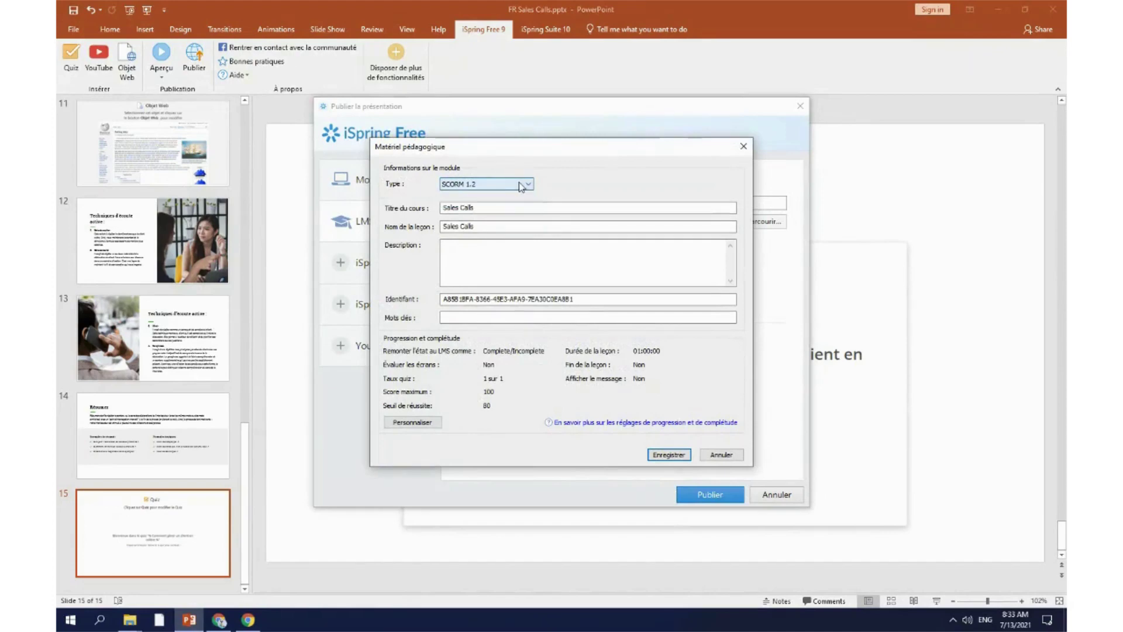
{"action": "left_click", "coordinate": [514, 185]}
{"action": "left_click", "coordinate": [581, 201]}
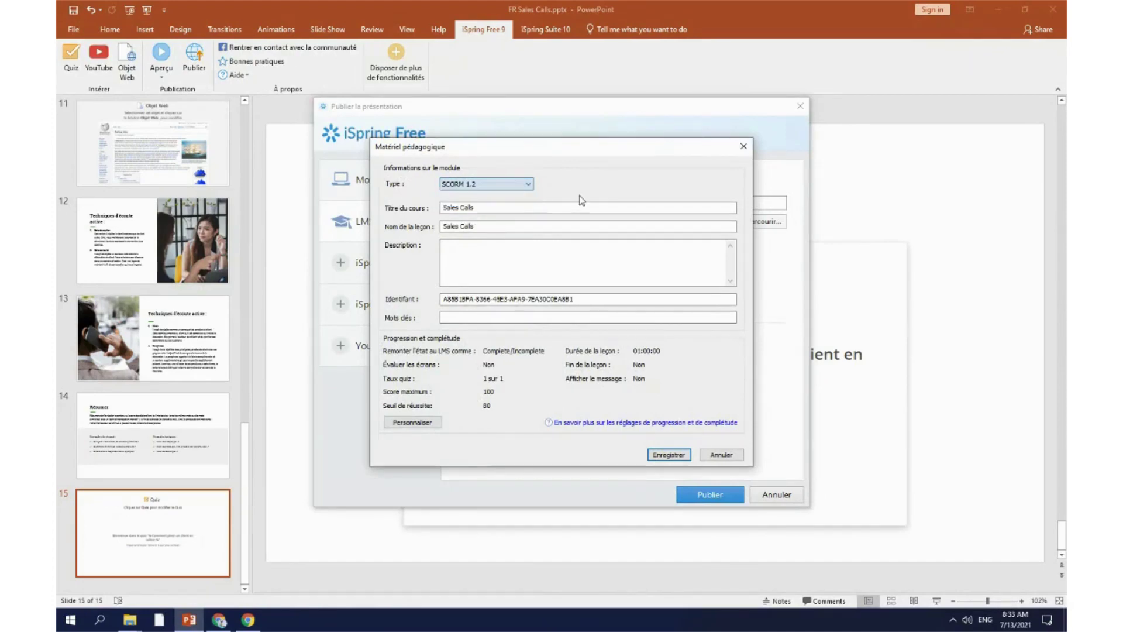
{"action": "left_click", "coordinate": [437, 424]}
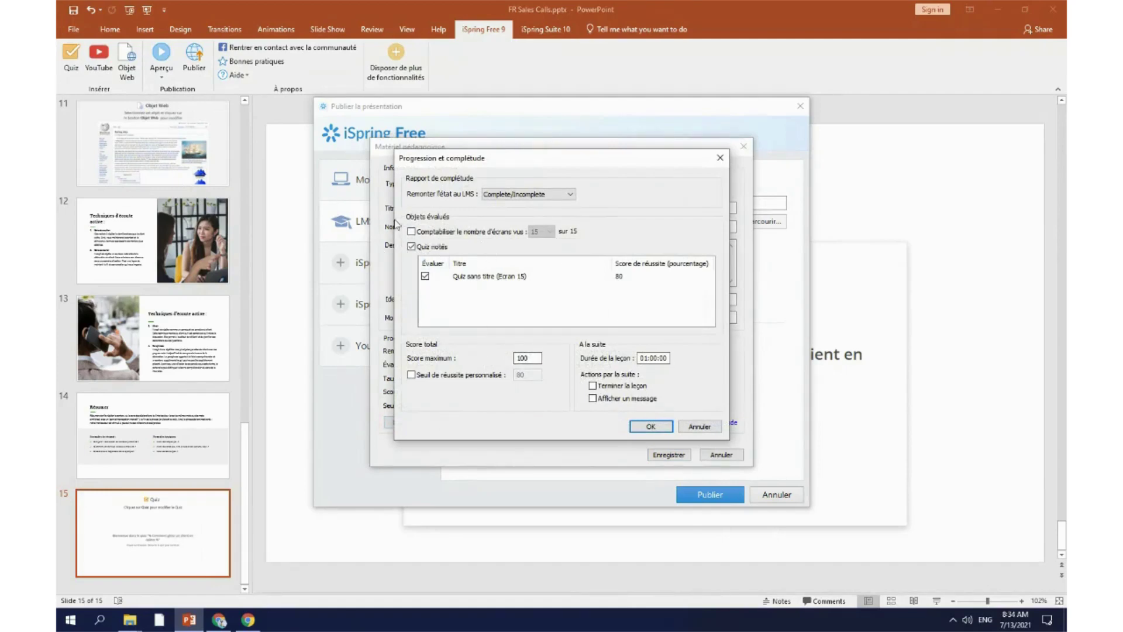
{"action": "left_click", "coordinate": [630, 278]}
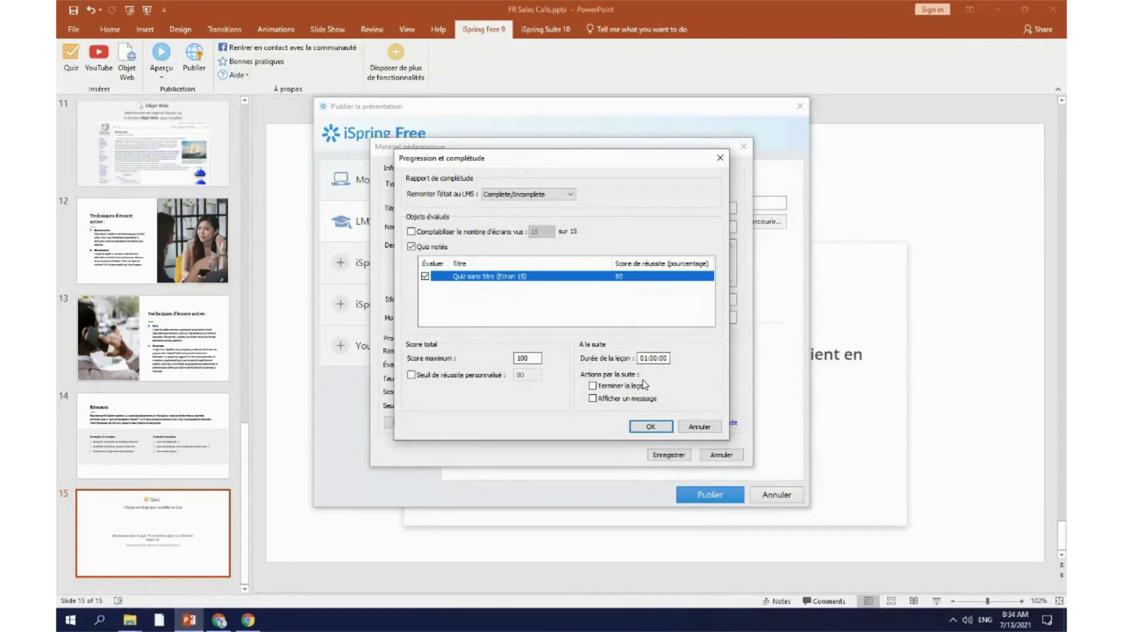
{"action": "left_click", "coordinate": [720, 158]}
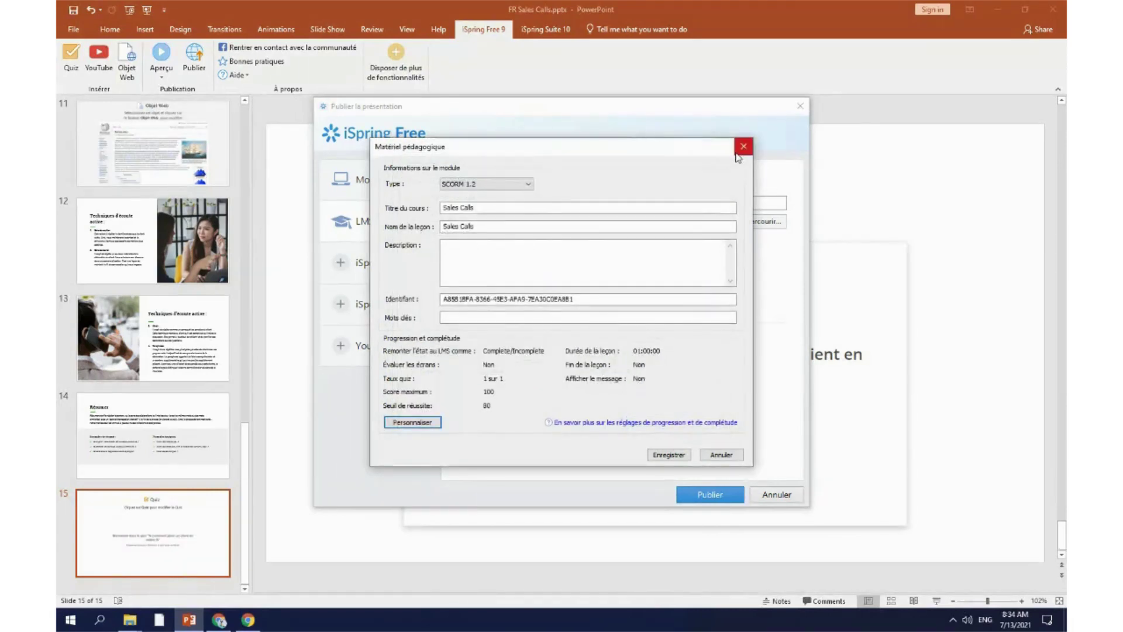
{"action": "left_click", "coordinate": [744, 148]}
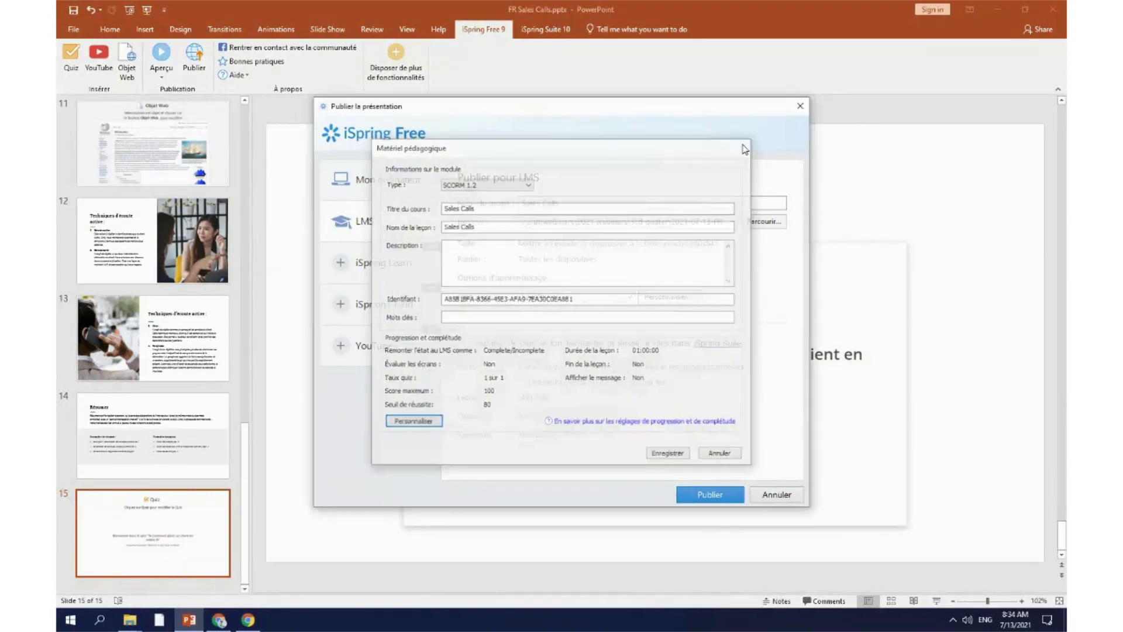
{"action": "left_click", "coordinate": [130, 619]}
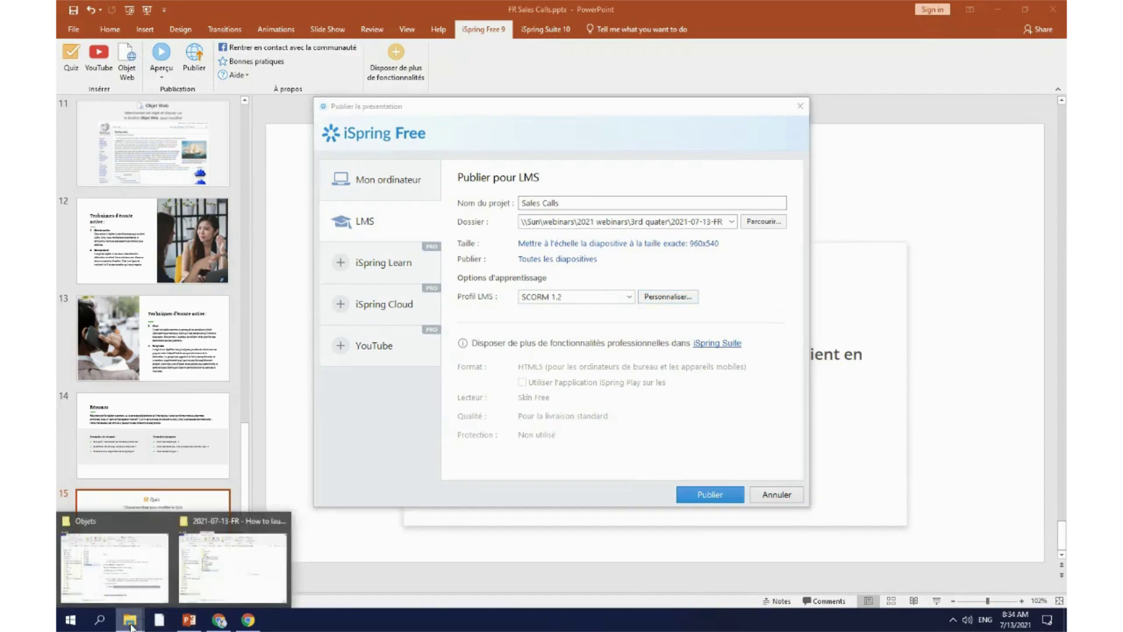
{"action": "left_click", "coordinate": [108, 583]}
{"action": "scroll", "coordinate": [640, 516], "scroll_direction": "down", "scroll_amount": 1}
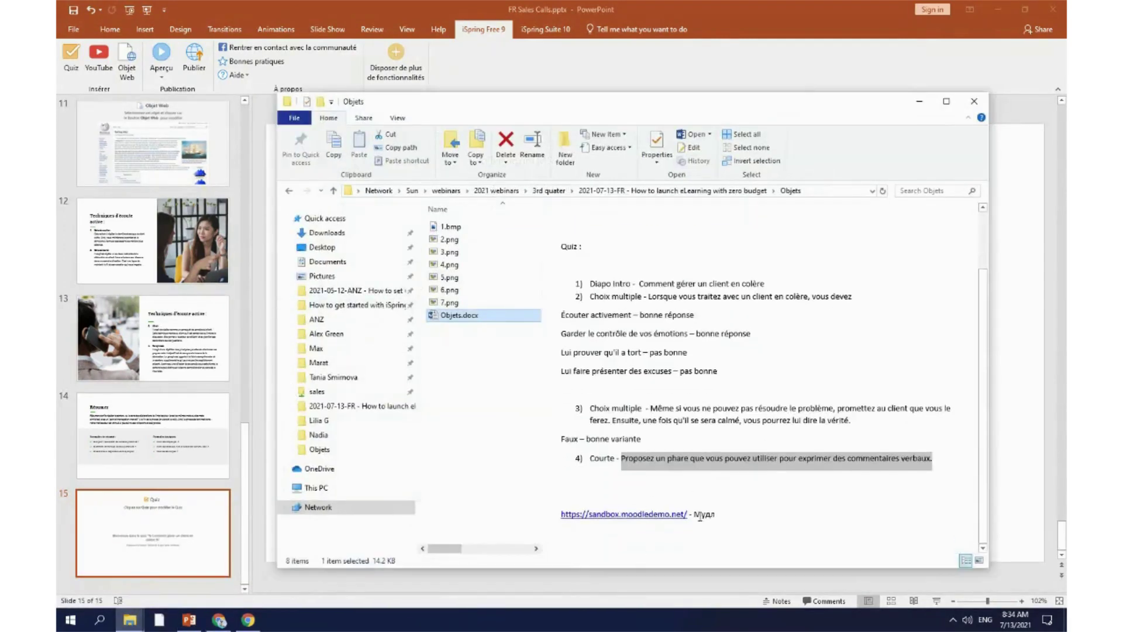
{"action": "left_click_drag", "start_coordinate": [690, 515], "coordinate": [560, 513]}
{"action": "key", "text": "ctrl+c"}
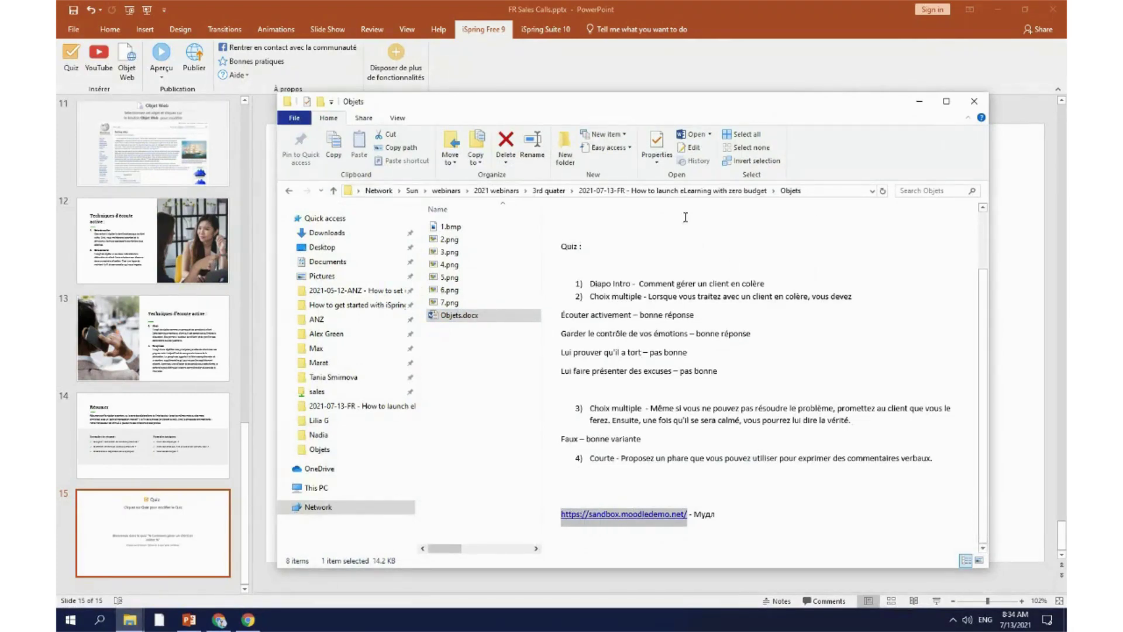
{"action": "left_click", "coordinate": [953, 39]}
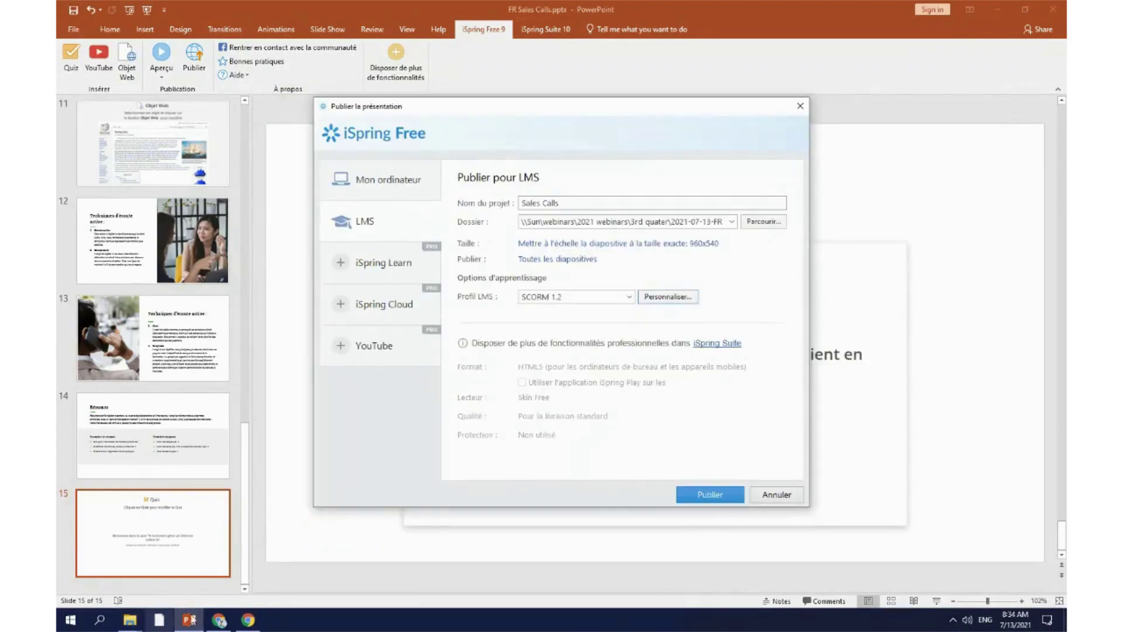
Step: Open the sandbox login page in a new tab and post the sandbox site address in the webinar chat
{"action": "key", "text": "alt+Tab"}
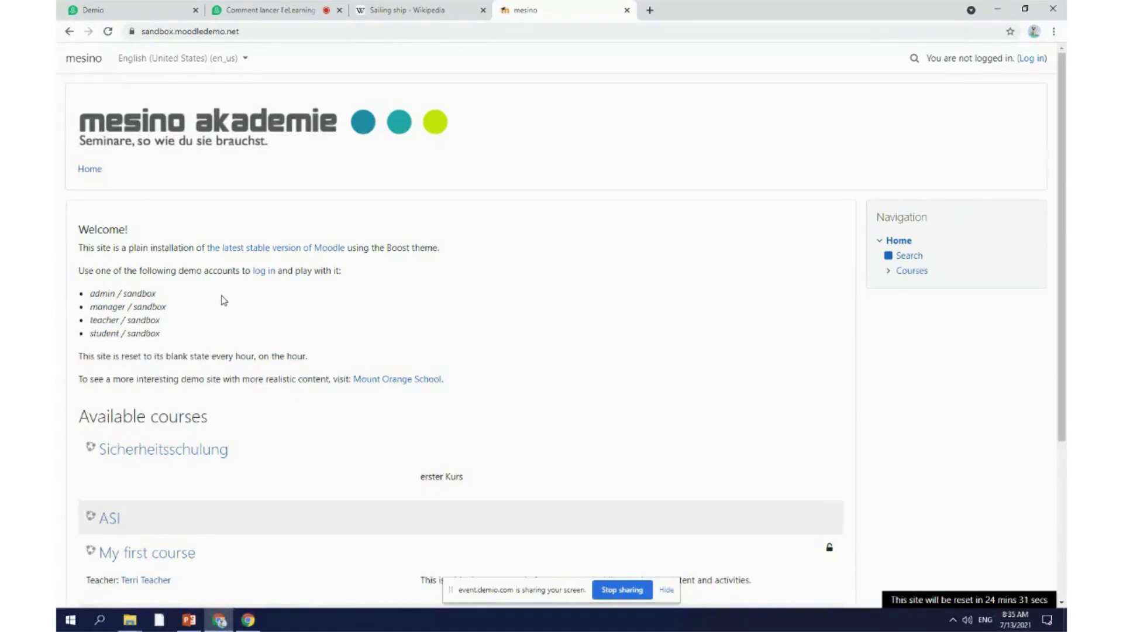
{"action": "middle_click", "coordinate": [264, 271]}
{"action": "left_click", "coordinate": [280, 30]}
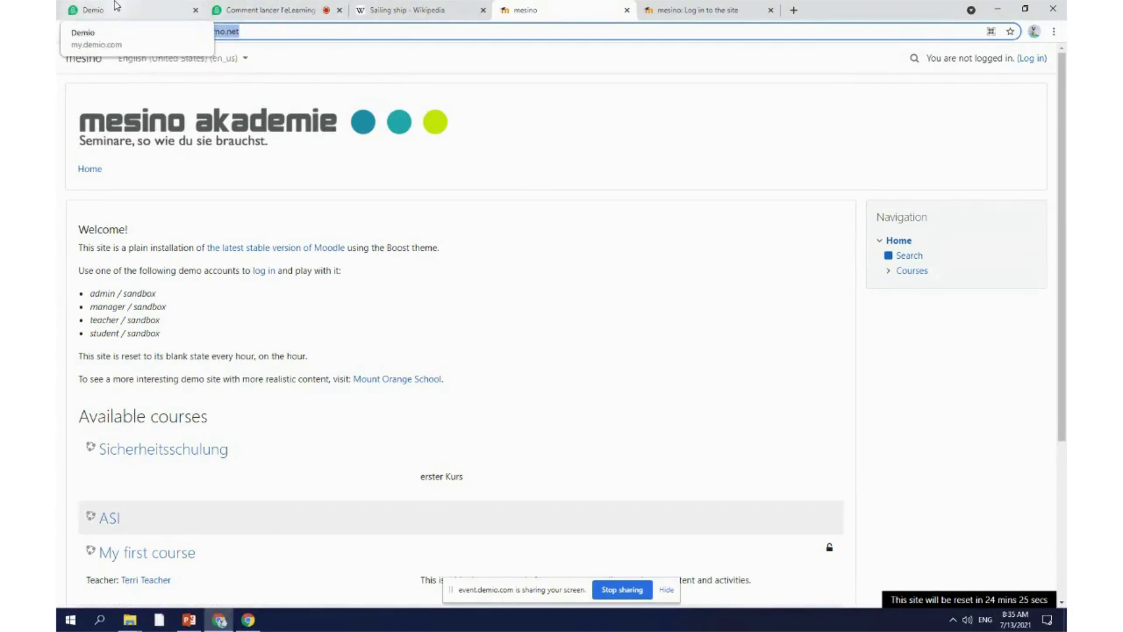
{"action": "left_click", "coordinate": [267, 10]}
{"action": "left_click", "coordinate": [868, 588]}
{"action": "key", "text": "ctrl+v"}
{"action": "key", "text": "Return"}
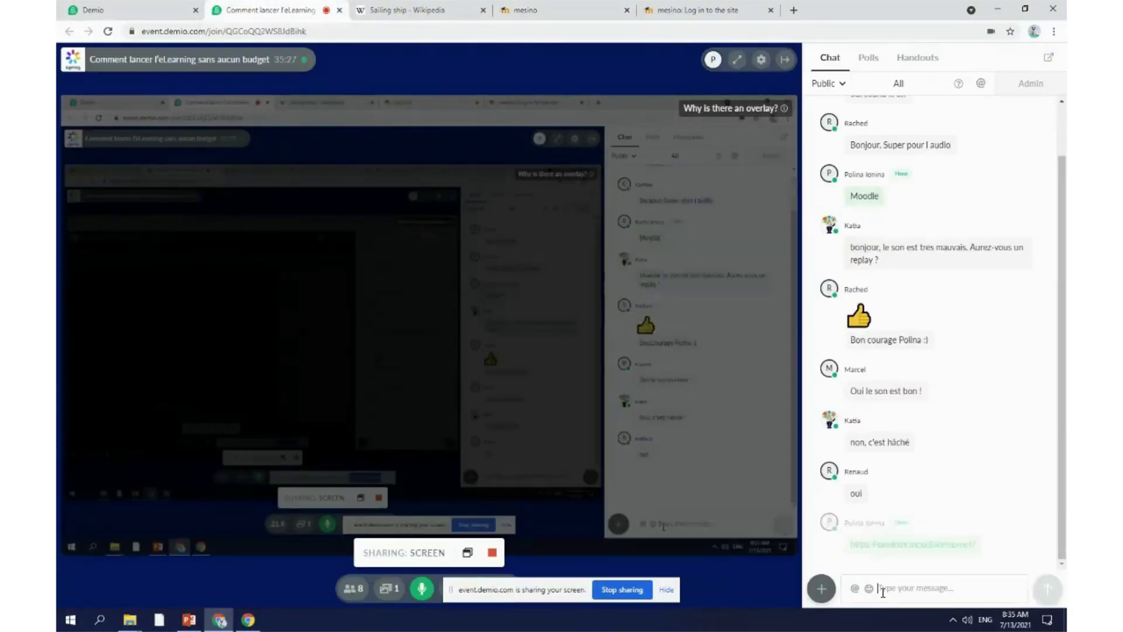
Step: Return to the Moodle sandbox home page and select the demo administrator username
{"action": "left_click", "coordinate": [419, 10]}
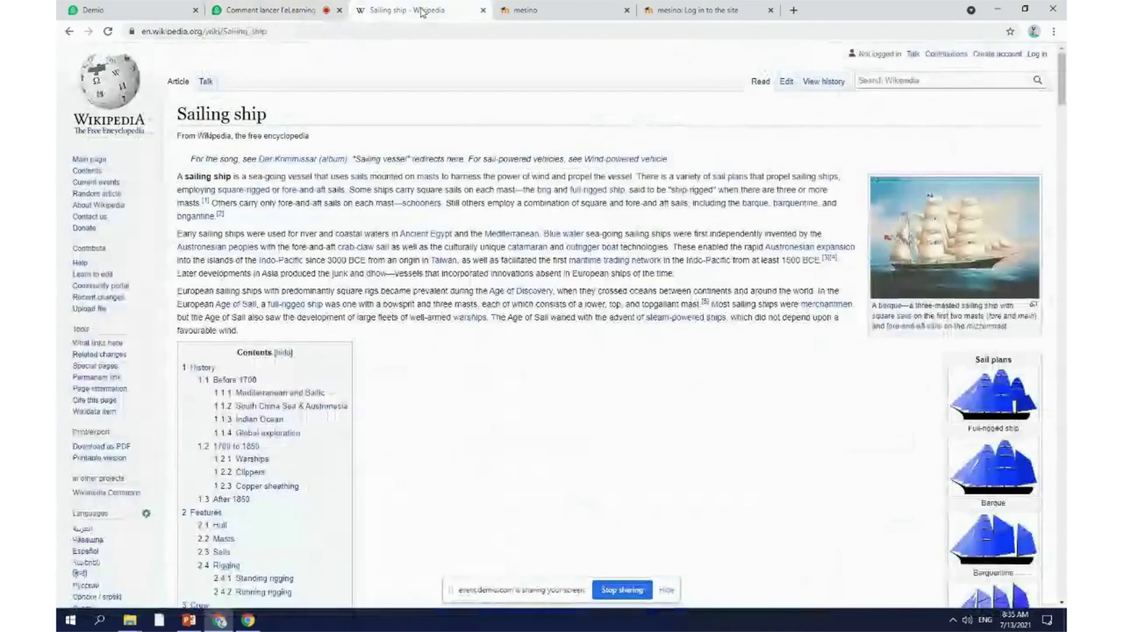
{"action": "left_click", "coordinate": [556, 8]}
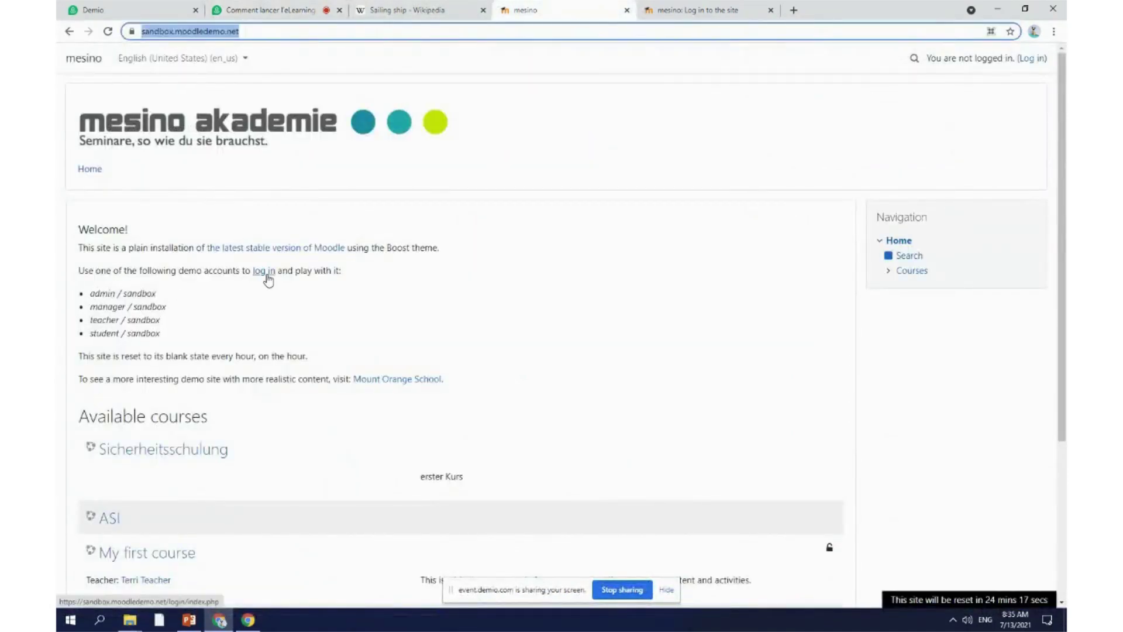
{"action": "left_click", "coordinate": [646, 6]}
{"action": "left_click", "coordinate": [511, 10]}
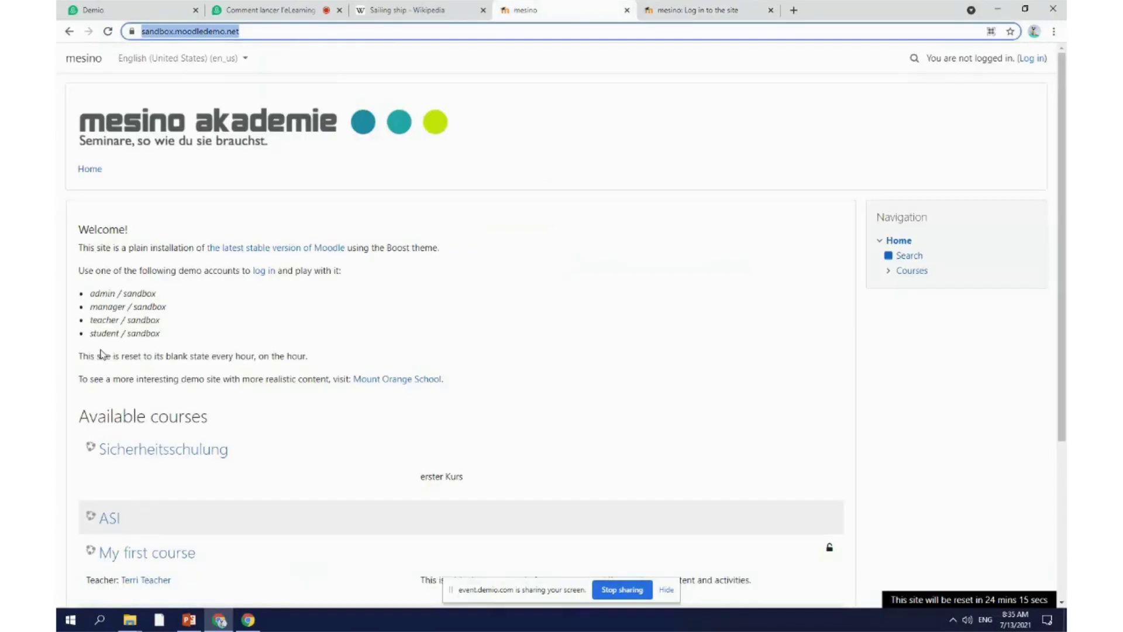
{"action": "left_click_drag", "start_coordinate": [91, 296], "coordinate": [111, 297]}
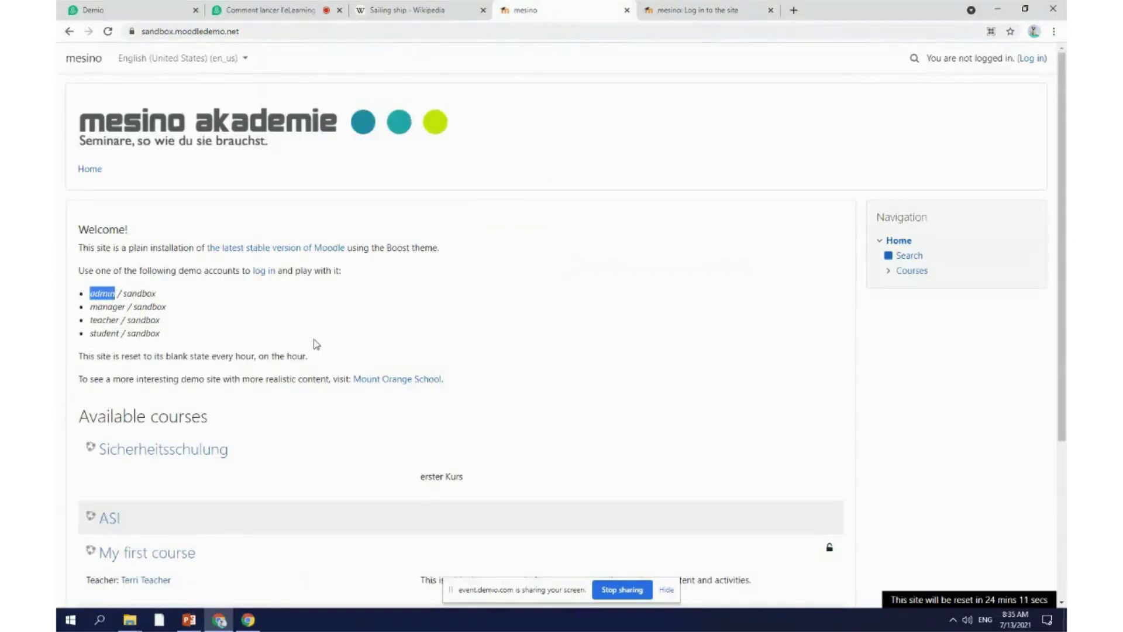
Step: Log in to the Moodle sandbox with the demo administrator username and password
{"action": "left_click", "coordinate": [696, 10]}
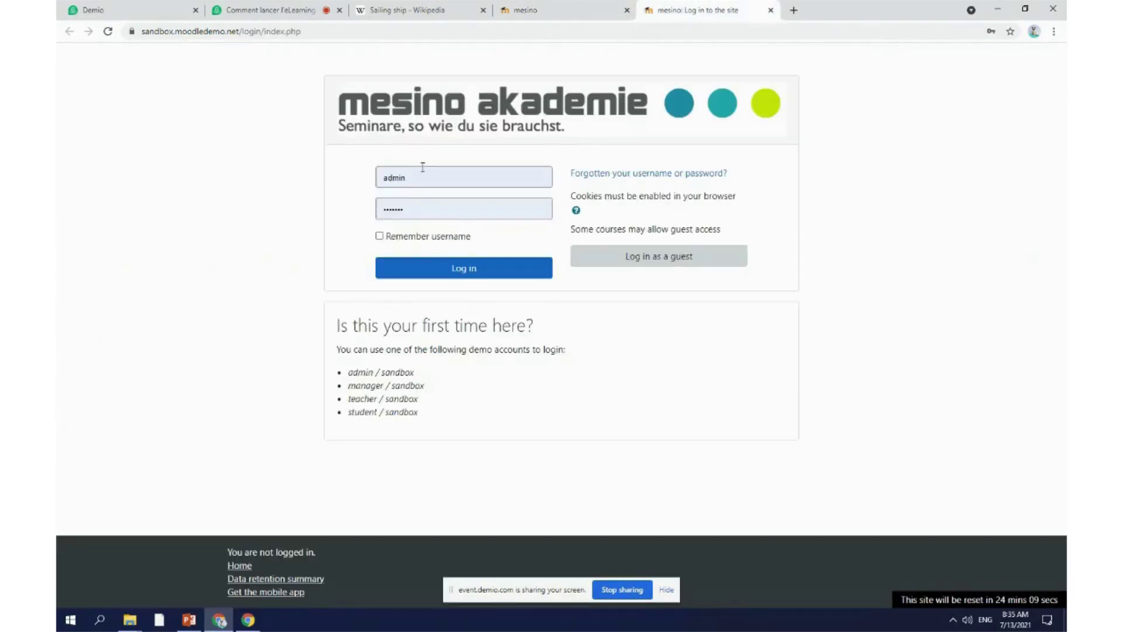
{"action": "double_click", "coordinate": [423, 176]}
{"action": "key", "text": "ctrl+v"}
{"action": "left_click", "coordinate": [561, 10]}
{"action": "left_click_drag", "start_coordinate": [156, 293], "coordinate": [125, 292]}
{"action": "key", "text": "ctrl+c"}
{"action": "left_click", "coordinate": [659, 8]}
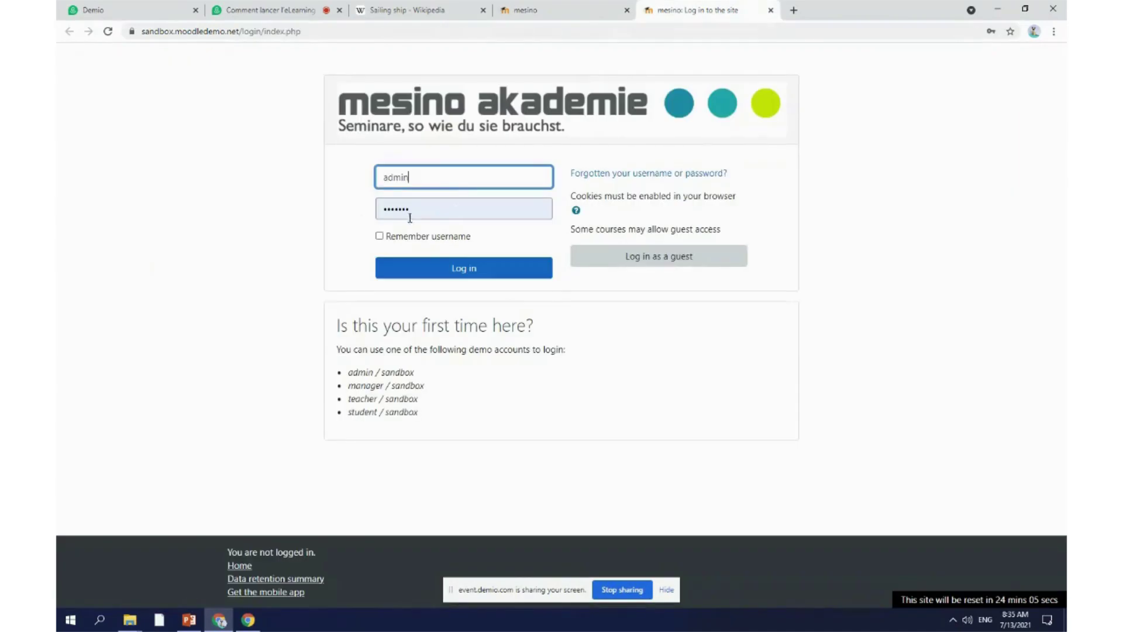
{"action": "left_click", "coordinate": [411, 210]}
{"action": "key", "text": "ctrl+v"}
{"action": "left_click", "coordinate": [494, 269]}
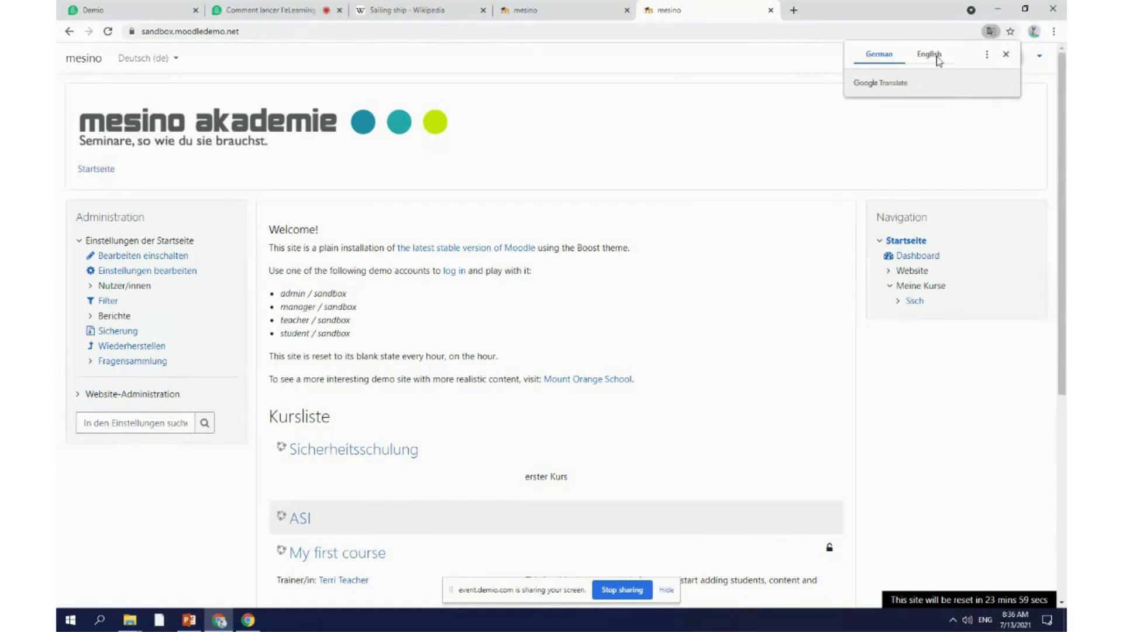
Step: Translate the German home page into English and scroll through the course list
{"action": "left_click", "coordinate": [987, 54]}
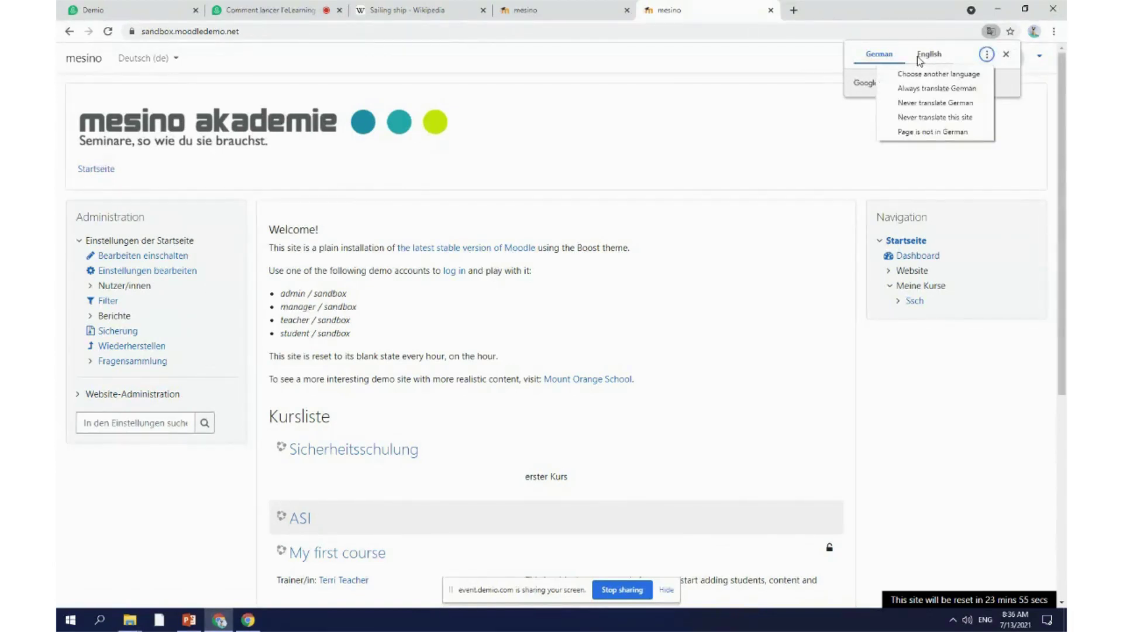
{"action": "left_click", "coordinate": [810, 133]}
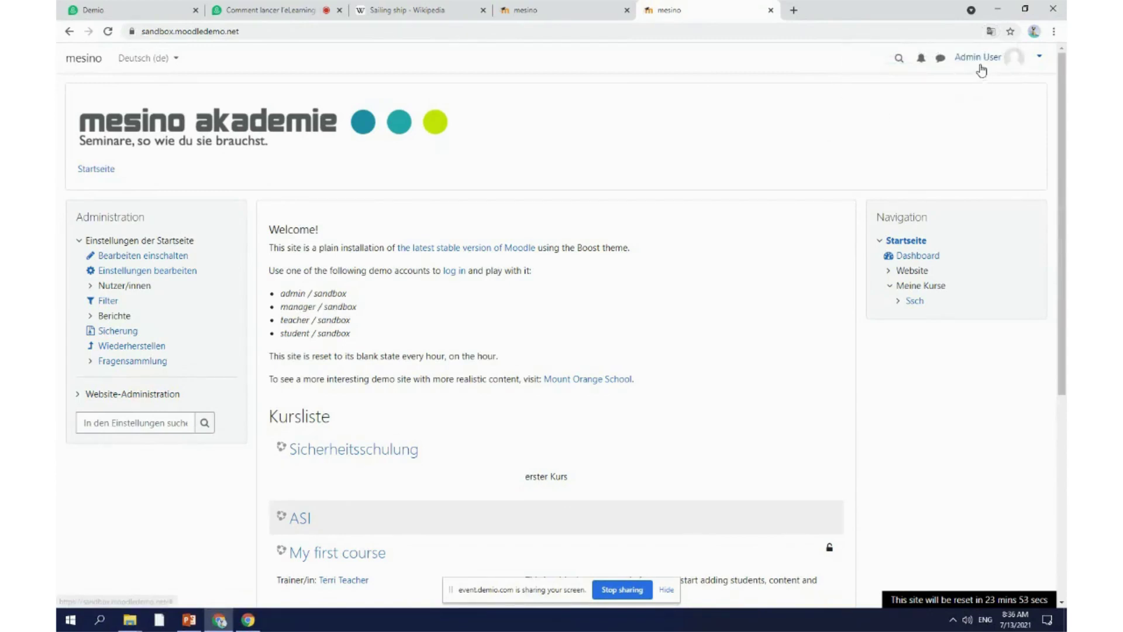
{"action": "left_click", "coordinate": [990, 31]}
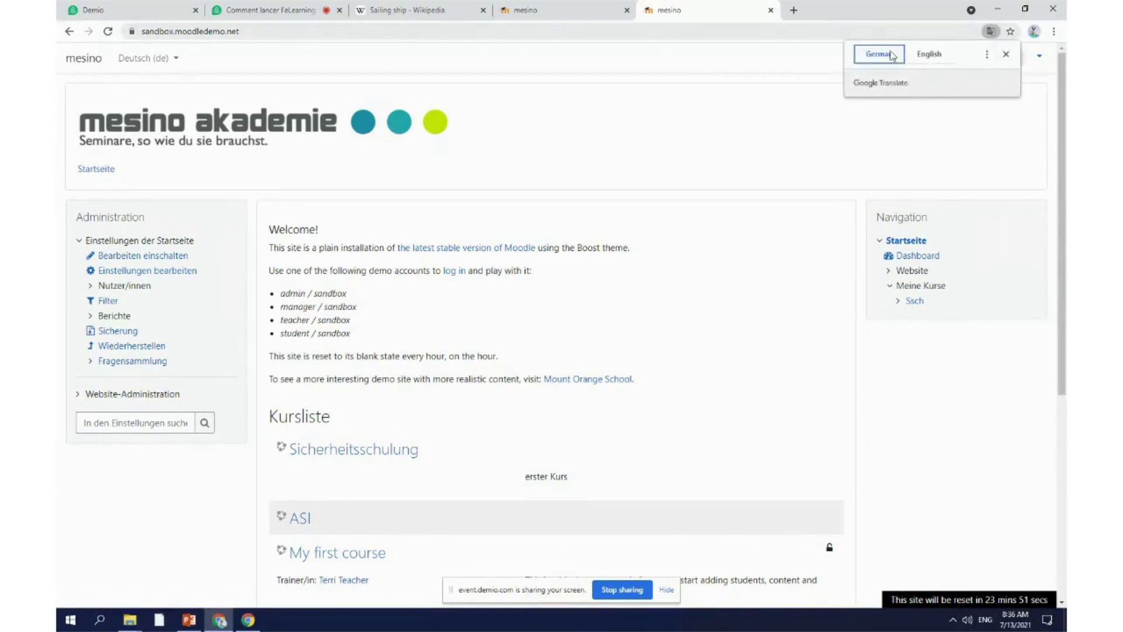
{"action": "left_click", "coordinate": [936, 57]}
{"action": "left_click", "coordinate": [713, 155]}
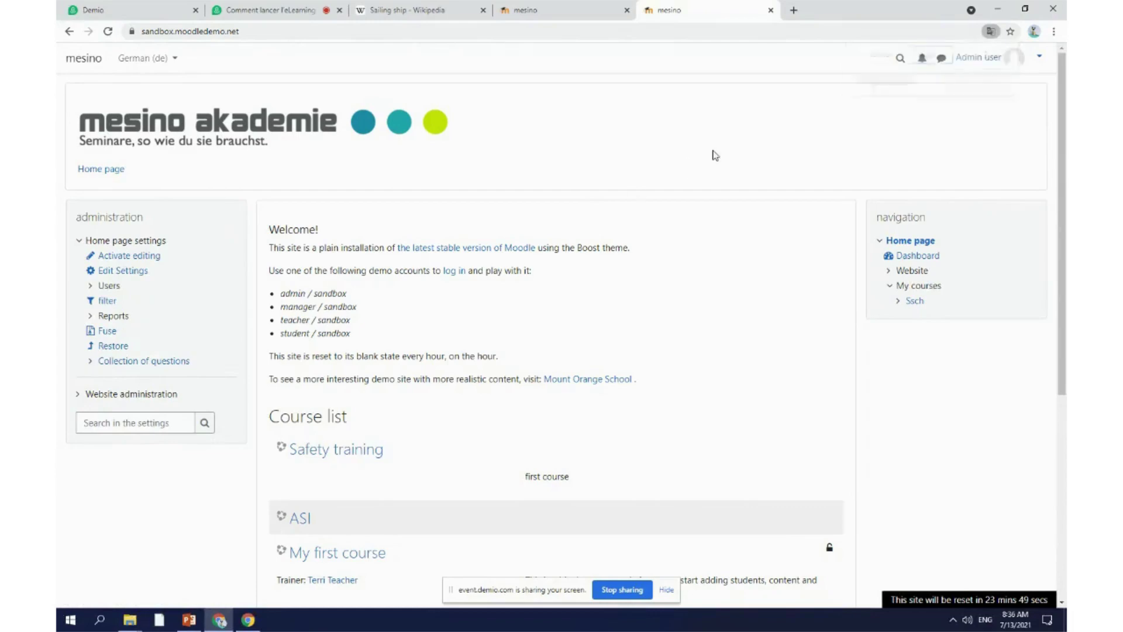
{"action": "scroll", "coordinate": [617, 363], "scroll_direction": "down", "scroll_amount": 5}
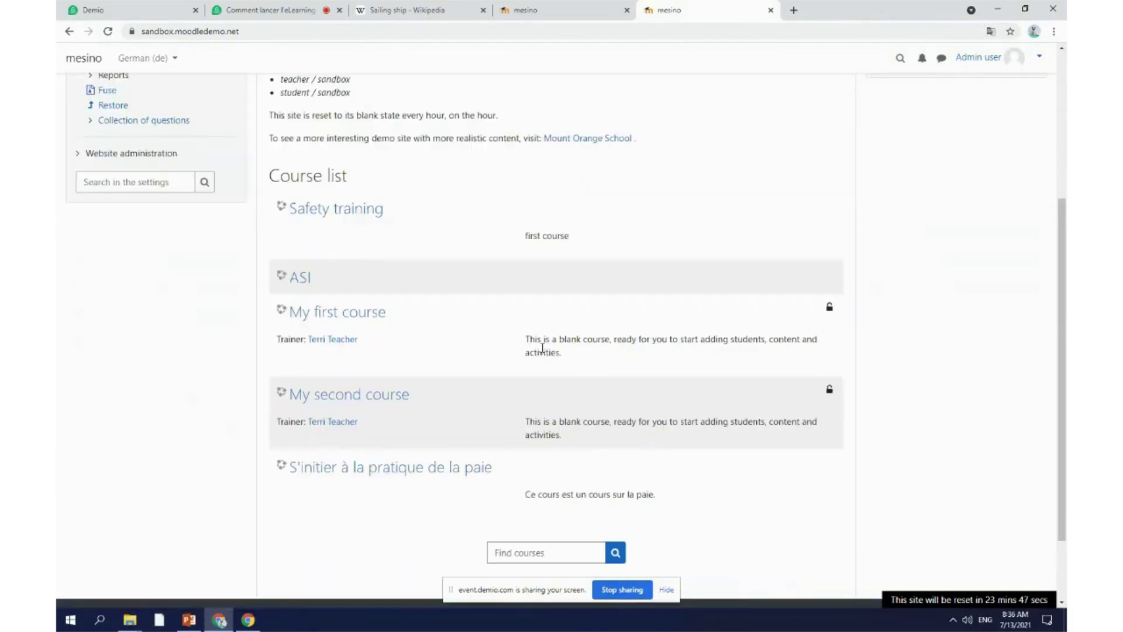
{"action": "scroll", "coordinate": [534, 348], "scroll_direction": "up", "scroll_amount": 4}
{"action": "scroll", "coordinate": [281, 393], "scroll_direction": "down", "scroll_amount": 4}
{"action": "scroll", "coordinate": [281, 393], "scroll_direction": "up", "scroll_amount": 4}
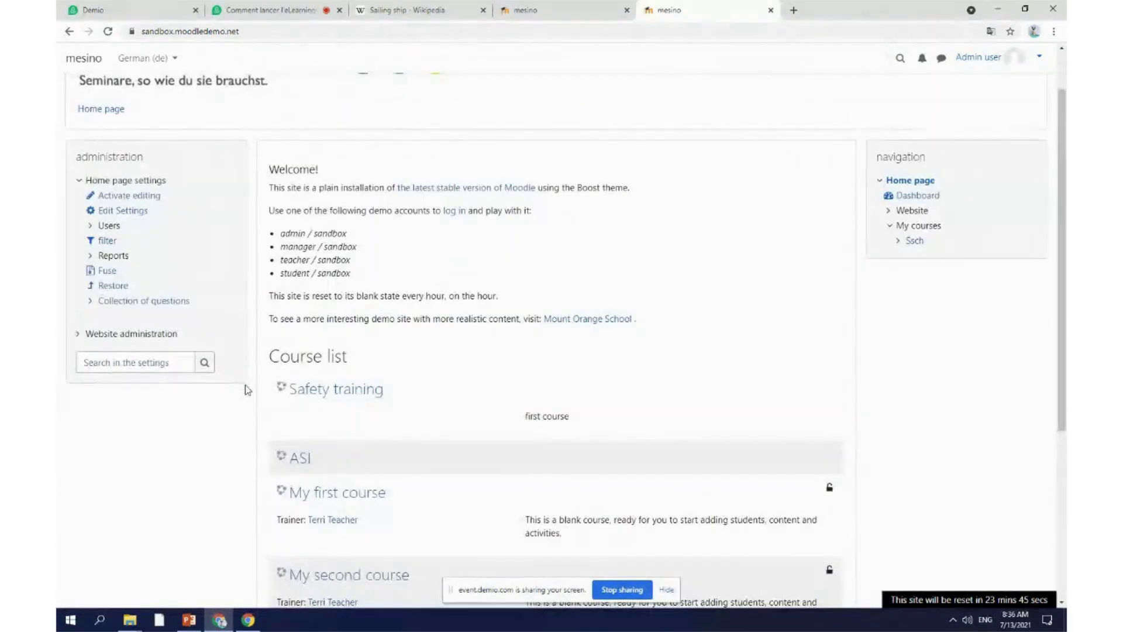
{"action": "scroll", "coordinate": [263, 380], "scroll_direction": "down", "scroll_amount": 3}
Step: Open My first course, turn editing on, and clear the Exponential function section title
{"action": "left_click", "coordinate": [333, 318]}
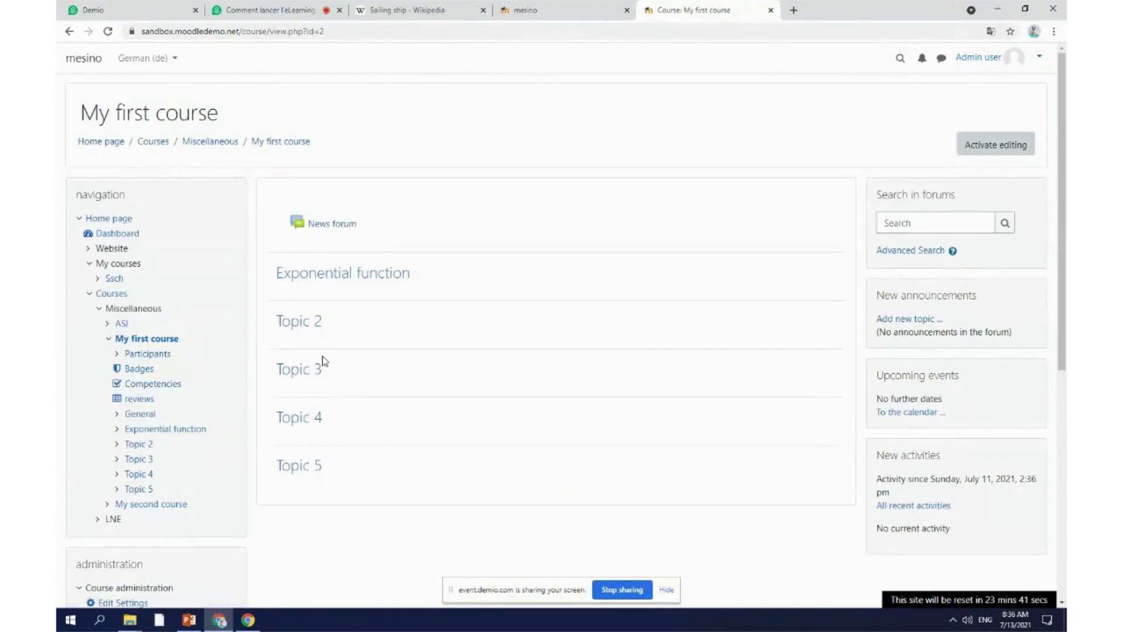
{"action": "left_click", "coordinate": [345, 273]}
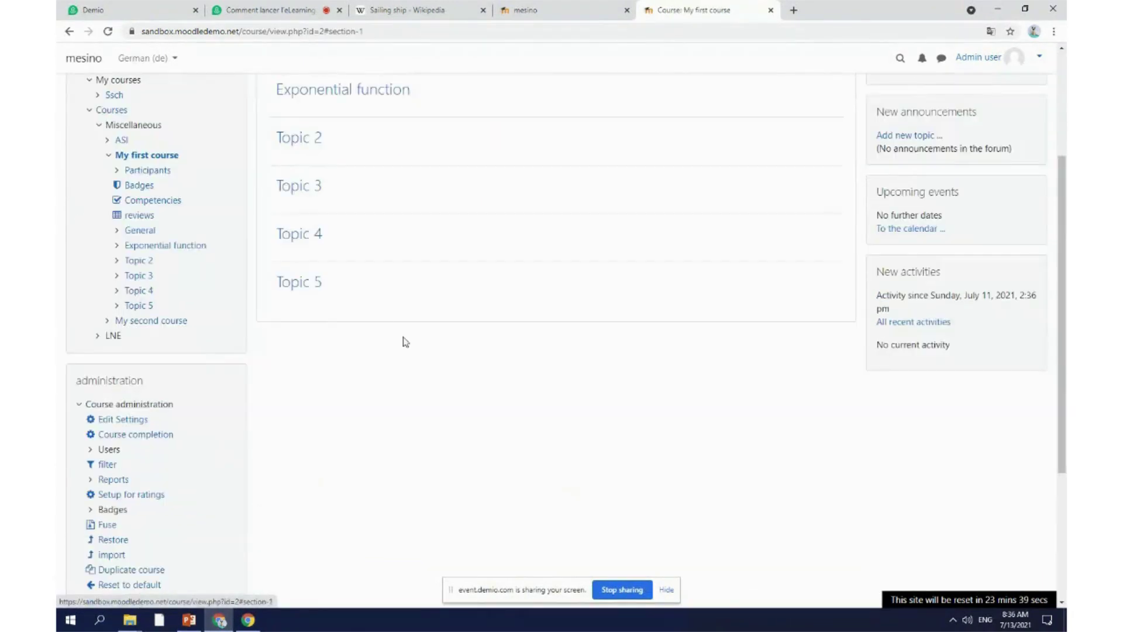
{"action": "scroll", "coordinate": [401, 341], "scroll_direction": "up", "scroll_amount": 3}
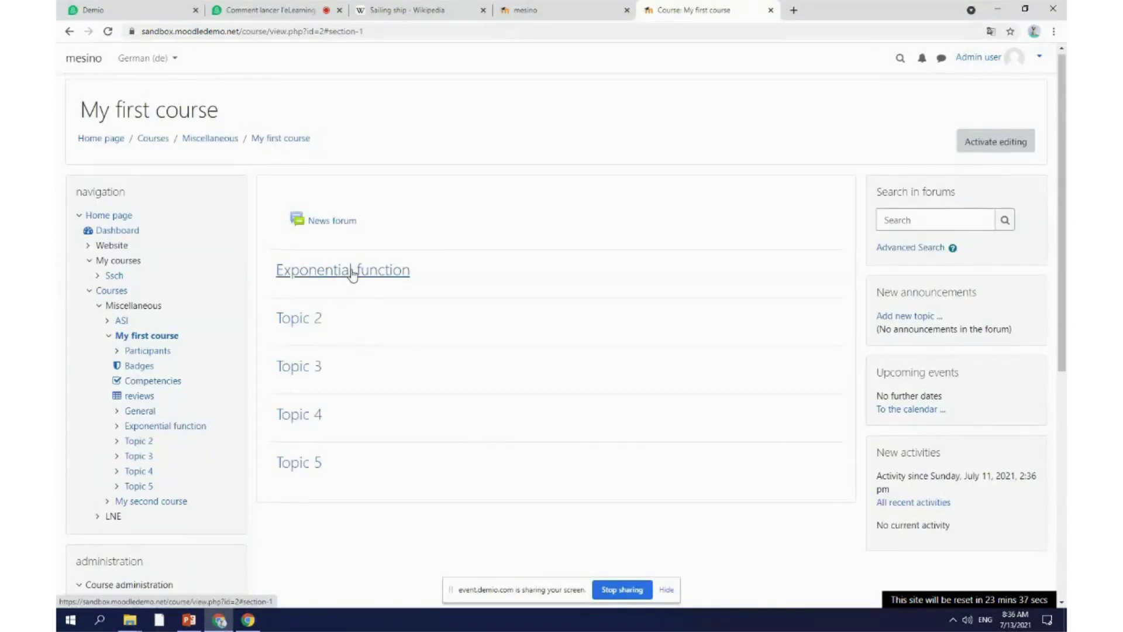
{"action": "left_click", "coordinate": [998, 144]}
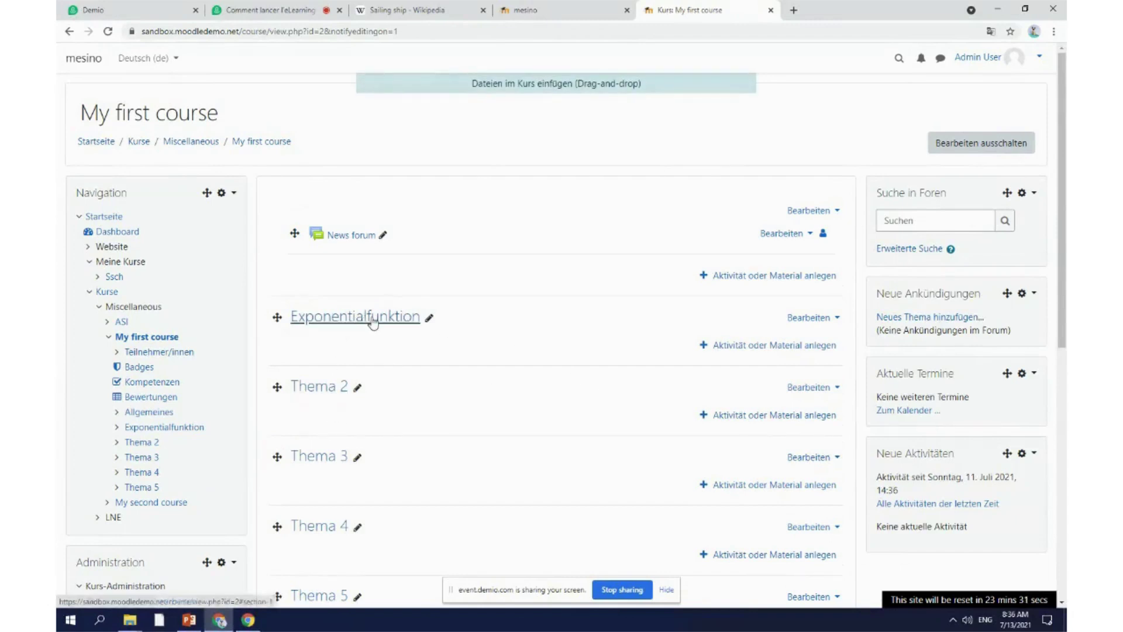
{"action": "left_click", "coordinate": [427, 318]}
{"action": "key", "text": "BackSpace"}
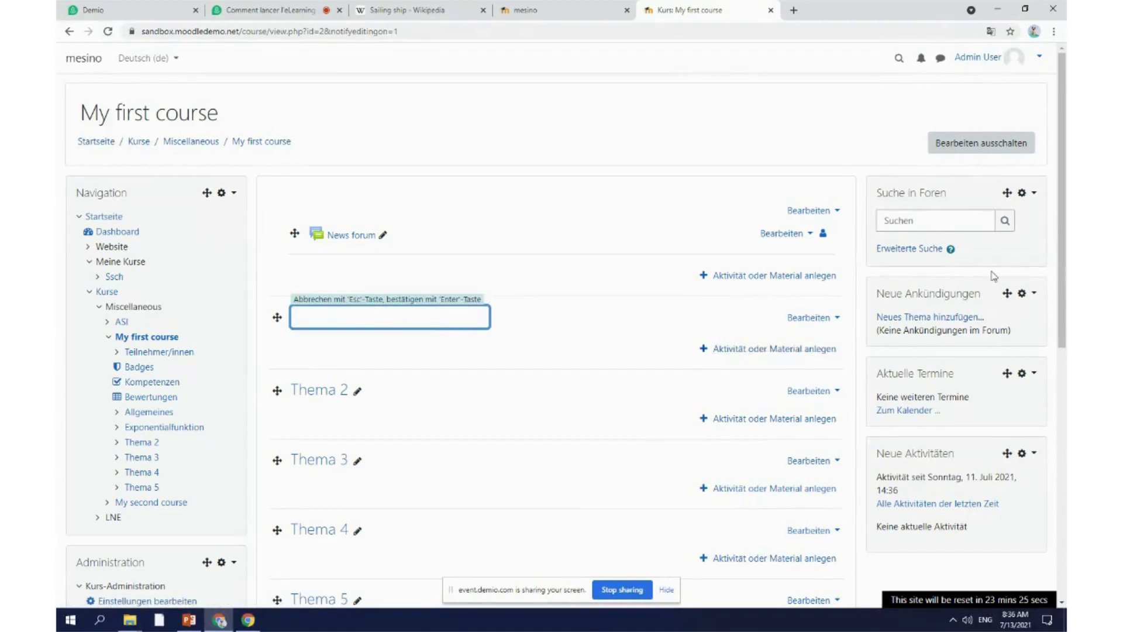
Step: Translate the course page to English and delete the Exponential function topic
{"action": "left_click", "coordinate": [990, 31]}
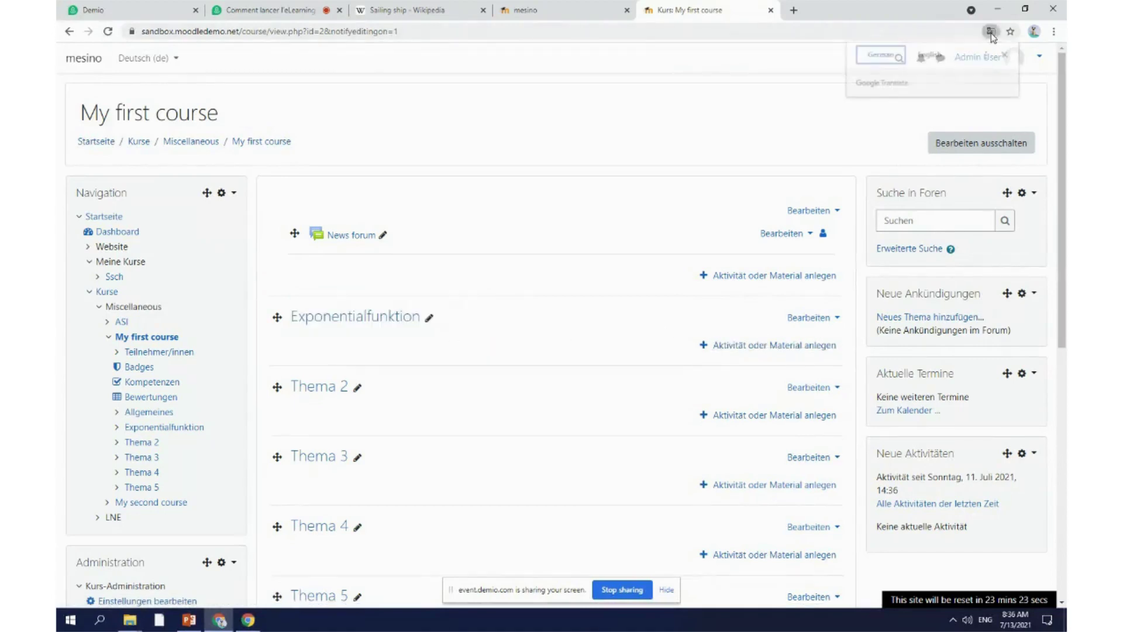
{"action": "left_click", "coordinate": [936, 58]}
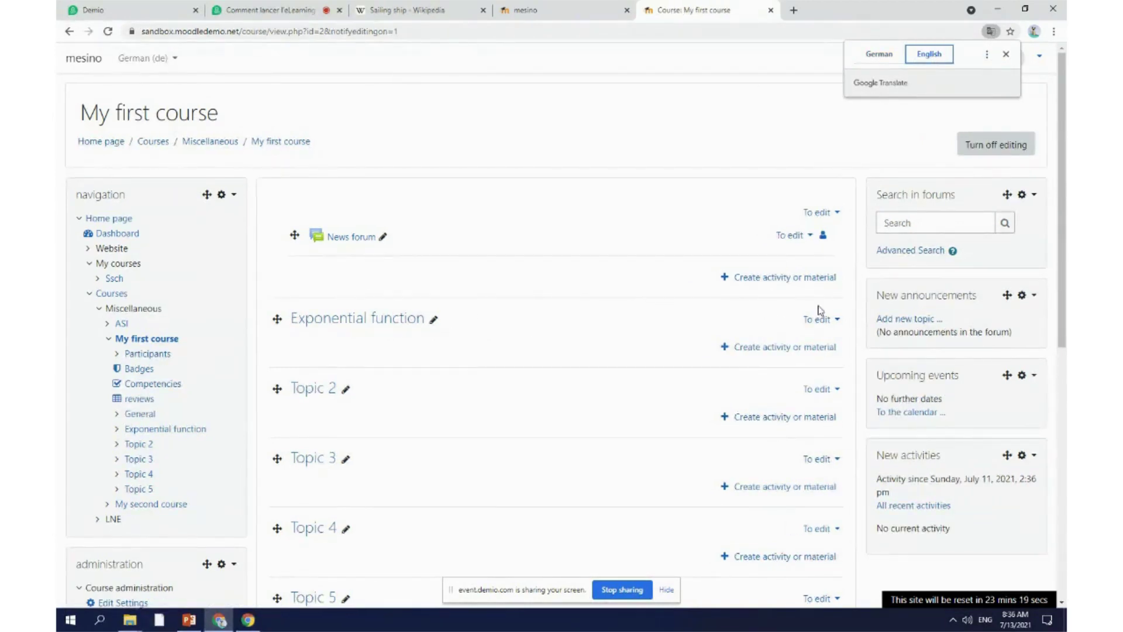
{"action": "left_click", "coordinate": [829, 323]}
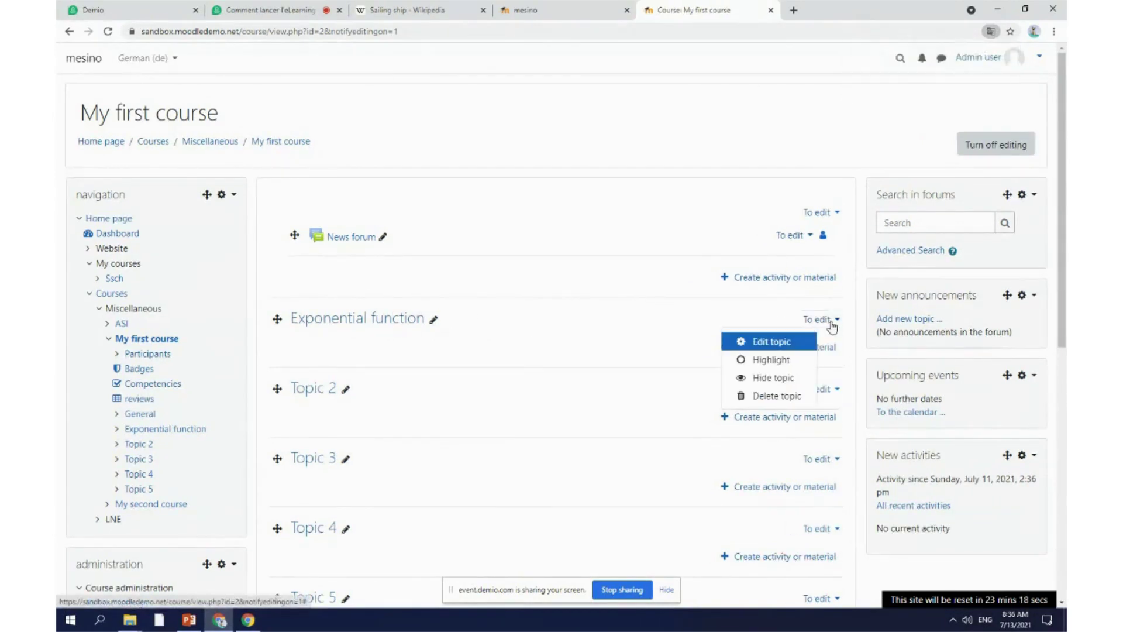
{"action": "left_click", "coordinate": [781, 397]}
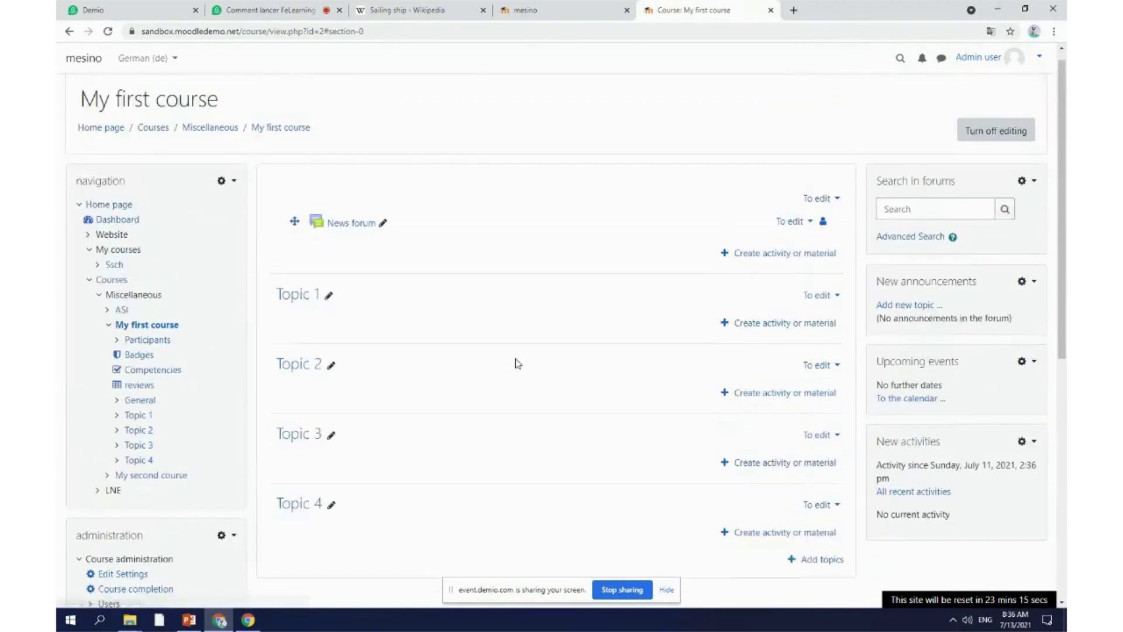
Step: Bring up the activity and resource chooser for Topic 1
{"action": "left_click", "coordinate": [308, 320]}
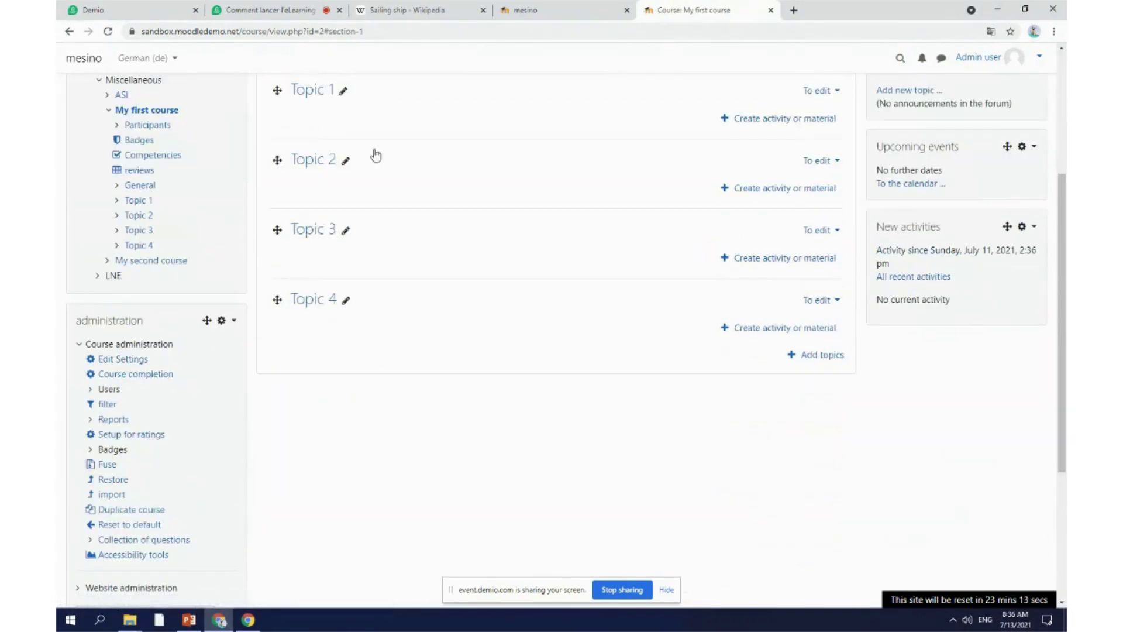
{"action": "scroll", "coordinate": [351, 234], "scroll_direction": "up", "scroll_amount": 5}
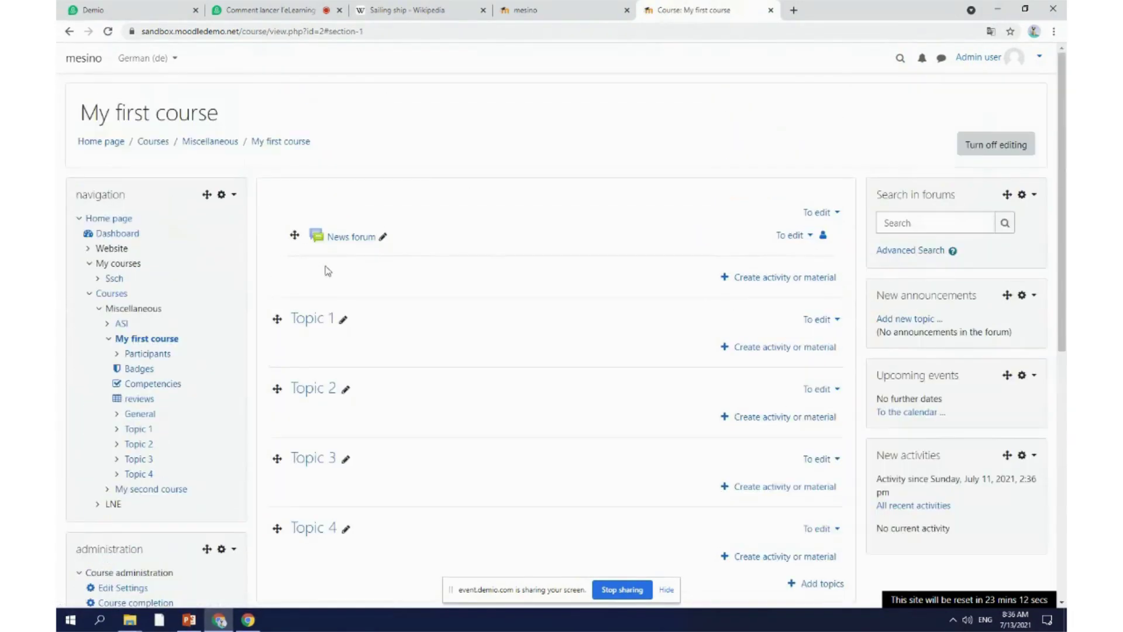
{"action": "left_click", "coordinate": [802, 351]}
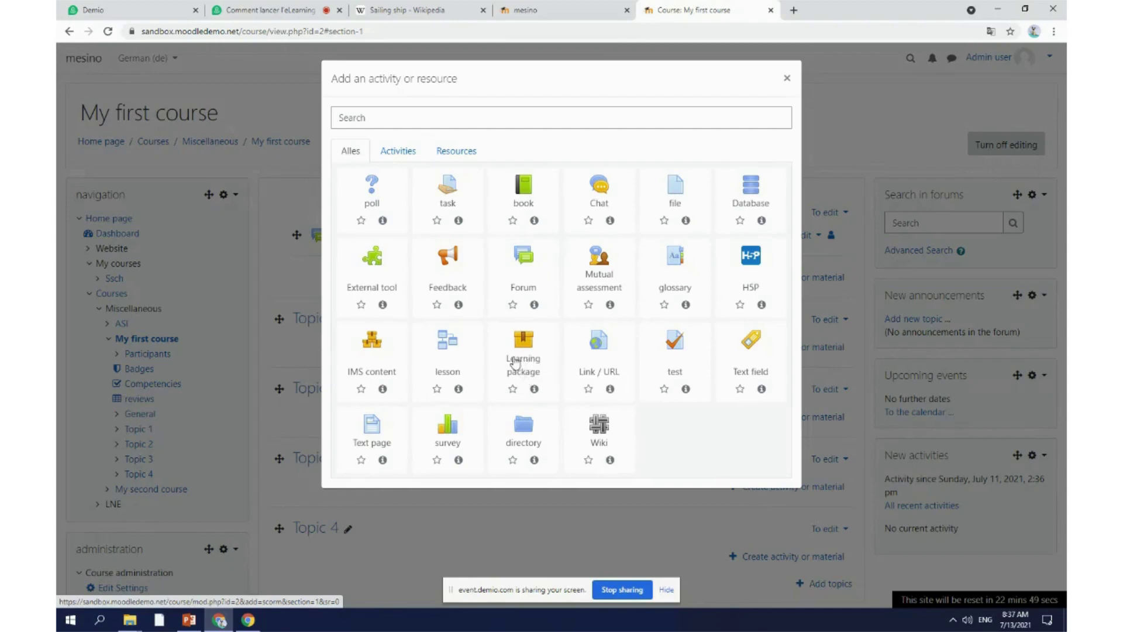
Step: Choose Learning package and upload Sales Calls.zip from the webinar folder as its package file
{"action": "left_click", "coordinate": [523, 367]}
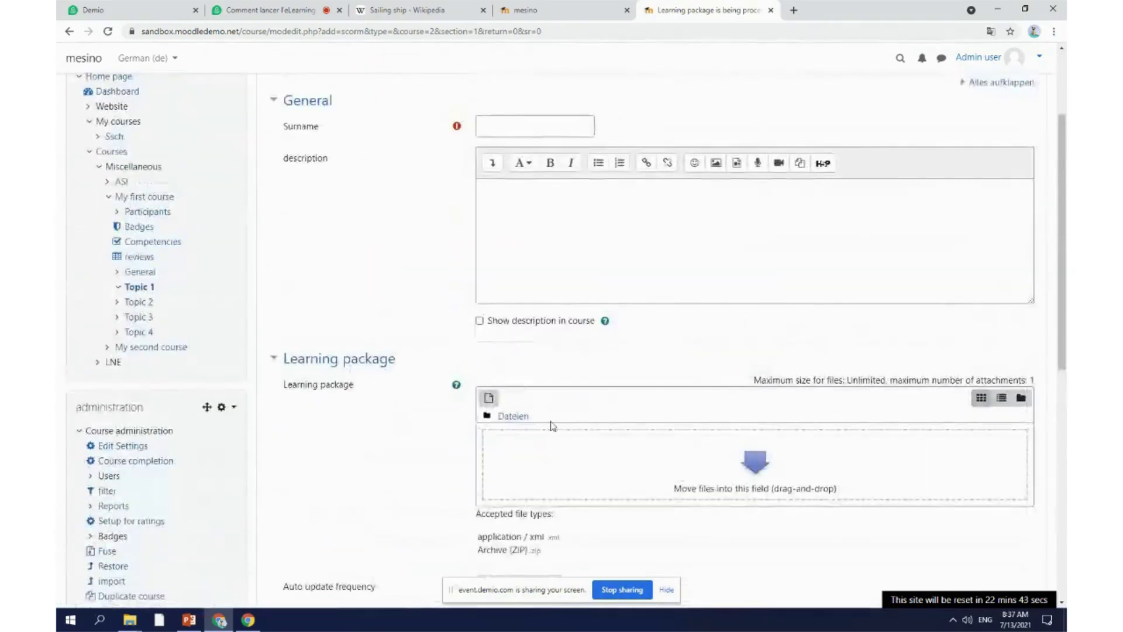
{"action": "left_click", "coordinate": [553, 427]}
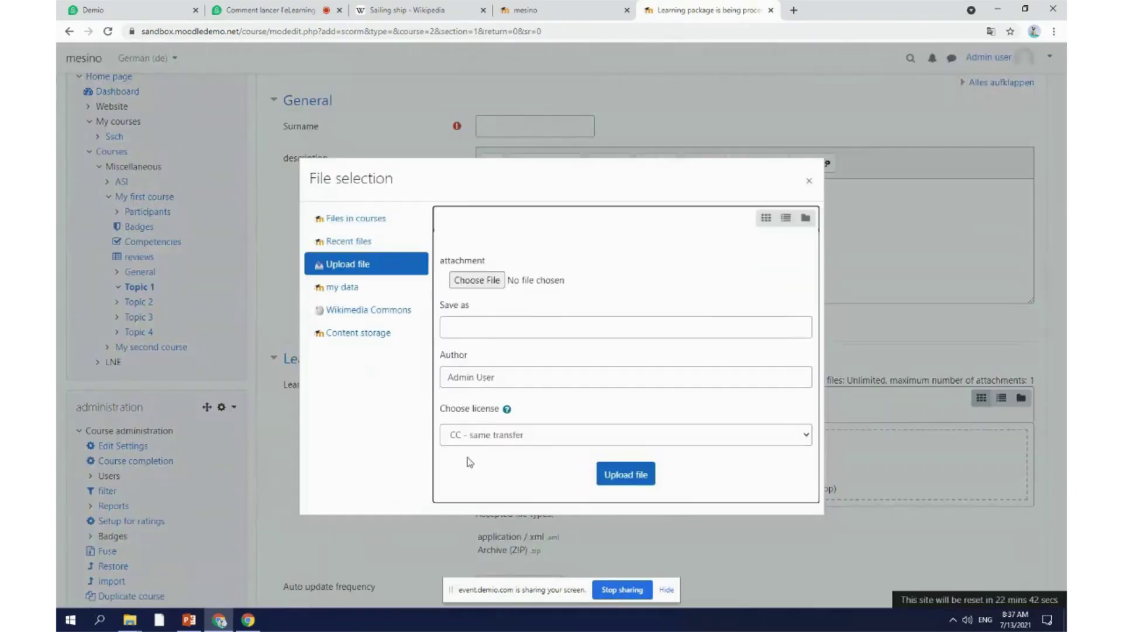
{"action": "left_click", "coordinate": [468, 280]}
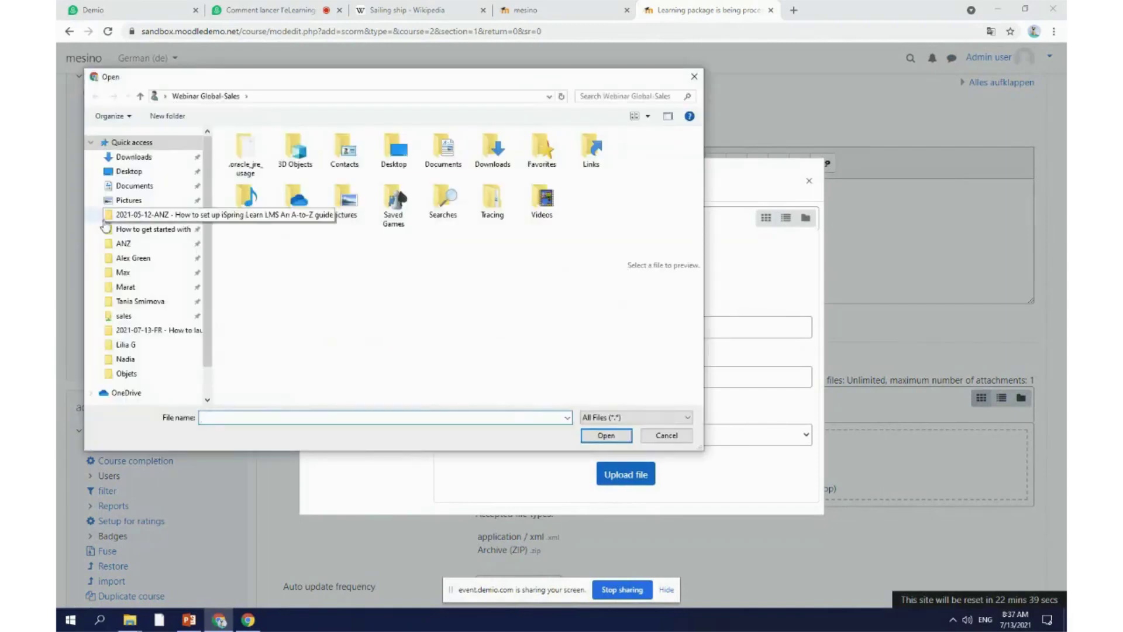
{"action": "left_click", "coordinate": [153, 330]}
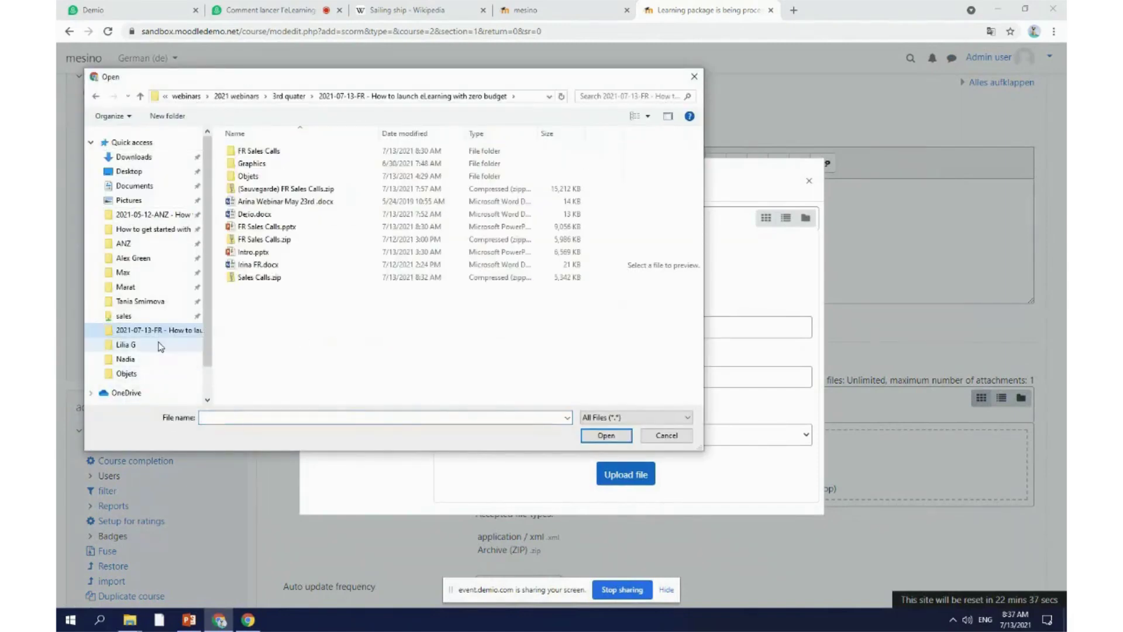
{"action": "left_click", "coordinate": [259, 278]}
{"action": "left_click", "coordinate": [612, 437]}
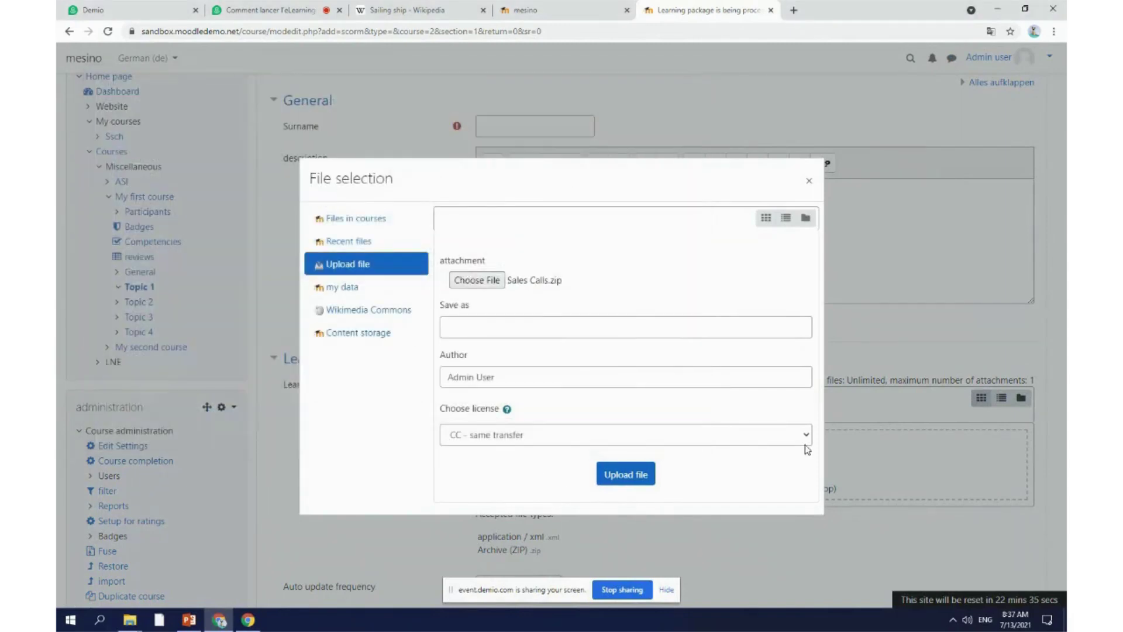
{"action": "left_click", "coordinate": [615, 474]}
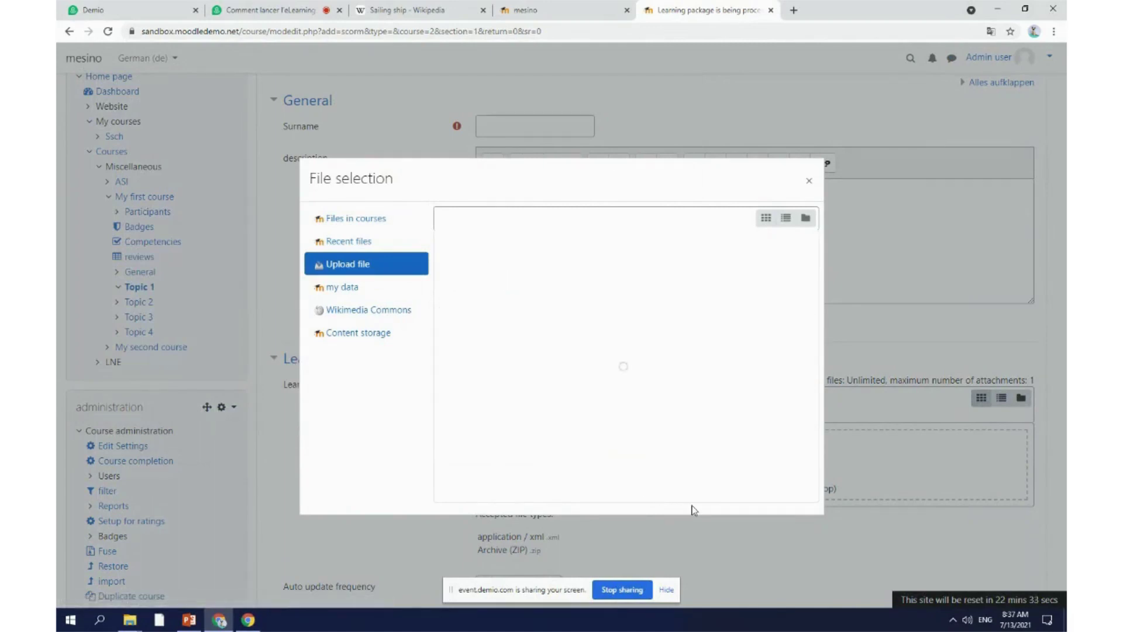
{"action": "scroll", "coordinate": [640, 326], "scroll_direction": "down", "scroll_amount": 6}
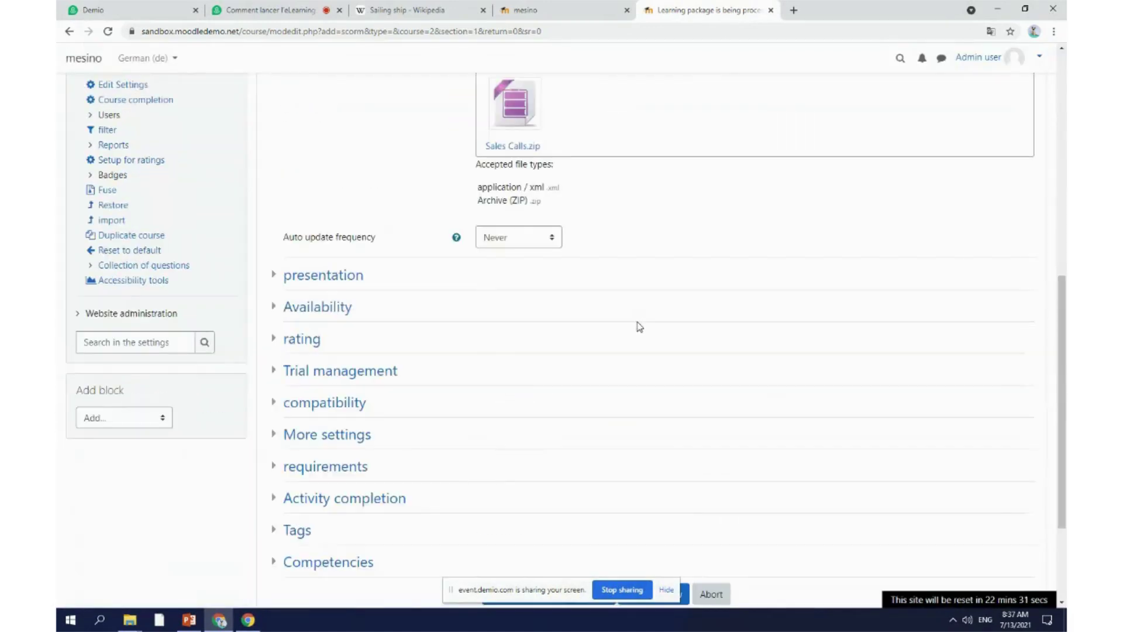
{"action": "scroll", "coordinate": [640, 326], "scroll_direction": "up", "scroll_amount": 3}
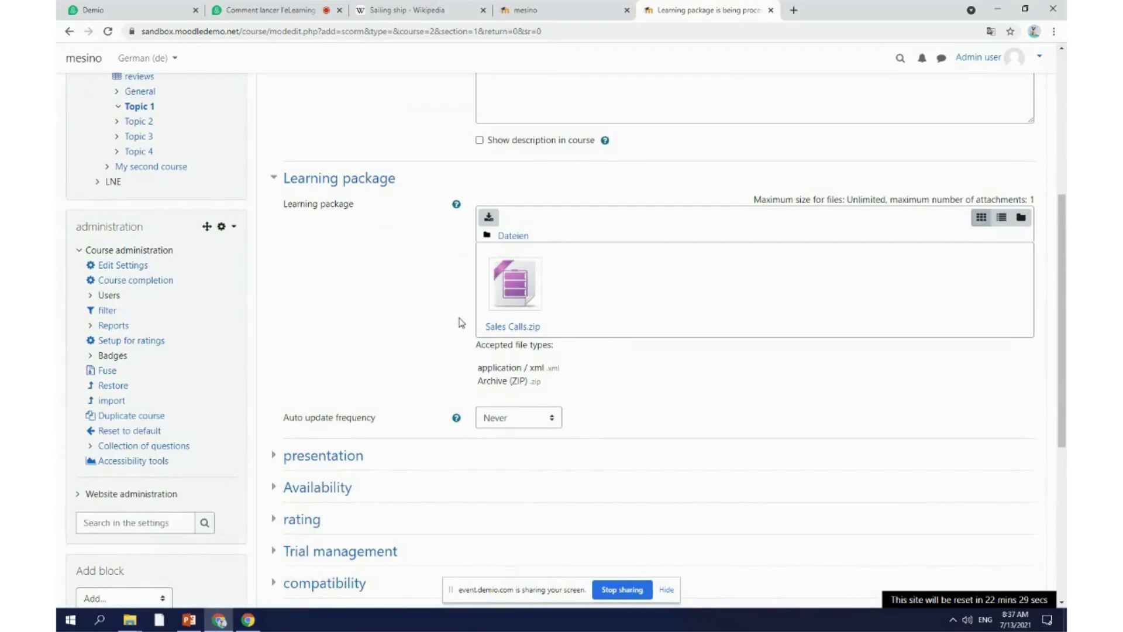
{"action": "scroll", "coordinate": [462, 321], "scroll_direction": "up", "scroll_amount": 5}
{"action": "scroll", "coordinate": [462, 317], "scroll_direction": "down", "scroll_amount": 11}
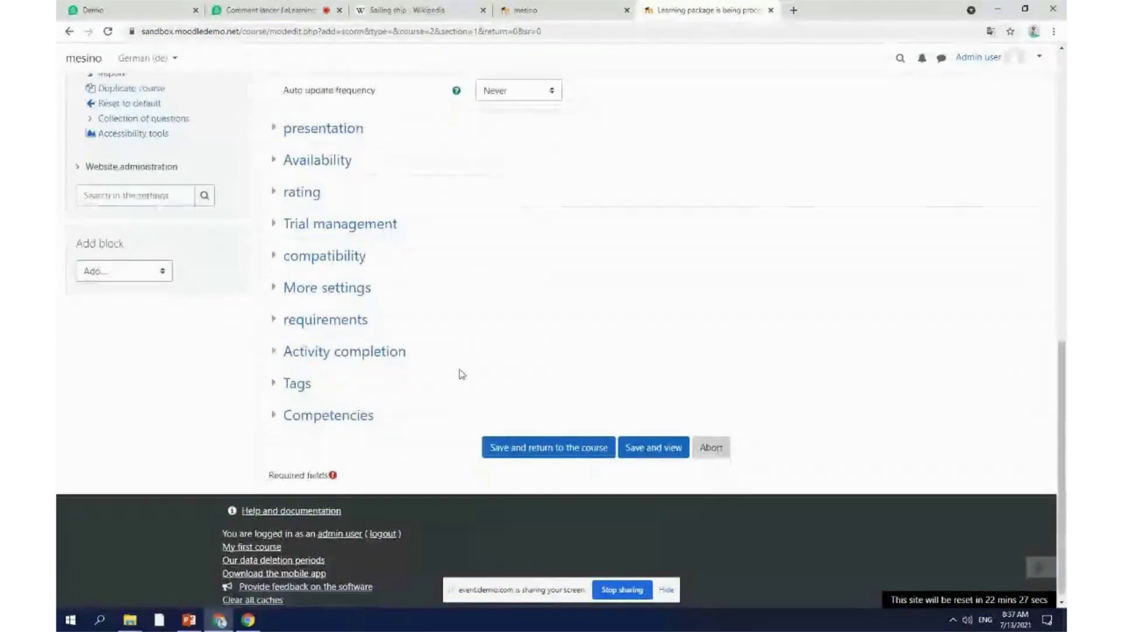
Step: Enter the activity name, correcting the misspelling to 'Sale Calls'
{"action": "left_click", "coordinate": [654, 440]}
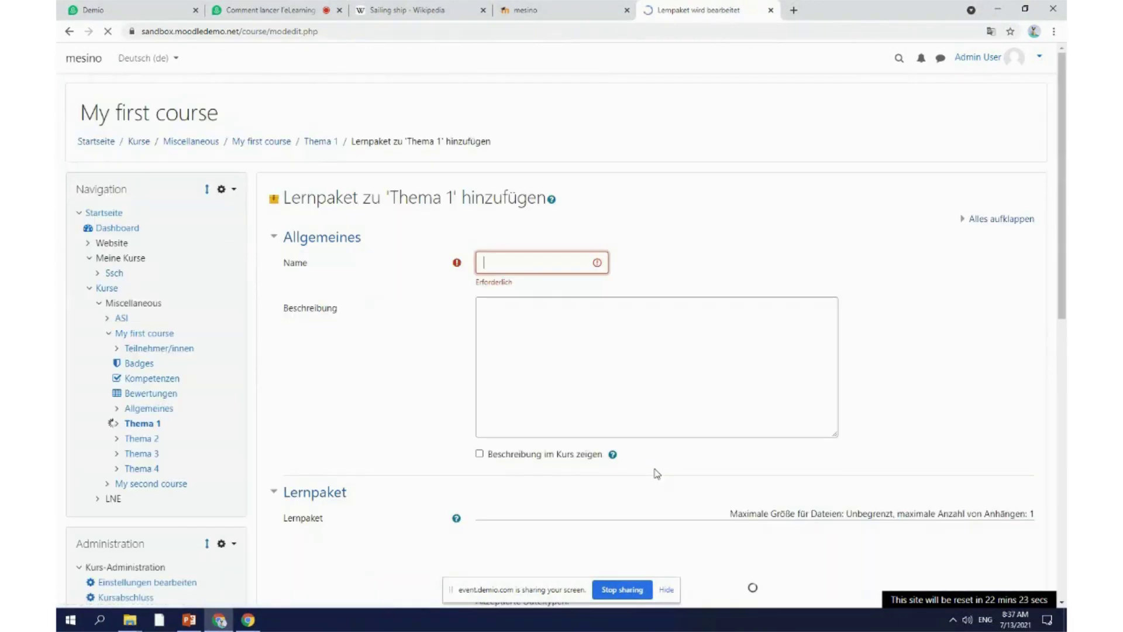
{"action": "left_click", "coordinate": [501, 268]}
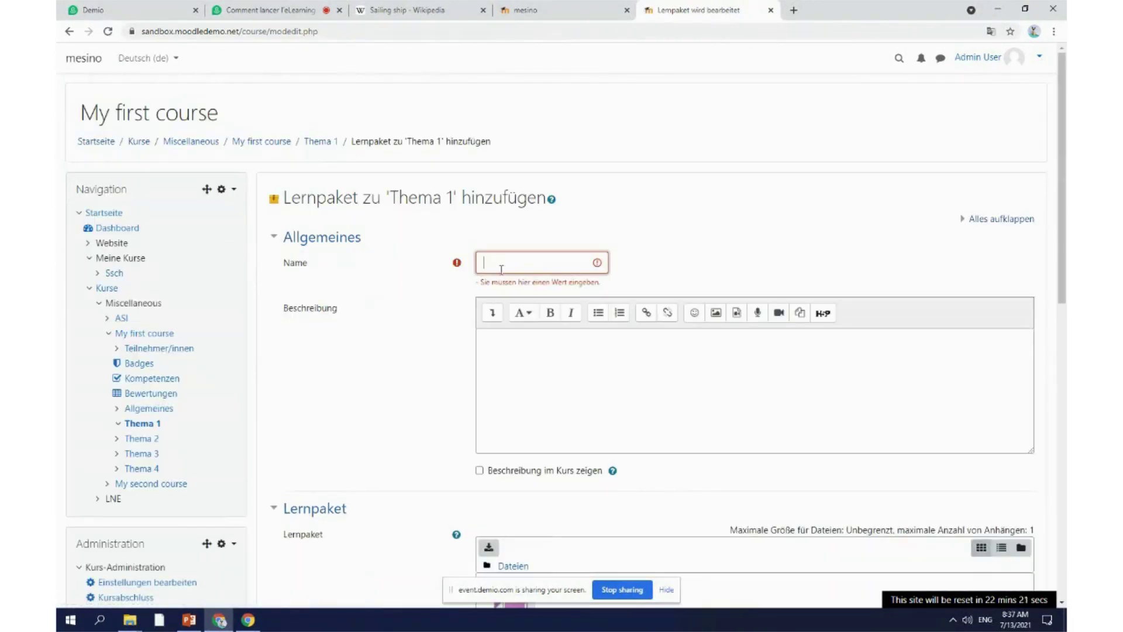
{"action": "type", "text": "Sq"}
{"action": "type", "text": "i"}
{"action": "type", "text": "Calls"}
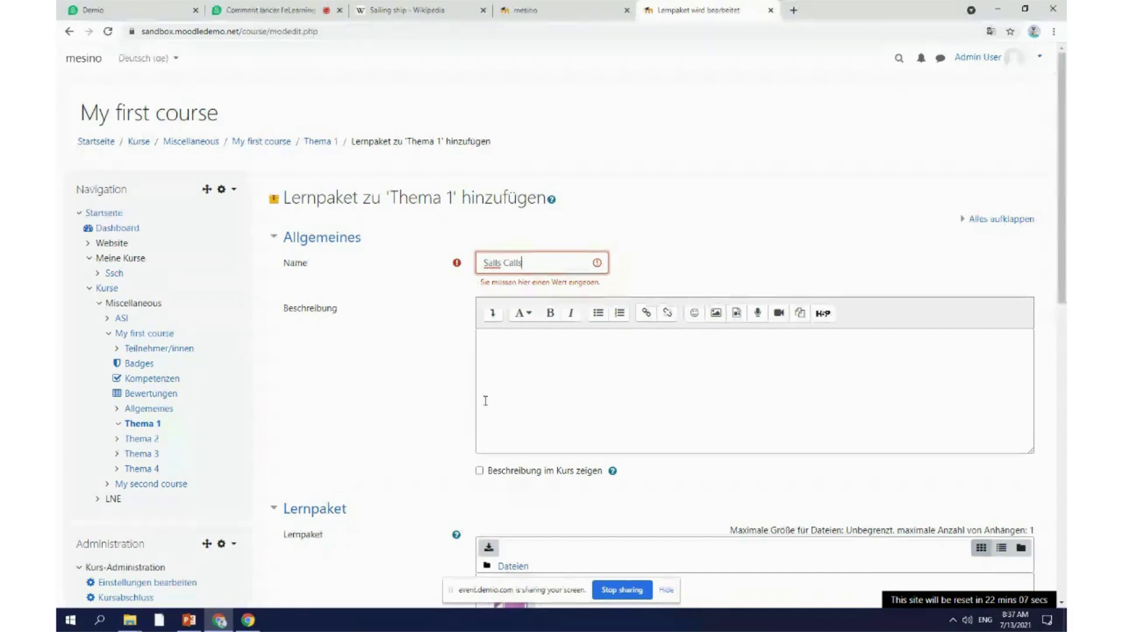
{"action": "left_click", "coordinate": [185, 622]}
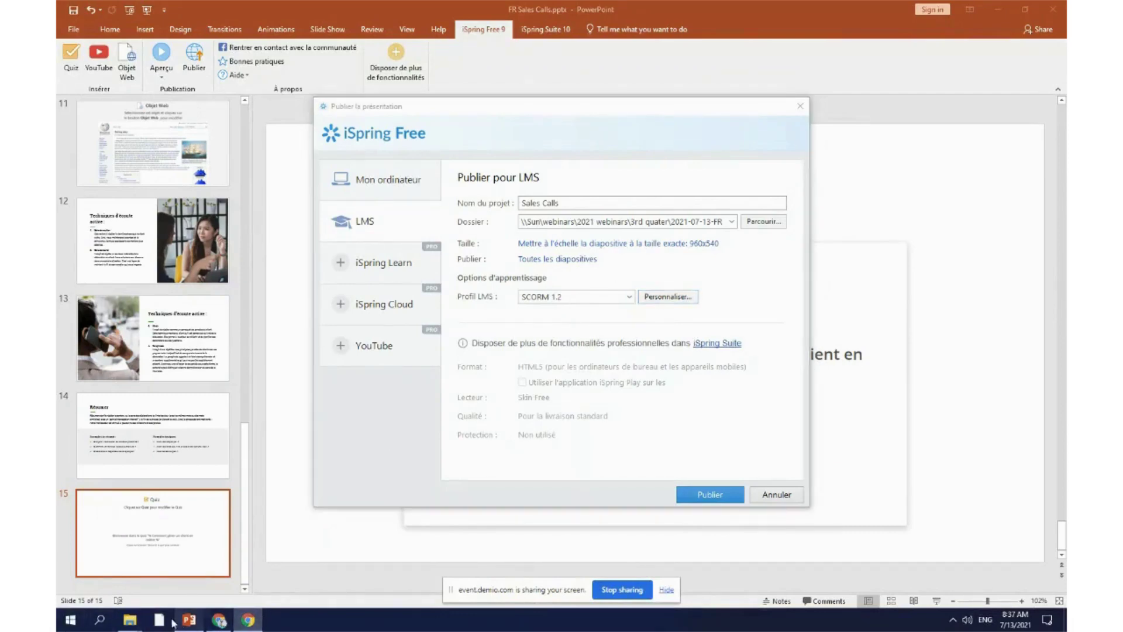
{"action": "left_click", "coordinate": [220, 620]}
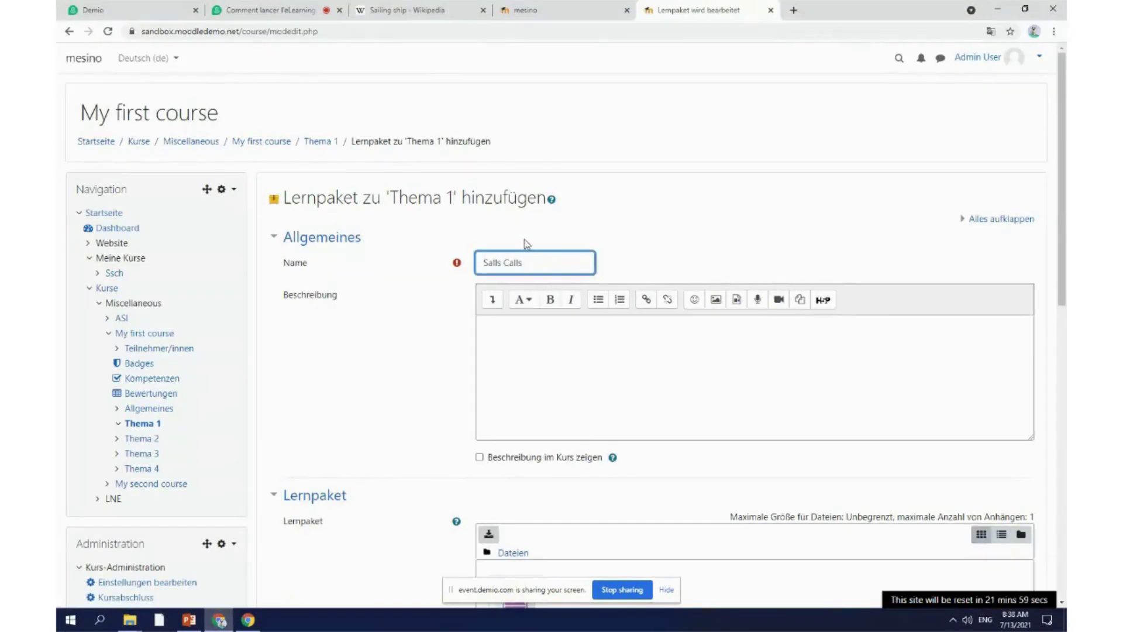
{"action": "left_click", "coordinate": [502, 263]}
{"action": "key", "text": "BackSpace"}
{"action": "key", "text": "BackSpace"}
{"action": "key", "text": "BackSpace"}
{"action": "type", "text": "le"}
{"action": "left_click", "coordinate": [402, 423]}
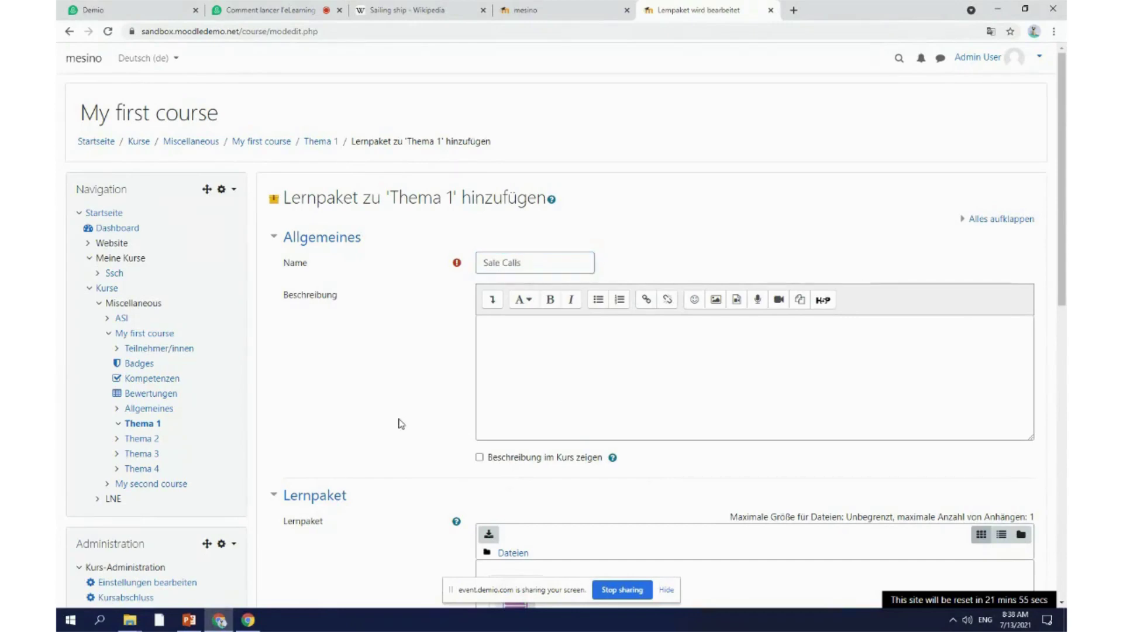
Step: Translate the form into English and save the activity, opening its page
{"action": "scroll", "coordinate": [401, 423], "scroll_direction": "down", "scroll_amount": 10}
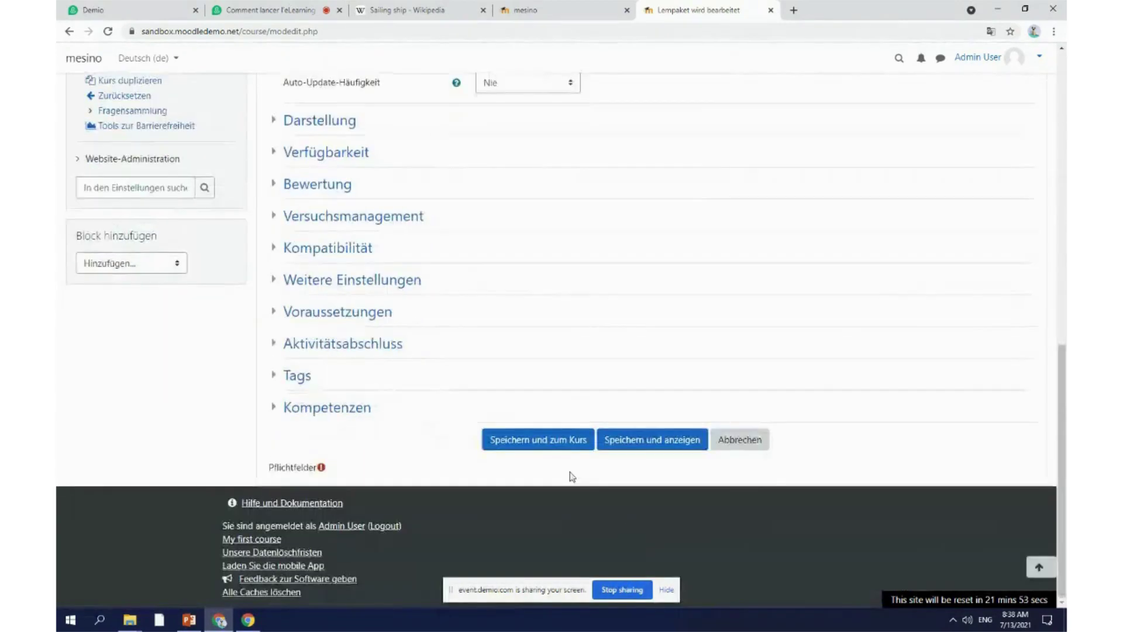
{"action": "left_click", "coordinate": [990, 32]}
{"action": "left_click", "coordinate": [929, 54]}
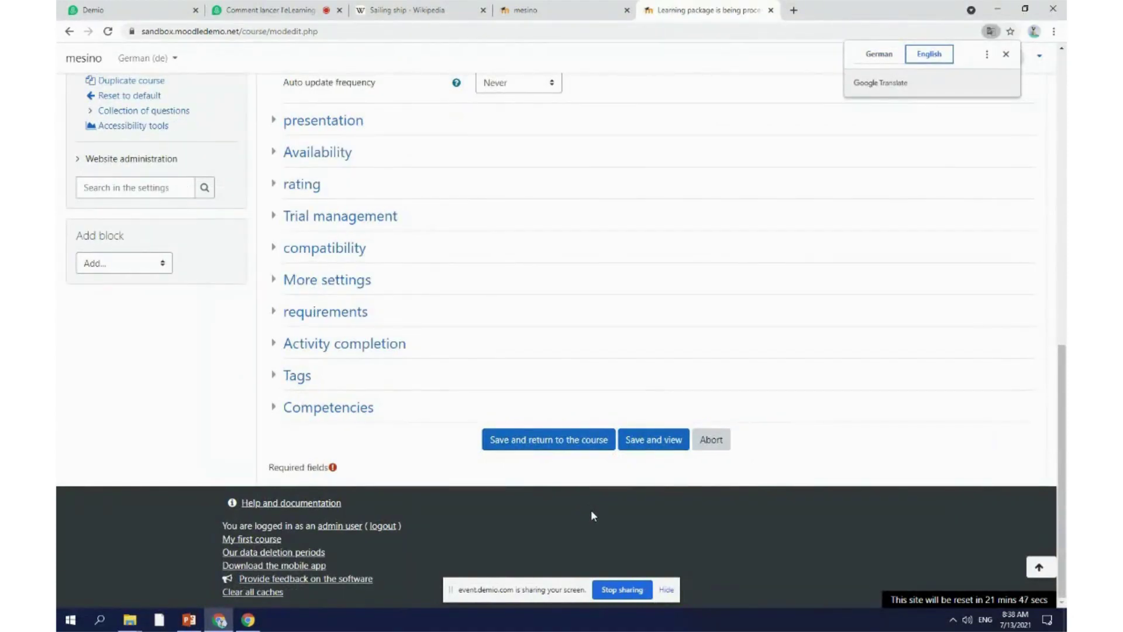
{"action": "left_click", "coordinate": [651, 446]}
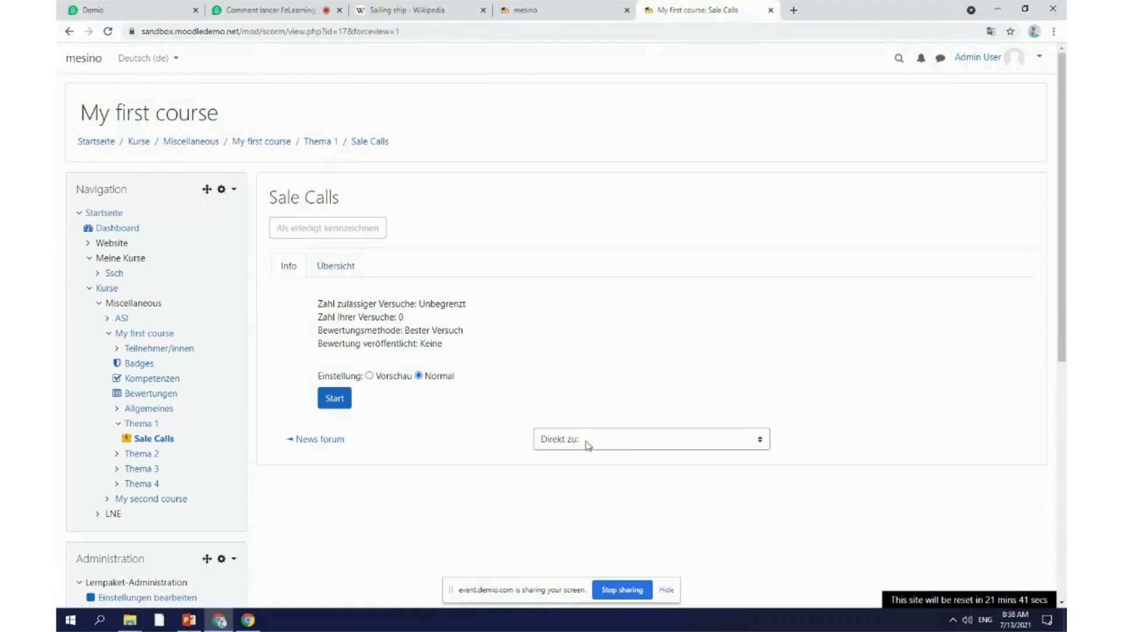
Step: Translate the Sale calls activity page into English and reload it to review its attempt settings
{"action": "left_click", "coordinate": [990, 32]}
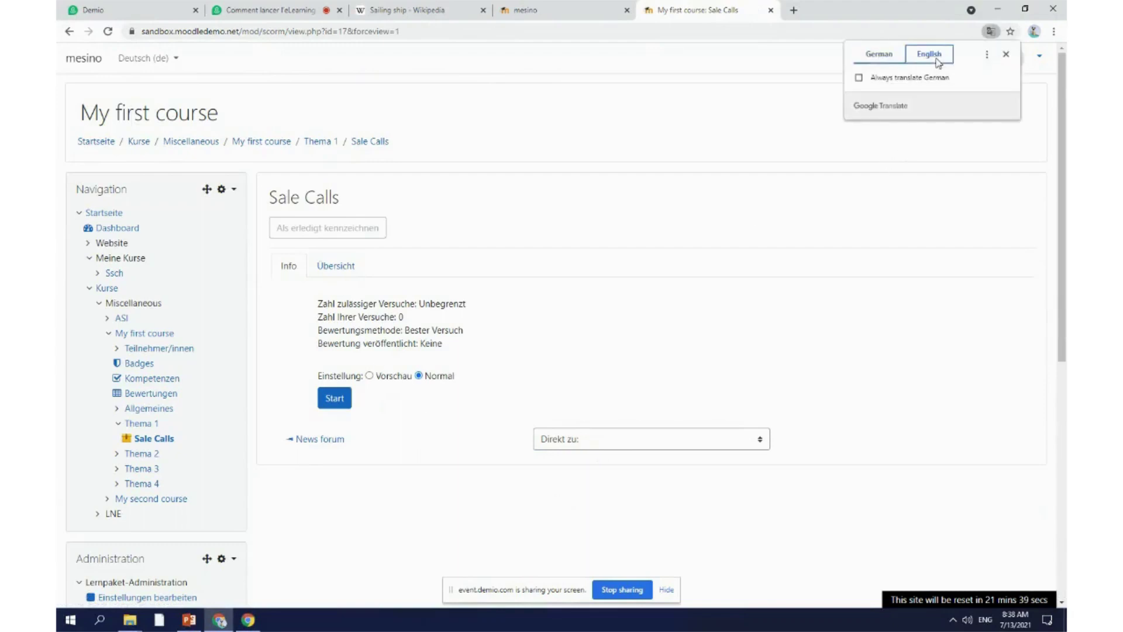
{"action": "left_click", "coordinate": [938, 60]}
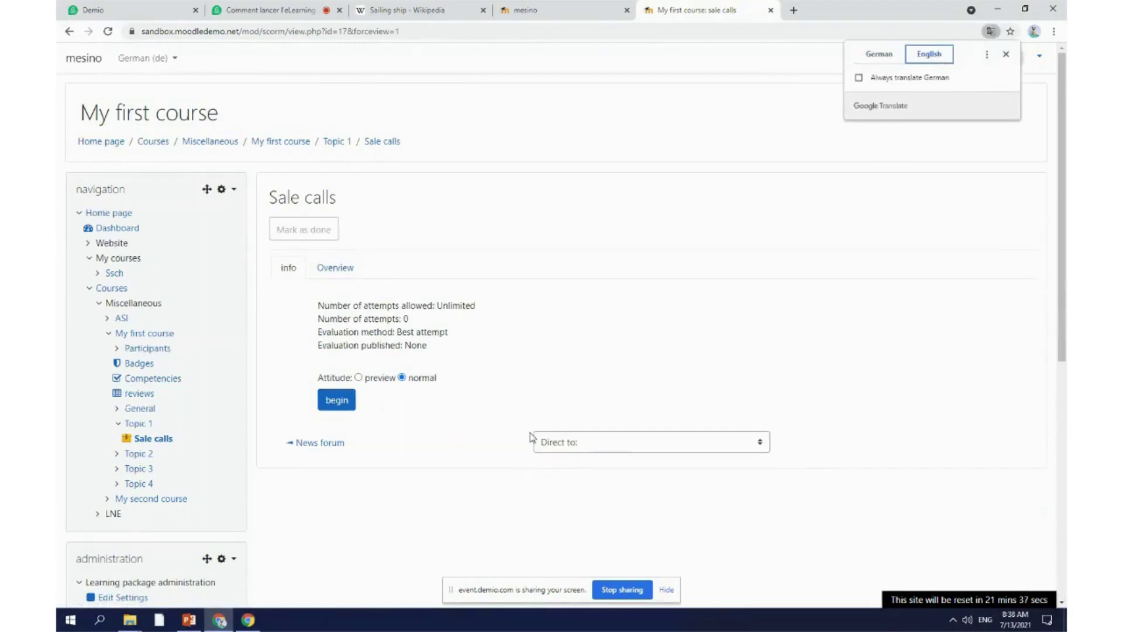
{"action": "left_click", "coordinate": [656, 325]}
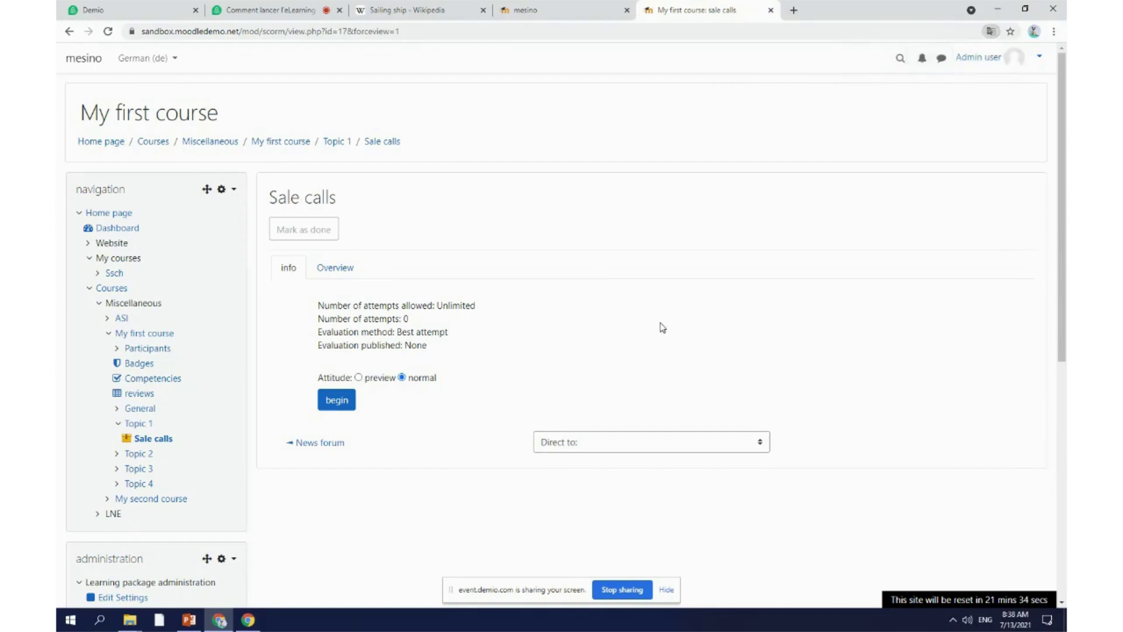
{"action": "left_click", "coordinate": [636, 448]}
{"action": "left_click", "coordinate": [638, 448]}
{"action": "left_click", "coordinate": [429, 431]}
{"action": "left_click", "coordinate": [147, 442]}
{"action": "scroll", "coordinate": [351, 454], "scroll_direction": "down", "scroll_amount": 7}
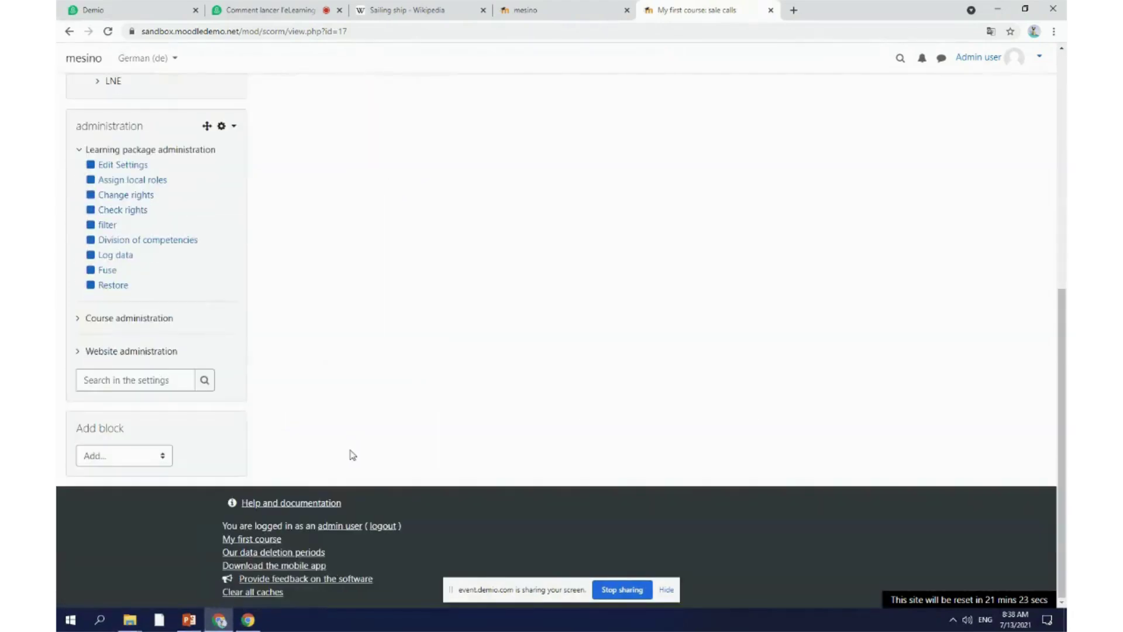
{"action": "scroll", "coordinate": [352, 450], "scroll_direction": "up", "scroll_amount": 8}
Step: Start the Sale calls package and dismiss the translation options
{"action": "left_click", "coordinate": [342, 403]}
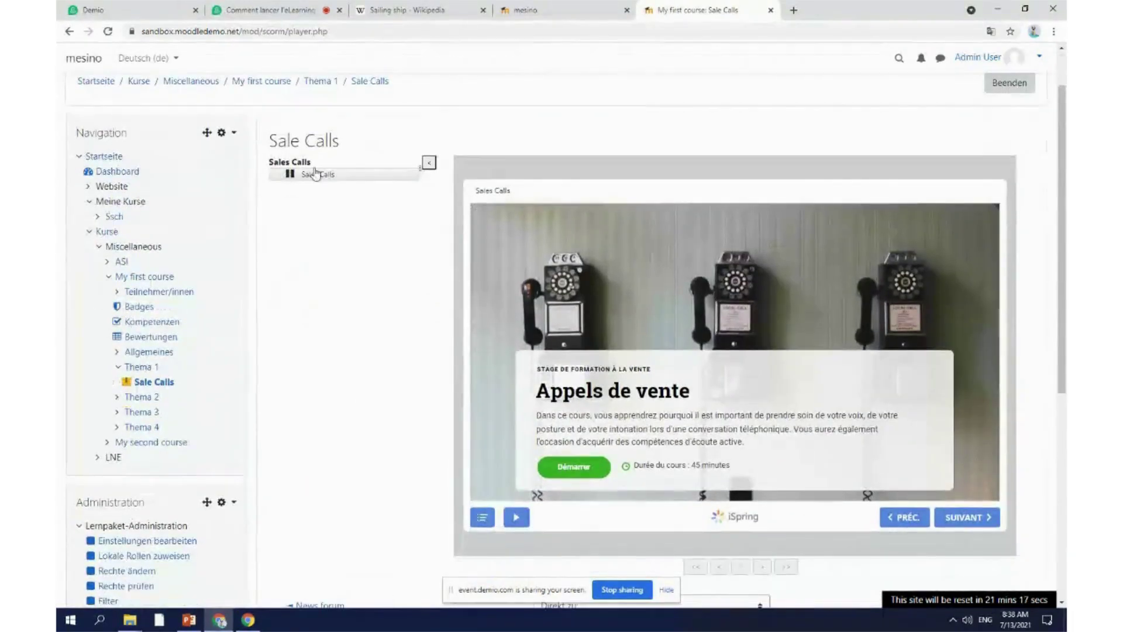
{"action": "left_click", "coordinate": [990, 32]}
{"action": "left_click", "coordinate": [351, 427]}
{"action": "scroll", "coordinate": [811, 409], "scroll_direction": "down", "scroll_amount": 5}
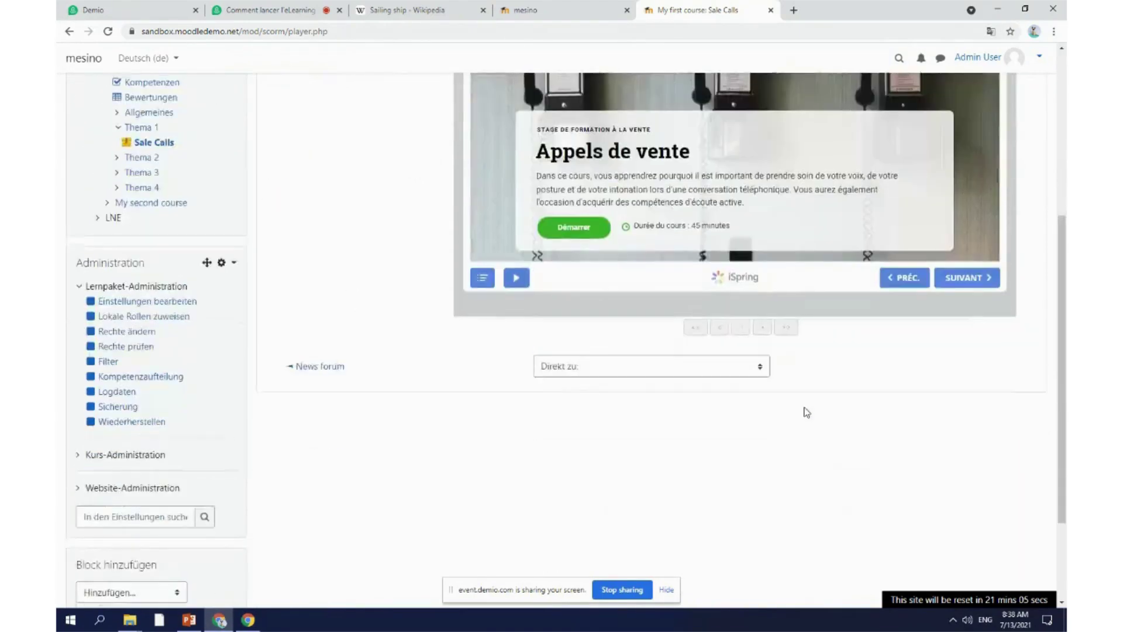
{"action": "scroll", "coordinate": [802, 425], "scroll_direction": "up", "scroll_amount": 5}
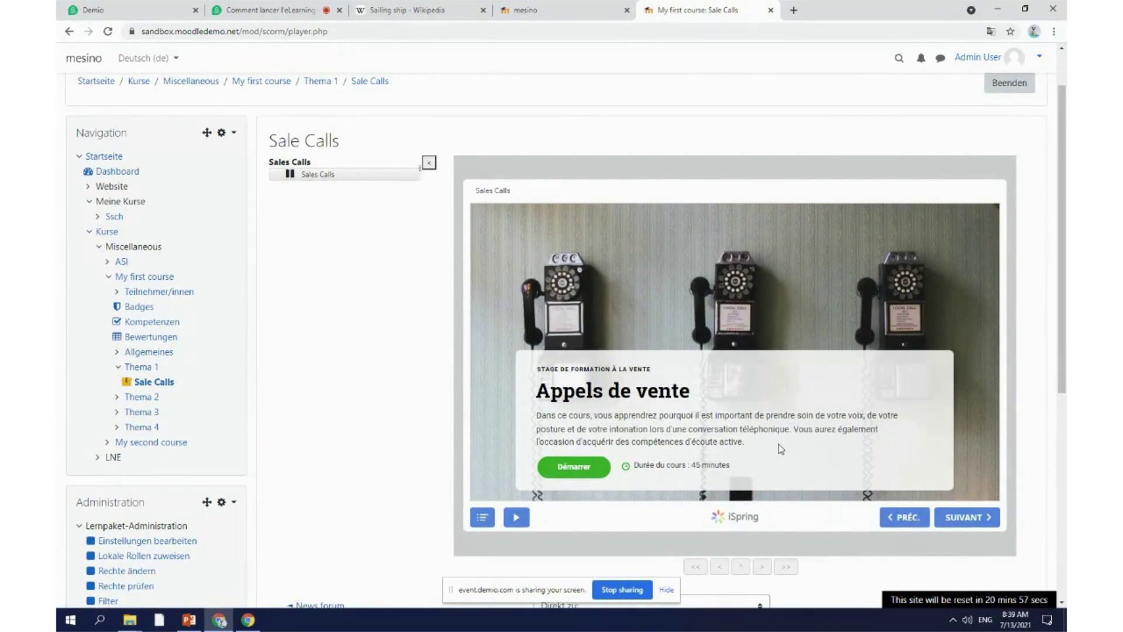
Step: Advance through the lesson slides, returning to Devoirs sur la parole to play and pause its video
{"action": "left_click", "coordinate": [968, 520]}
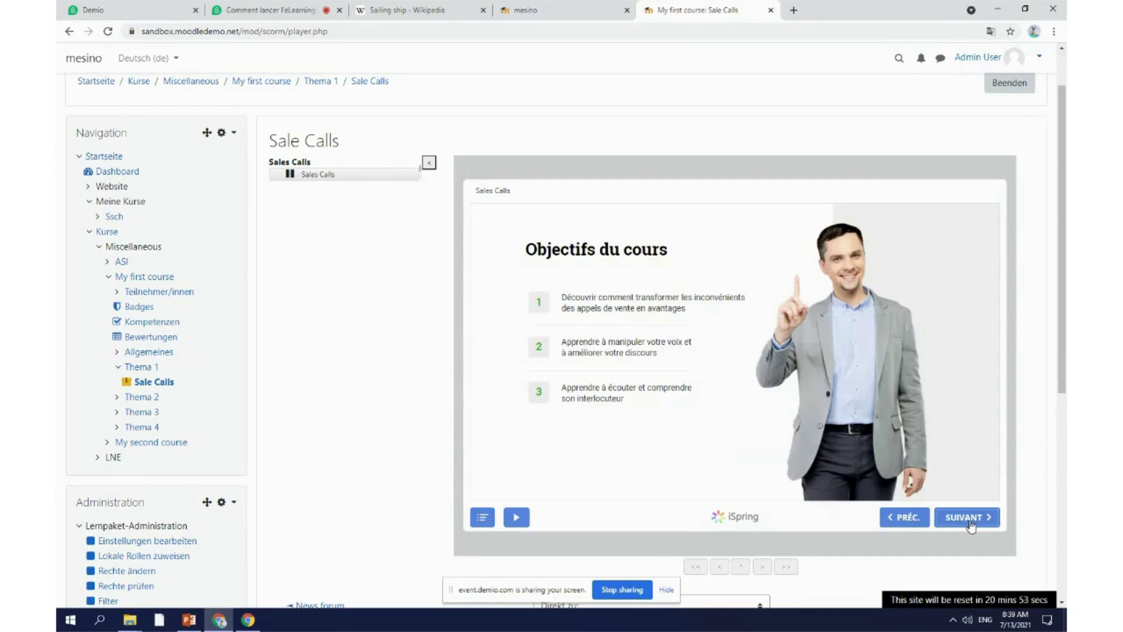
{"action": "left_click", "coordinate": [969, 519]}
{"action": "left_click", "coordinate": [969, 519]}
{"action": "left_click", "coordinate": [968, 520]}
{"action": "left_click", "coordinate": [968, 520]}
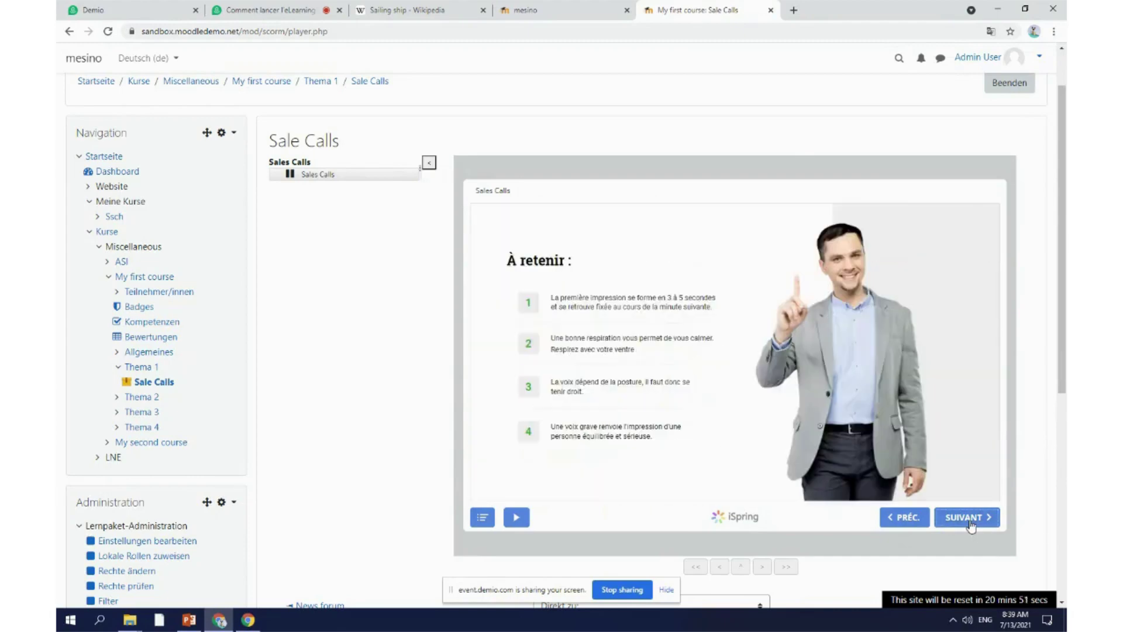
{"action": "left_click", "coordinate": [968, 520]}
{"action": "left_click", "coordinate": [968, 520]}
{"action": "left_click", "coordinate": [968, 520]}
{"action": "left_click", "coordinate": [893, 521]}
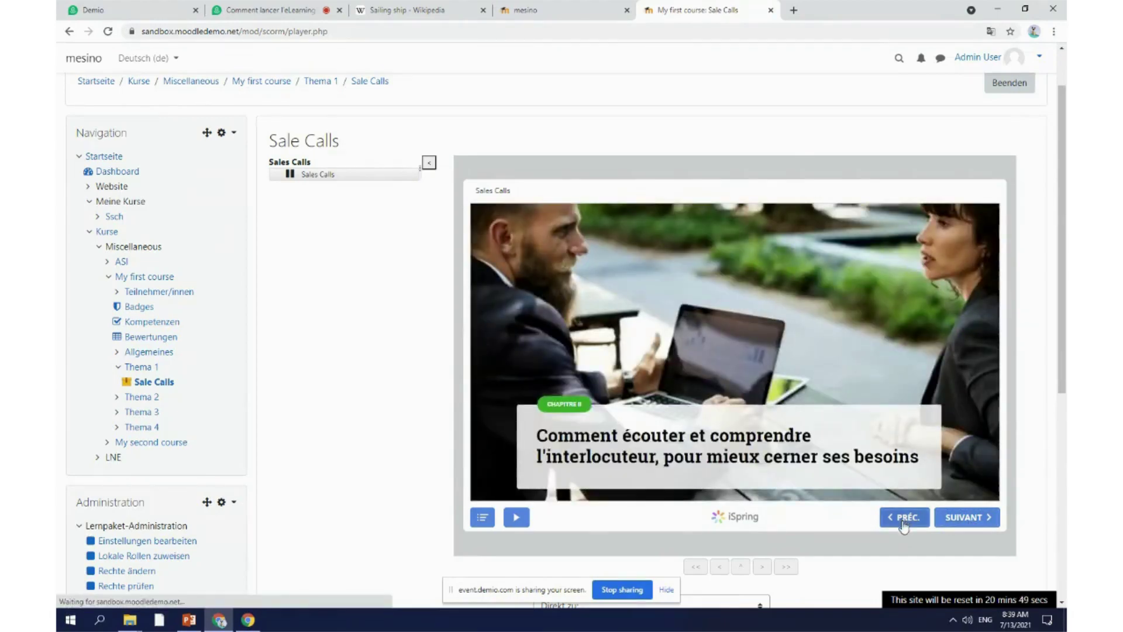
{"action": "left_click", "coordinate": [834, 385]}
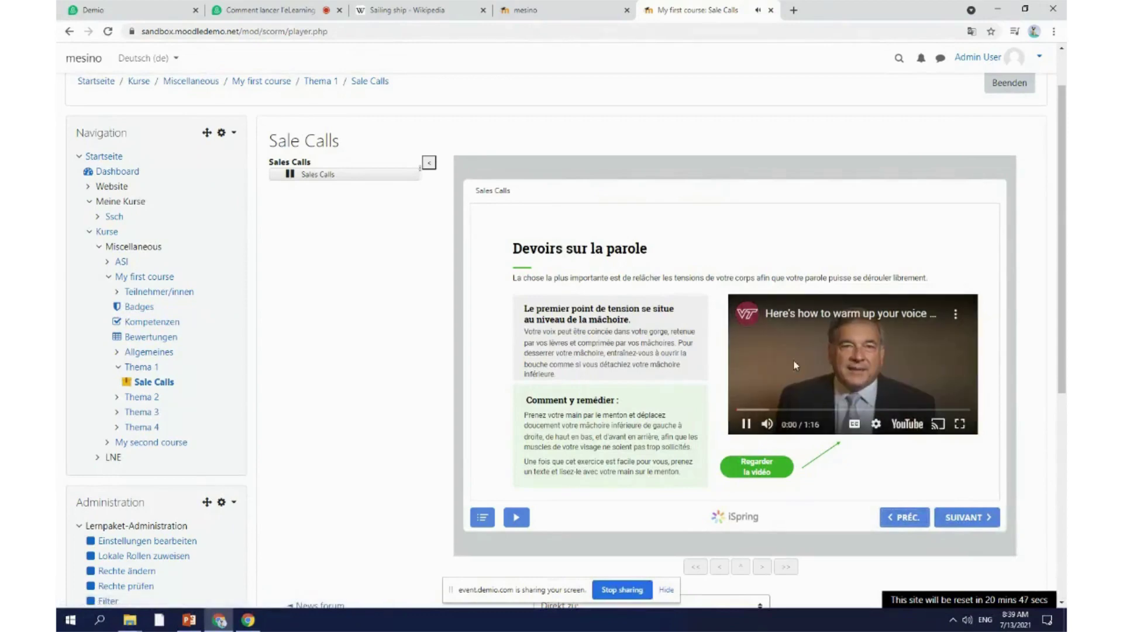
{"action": "left_click", "coordinate": [921, 358]}
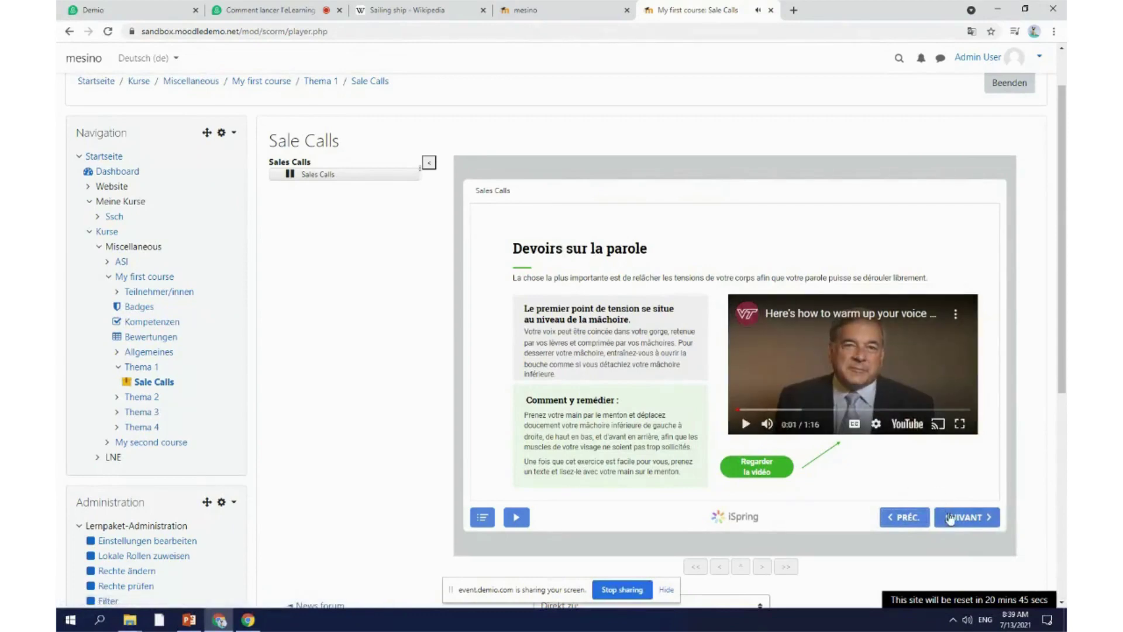
Step: Continue past the Techniques d'écoute active slide to the quiz welcome screen
{"action": "left_click", "coordinate": [969, 519]}
{"action": "left_click", "coordinate": [969, 520]}
{"action": "left_click", "coordinate": [970, 520]}
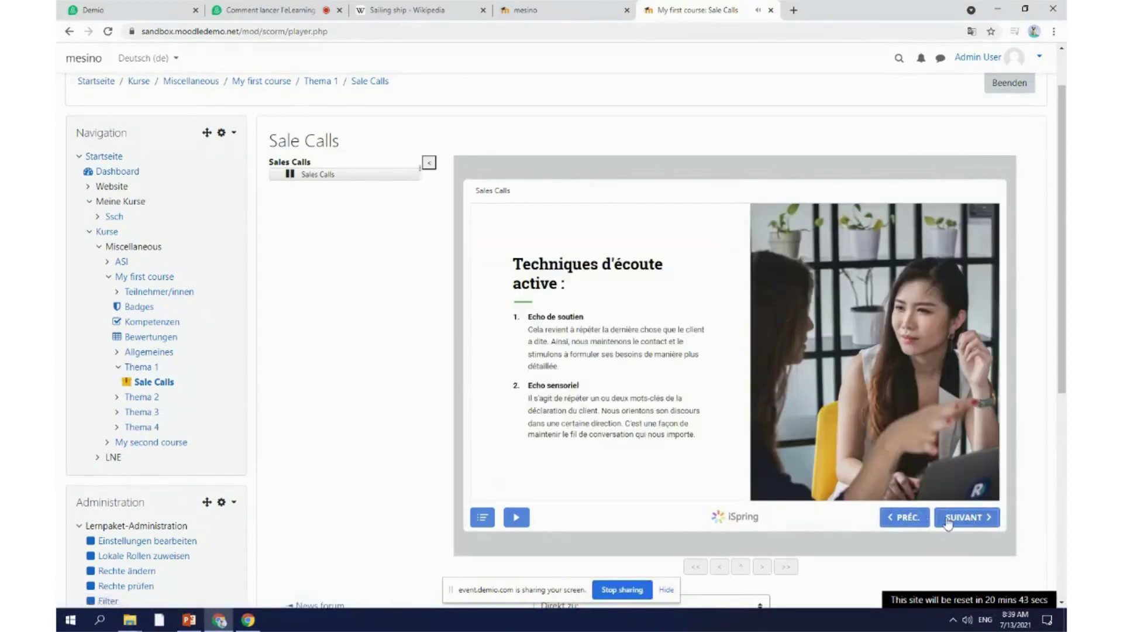
{"action": "left_click", "coordinate": [970, 520]}
{"action": "scroll", "coordinate": [608, 361], "scroll_direction": "down", "scroll_amount": 15}
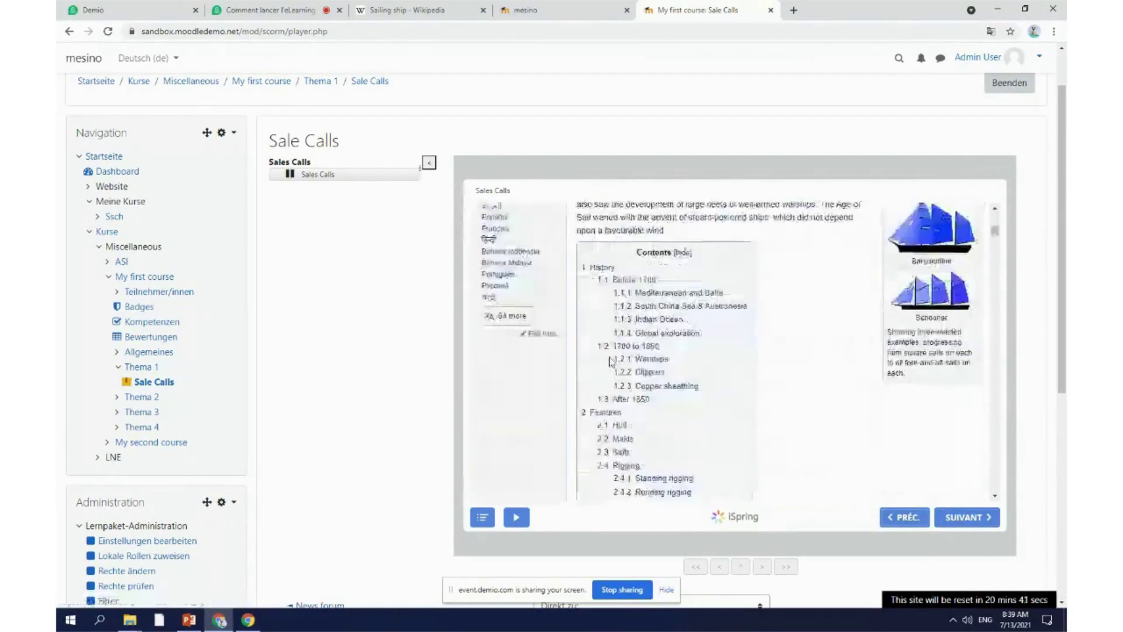
{"action": "left_click", "coordinate": [973, 519]}
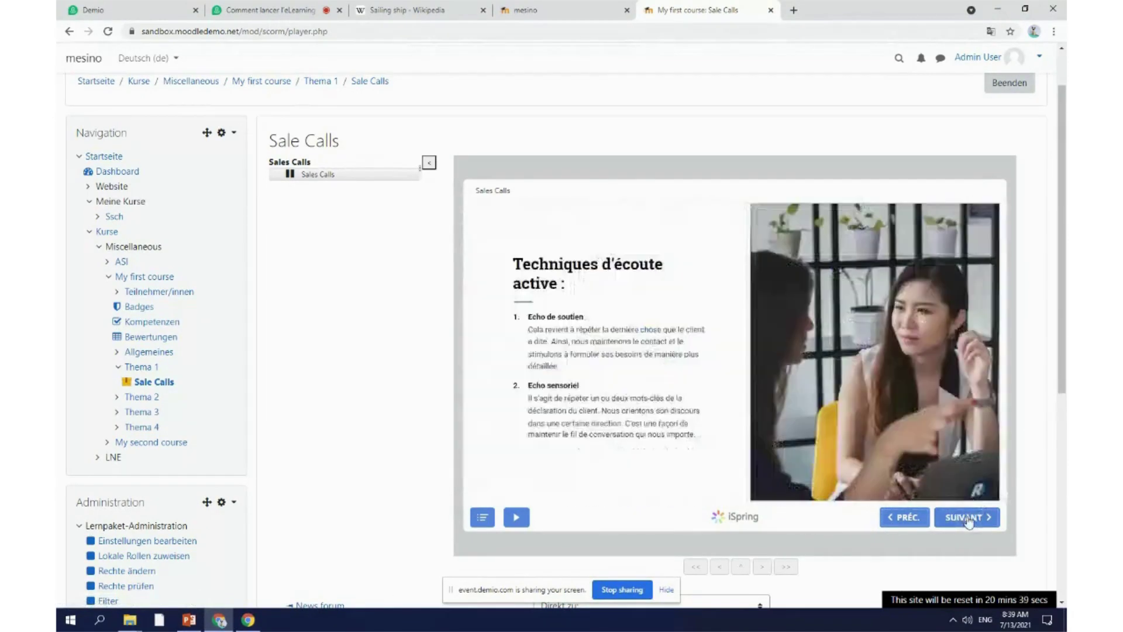
{"action": "left_click", "coordinate": [971, 522]}
{"action": "left_click", "coordinate": [976, 523]}
{"action": "left_click", "coordinate": [979, 524]}
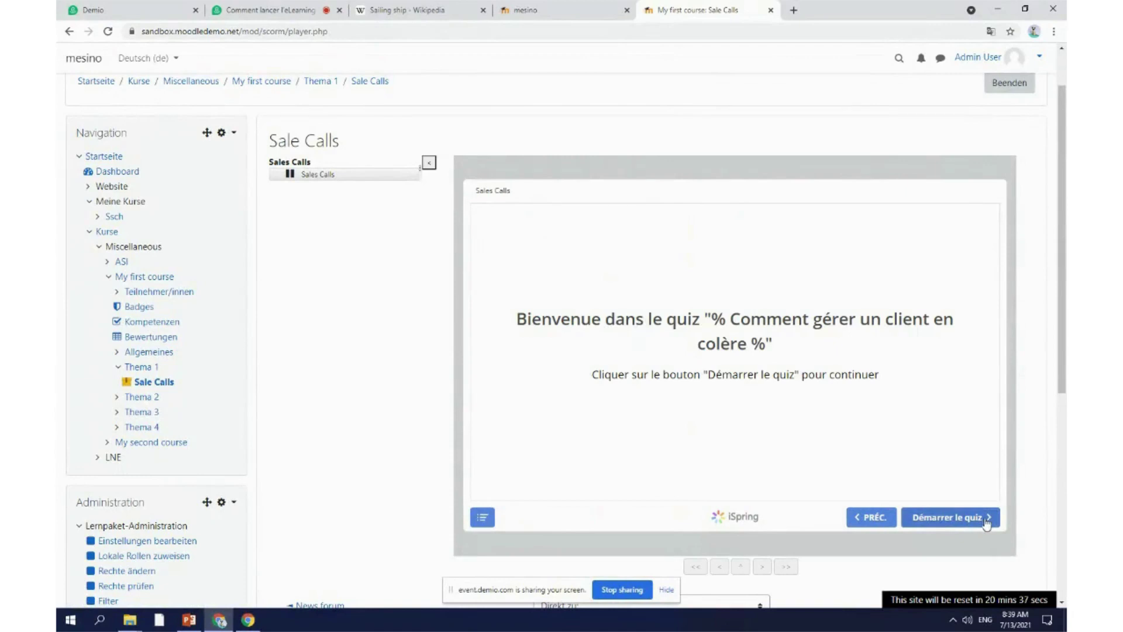
Step: Start the quiz and submit the participant form with the learner's name and e-mail filled in
{"action": "left_click", "coordinate": [948, 526]}
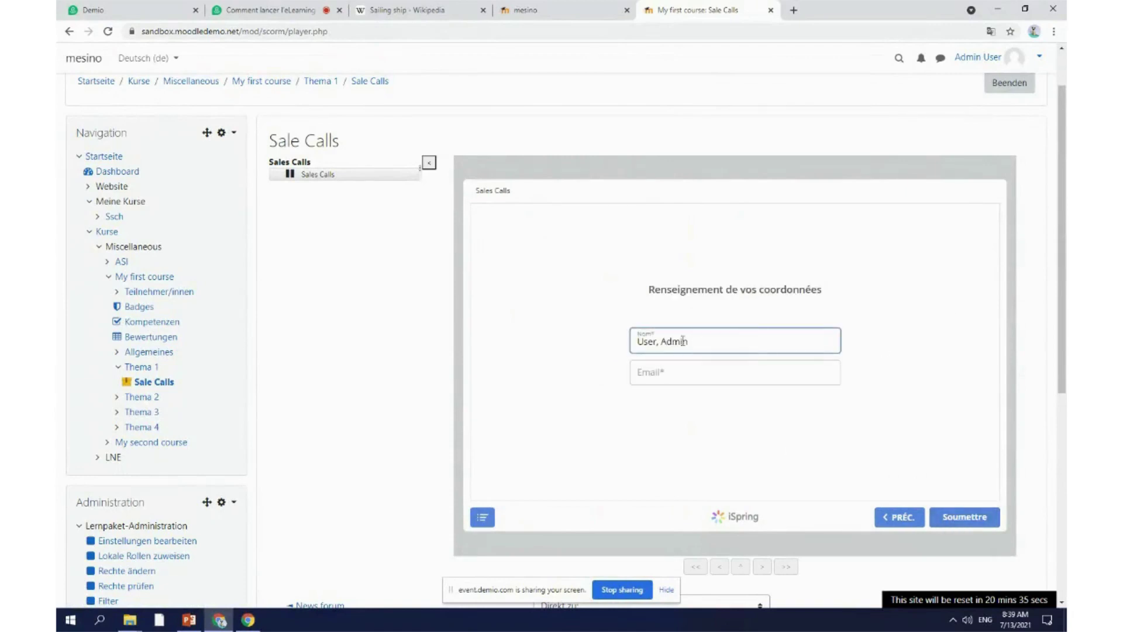
{"action": "left_click_drag", "start_coordinate": [687, 341], "coordinate": [618, 342]}
{"action": "left_click", "coordinate": [673, 377]}
{"action": "left_click", "coordinate": [964, 518]}
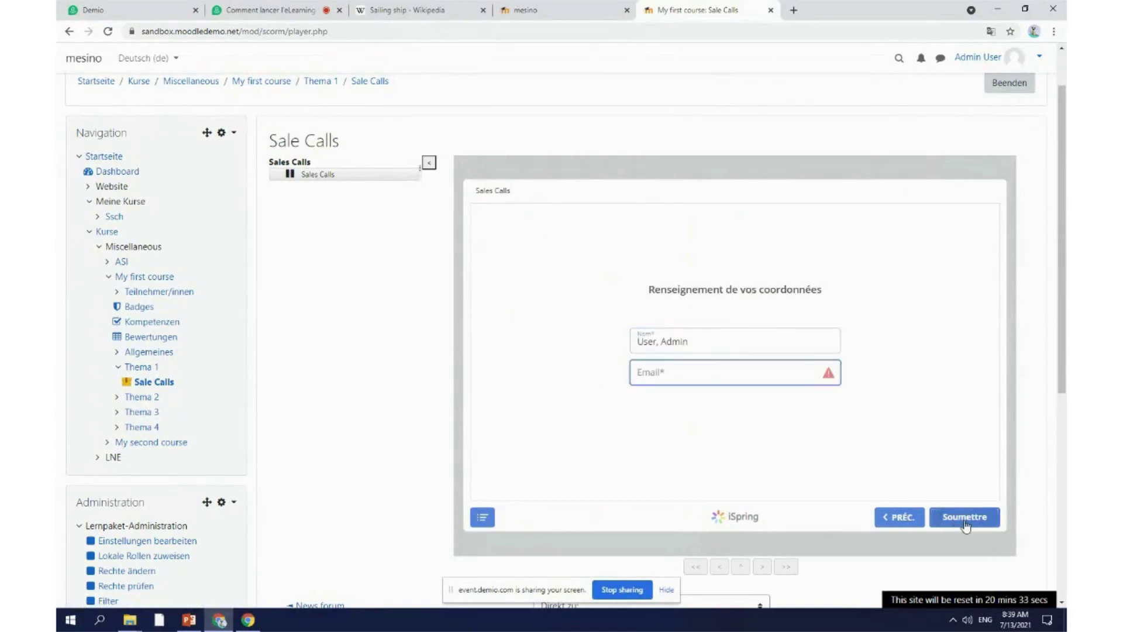
{"action": "left_click", "coordinate": [696, 376]}
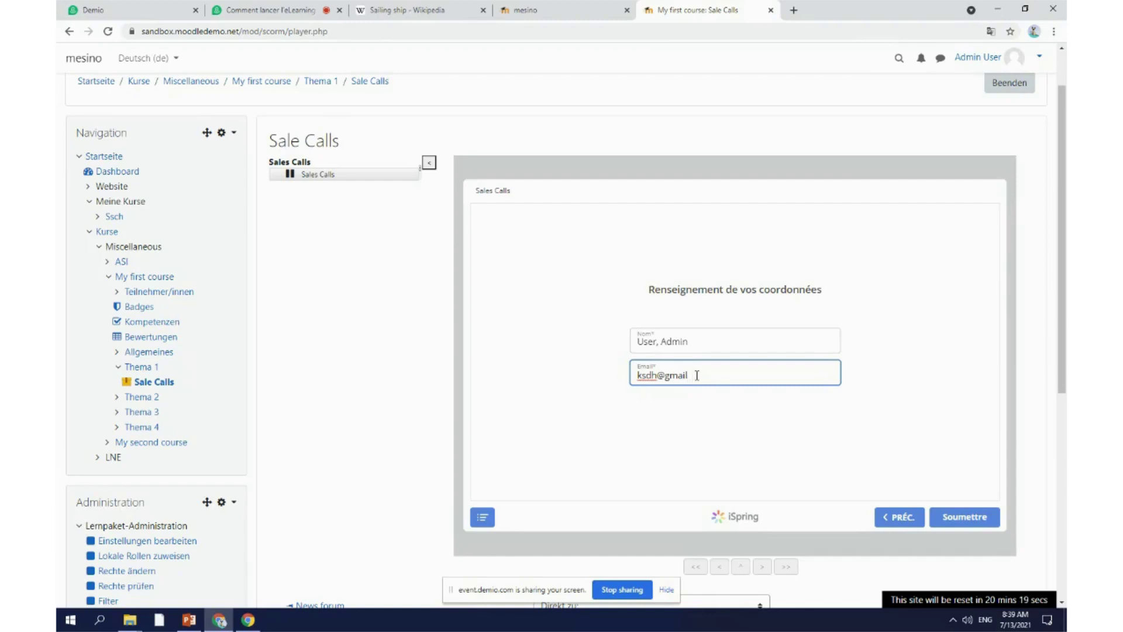
{"action": "left_click", "coordinate": [965, 517]}
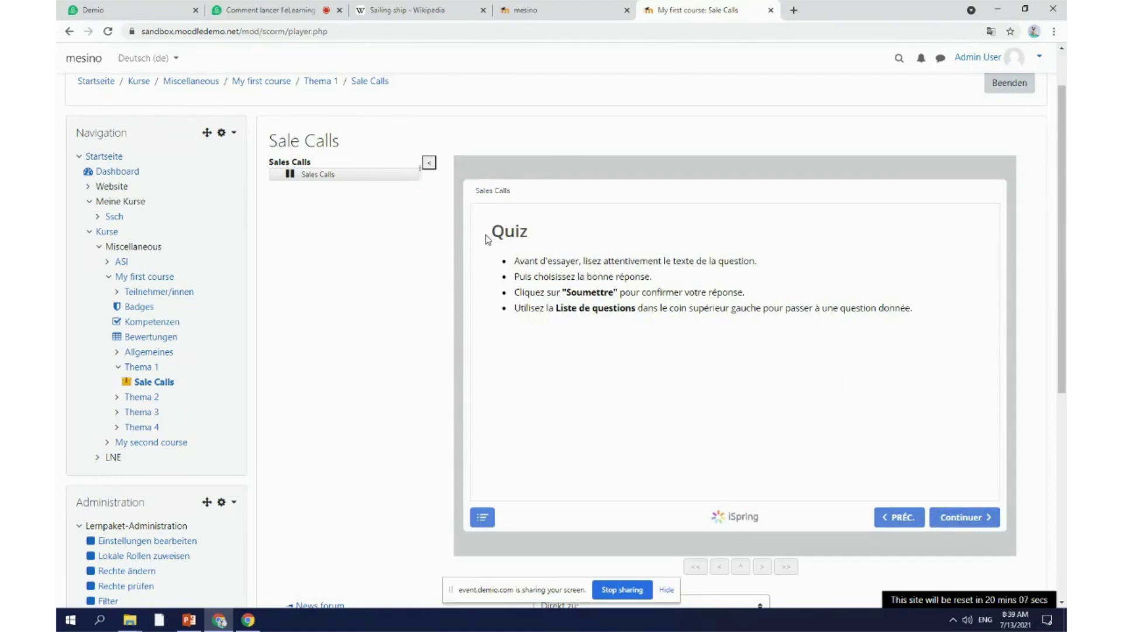
Step: Answer question 1 with Écouter activement and Garder le contrôle de vos émotions
{"action": "left_click", "coordinate": [971, 520]}
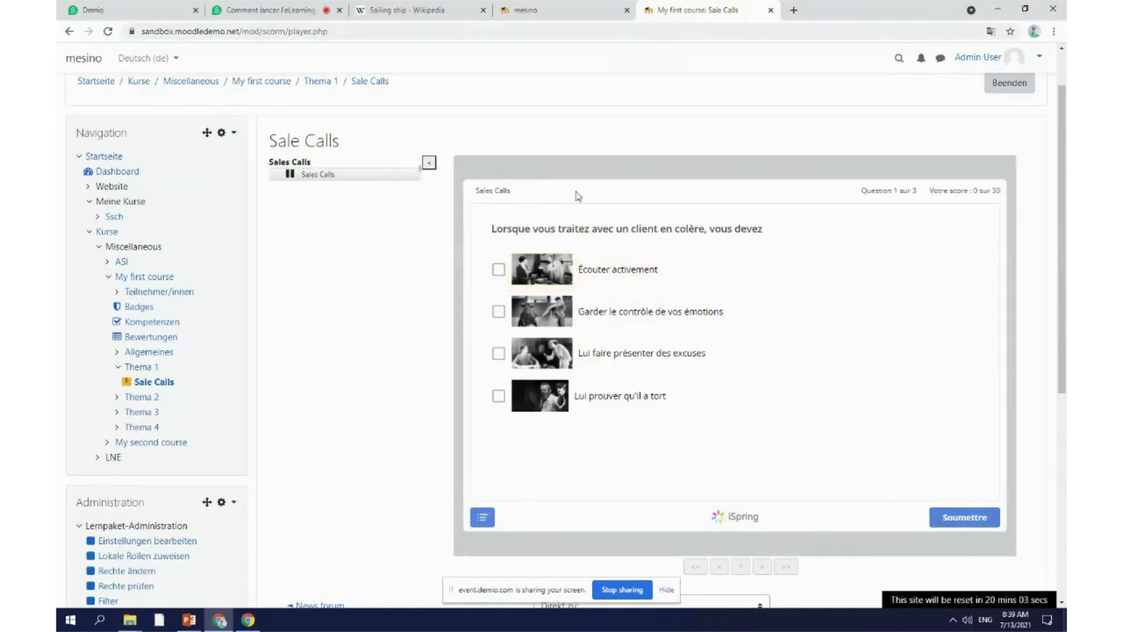
{"action": "left_click", "coordinate": [600, 282]}
{"action": "left_click", "coordinate": [592, 312]}
{"action": "left_click", "coordinate": [968, 520]}
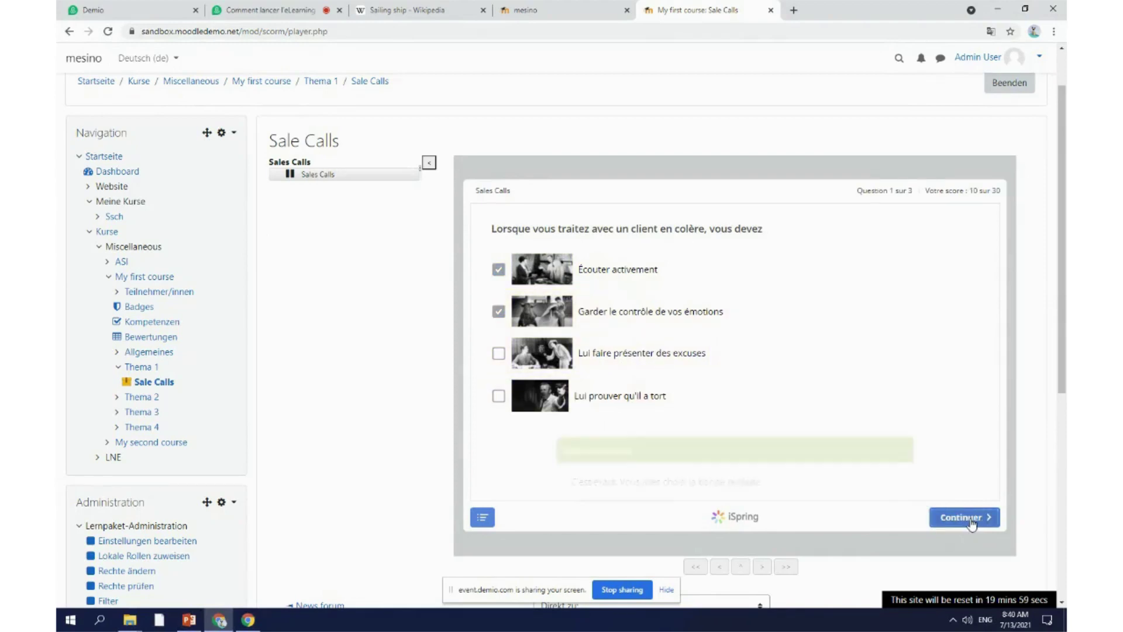
Step: On question 2, inspect the enlarged picture, then submit Faux as the answer
{"action": "left_click", "coordinate": [971, 520]}
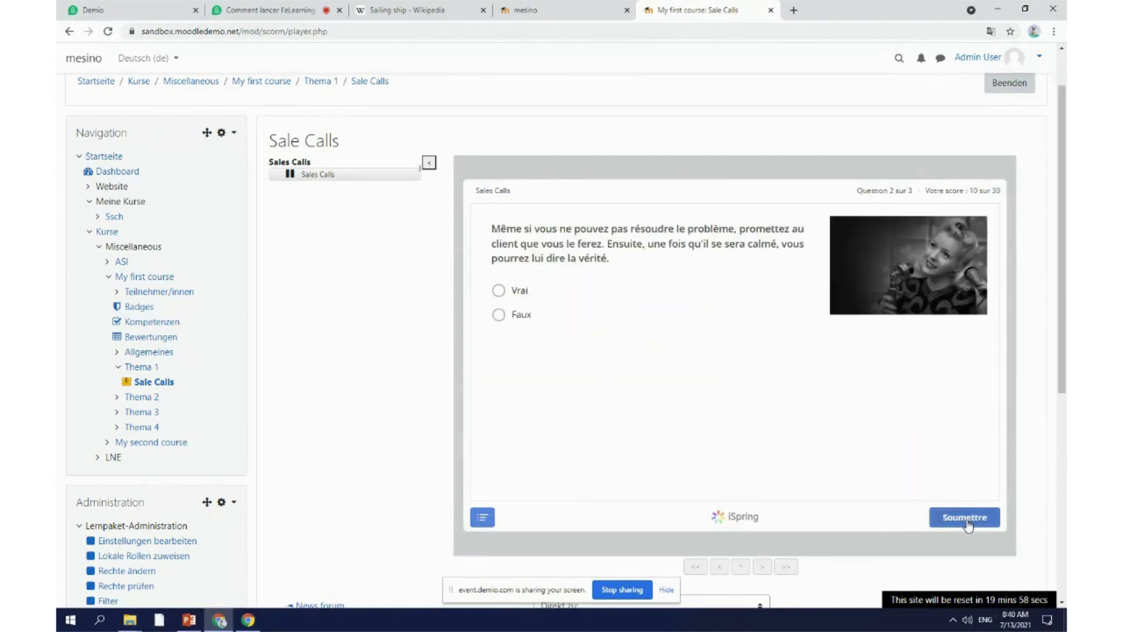
{"action": "left_click", "coordinate": [940, 278]}
{"action": "left_click", "coordinate": [830, 400]}
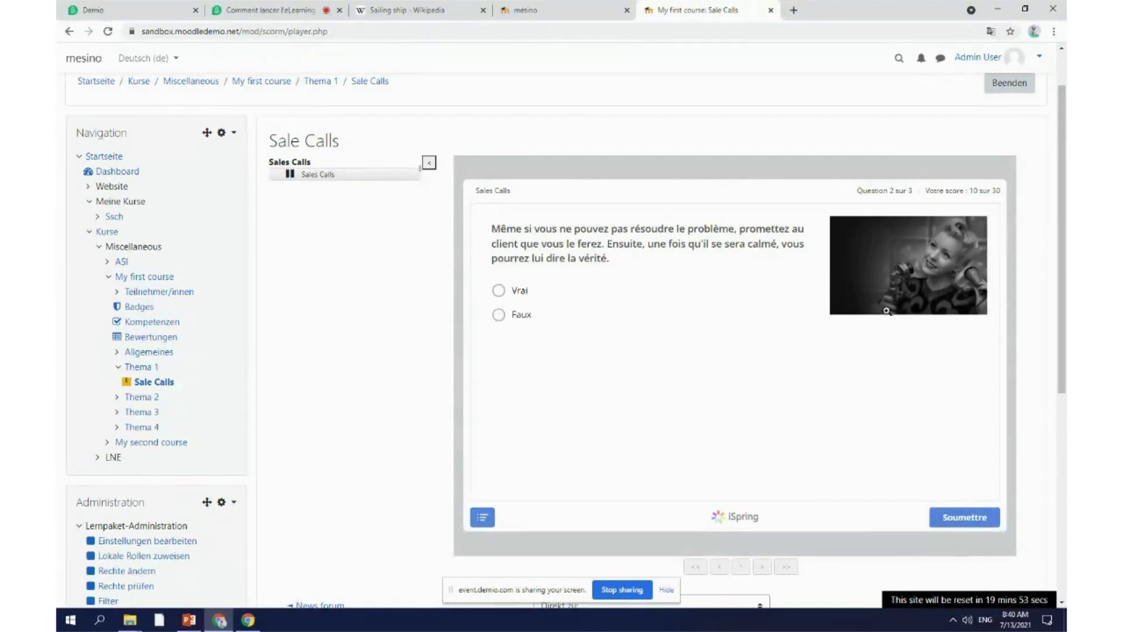
{"action": "left_click", "coordinate": [514, 315]}
{"action": "left_click", "coordinate": [959, 519]}
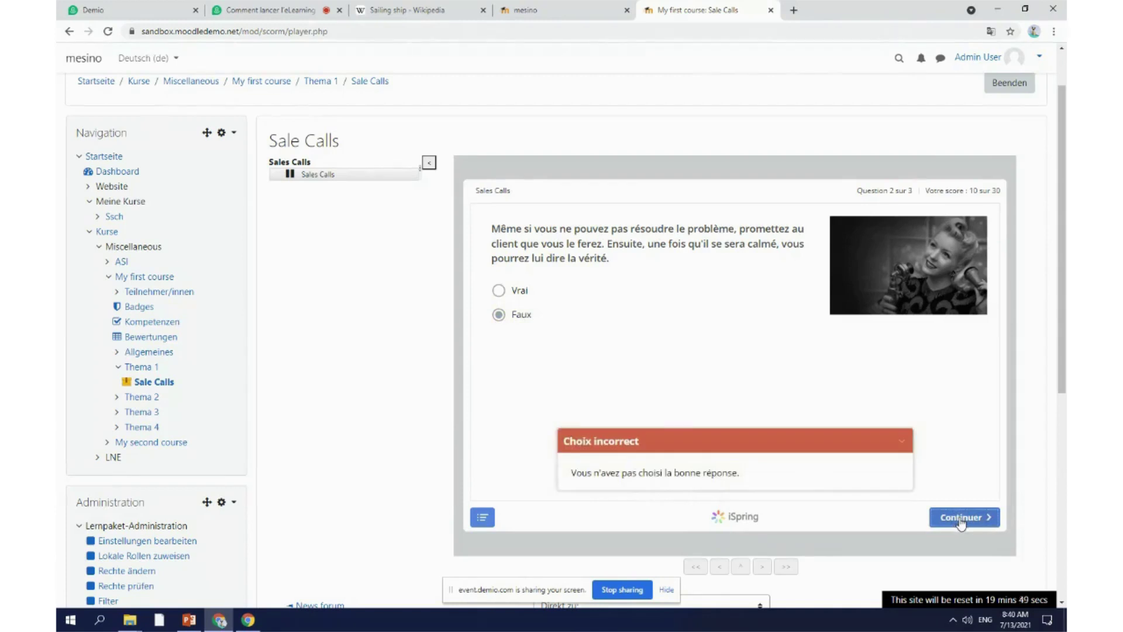
Step: Submit 'cbvfzvcz' as the answer to question 3 and view the 33% results
{"action": "left_click", "coordinate": [960, 518]}
{"action": "left_click", "coordinate": [600, 291]}
{"action": "type", "text": "cbvfzvcz"}
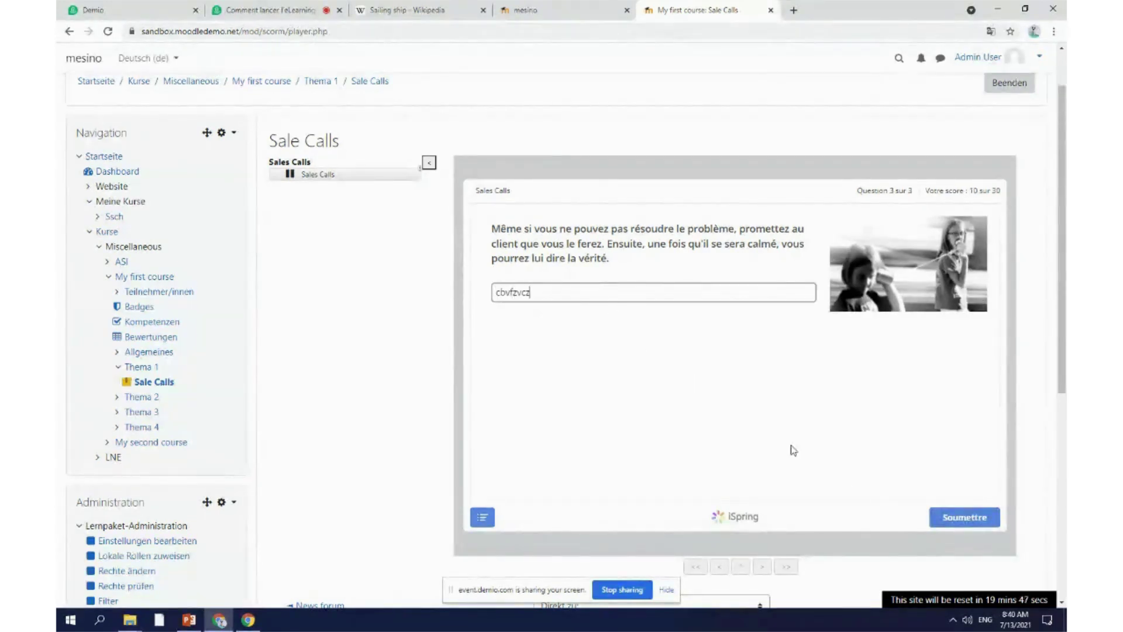
{"action": "left_click", "coordinate": [959, 522]}
{"action": "left_click", "coordinate": [961, 518]}
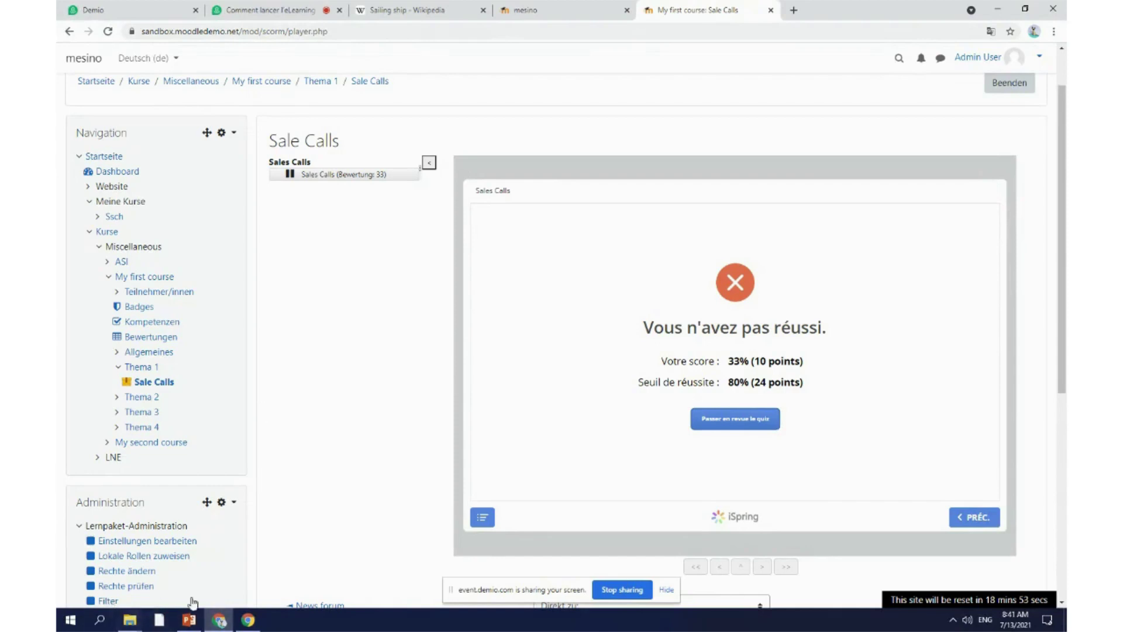
Step: From the mesino akademie page, follow the moodle.org footer logo to Dev documentation
{"action": "left_click", "coordinate": [564, 7]}
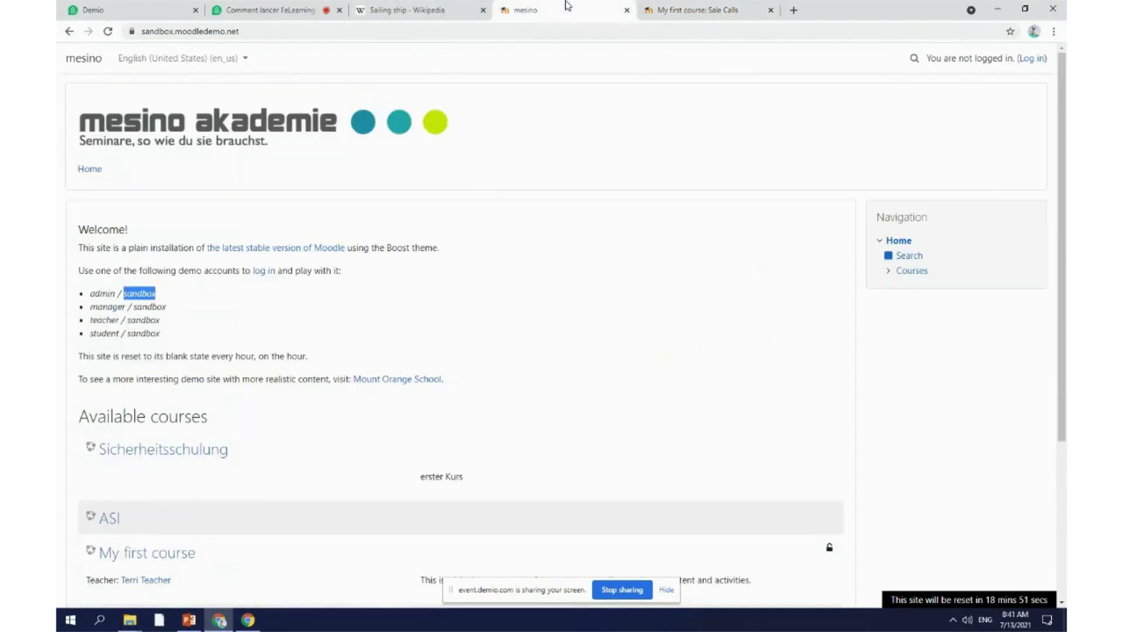
{"action": "scroll", "coordinate": [275, 373], "scroll_direction": "down", "scroll_amount": 4}
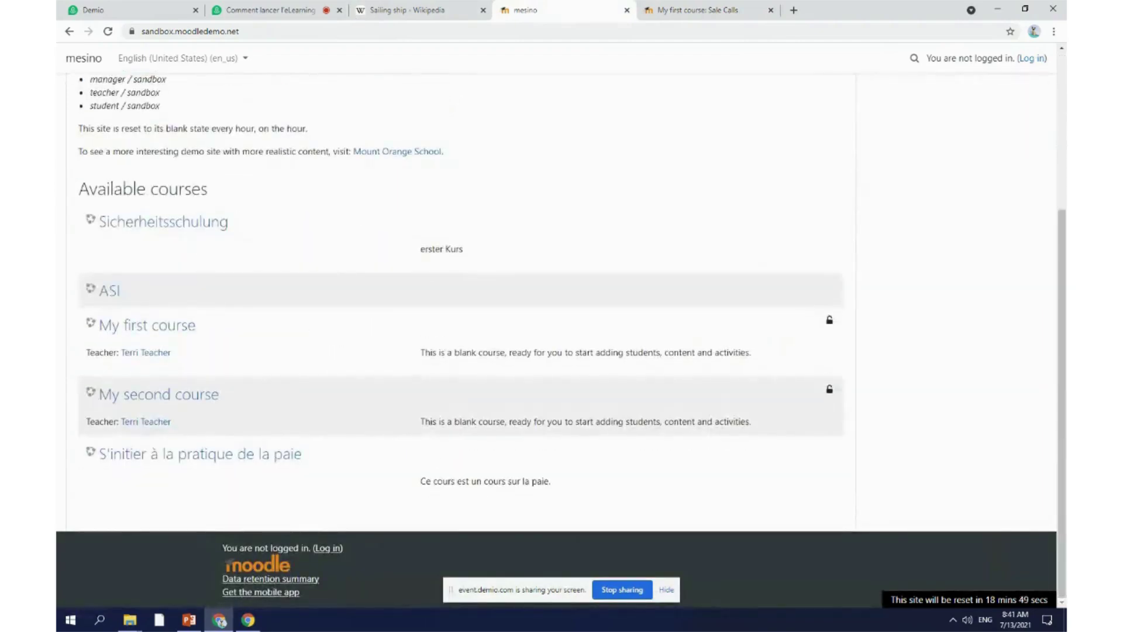
{"action": "left_click", "coordinate": [262, 566]}
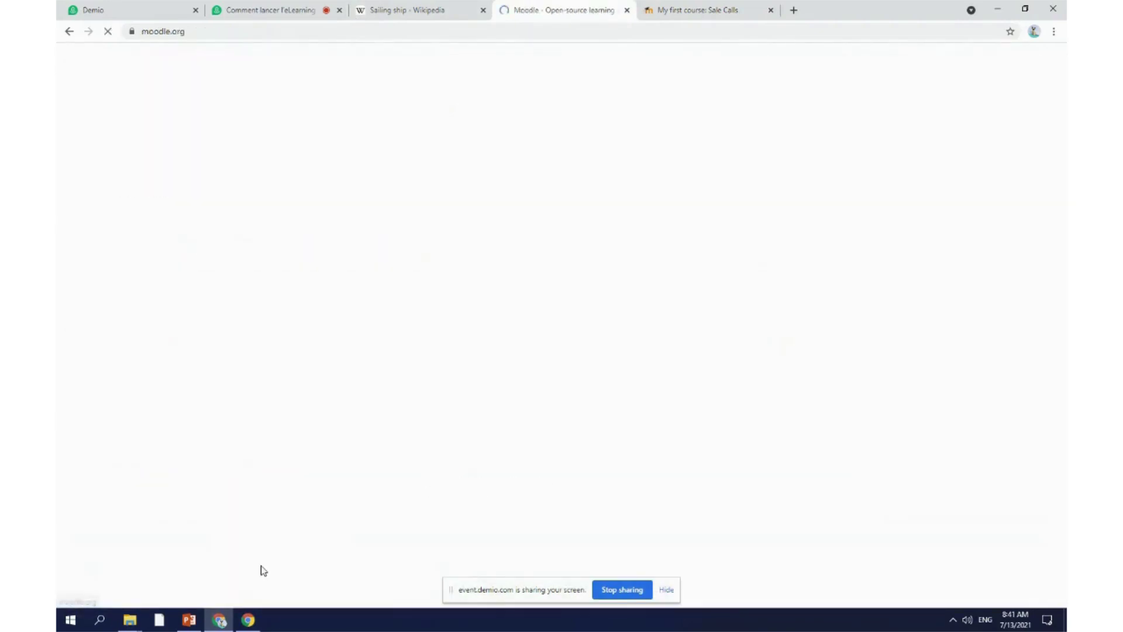
{"action": "scroll", "coordinate": [754, 293], "scroll_direction": "down", "scroll_amount": 15}
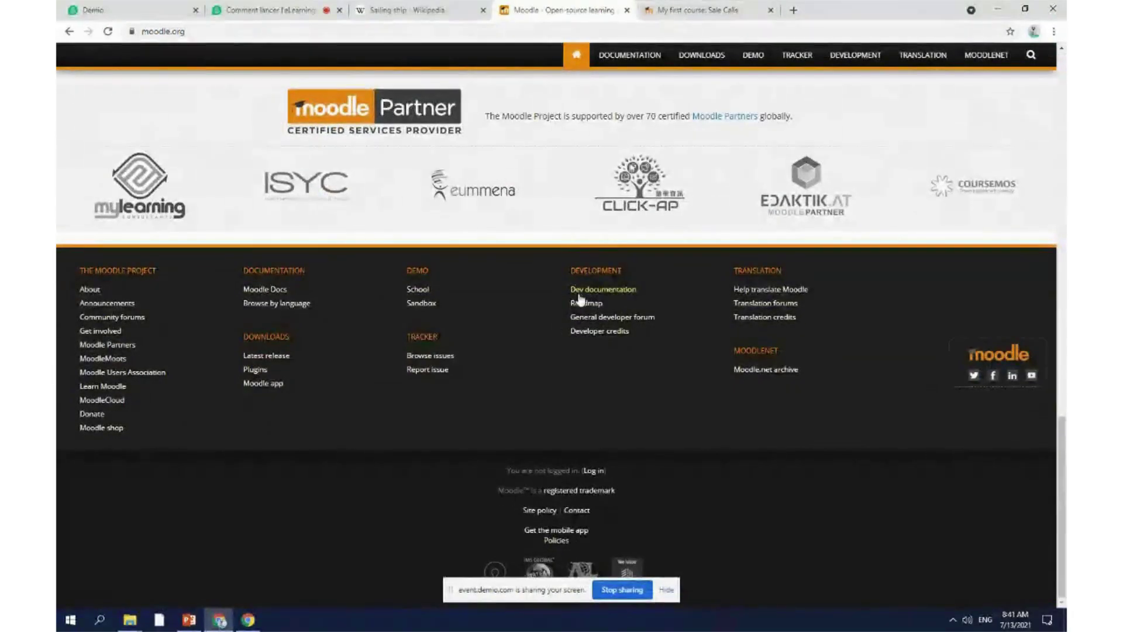
{"action": "left_click", "coordinate": [614, 290]}
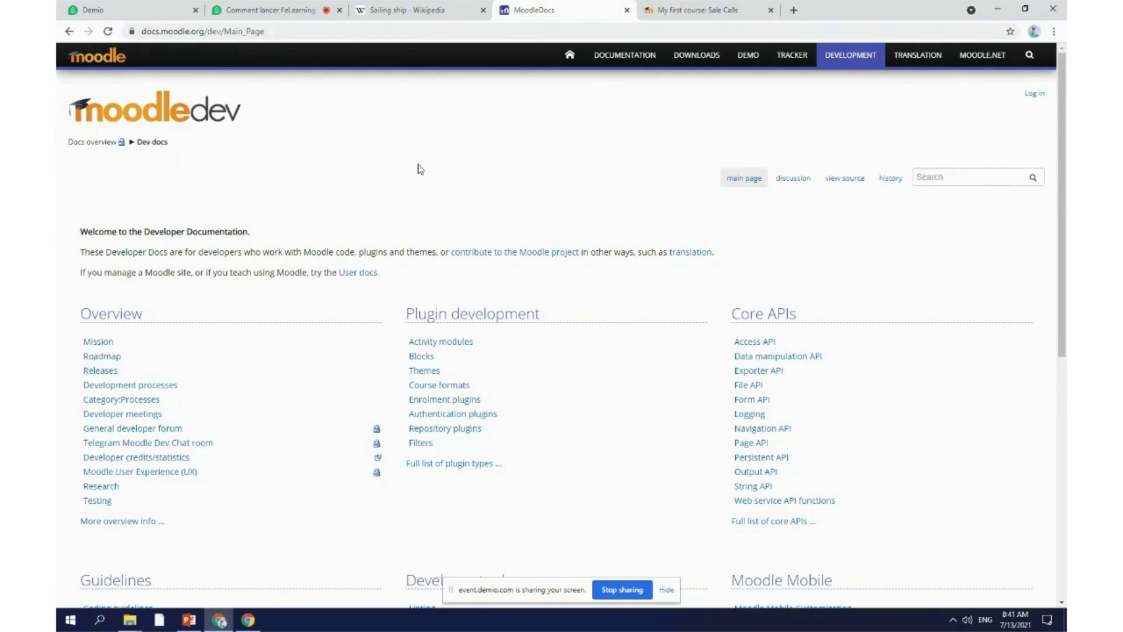
Step: Translate the Sale Calls course page into English using Chrome's translate option
{"action": "left_click", "coordinate": [693, 9]}
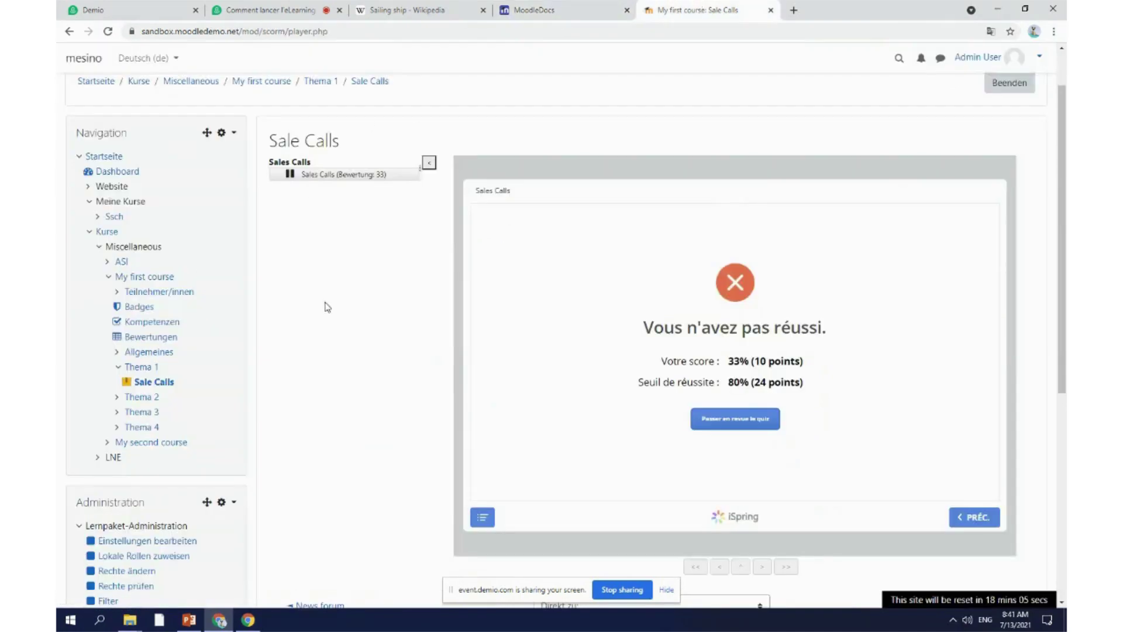
{"action": "scroll", "coordinate": [298, 387], "scroll_direction": "up", "scroll_amount": 1}
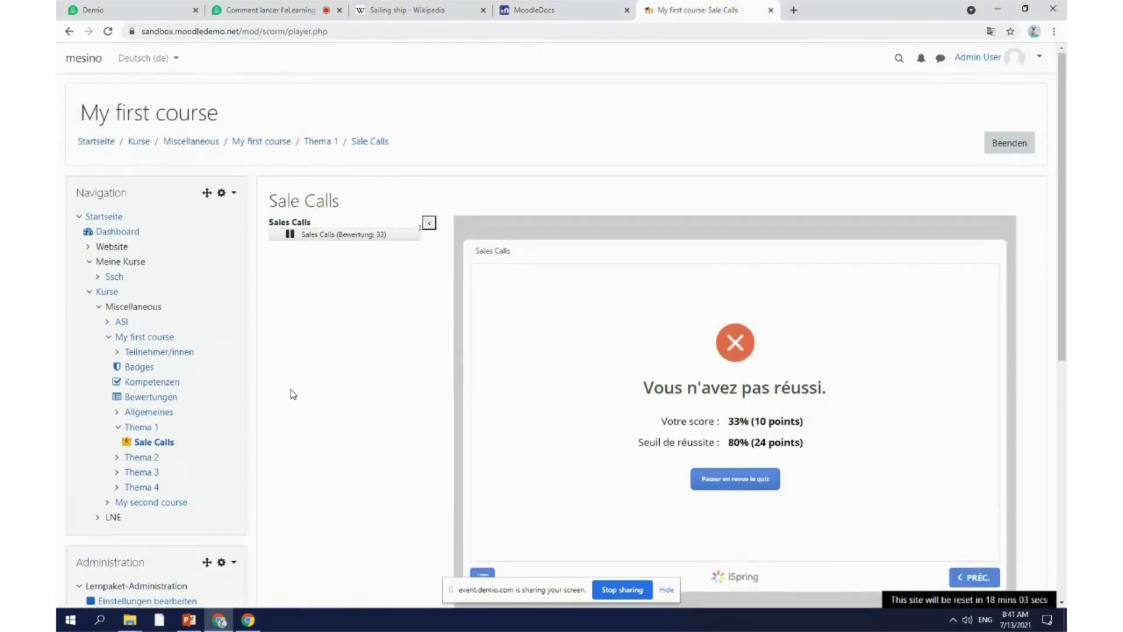
{"action": "scroll", "coordinate": [274, 421], "scroll_direction": "down", "scroll_amount": 5}
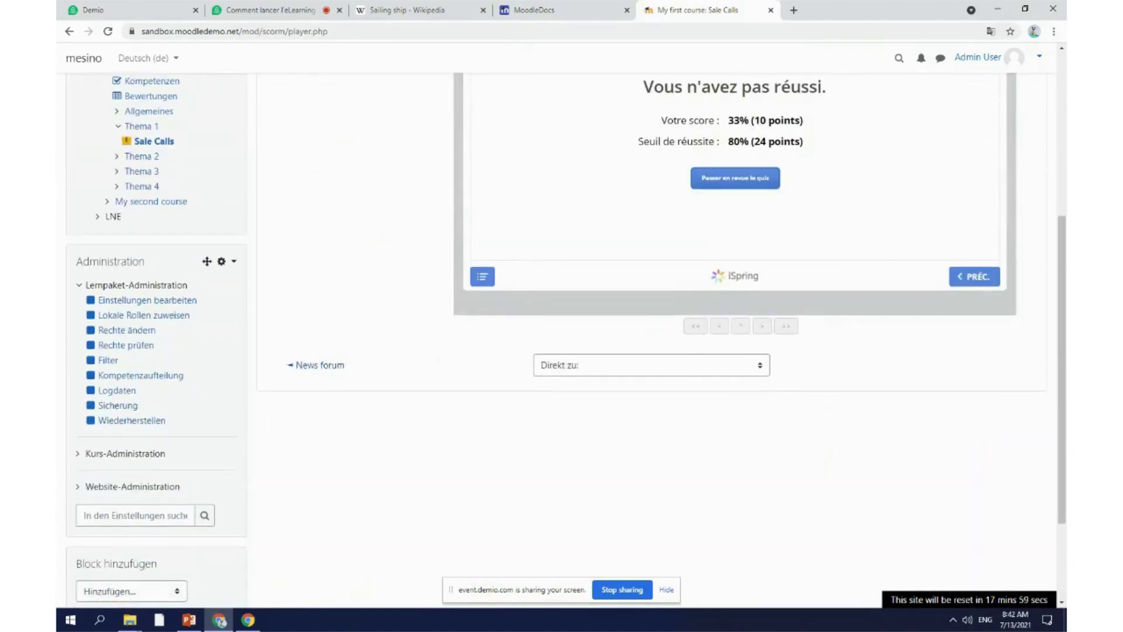
{"action": "scroll", "coordinate": [187, 369], "scroll_direction": "up", "scroll_amount": 5}
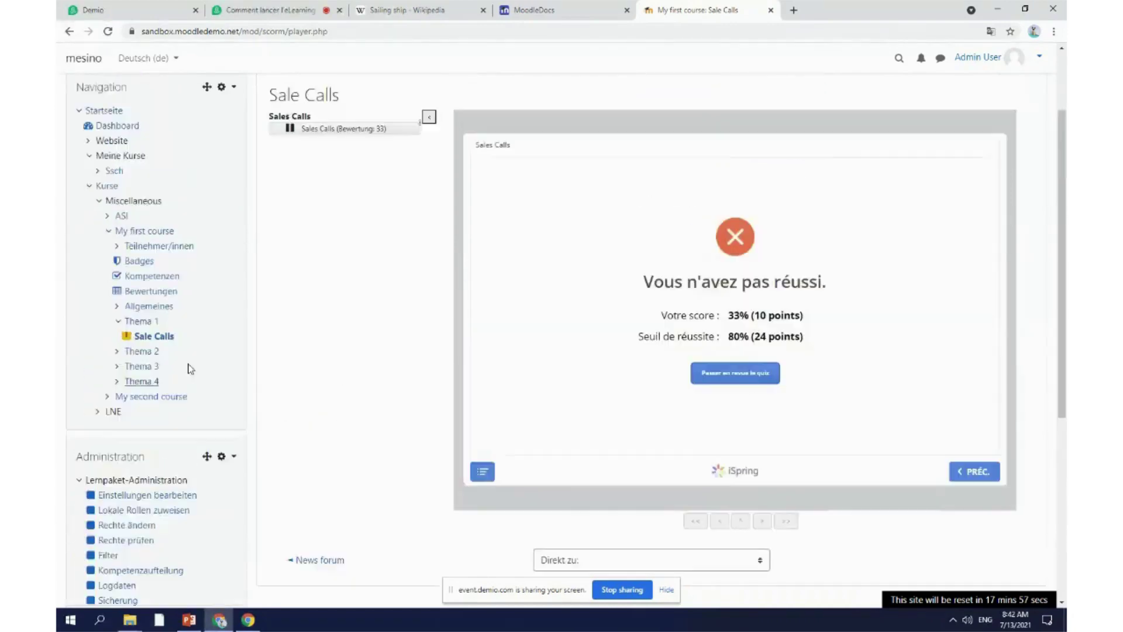
{"action": "scroll", "coordinate": [368, 269], "scroll_direction": "down", "scroll_amount": 7}
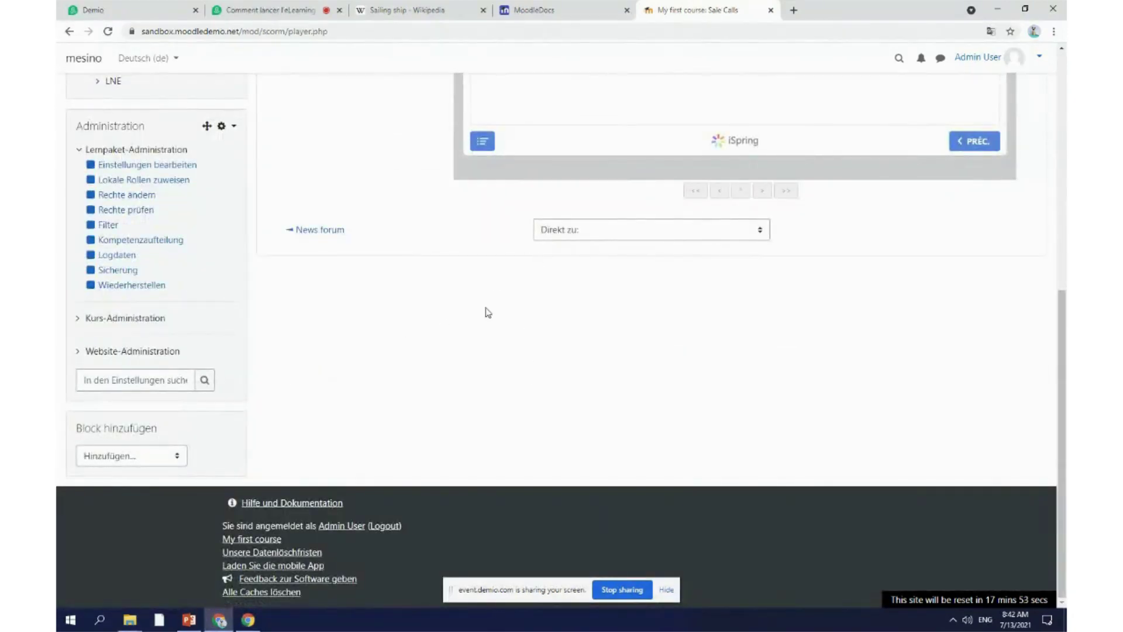
{"action": "scroll", "coordinate": [483, 314], "scroll_direction": "up", "scroll_amount": 5}
{"action": "left_click", "coordinate": [990, 31]}
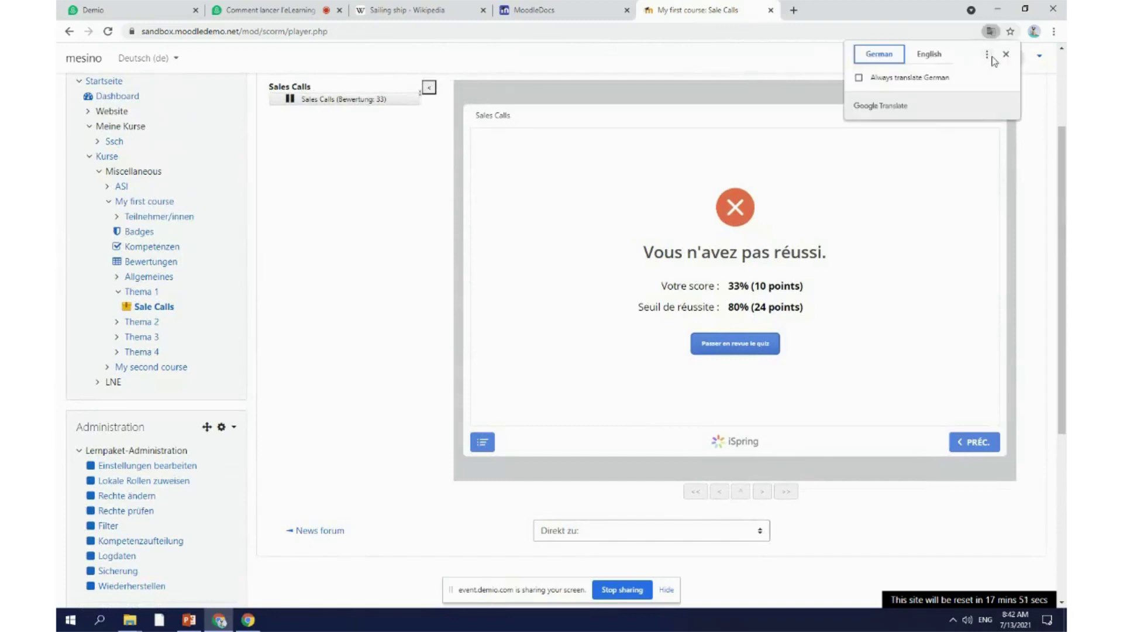
{"action": "left_click", "coordinate": [921, 56]}
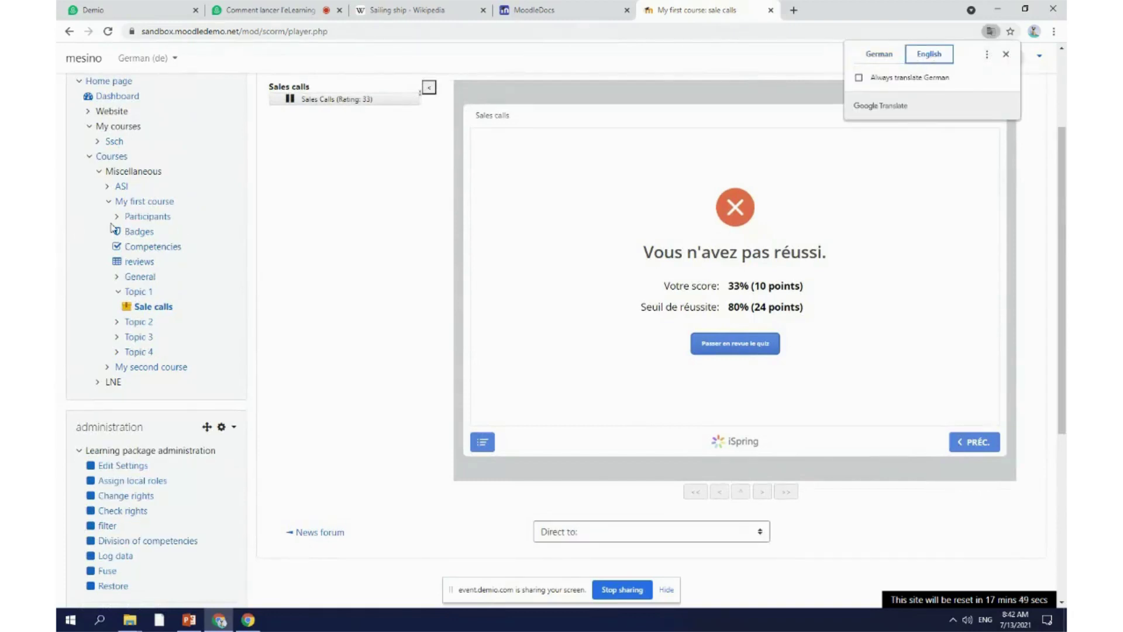
Step: Return to PowerPoint and close the iSpring Publier dialog for Sales Calls
{"action": "scroll", "coordinate": [439, 299], "scroll_direction": "down", "scroll_amount": 5}
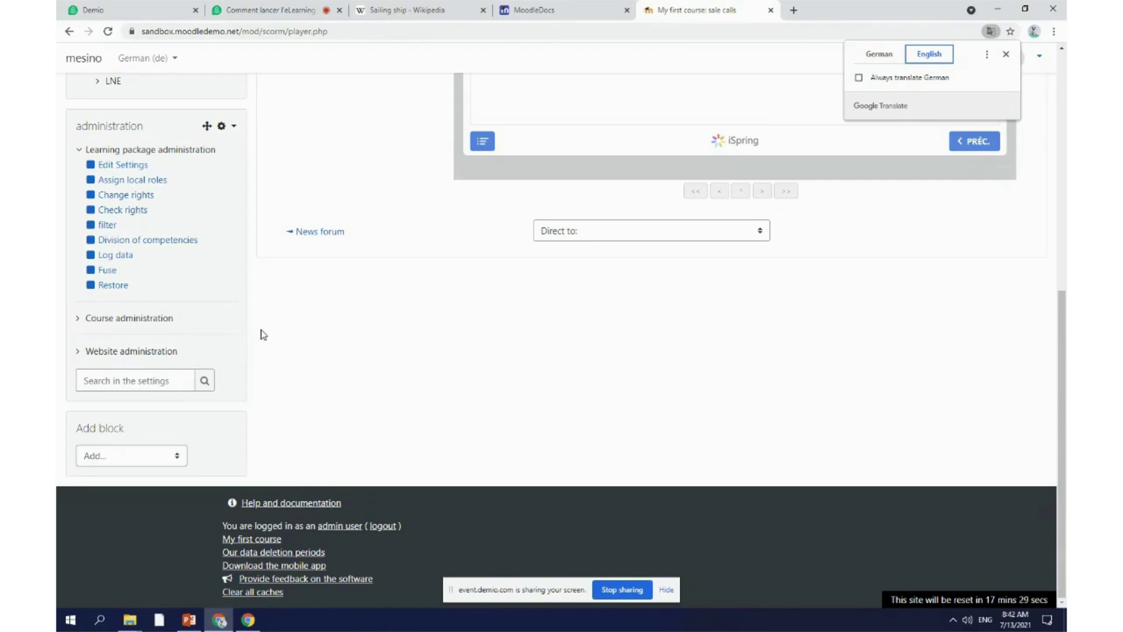
{"action": "left_click", "coordinate": [189, 621]}
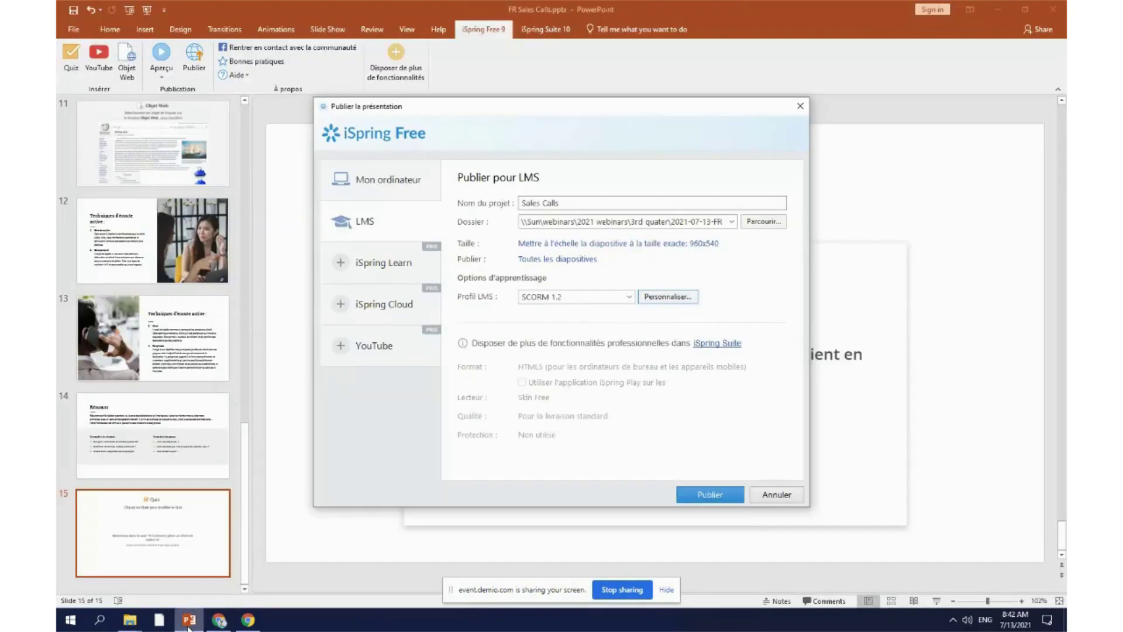
{"action": "left_click", "coordinate": [800, 106]}
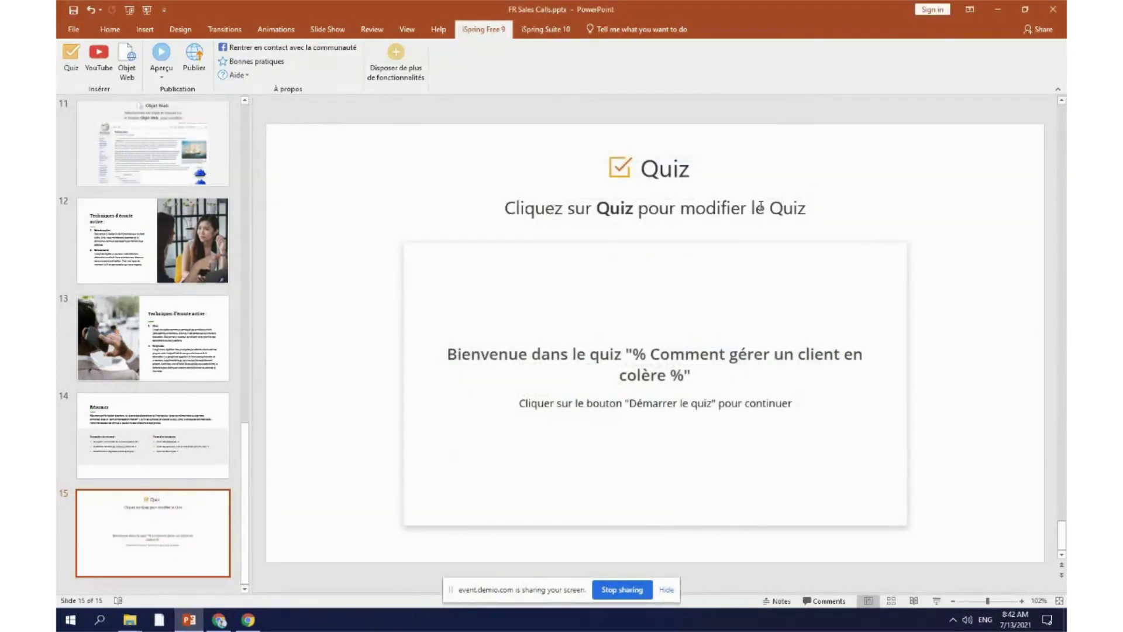